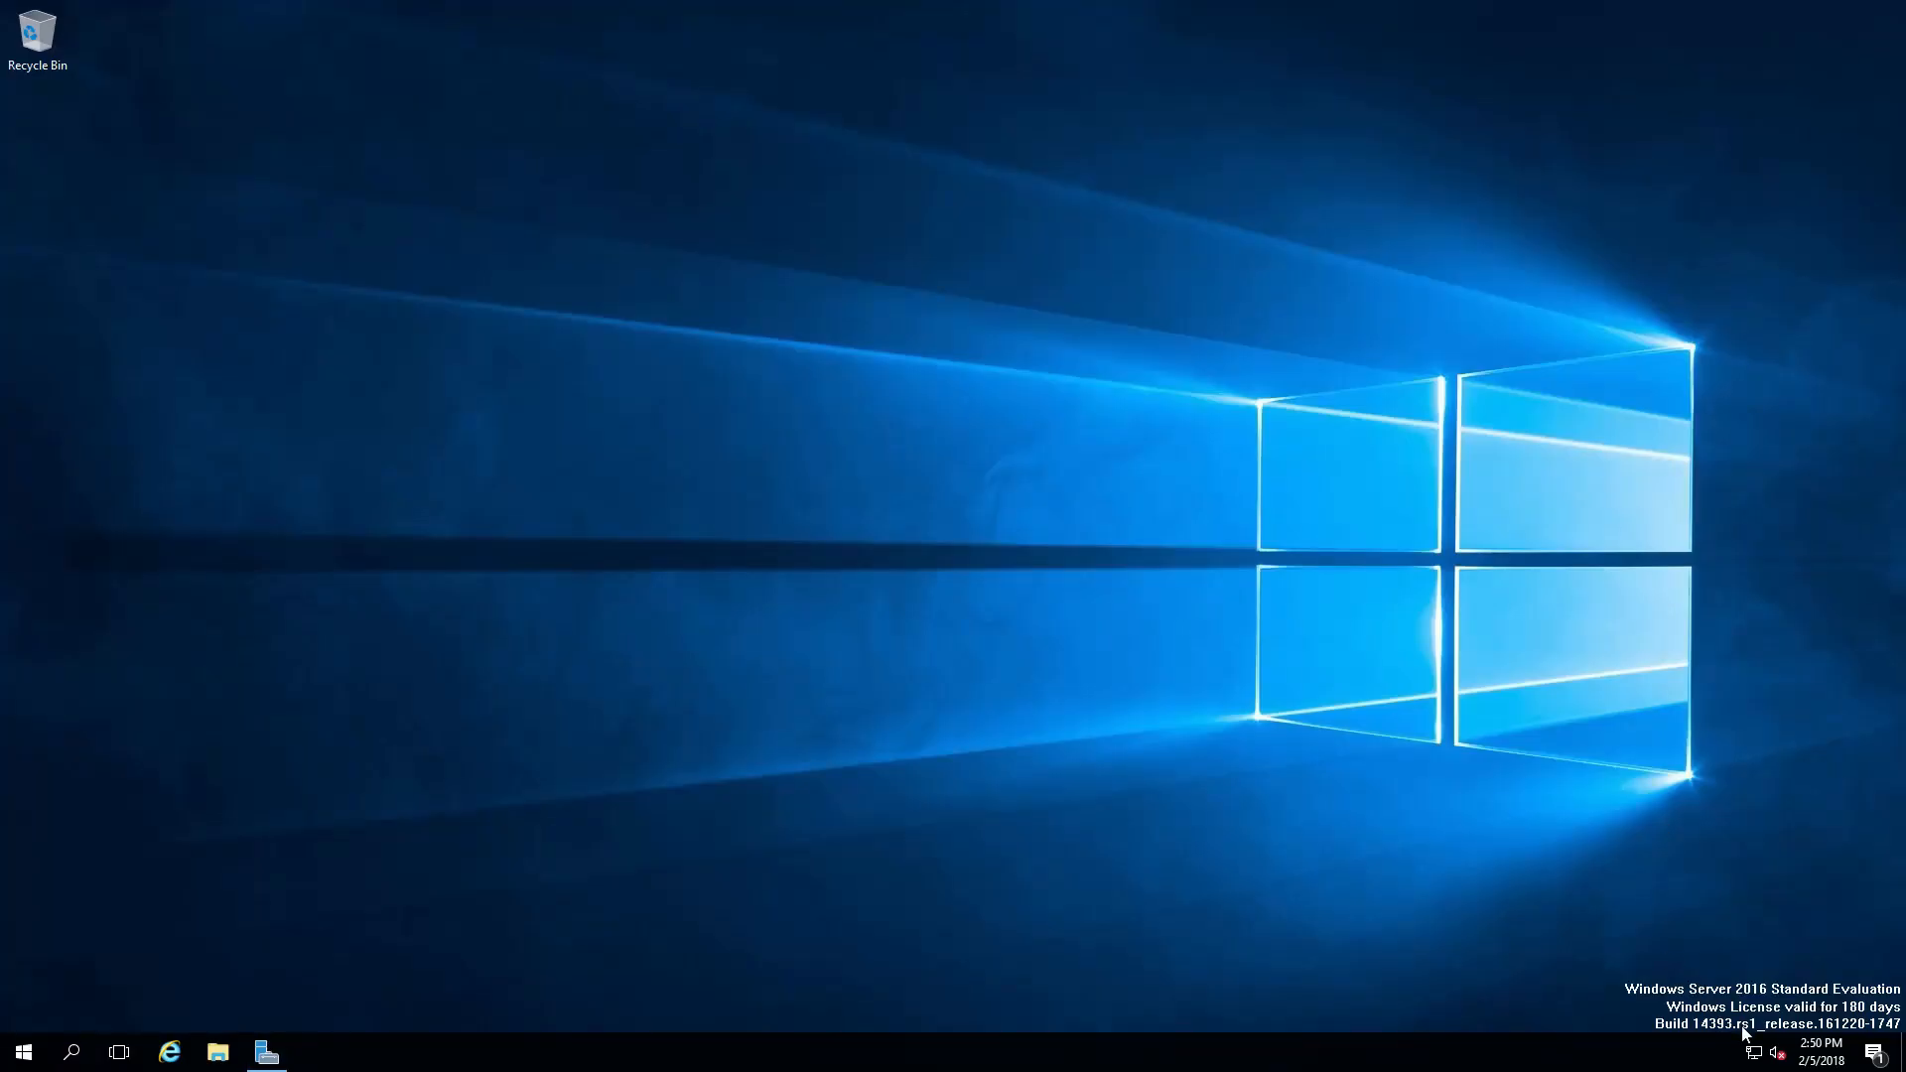
# Open the LAN1 adapter's Properties from the Network and Sharing Center's adapter list.
pyautogui.rightClick(1751, 1054)
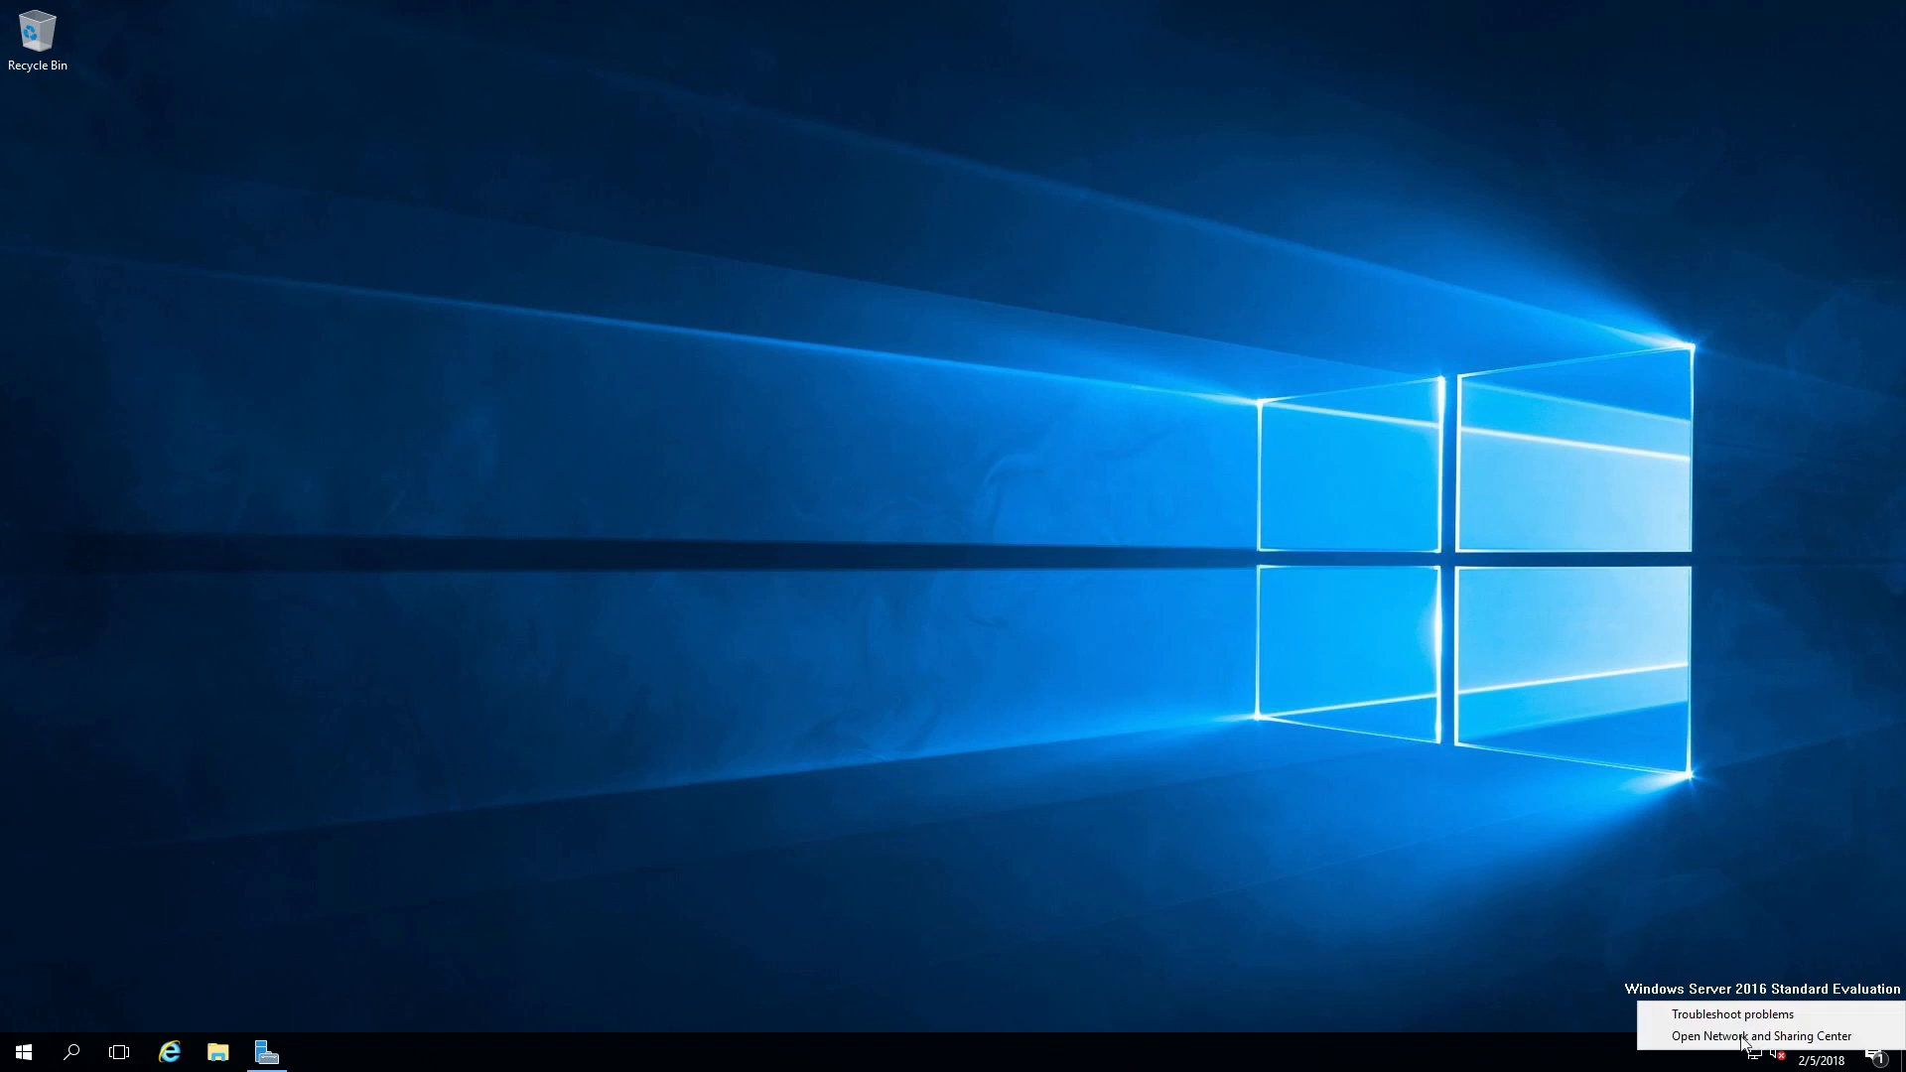
pyautogui.click(1698, 1036)
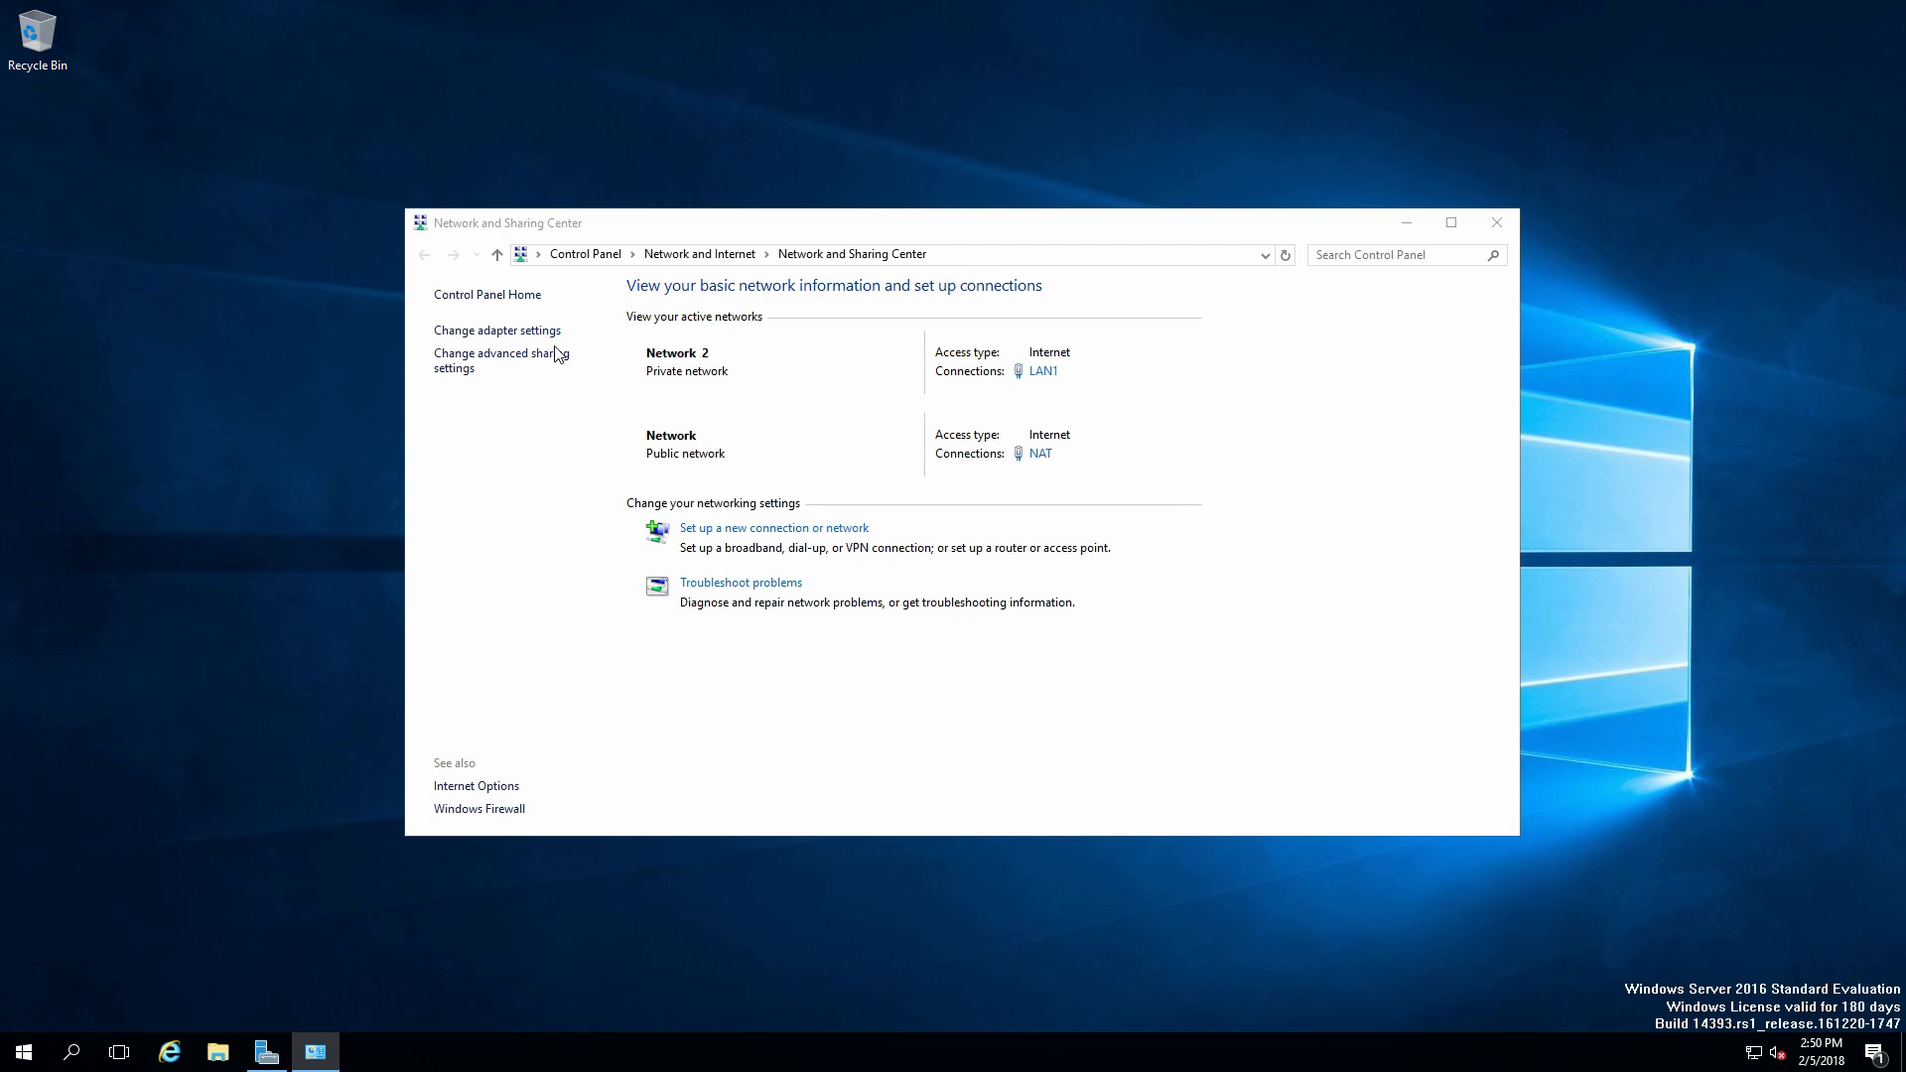
pyautogui.click(521, 338)
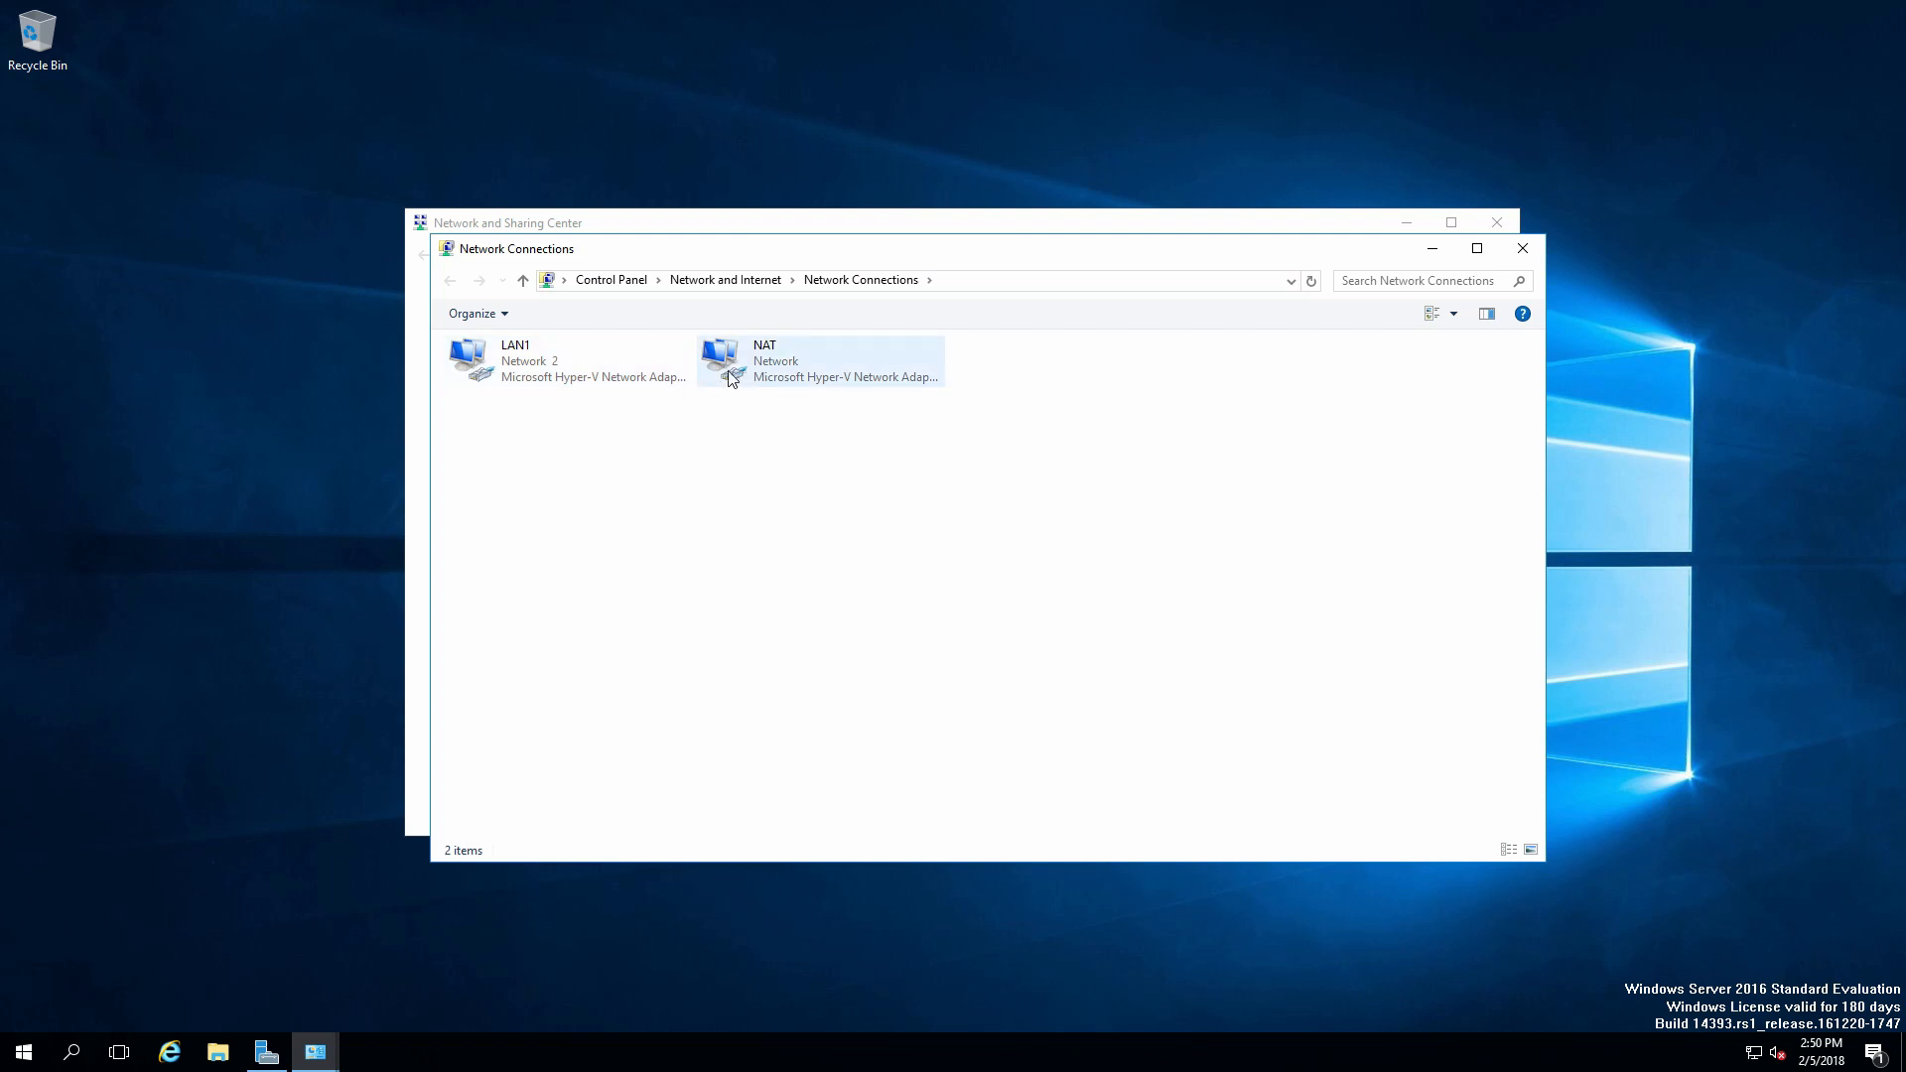
pyautogui.click(778, 366)
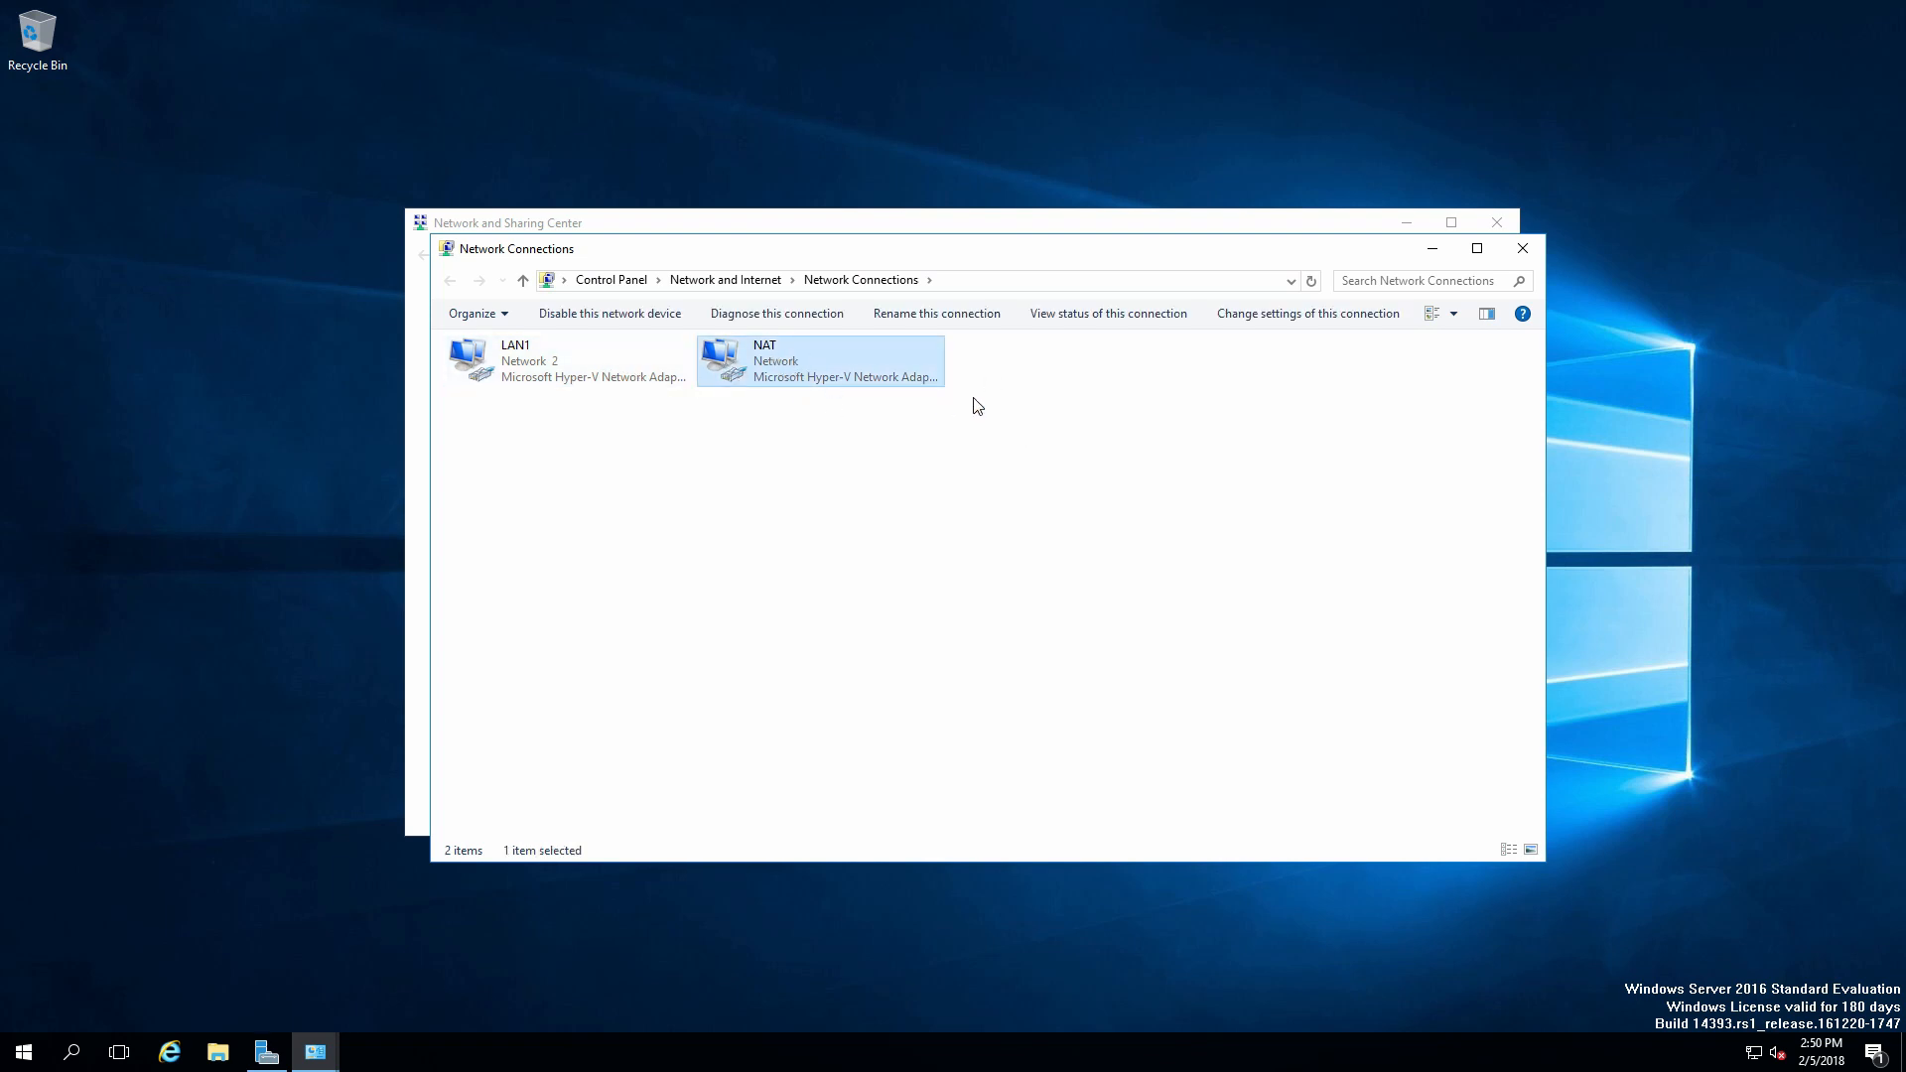
pyautogui.click(596, 379)
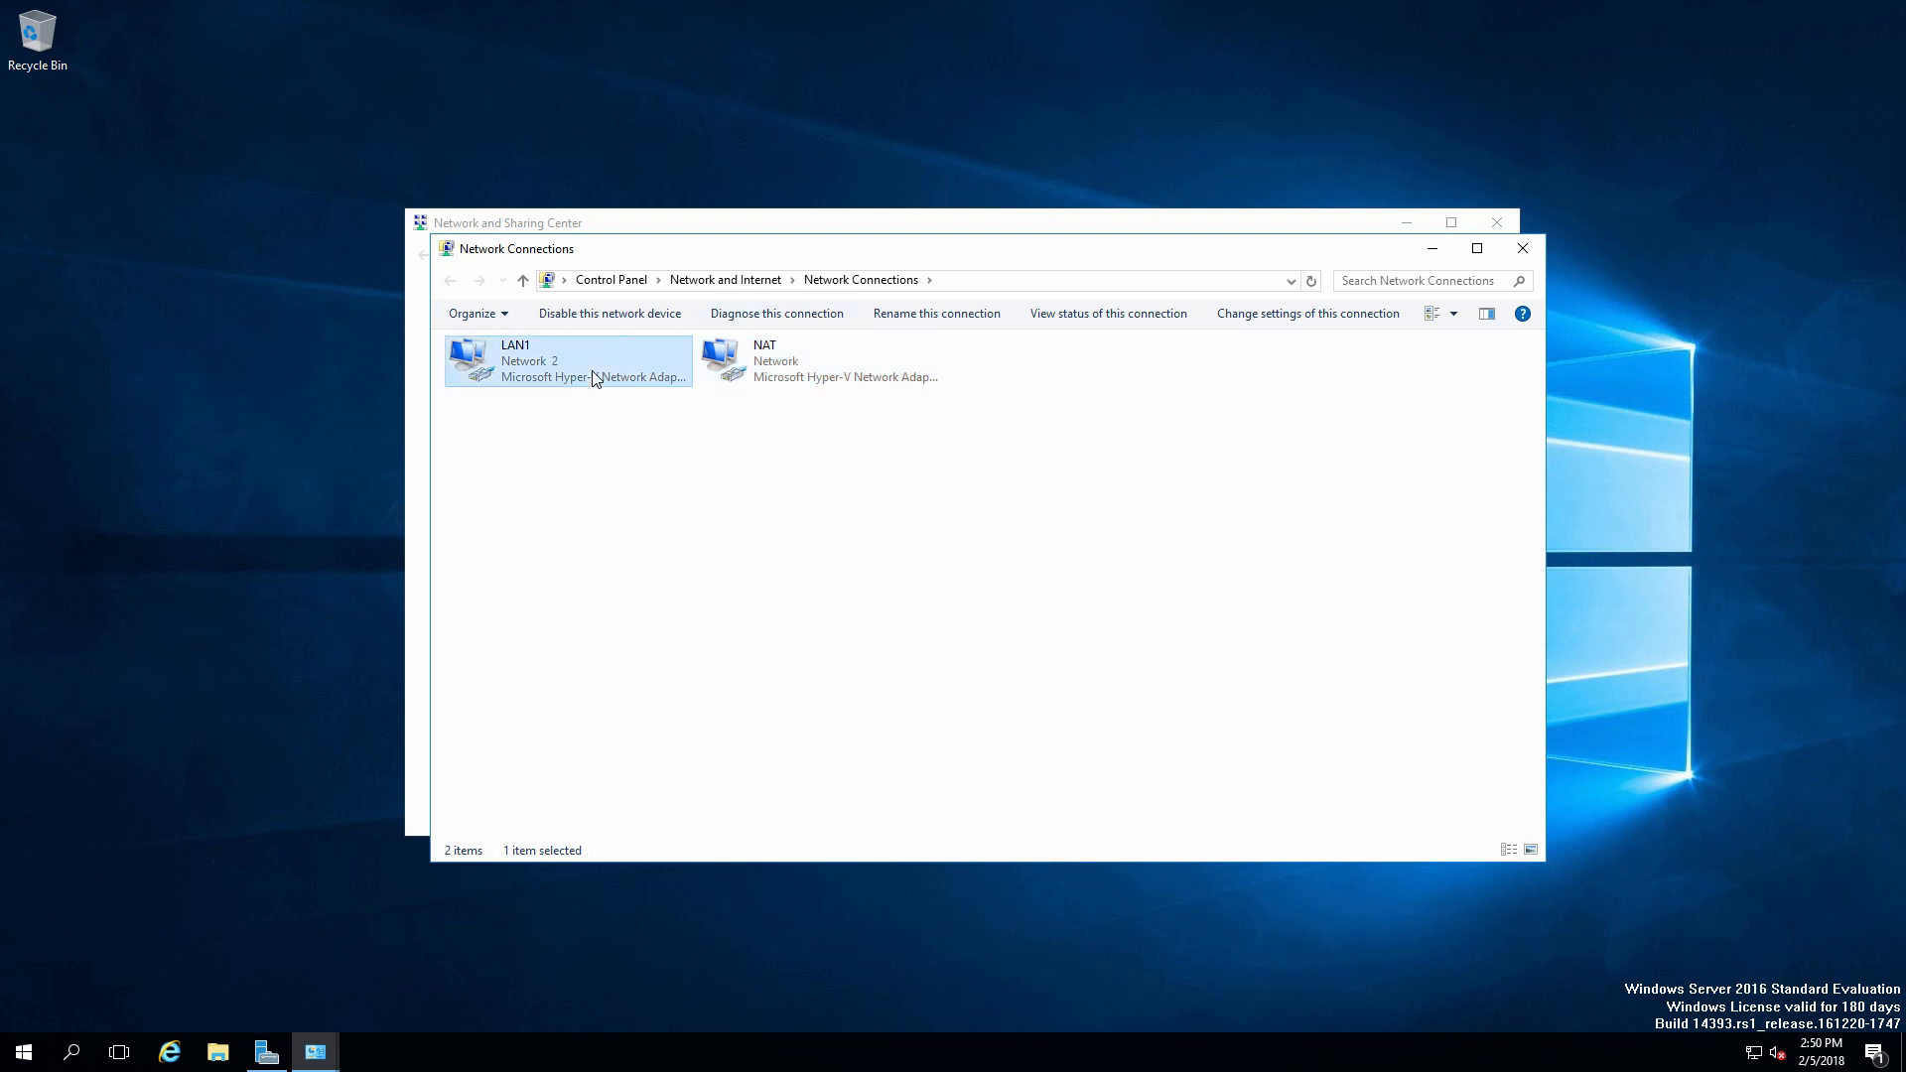
pyautogui.rightClick(596, 379)
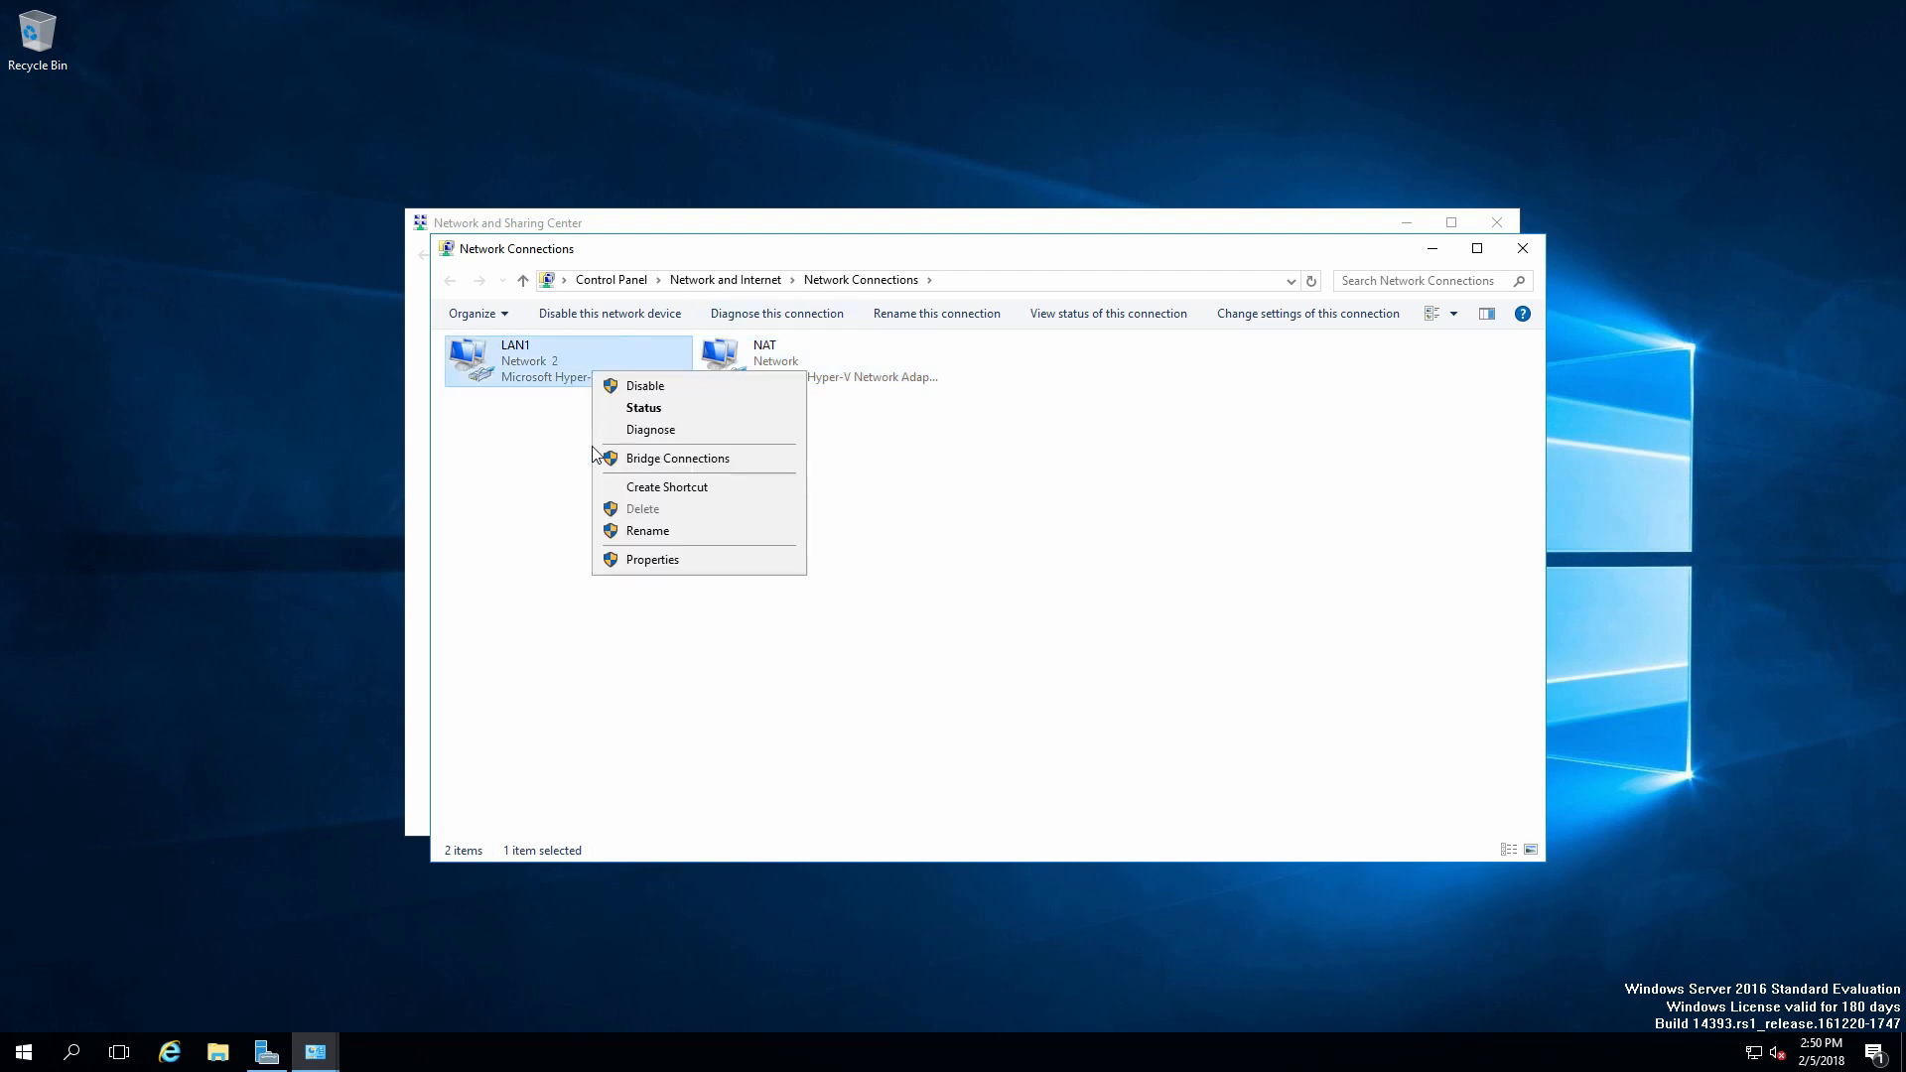
pyautogui.click(655, 562)
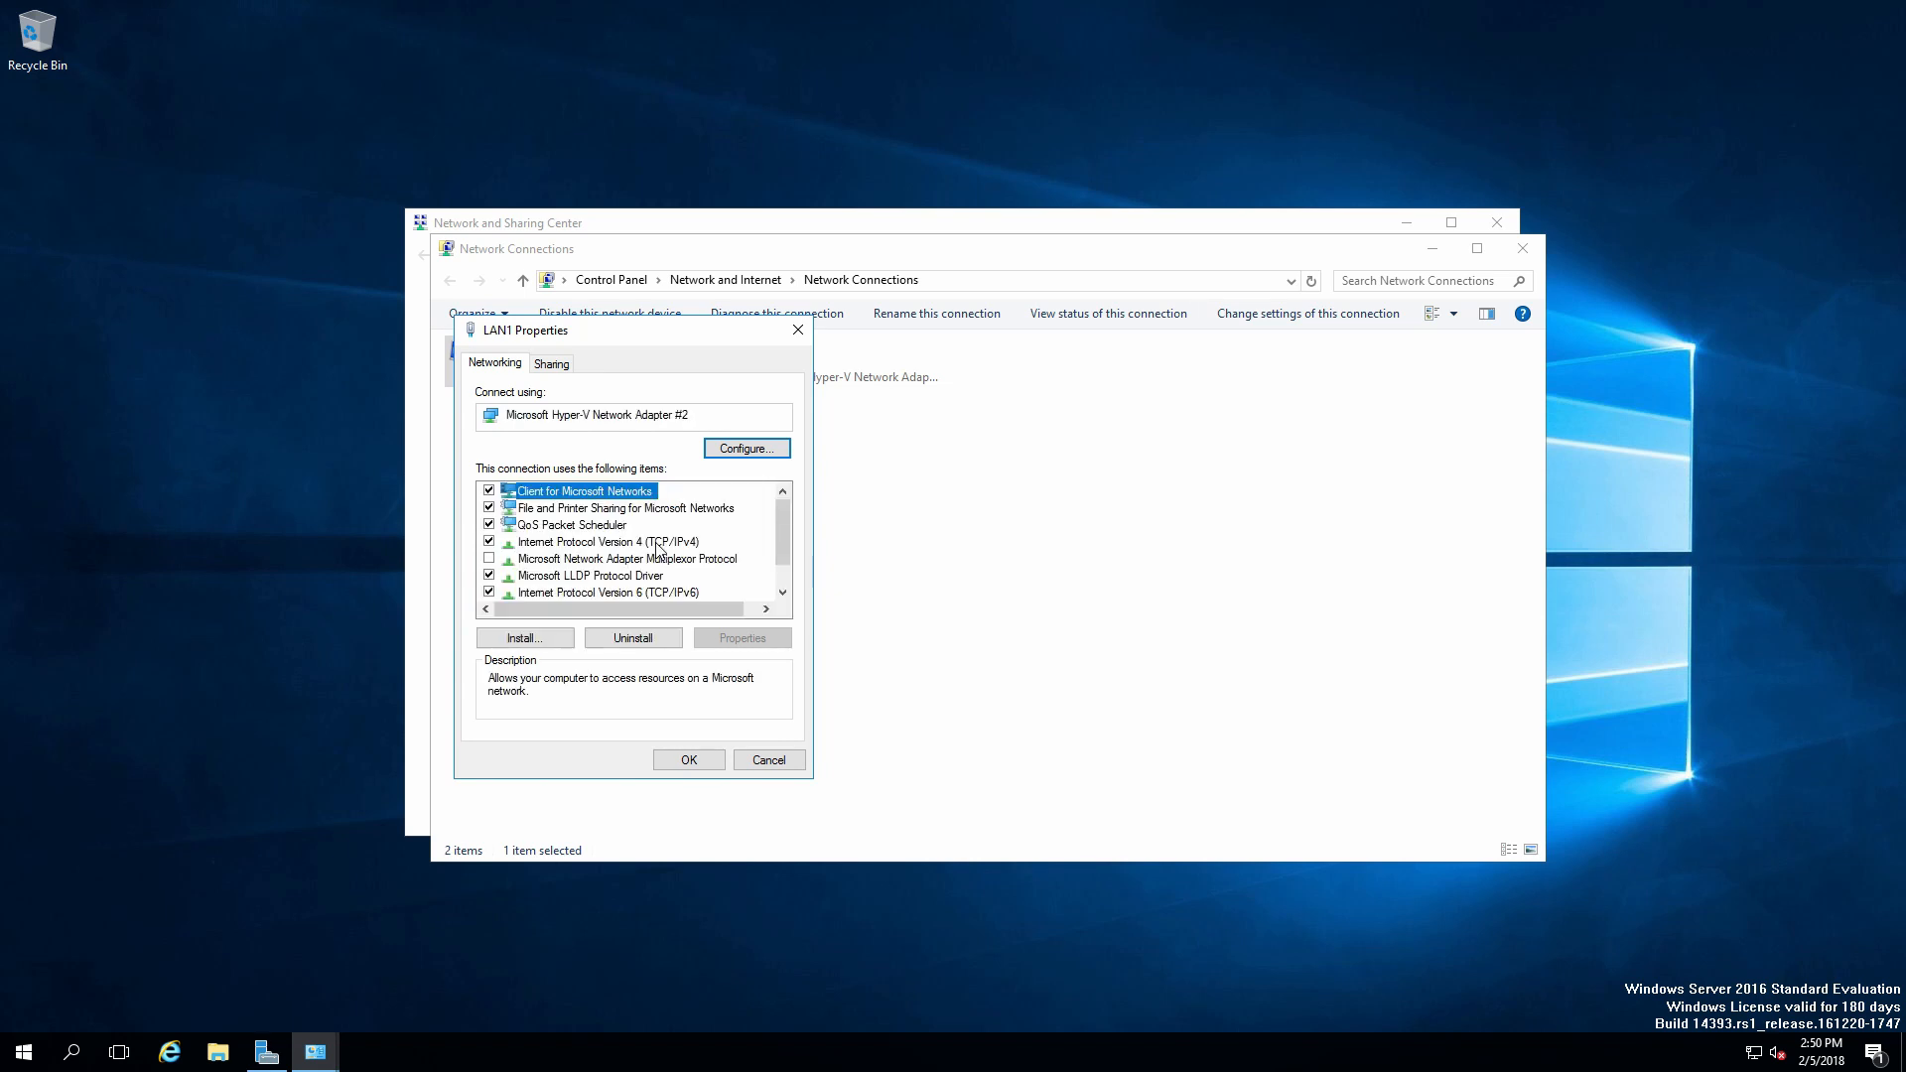
# Give LAN1 static IPv4 10.0.0.5, mask 255.0.0.0, gateway 10.0.0.1 and DNS 10.0.0.5.
pyautogui.click(654, 541)
pyautogui.click(739, 641)
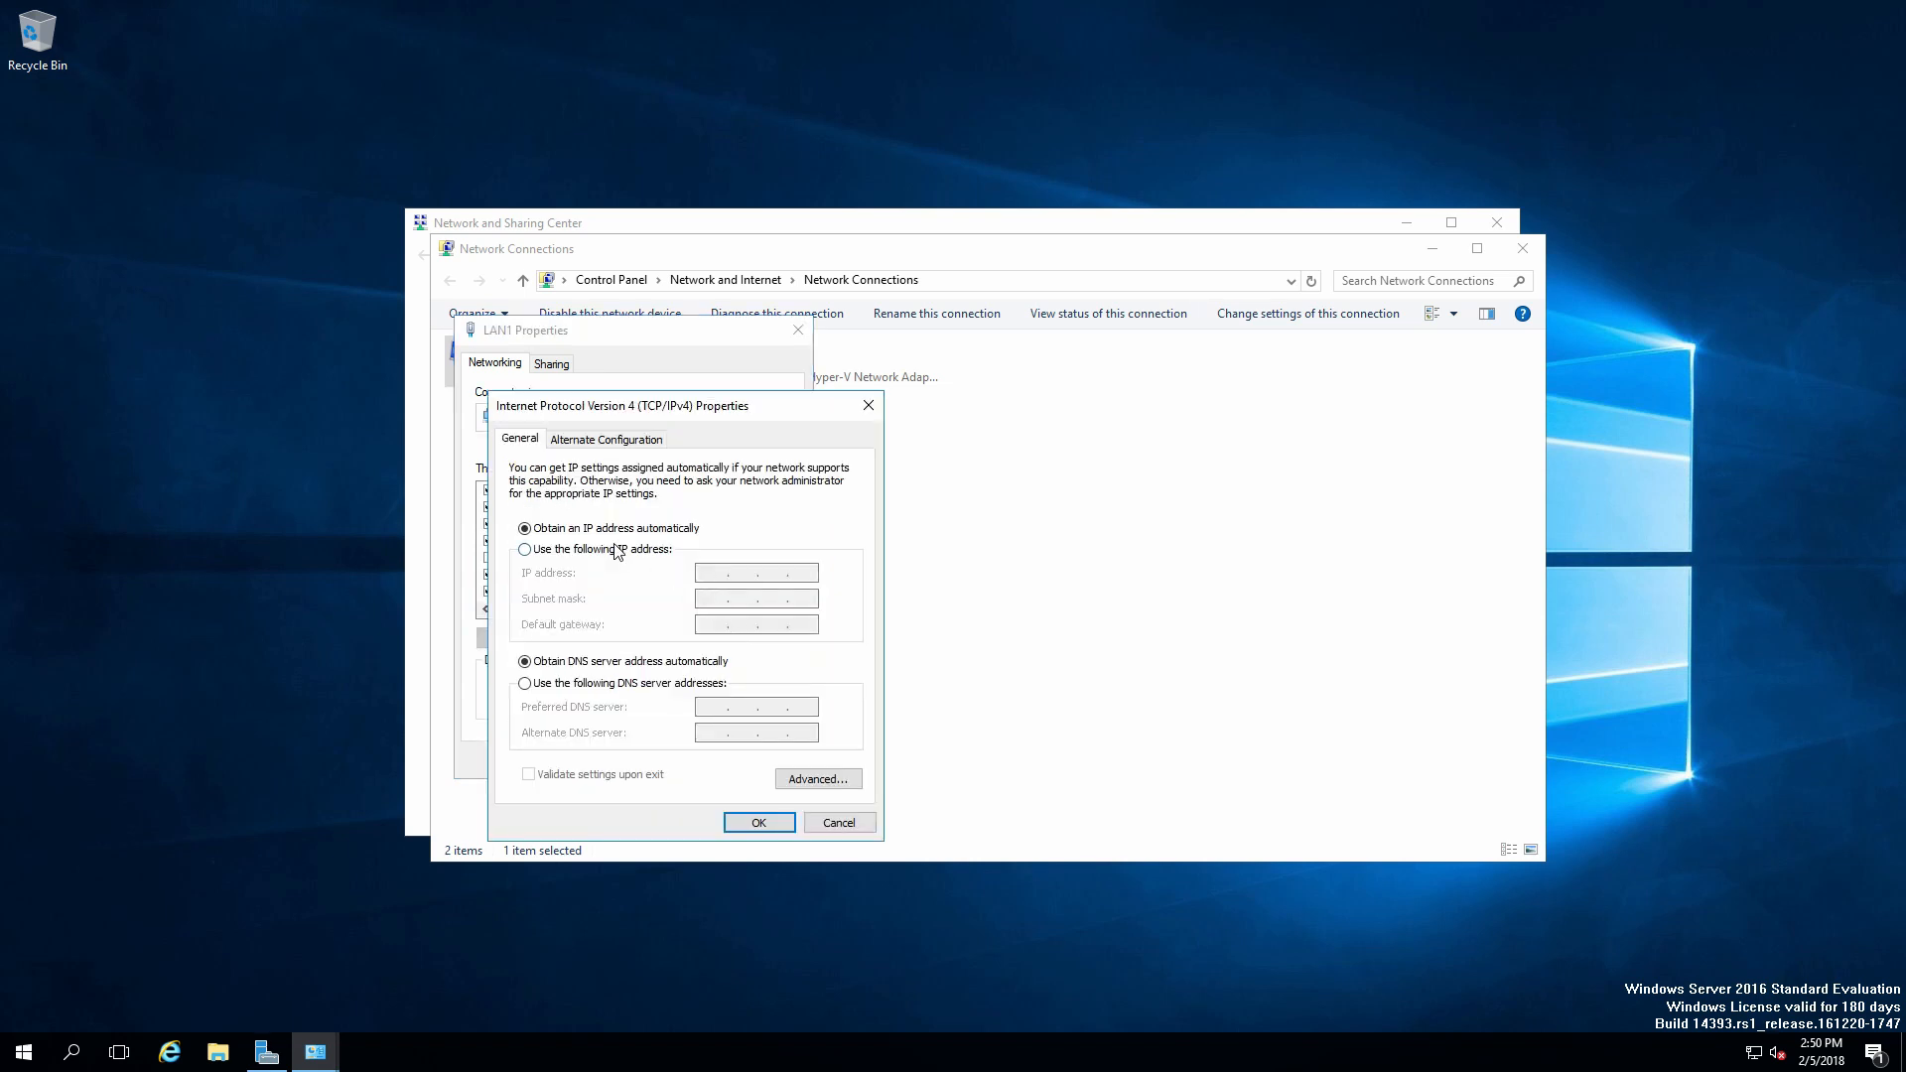
pyautogui.click(600, 551)
pyautogui.click(724, 579)
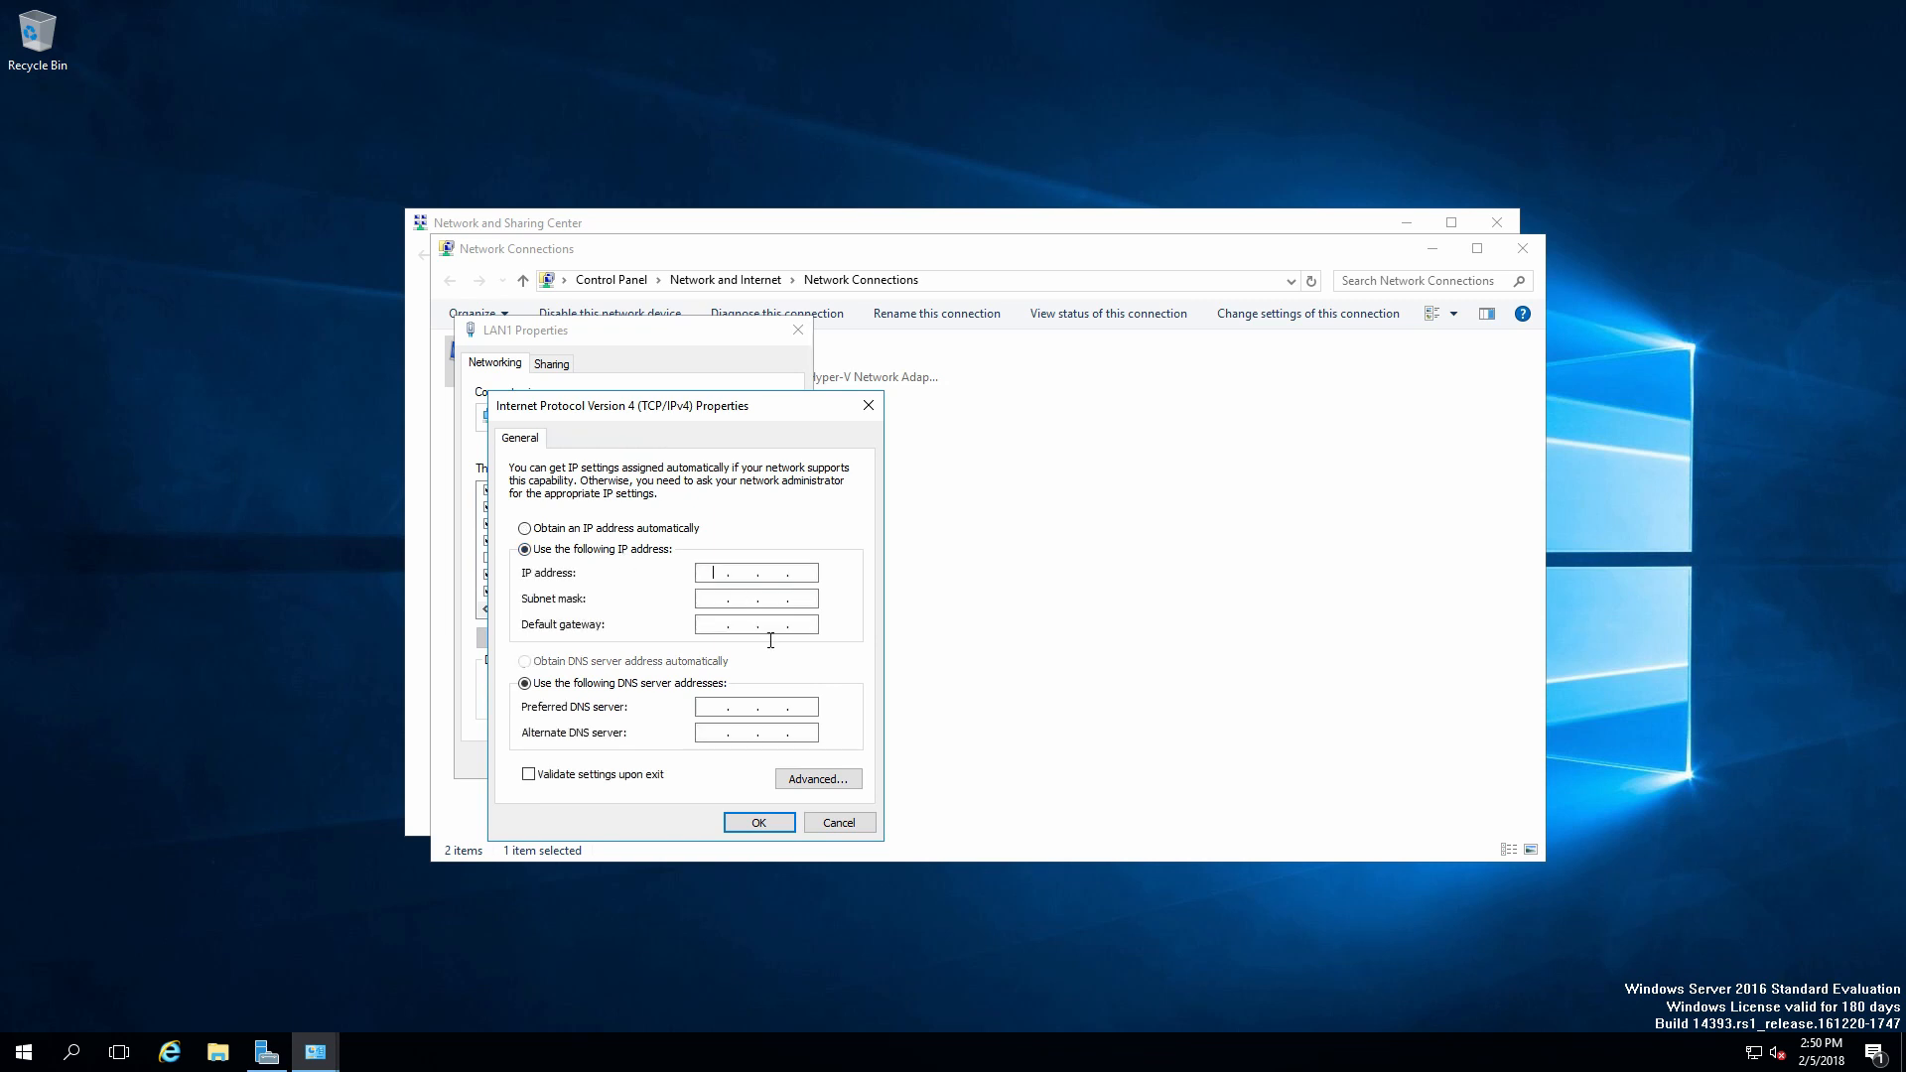
pyautogui.write('10.0.0.5')
pyautogui.click(698, 623)
pyautogui.write('10.')
pyautogui.click(717, 596)
pyautogui.click(716, 707)
pyautogui.write('10')
pyautogui.click(759, 822)
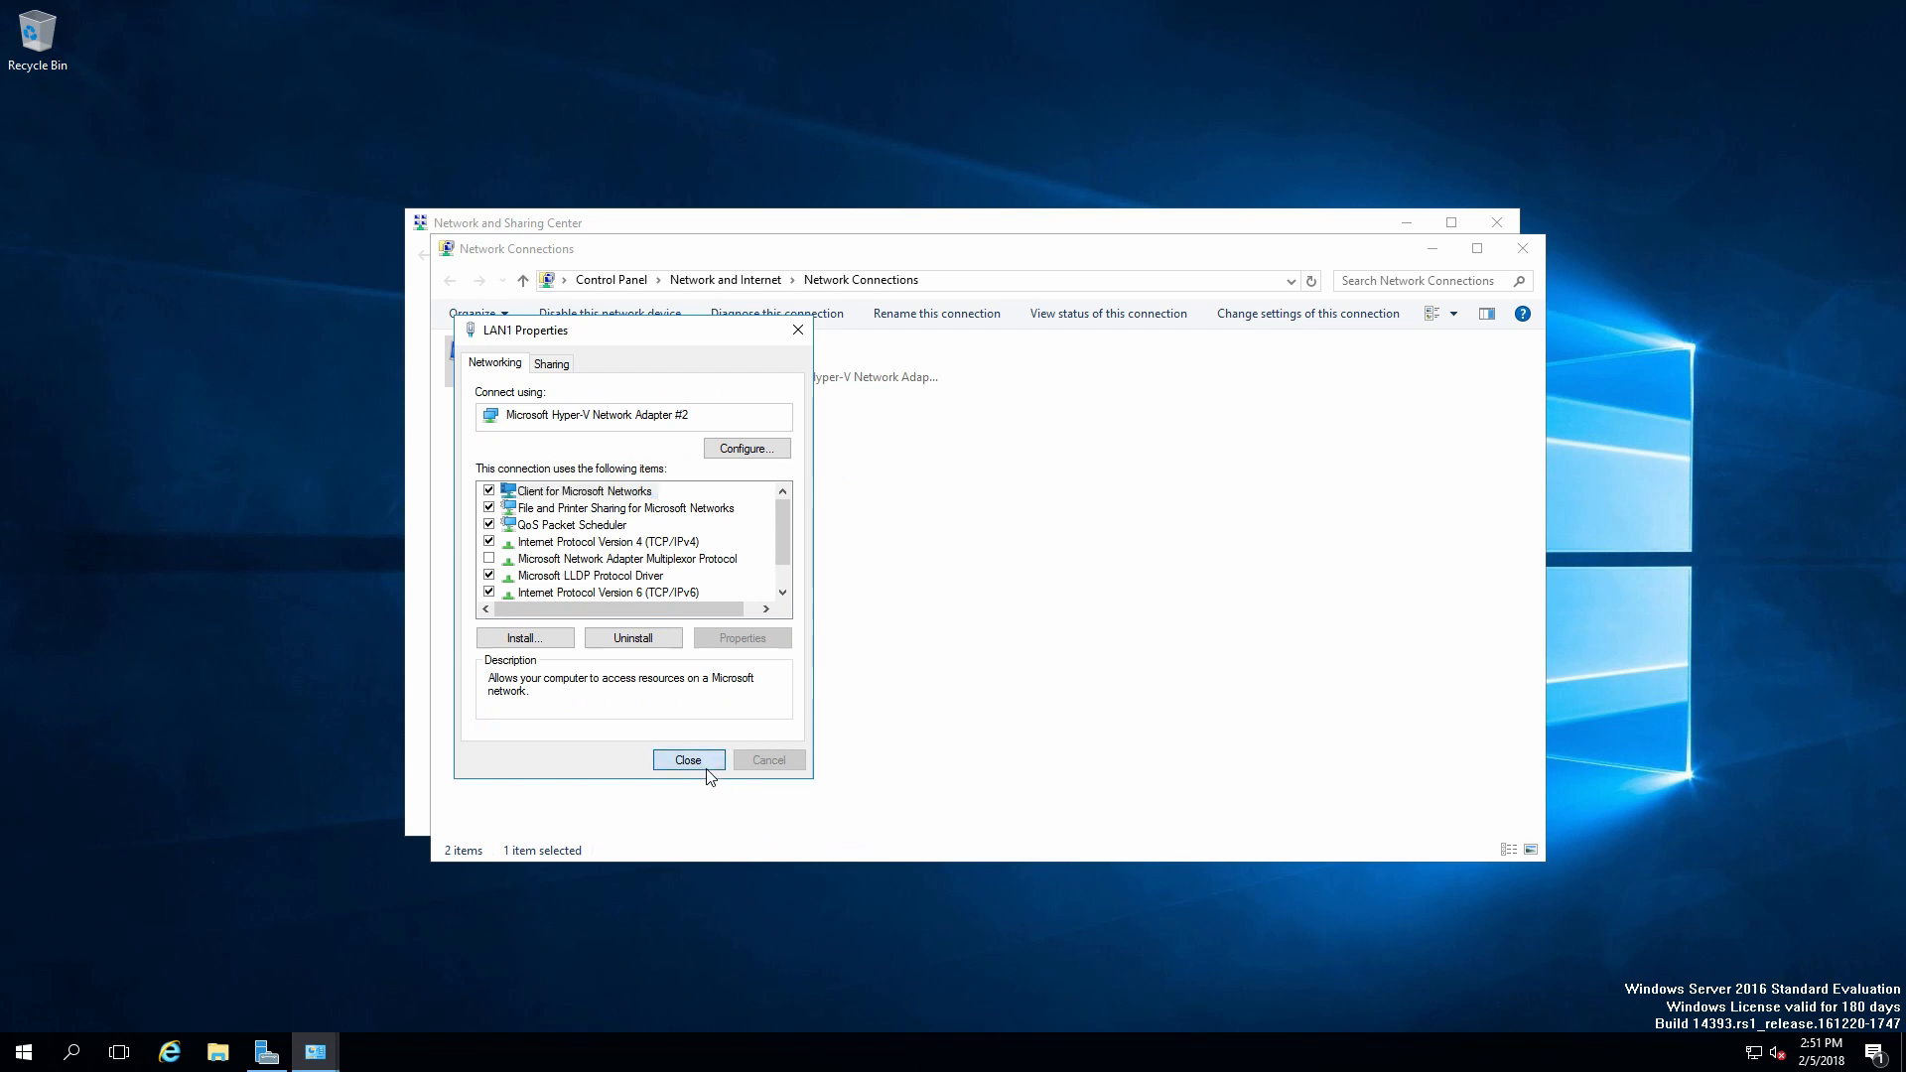
pyautogui.click(707, 767)
# Close the network windows and show the Local Server page in Server Manager.
pyautogui.click(1528, 248)
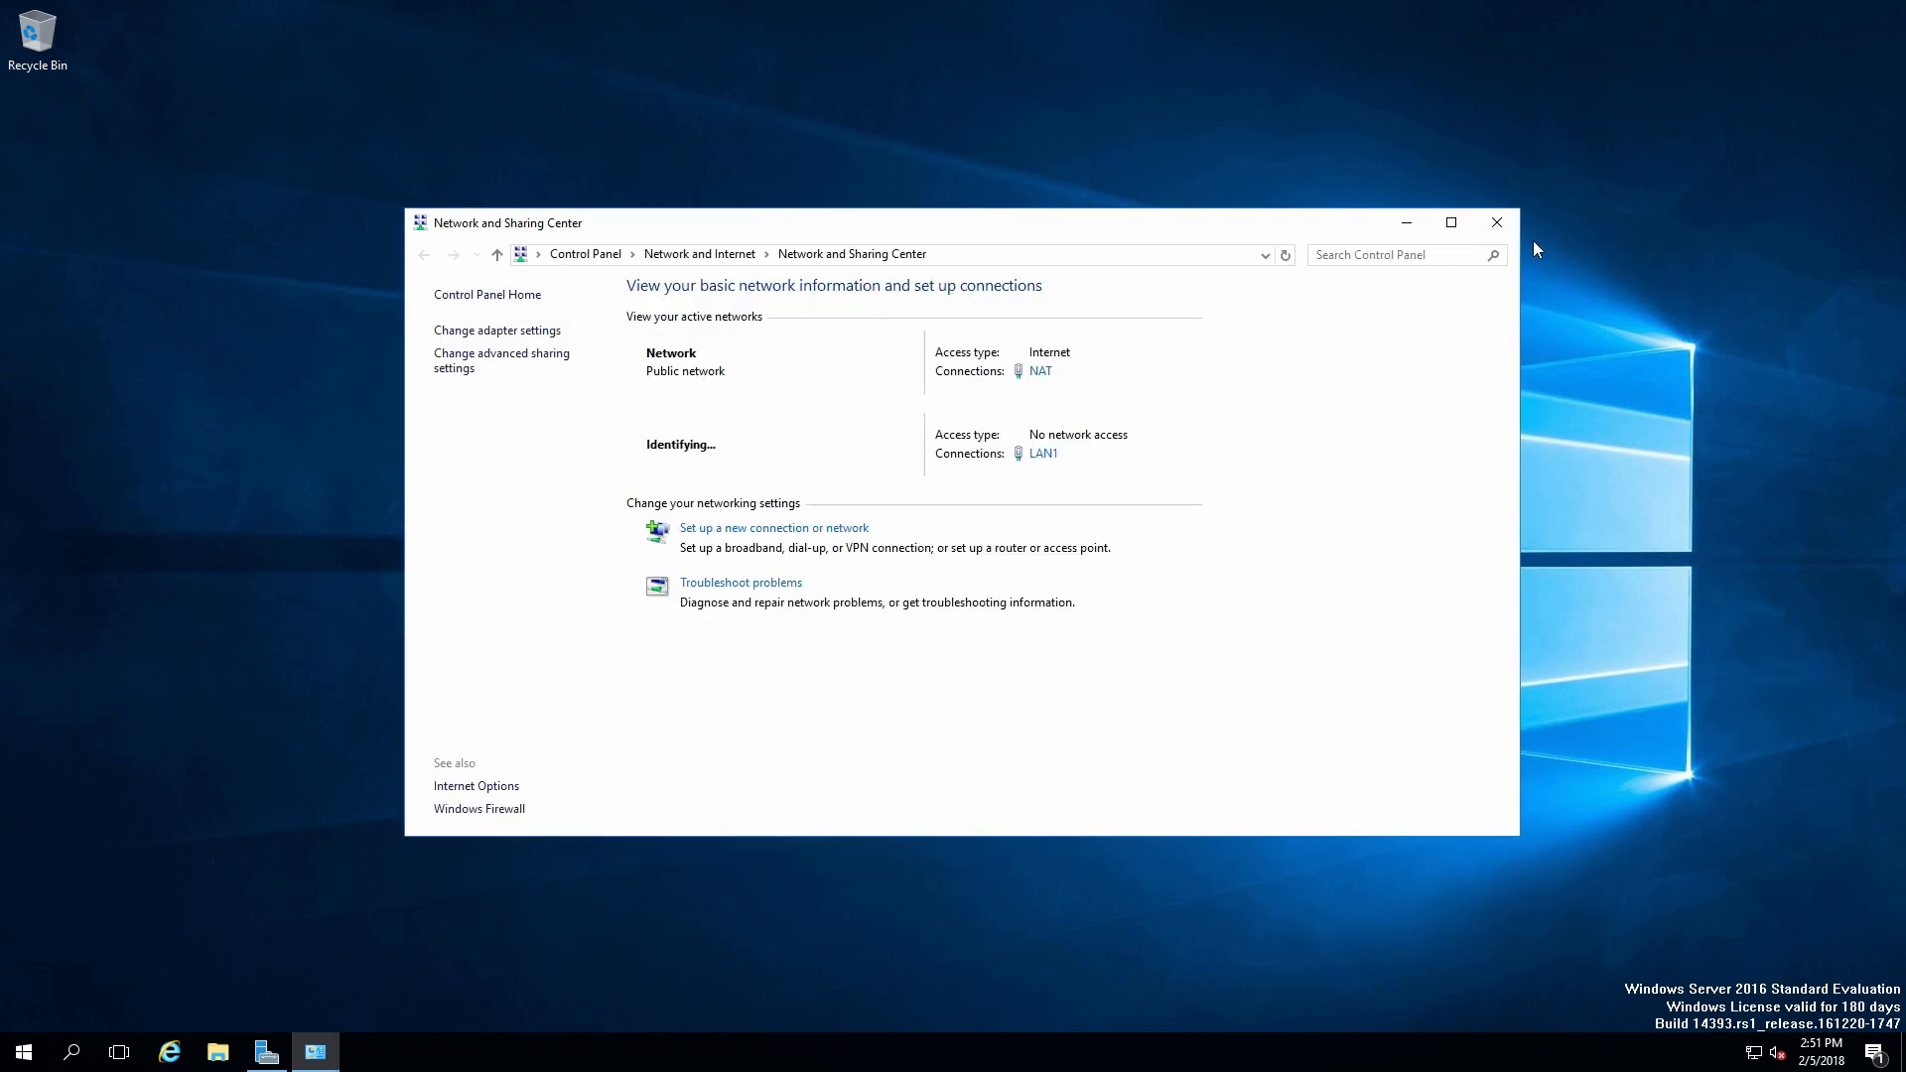
pyautogui.click(1486, 219)
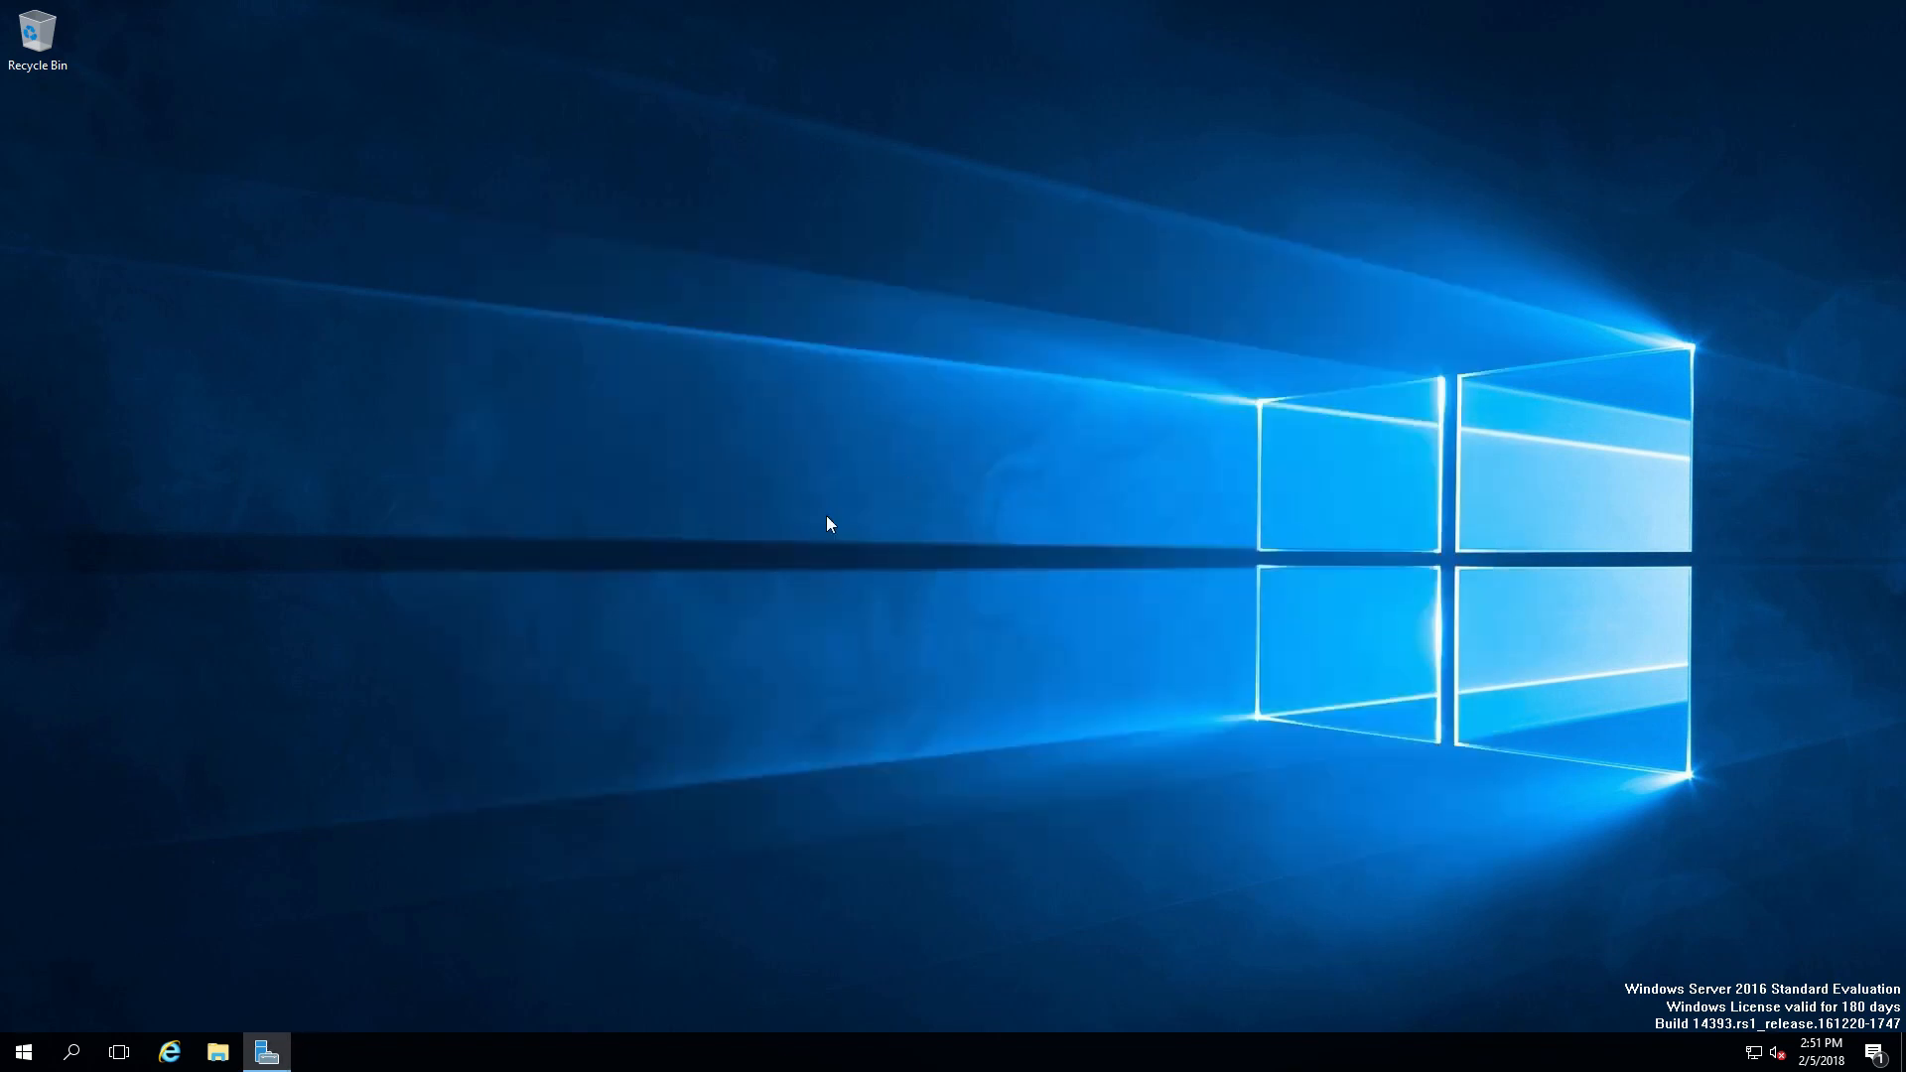
pyautogui.click(266, 1050)
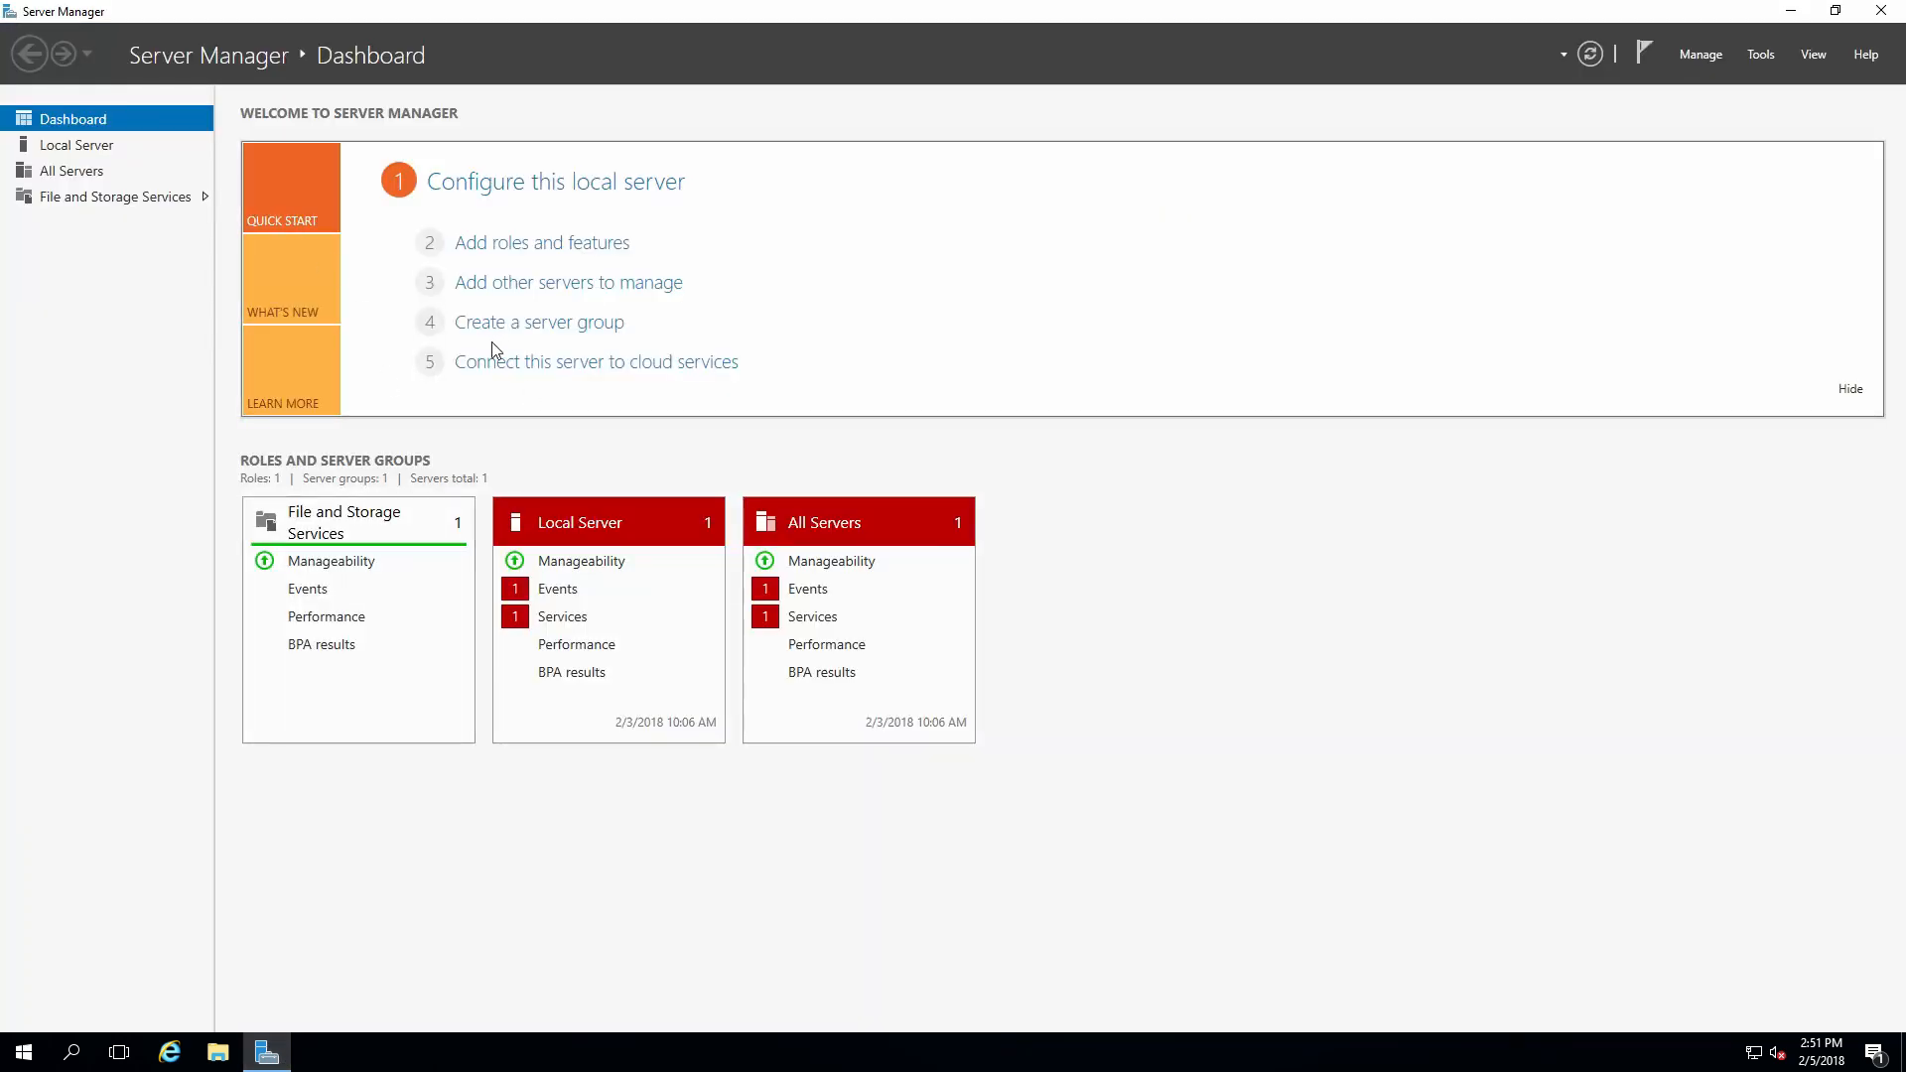
pyautogui.click(116, 150)
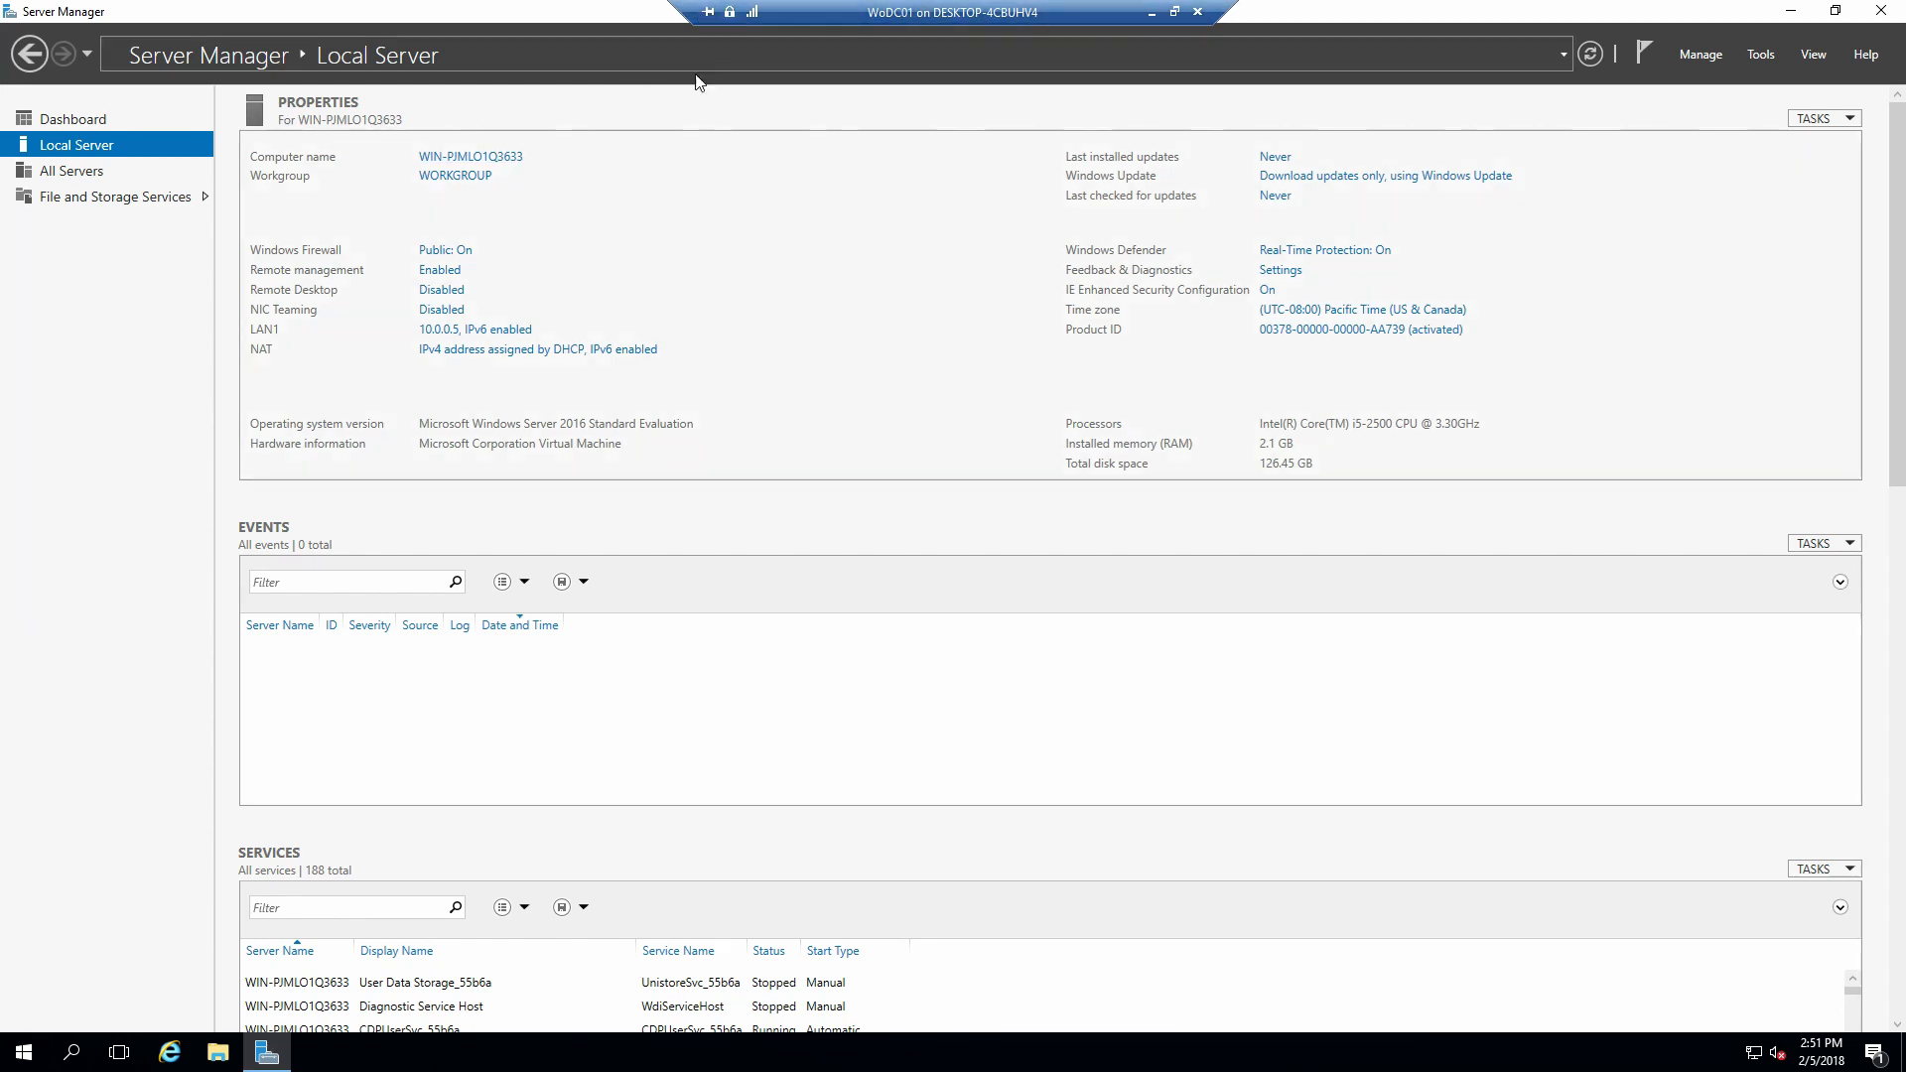
# Rename the computer to WoDC01 and restart the server.
pyautogui.click(521, 157)
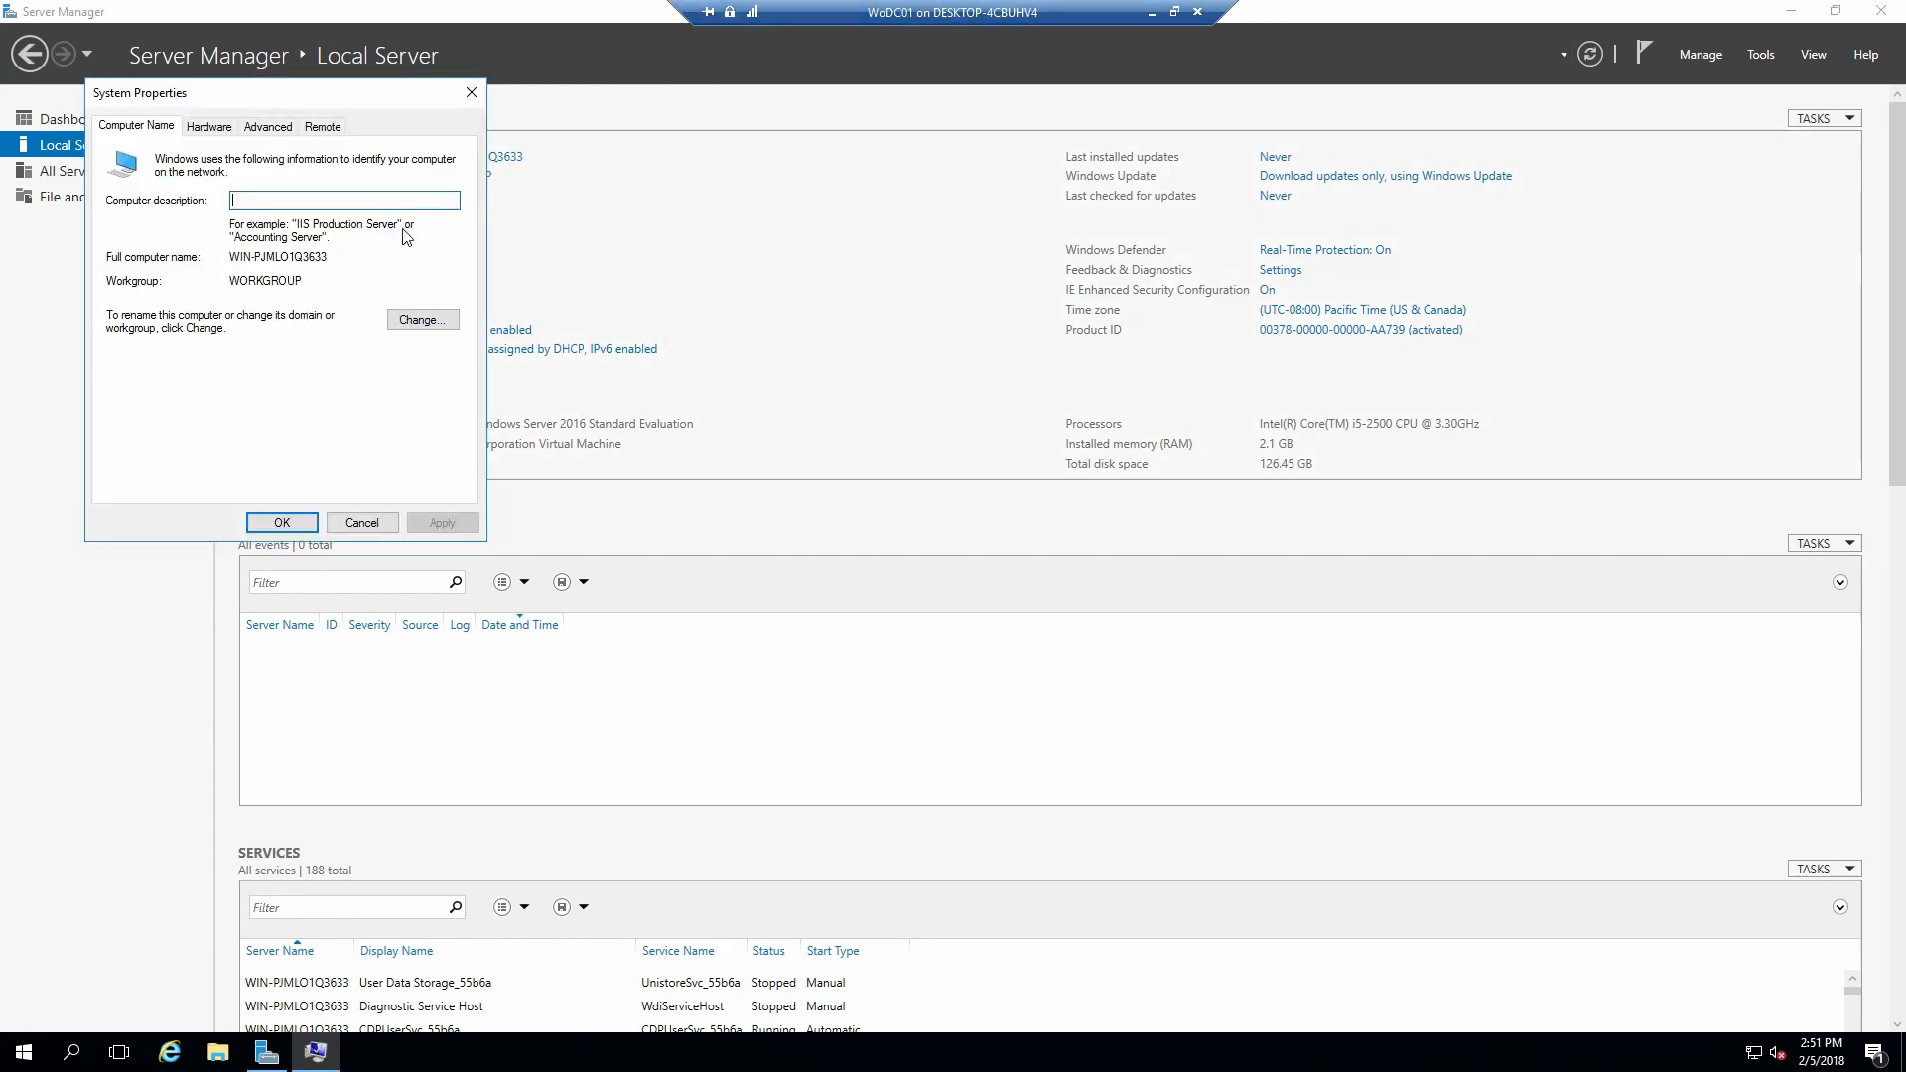
pyautogui.click(423, 320)
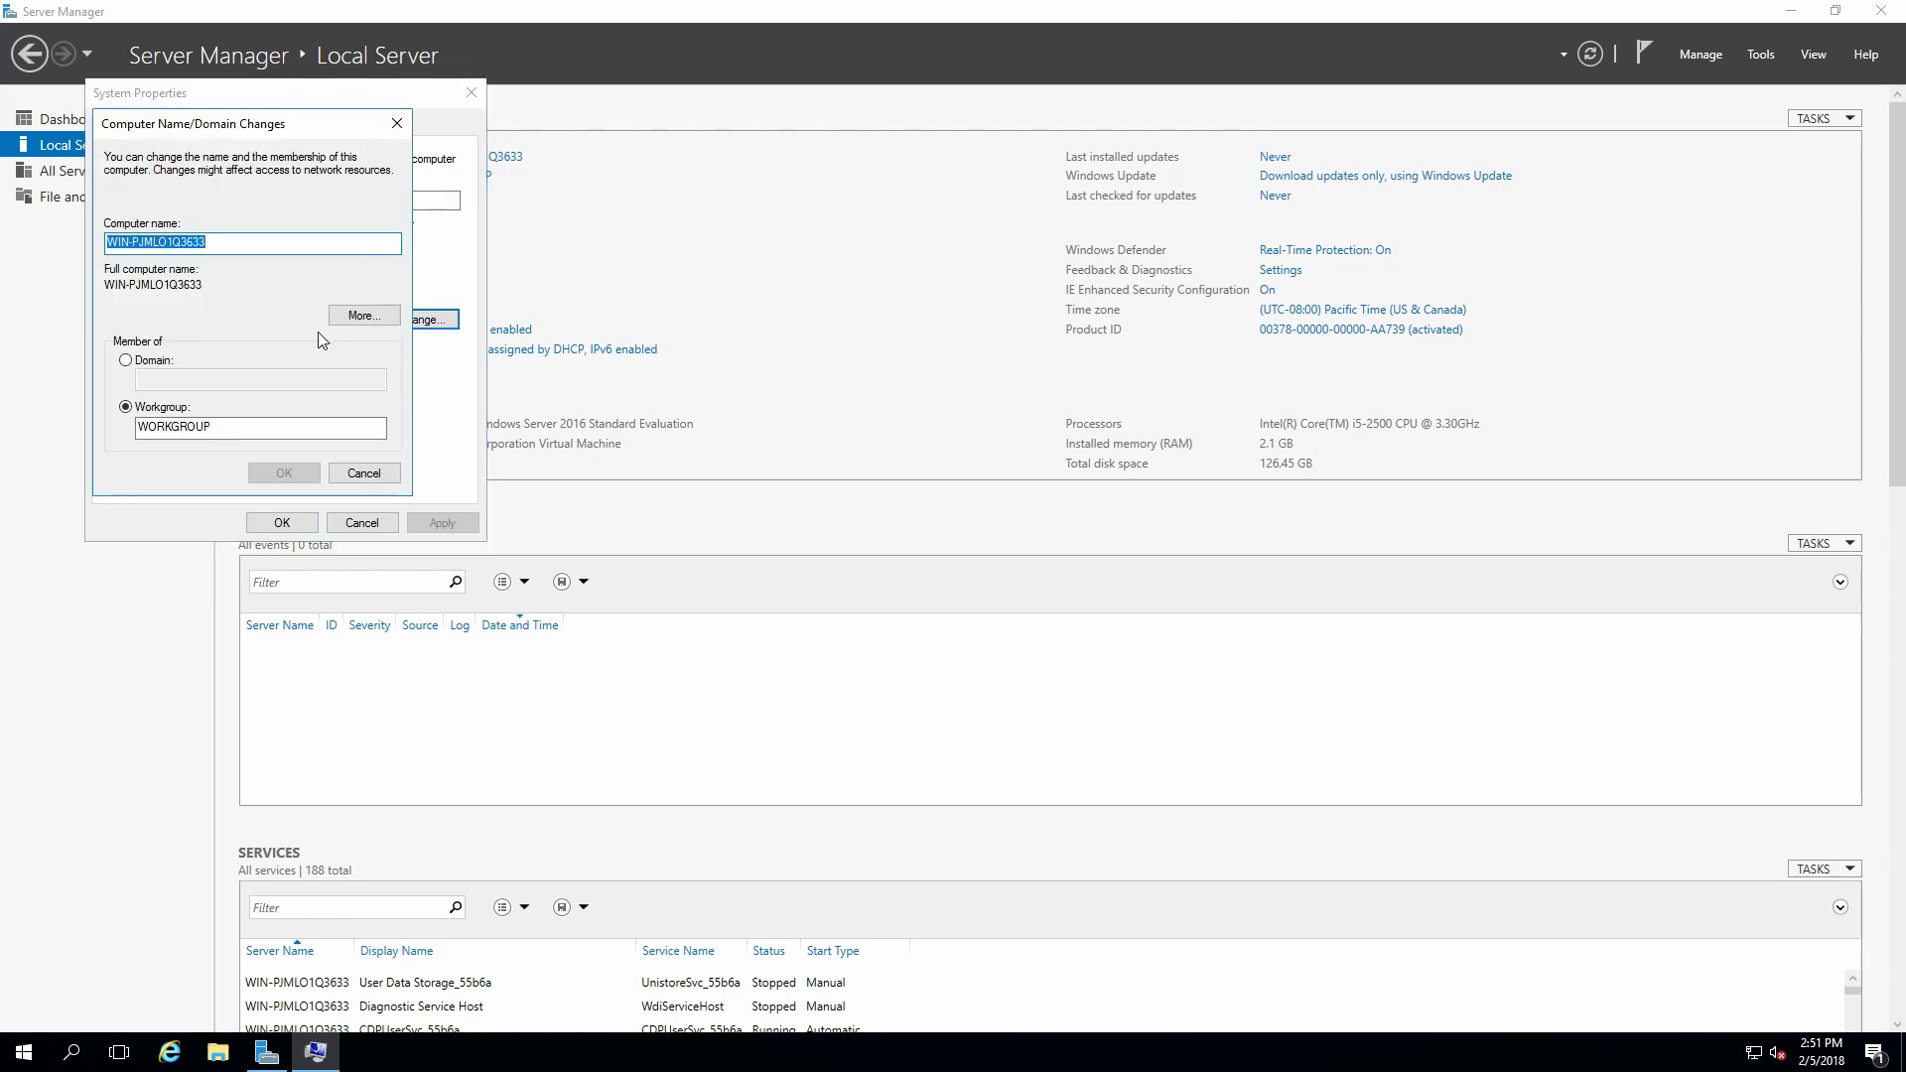
pyautogui.write('Wo')
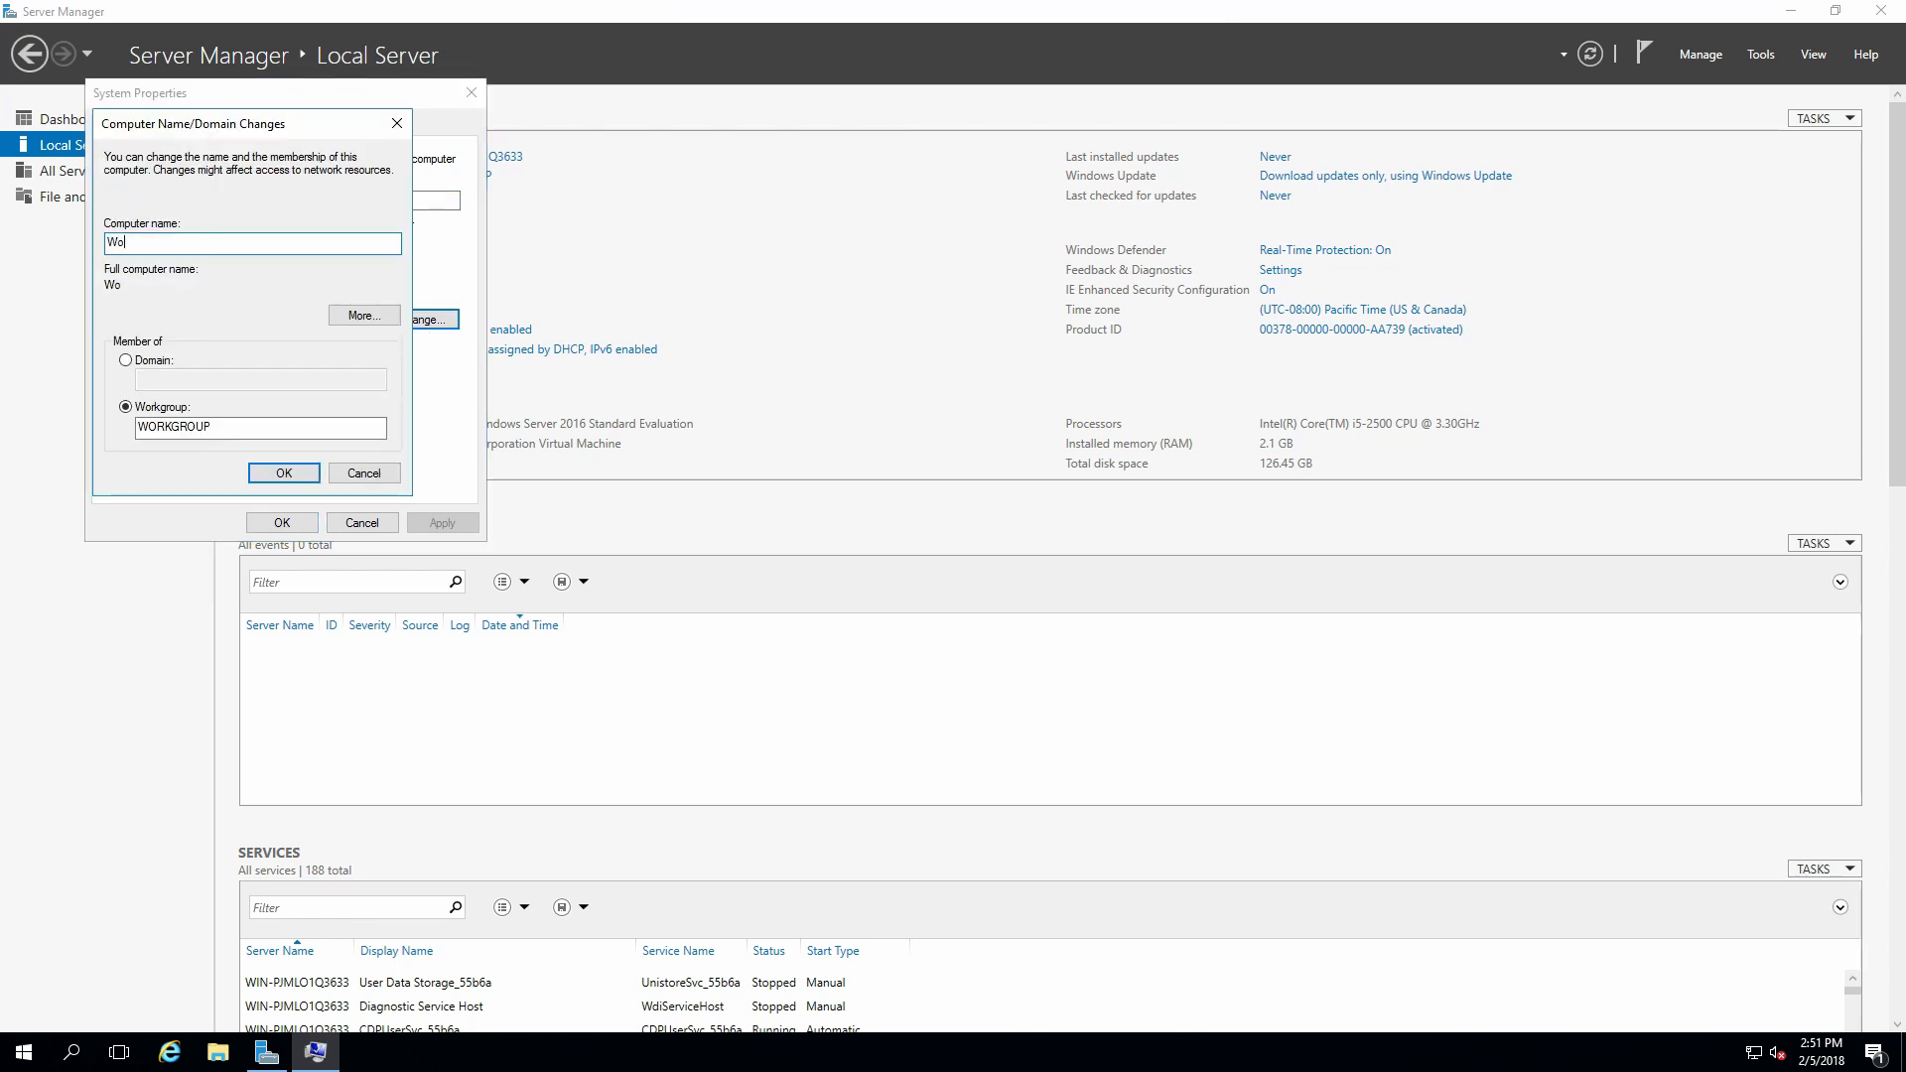
pyautogui.write('DC01')
pyautogui.click(283, 473)
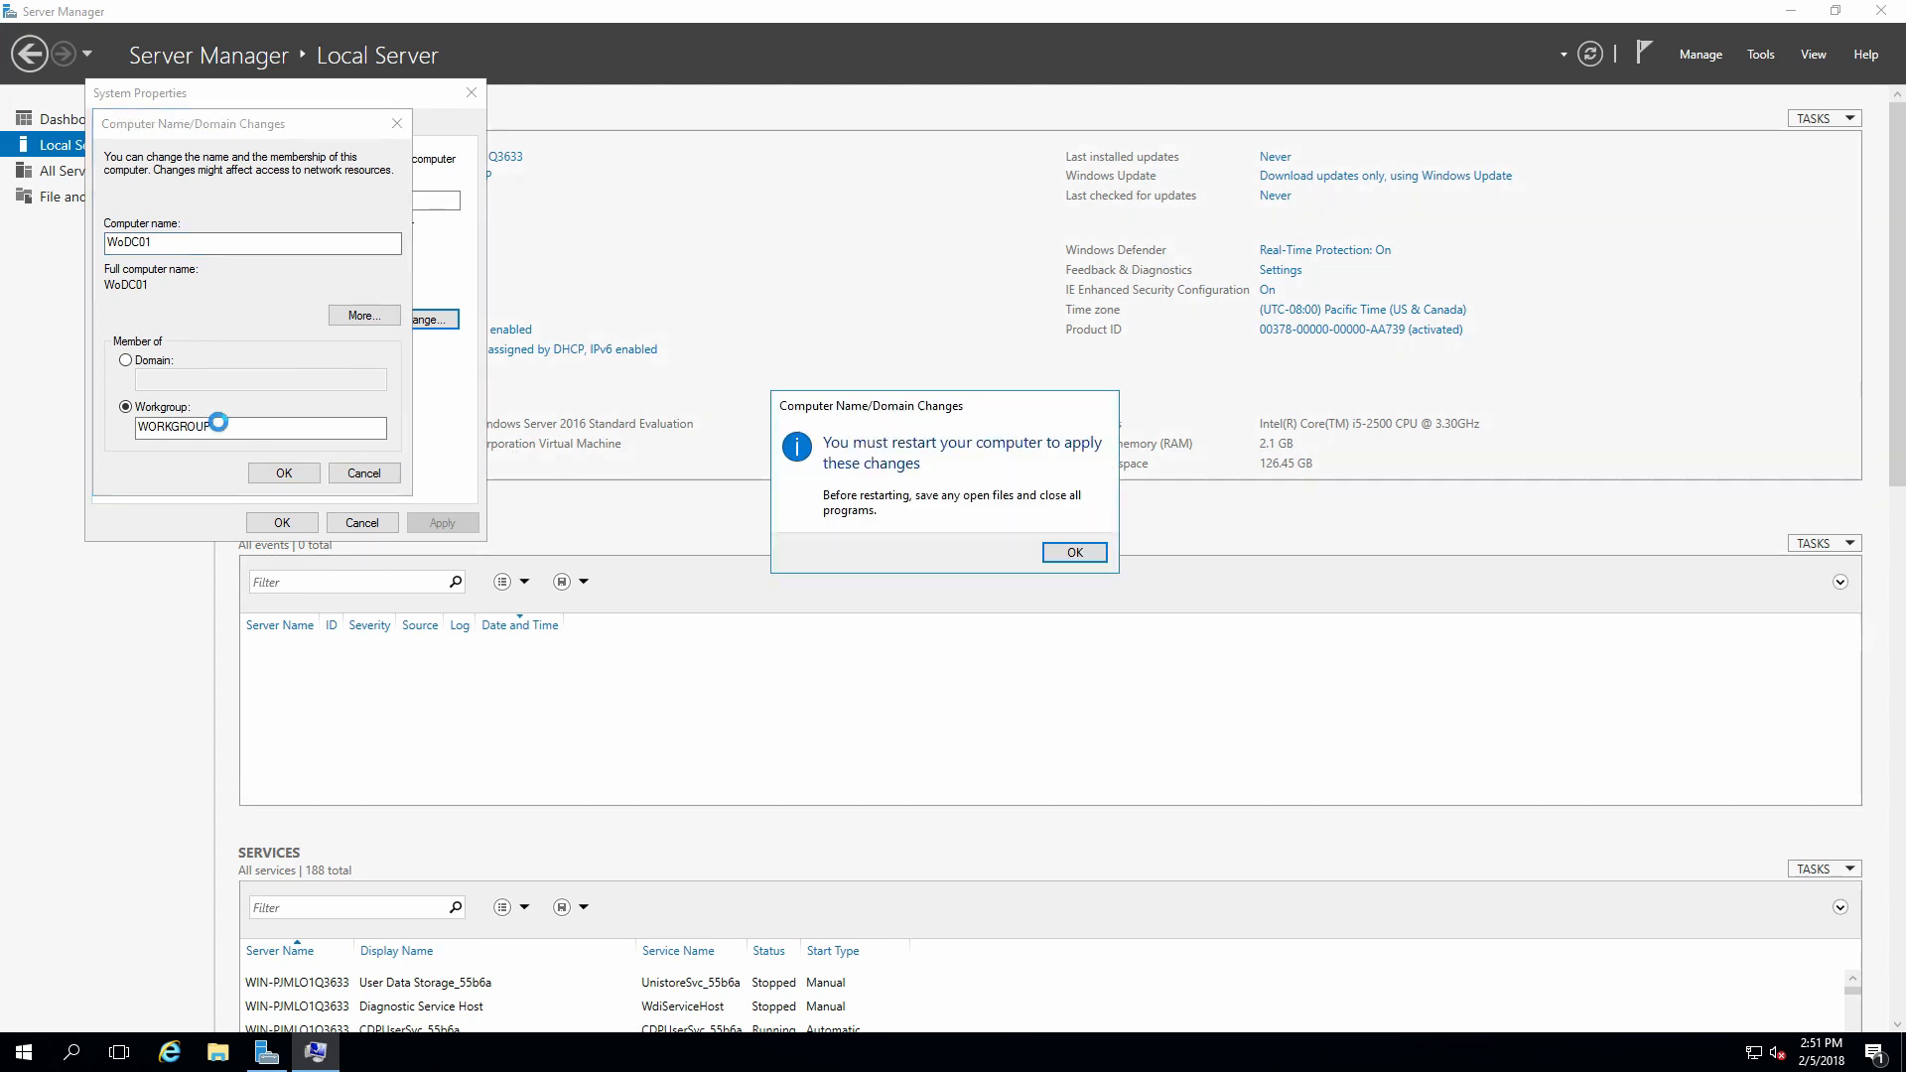
pyautogui.click(1073, 553)
pyautogui.click(282, 522)
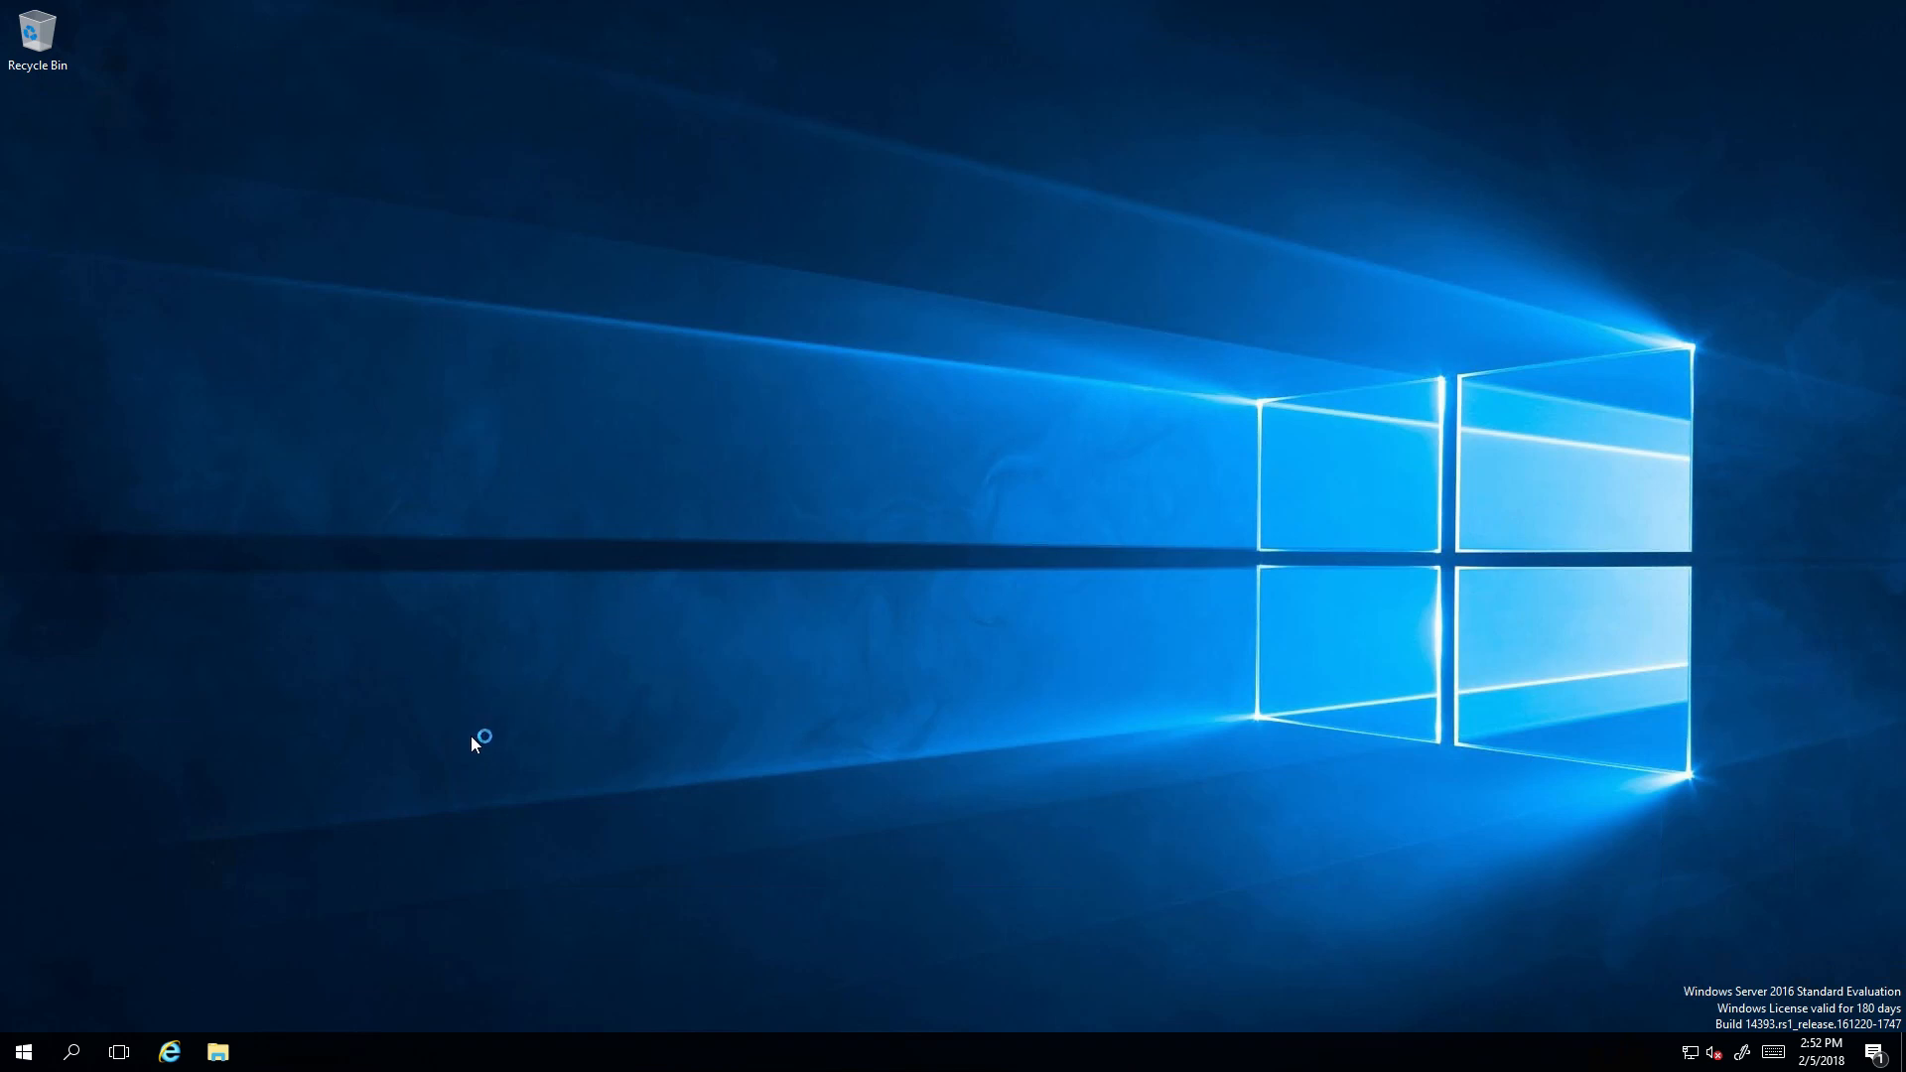
# Relaunch Server Manager, confirm the name WoDC01 under Local Server, and return to the Dashboard.
pyautogui.click(24, 1051)
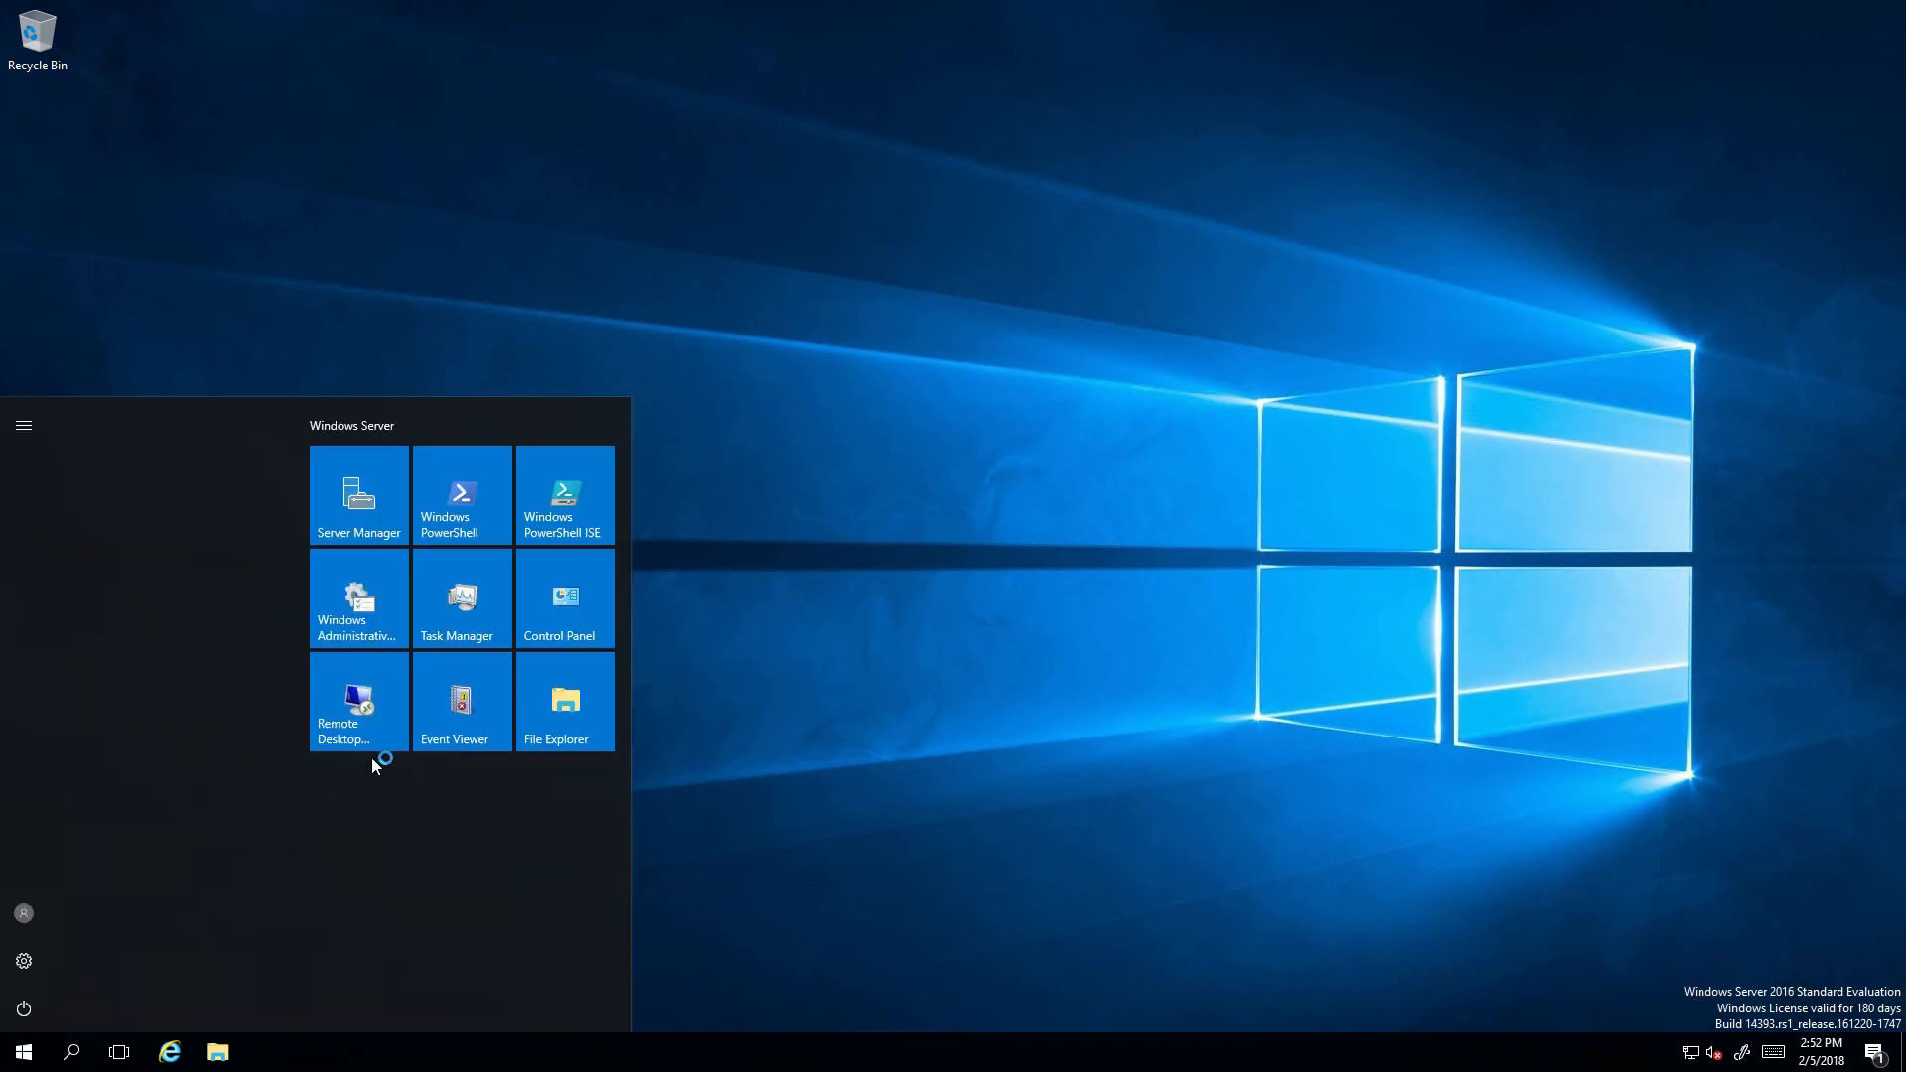
pyautogui.click(375, 506)
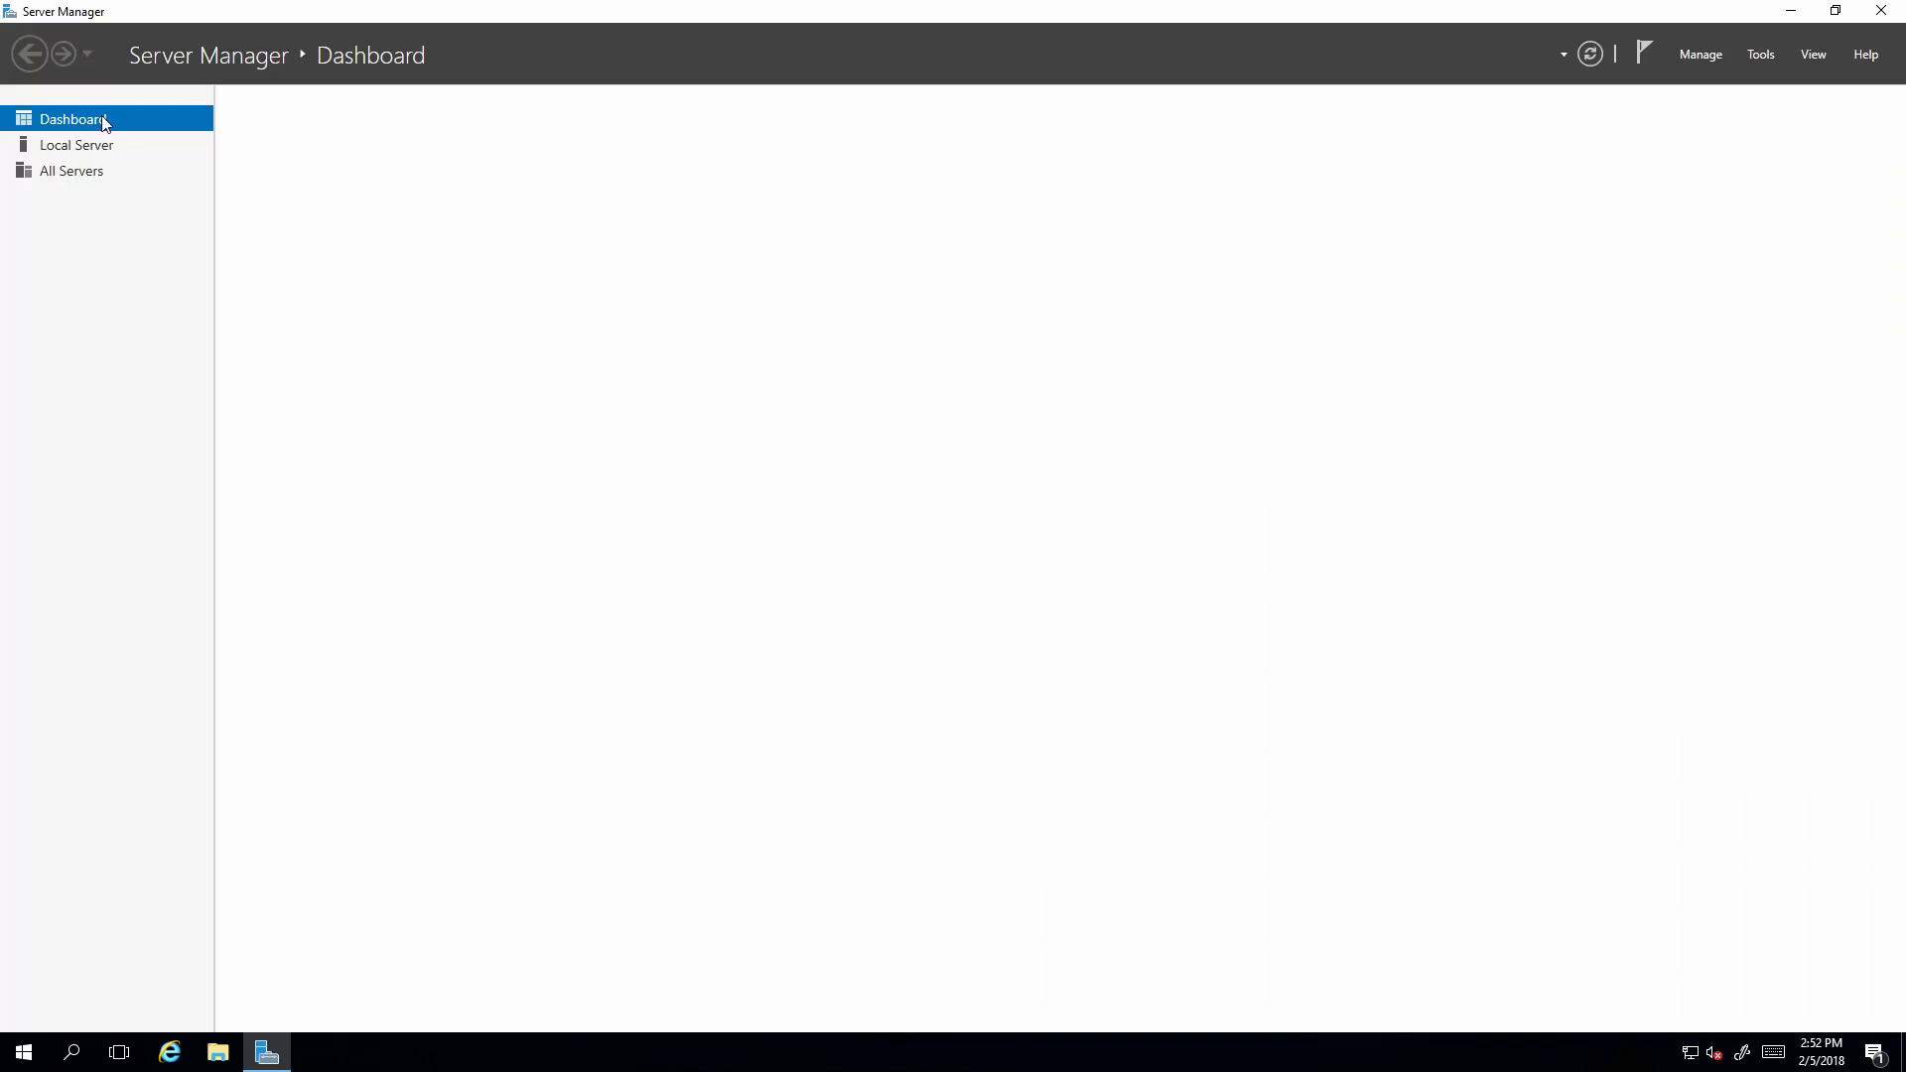
pyautogui.click(110, 147)
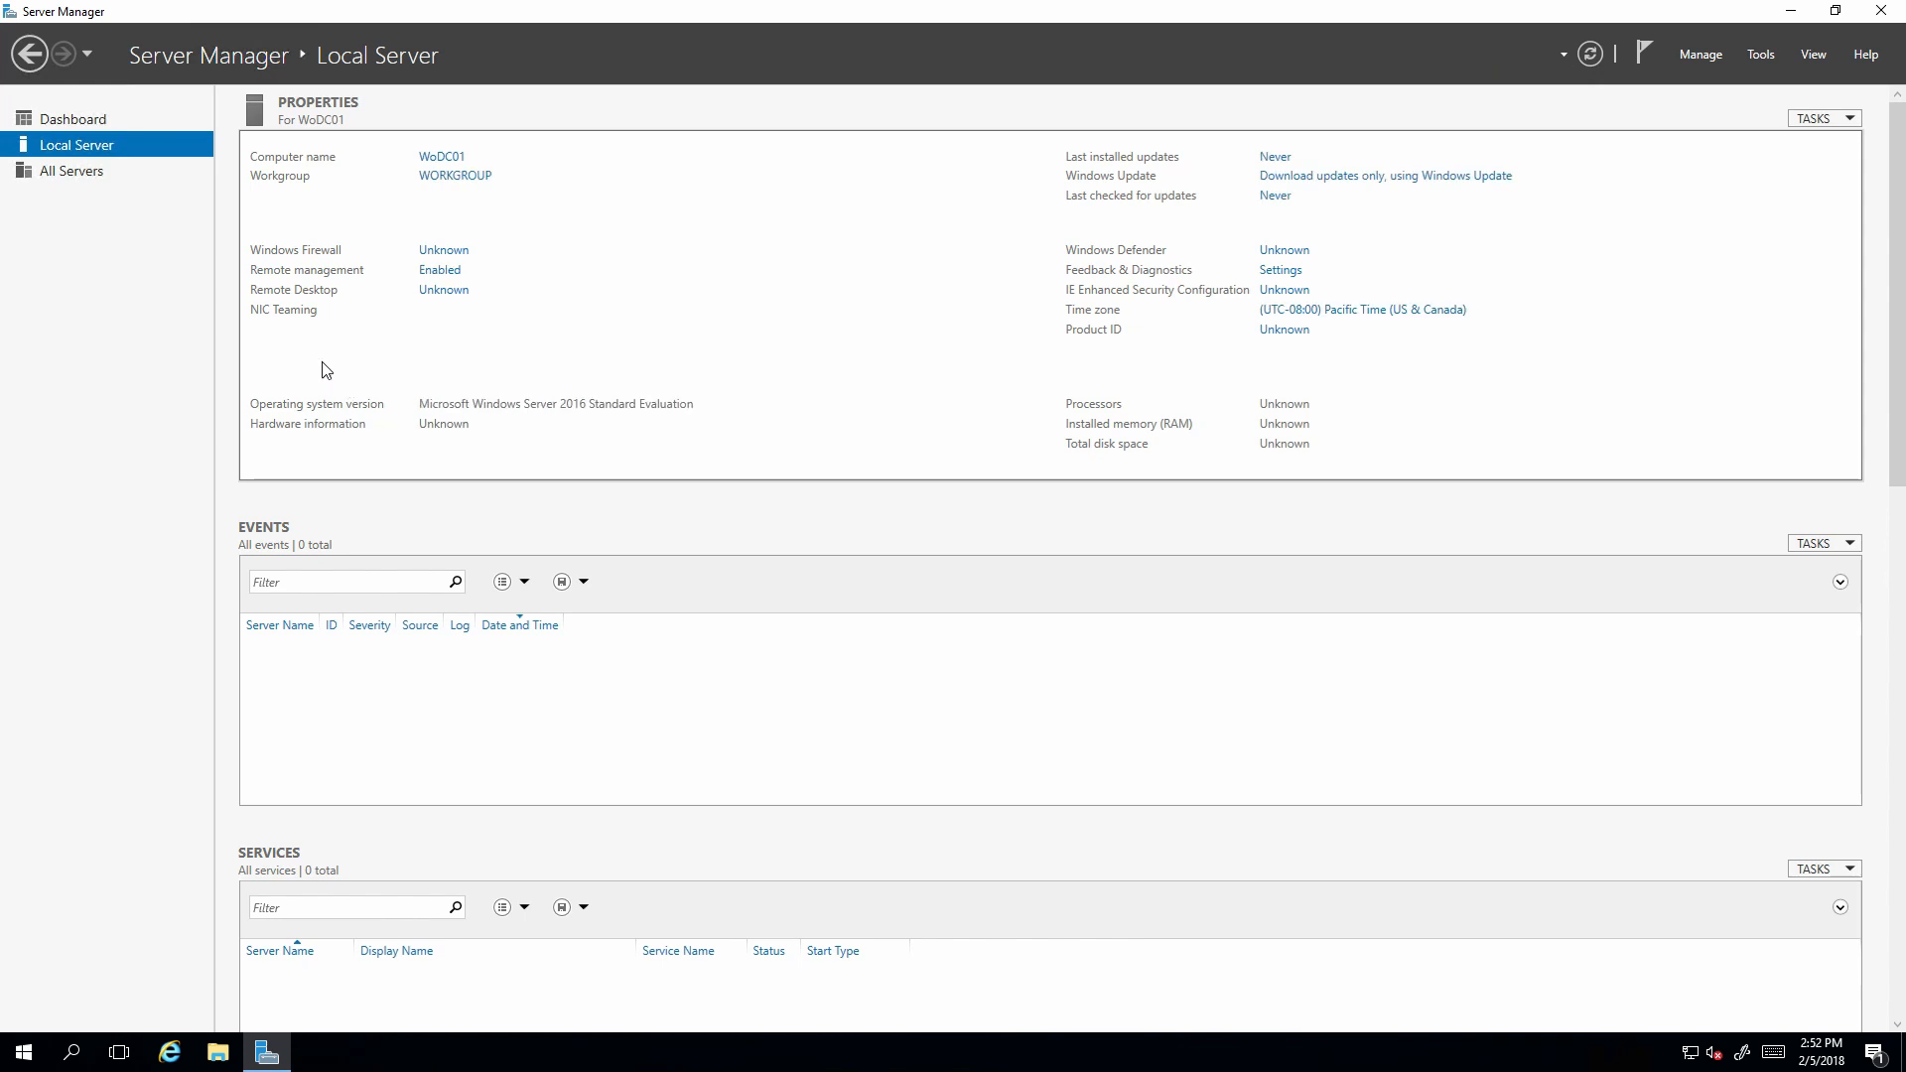
pyautogui.click(123, 121)
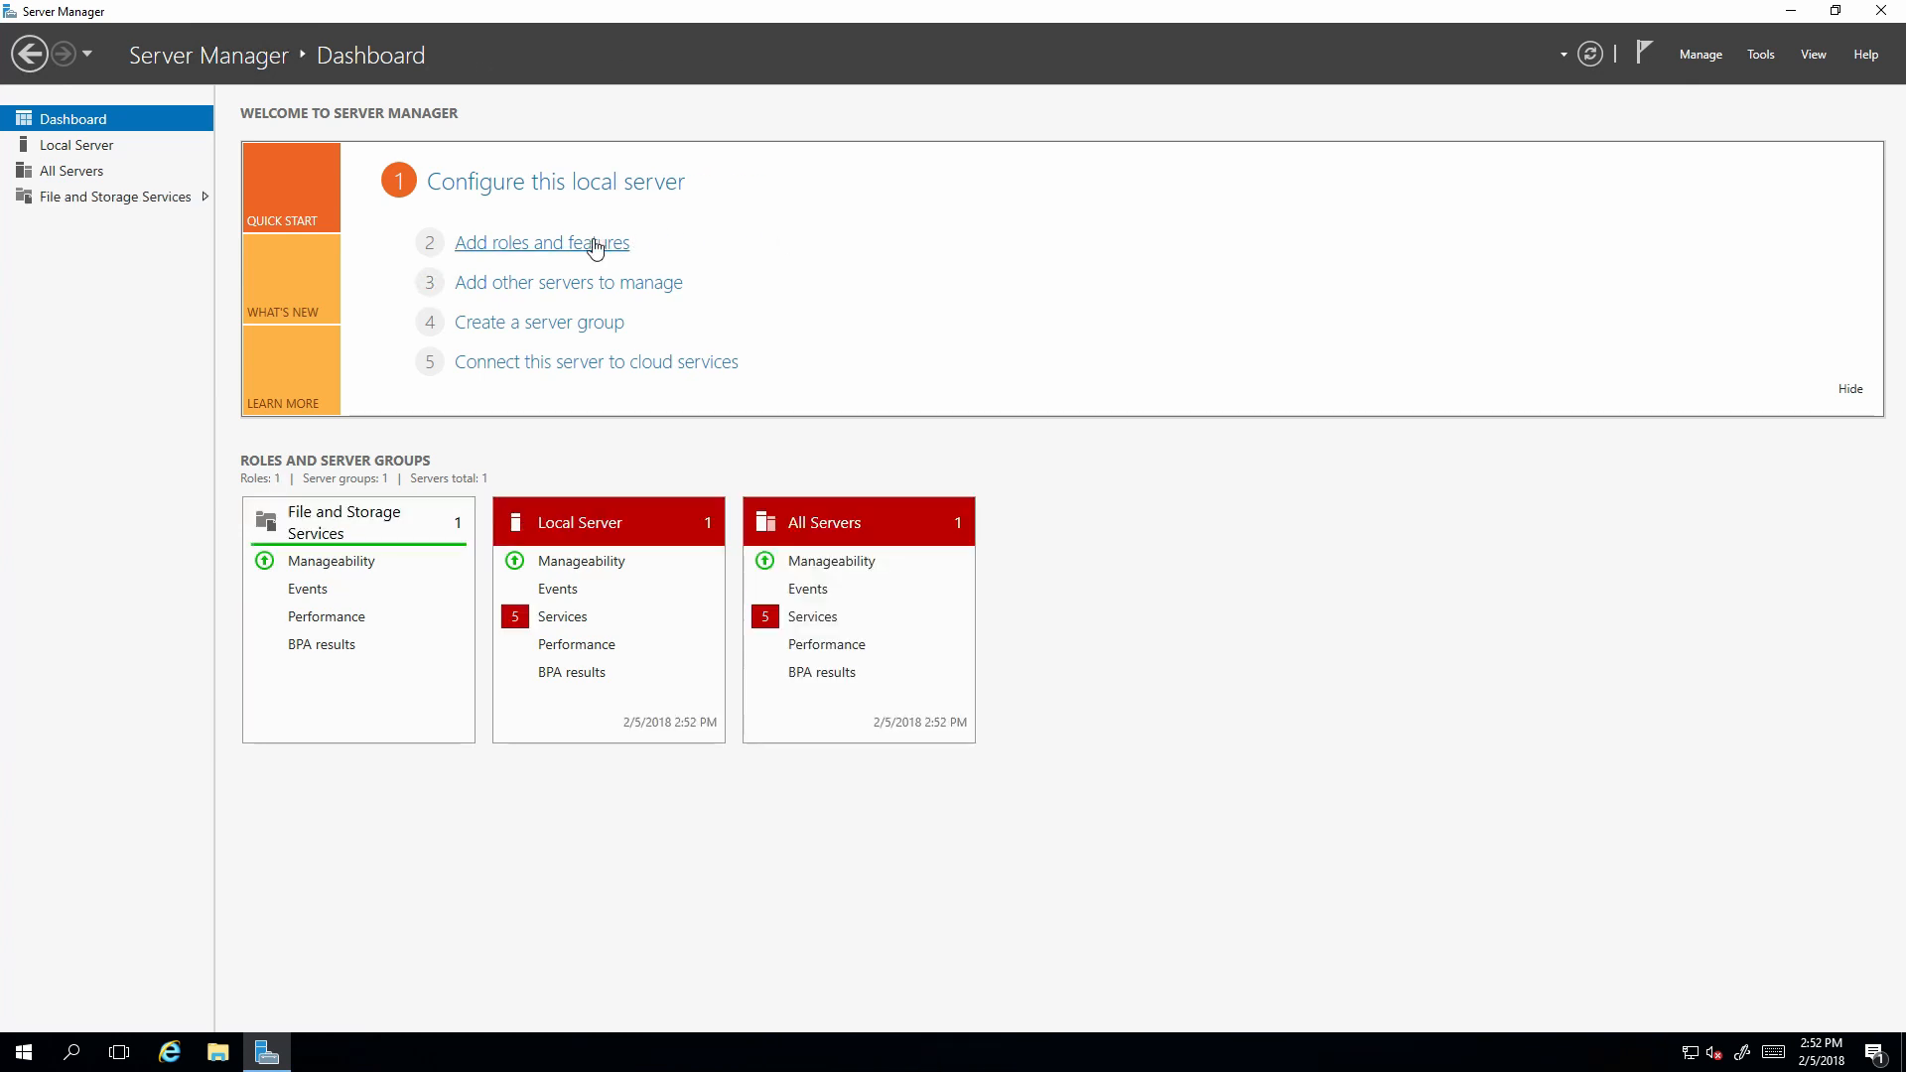
# Select the Active Directory Domain Services and DHCP Server roles with their required features.
pyautogui.click(596, 244)
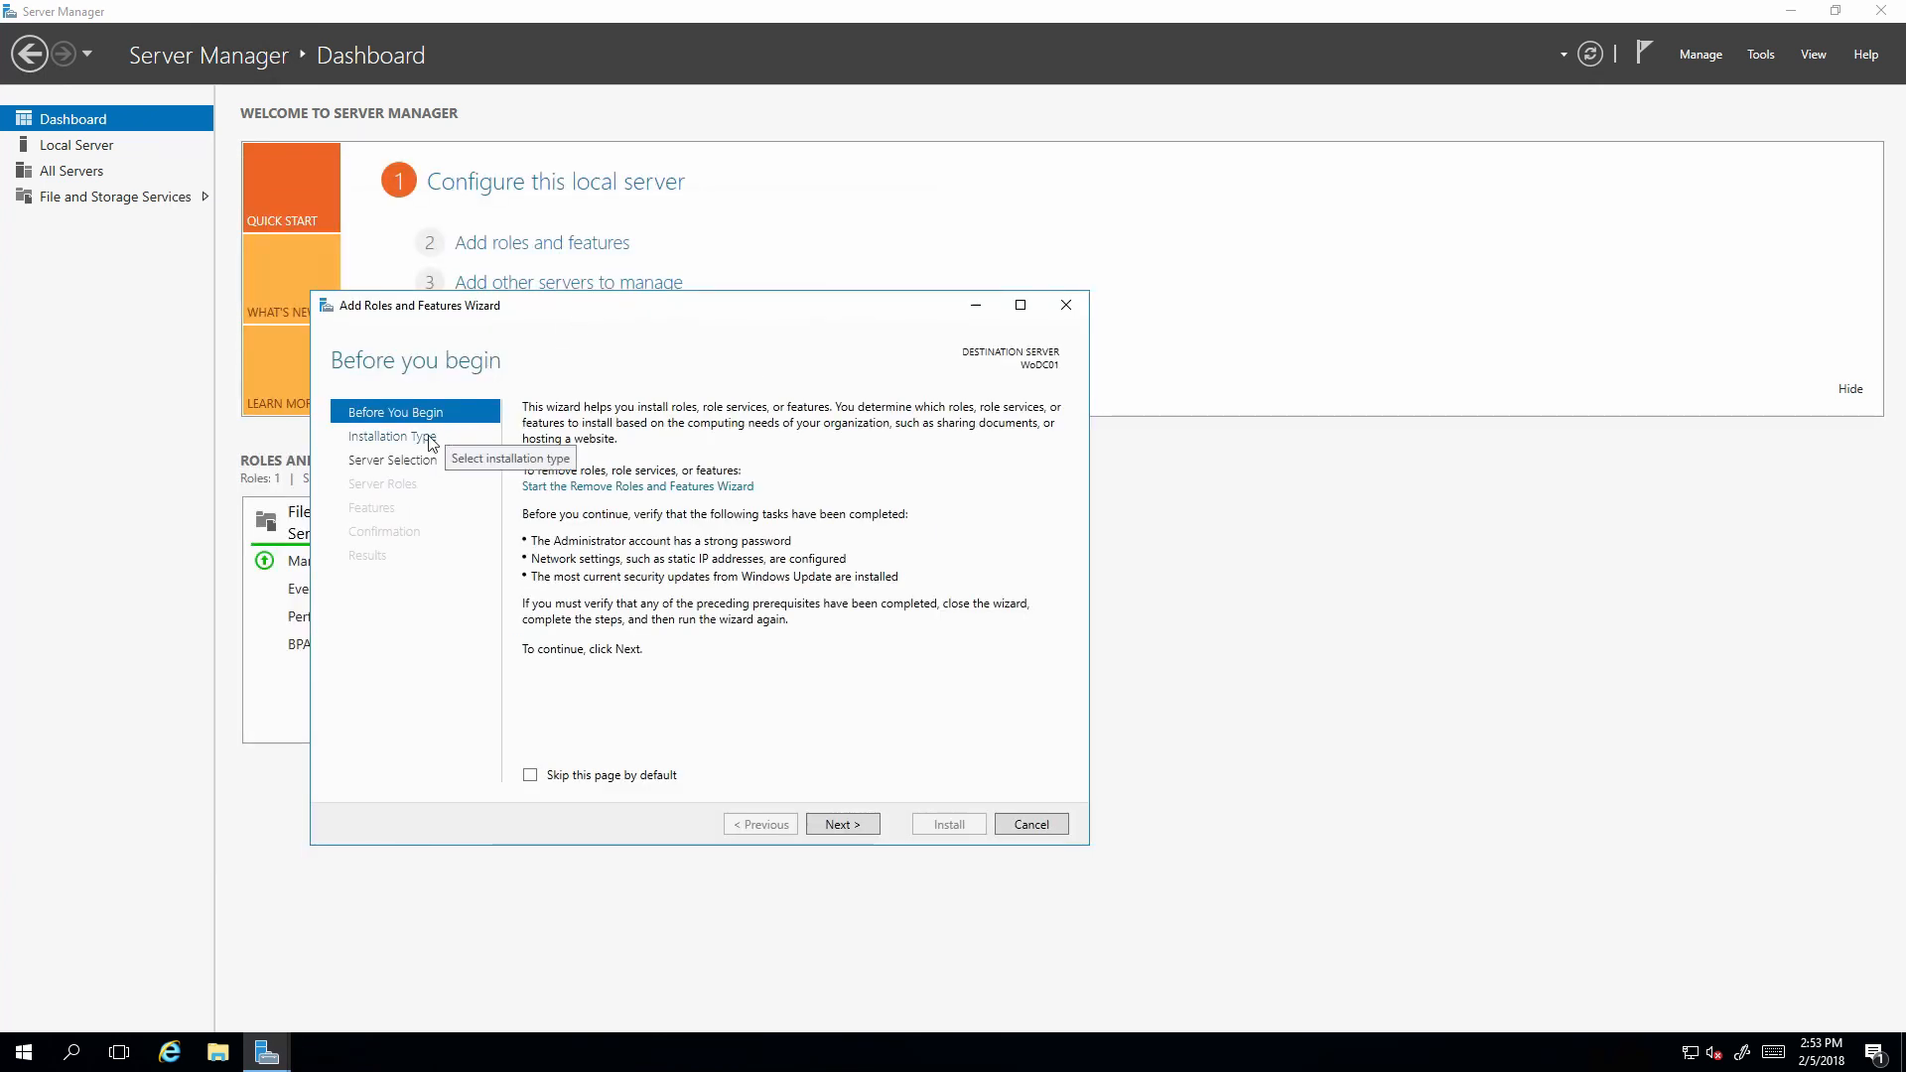
pyautogui.click(425, 461)
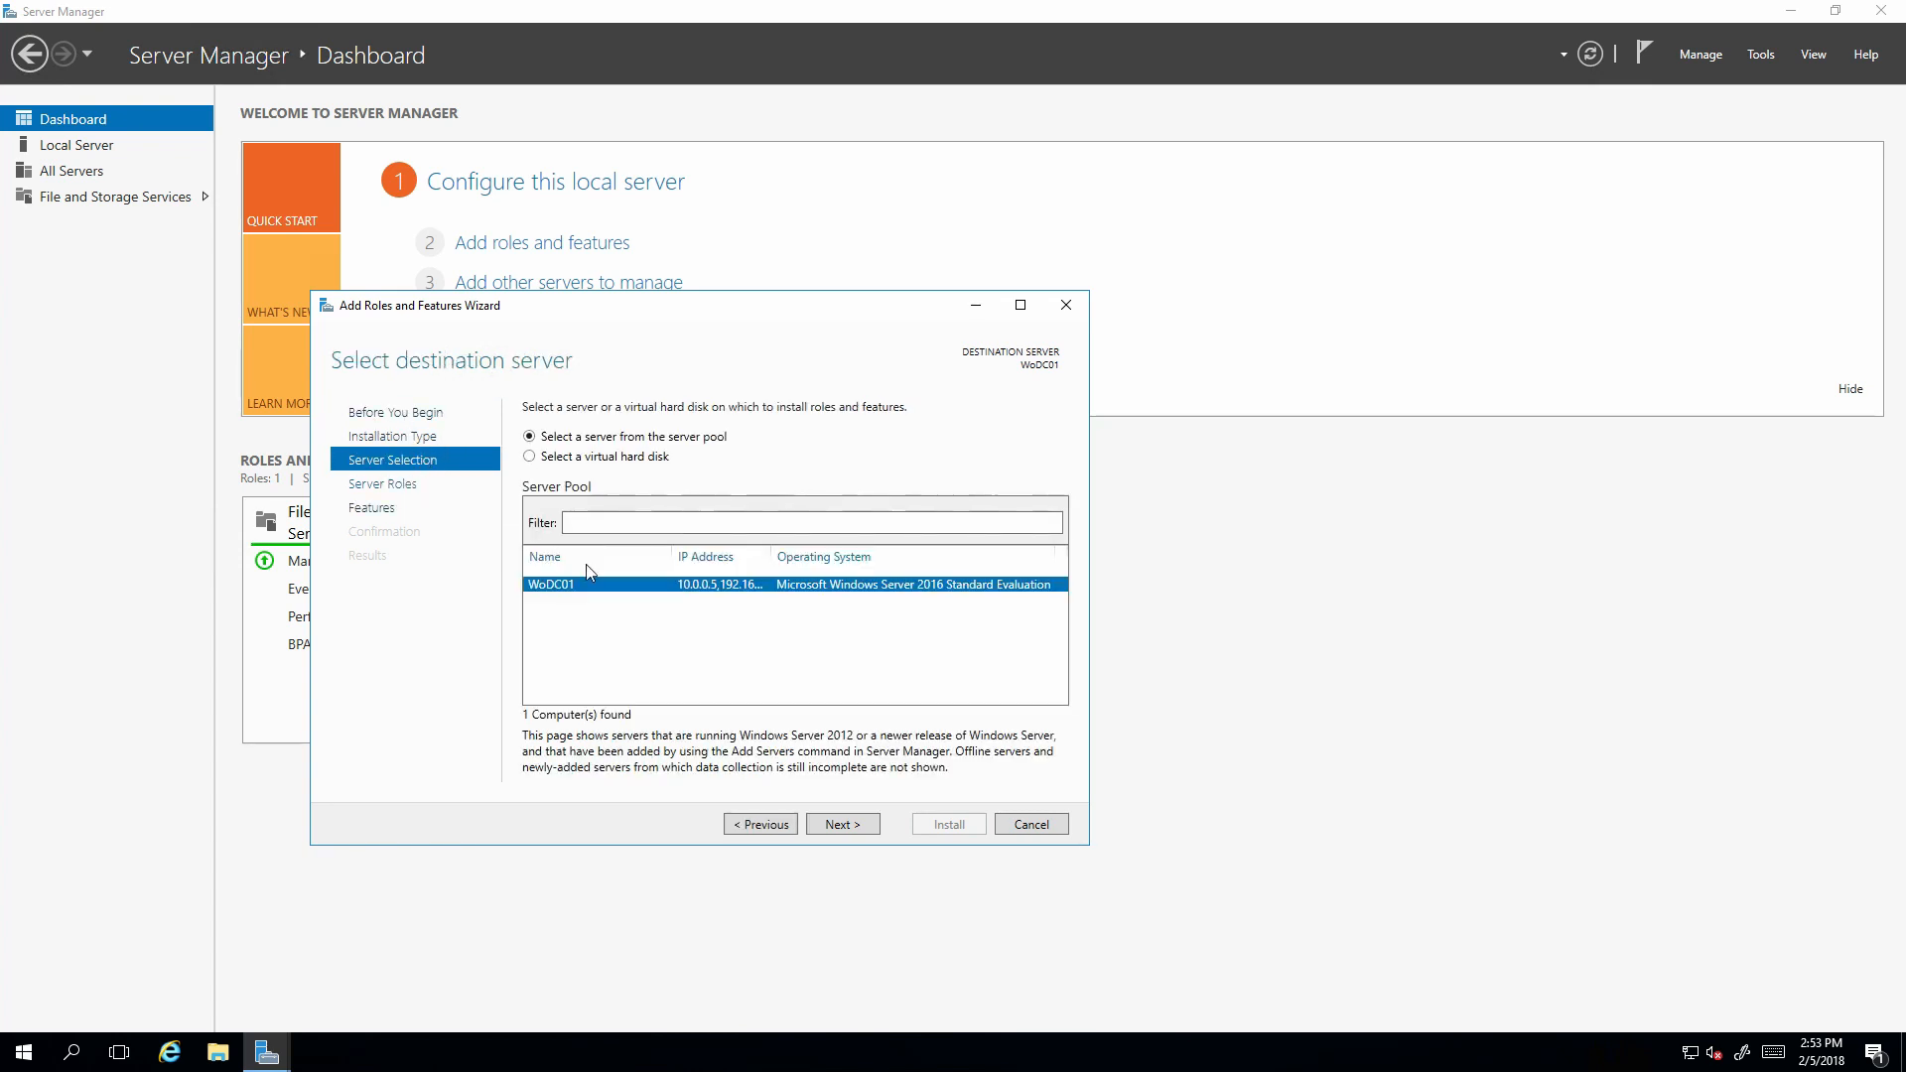
pyautogui.click(435, 484)
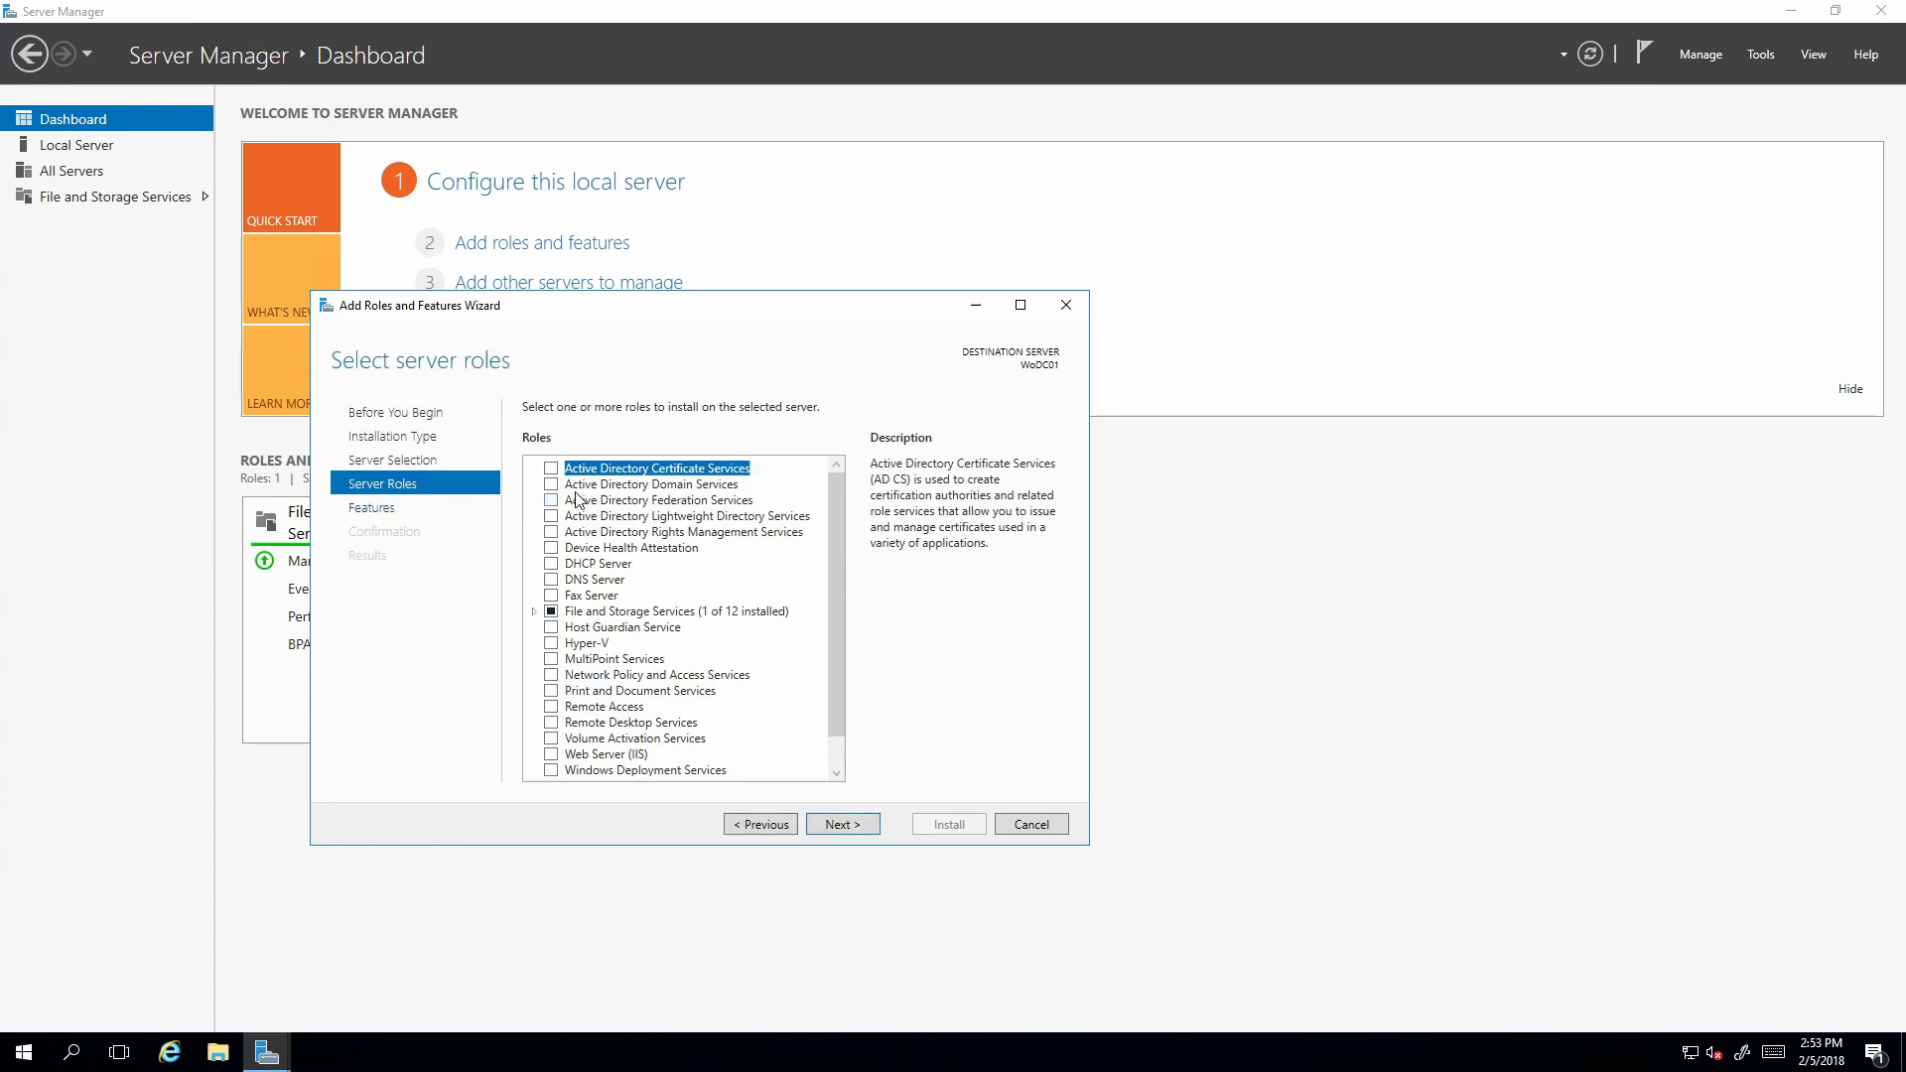
pyautogui.doubleClick(633, 491)
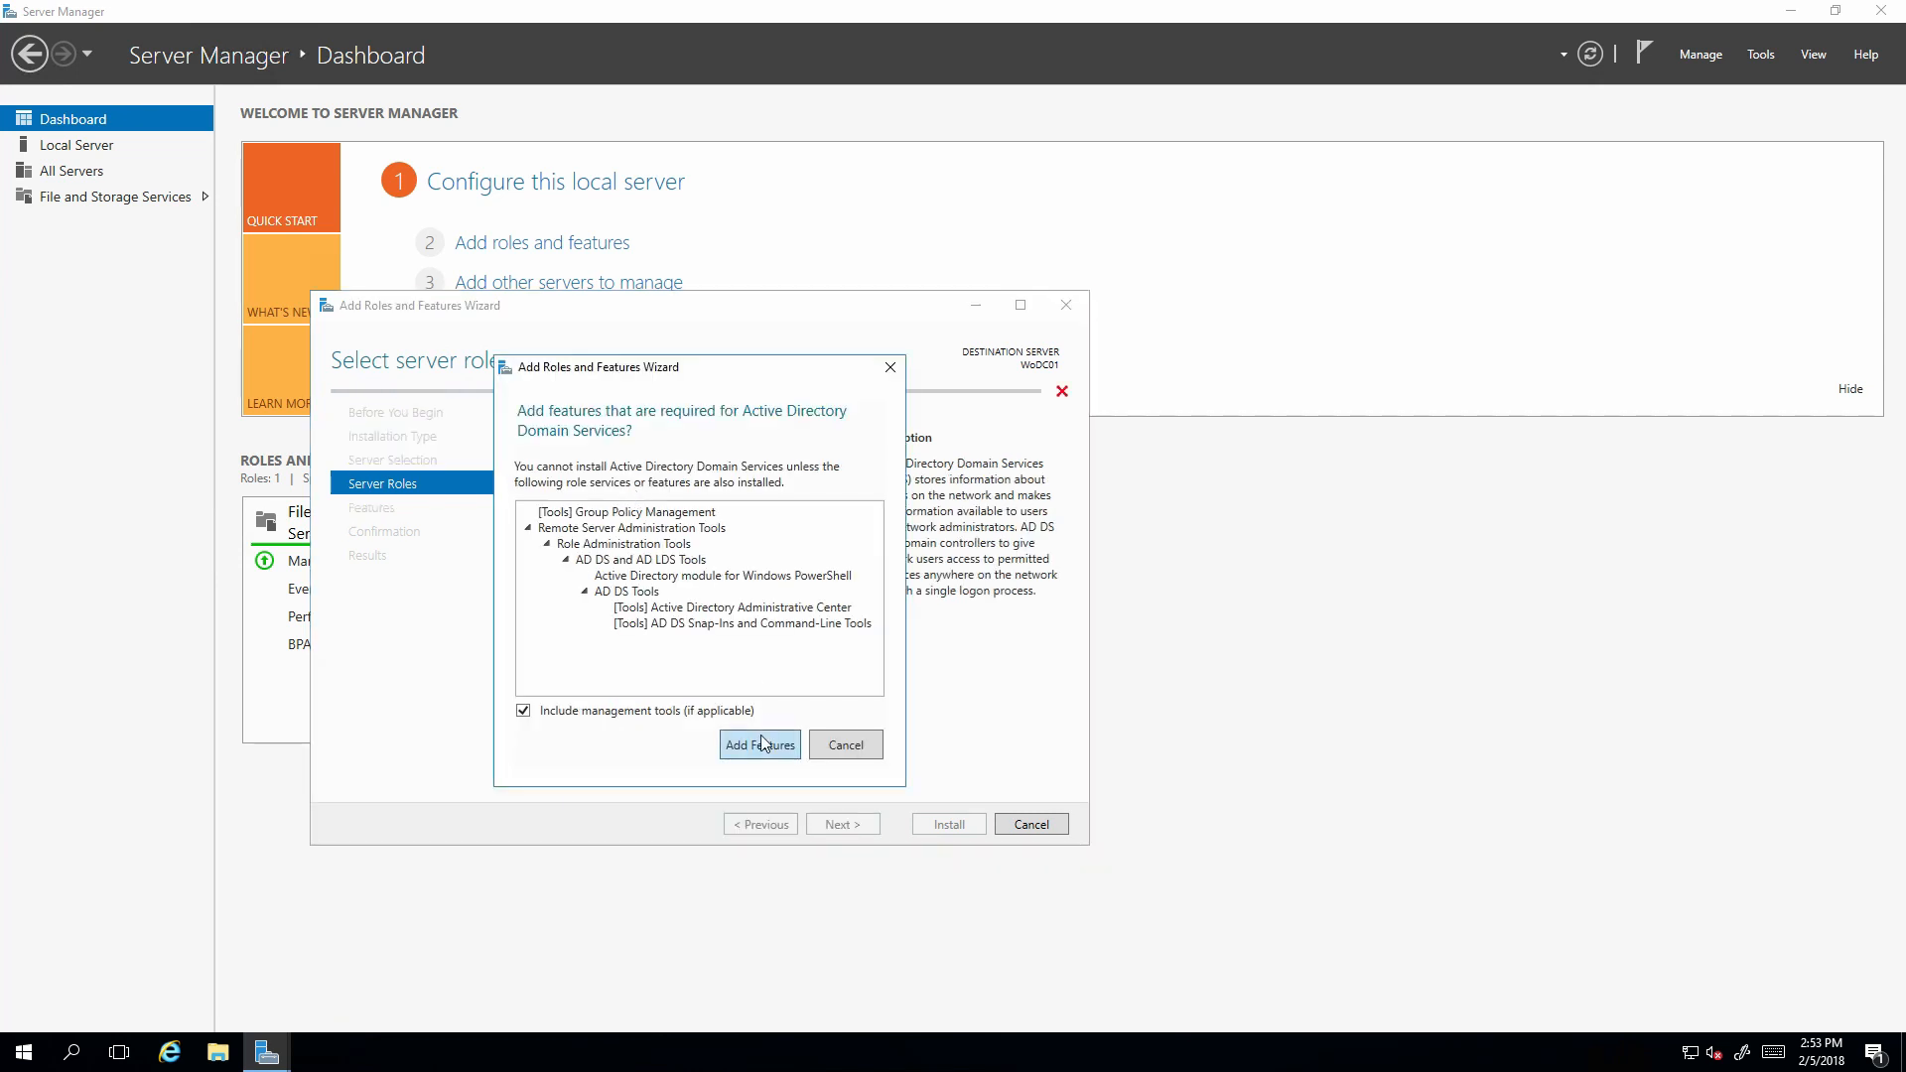
pyautogui.click(762, 745)
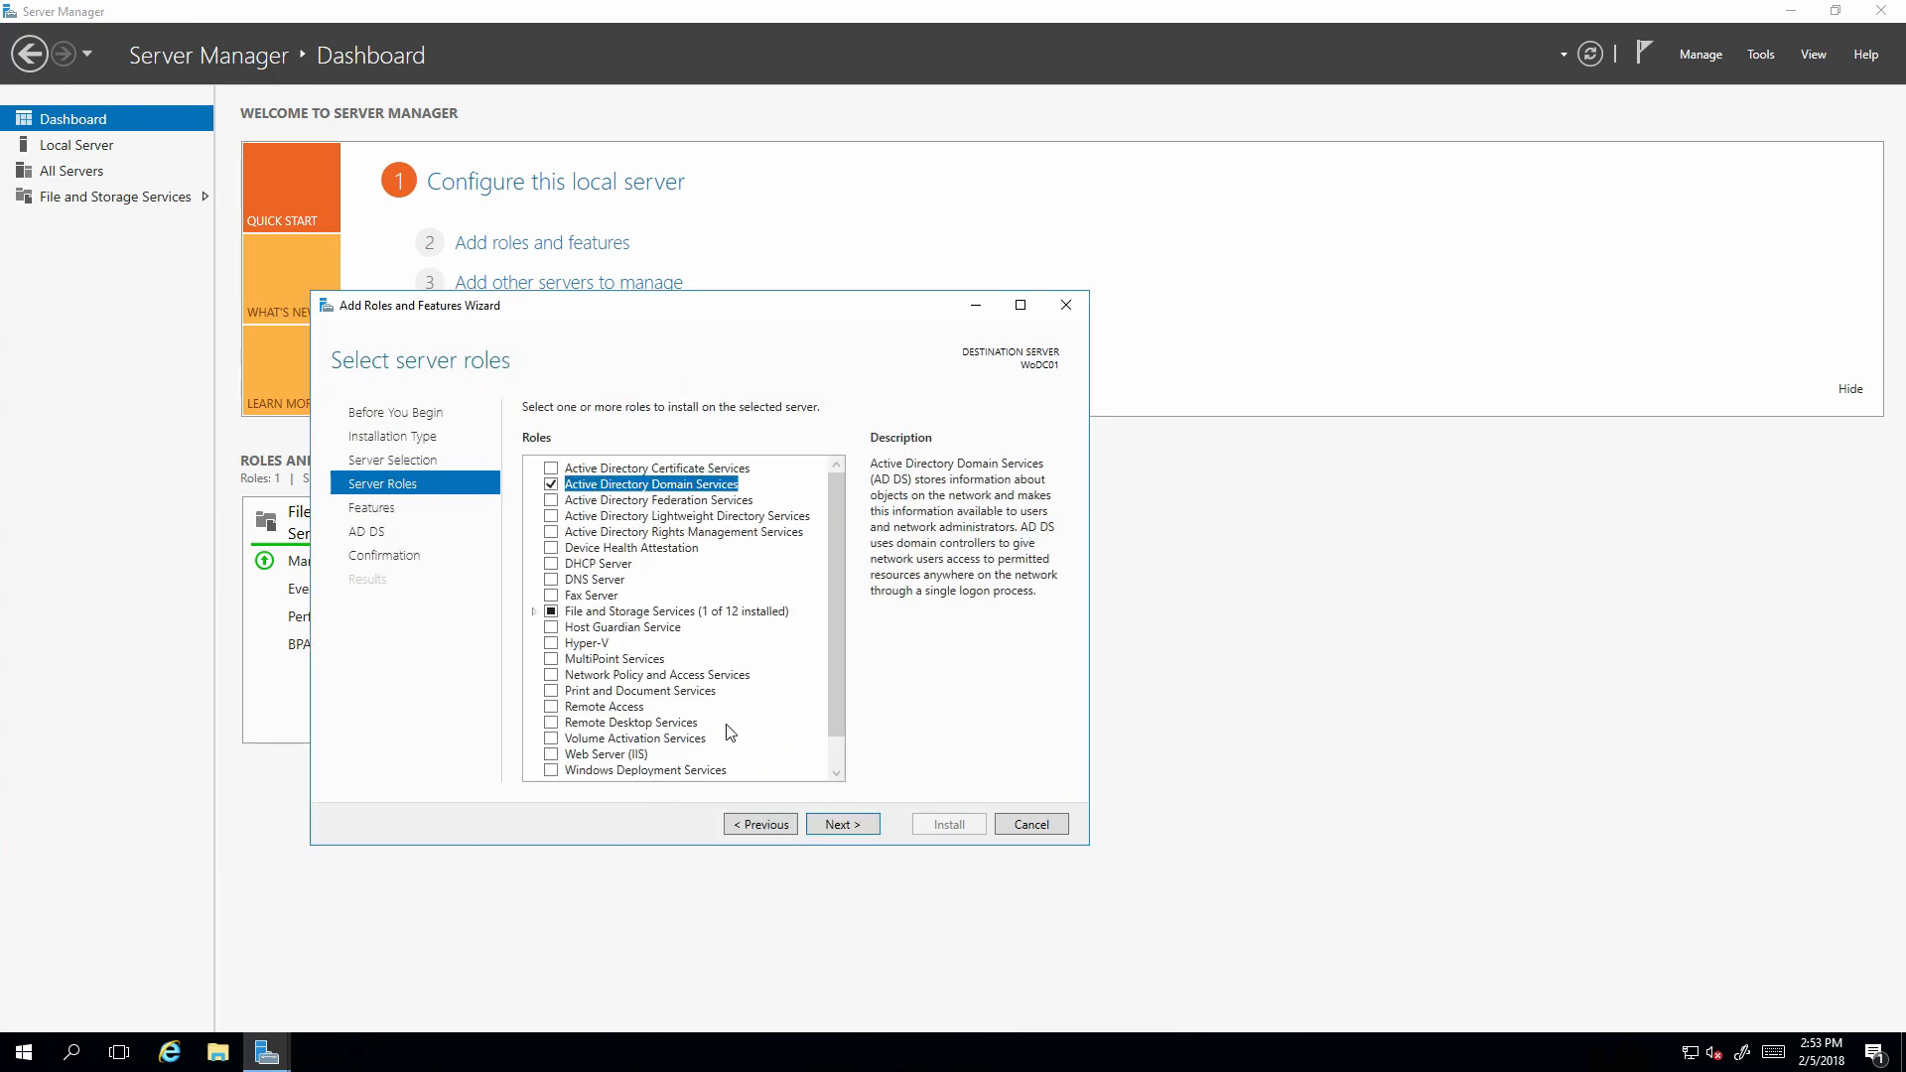
pyautogui.doubleClick(599, 563)
pyautogui.click(754, 616)
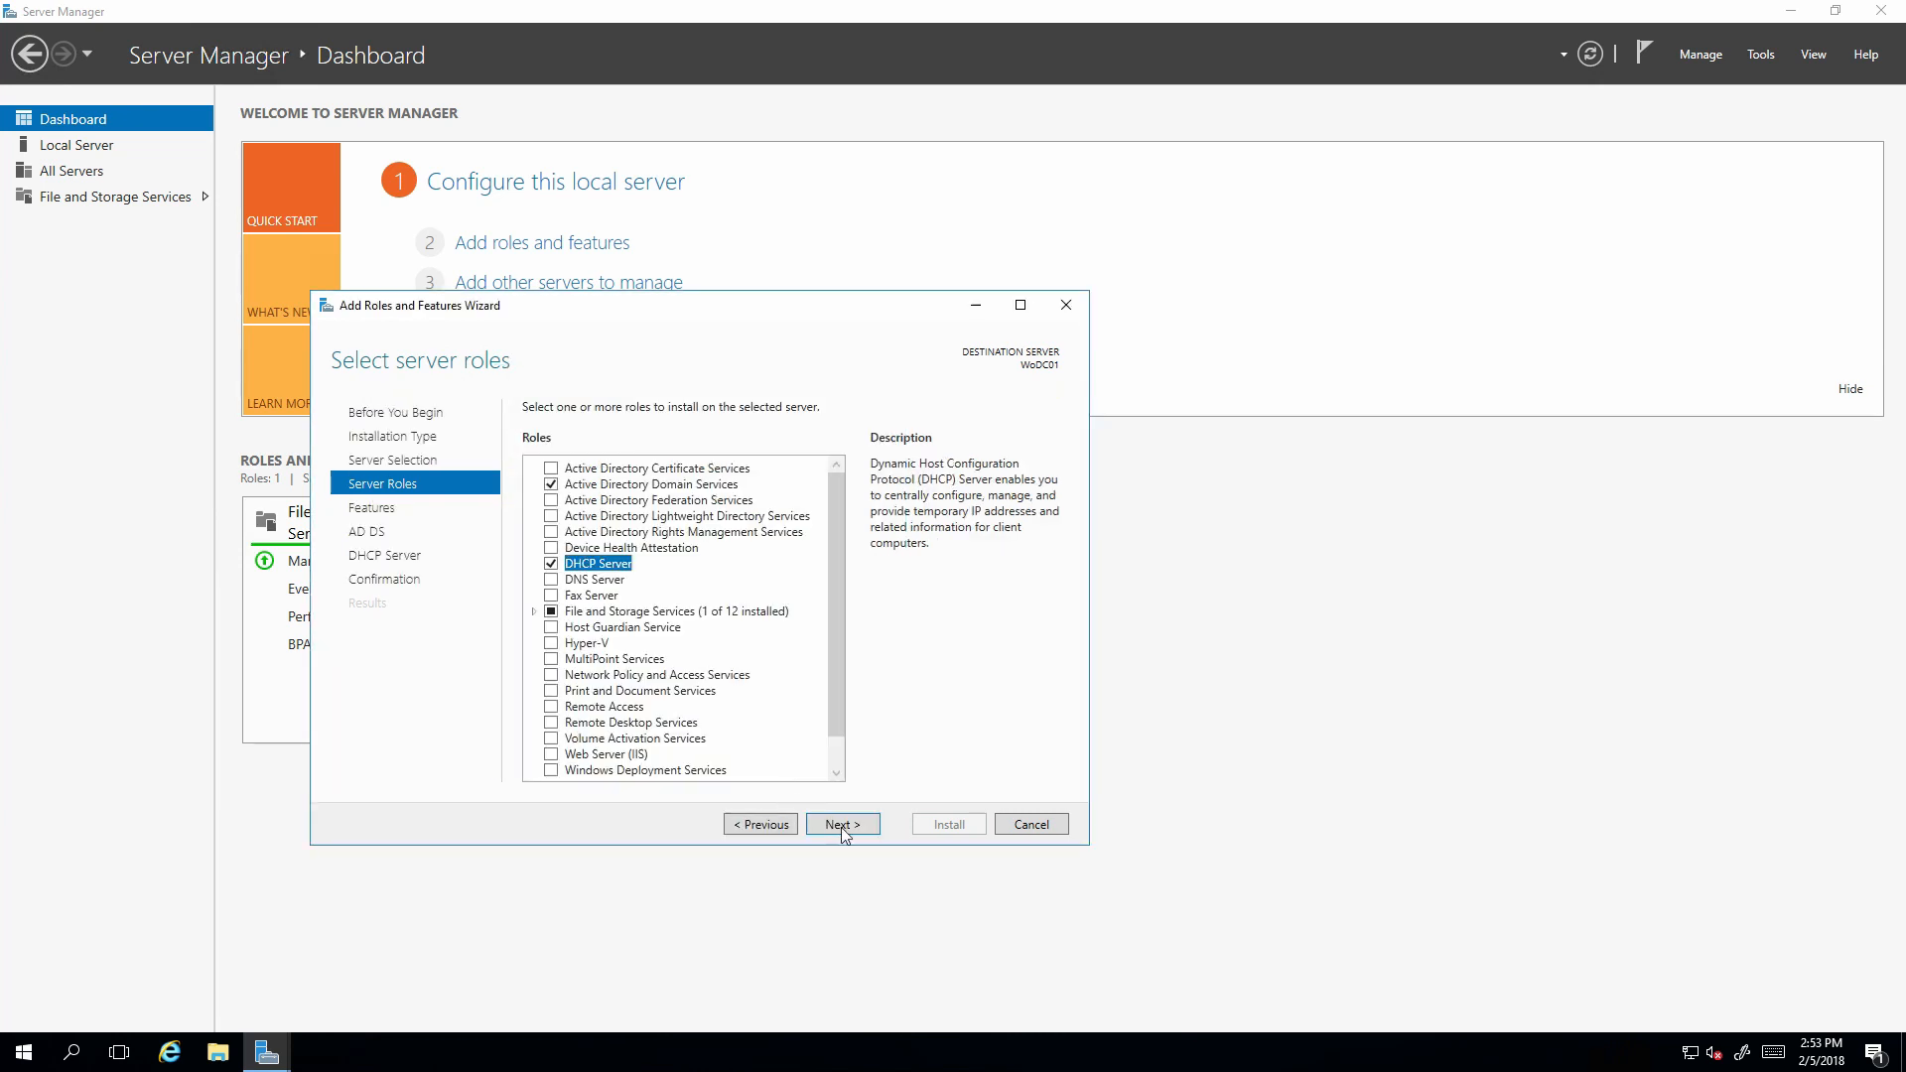
# Install both selected roles and close the finished wizard.
pyautogui.click(843, 825)
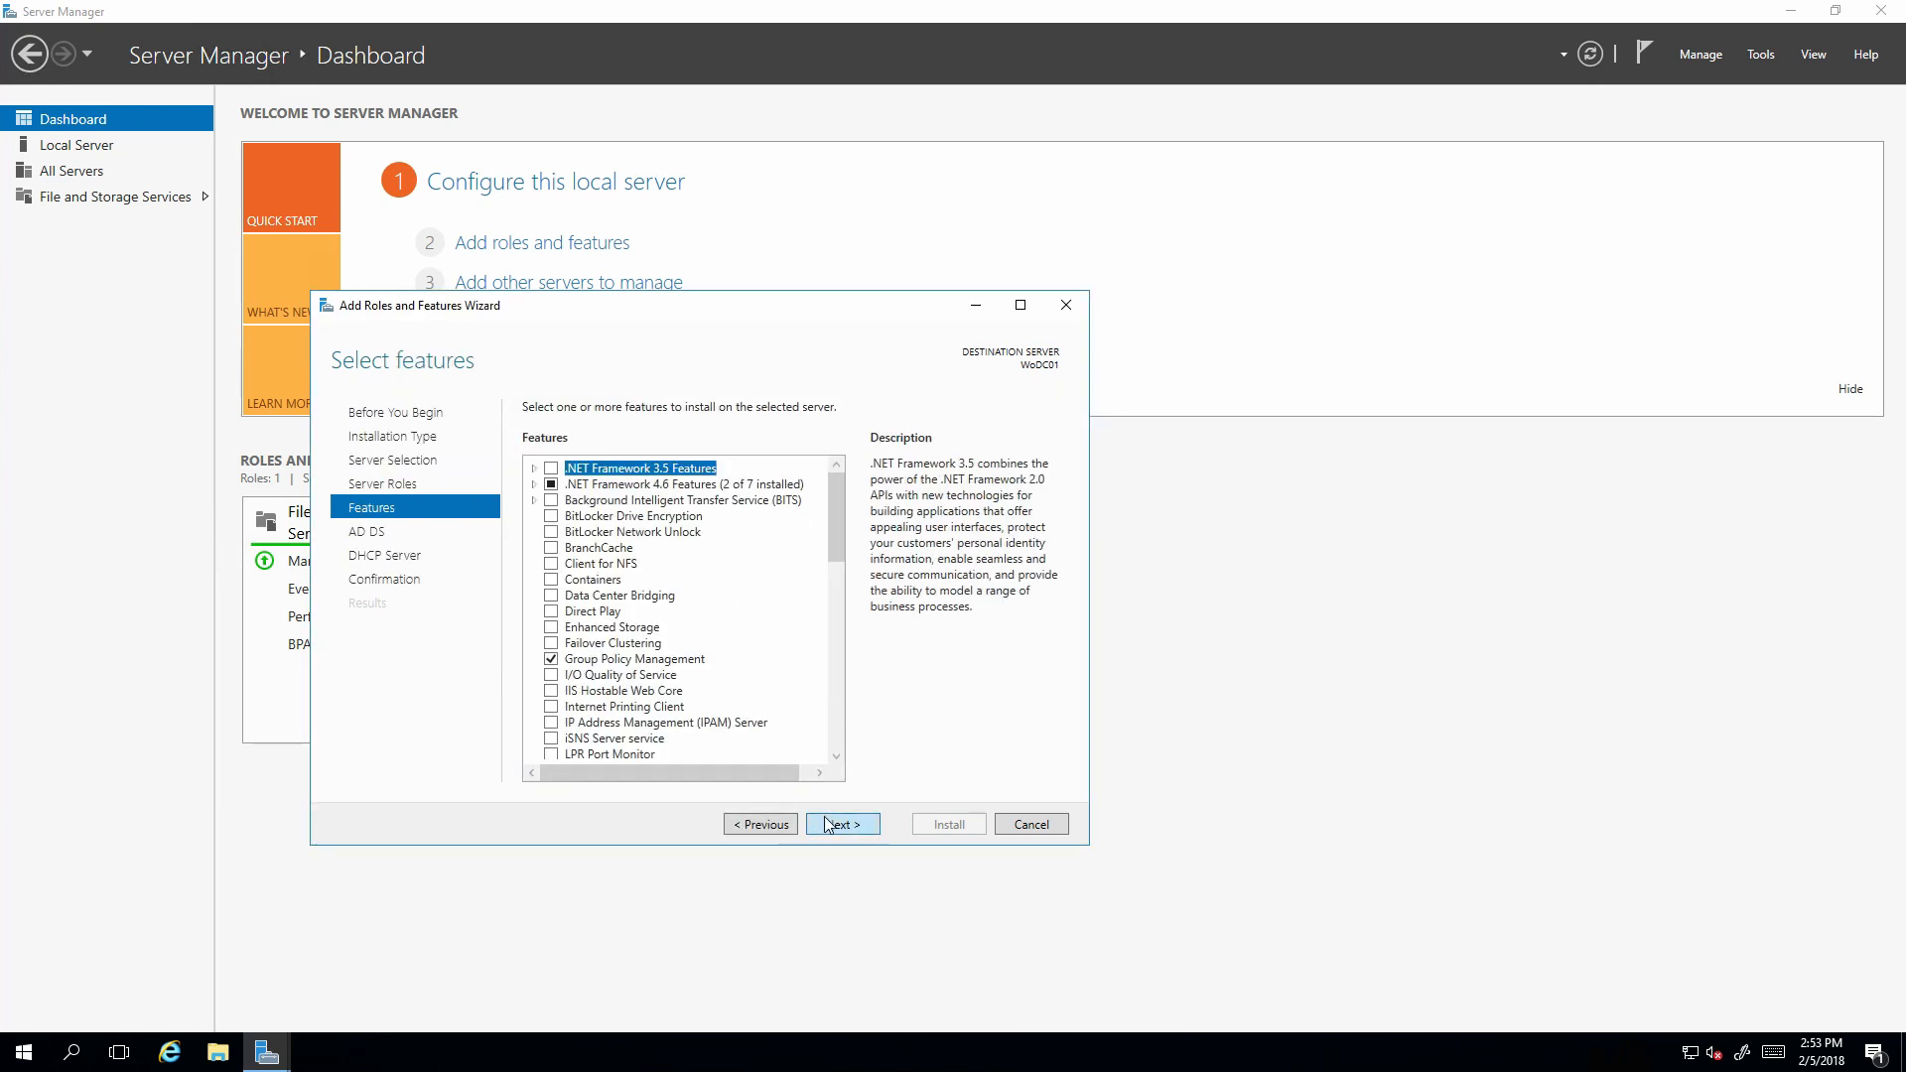
pyautogui.click(831, 825)
pyautogui.click(842, 825)
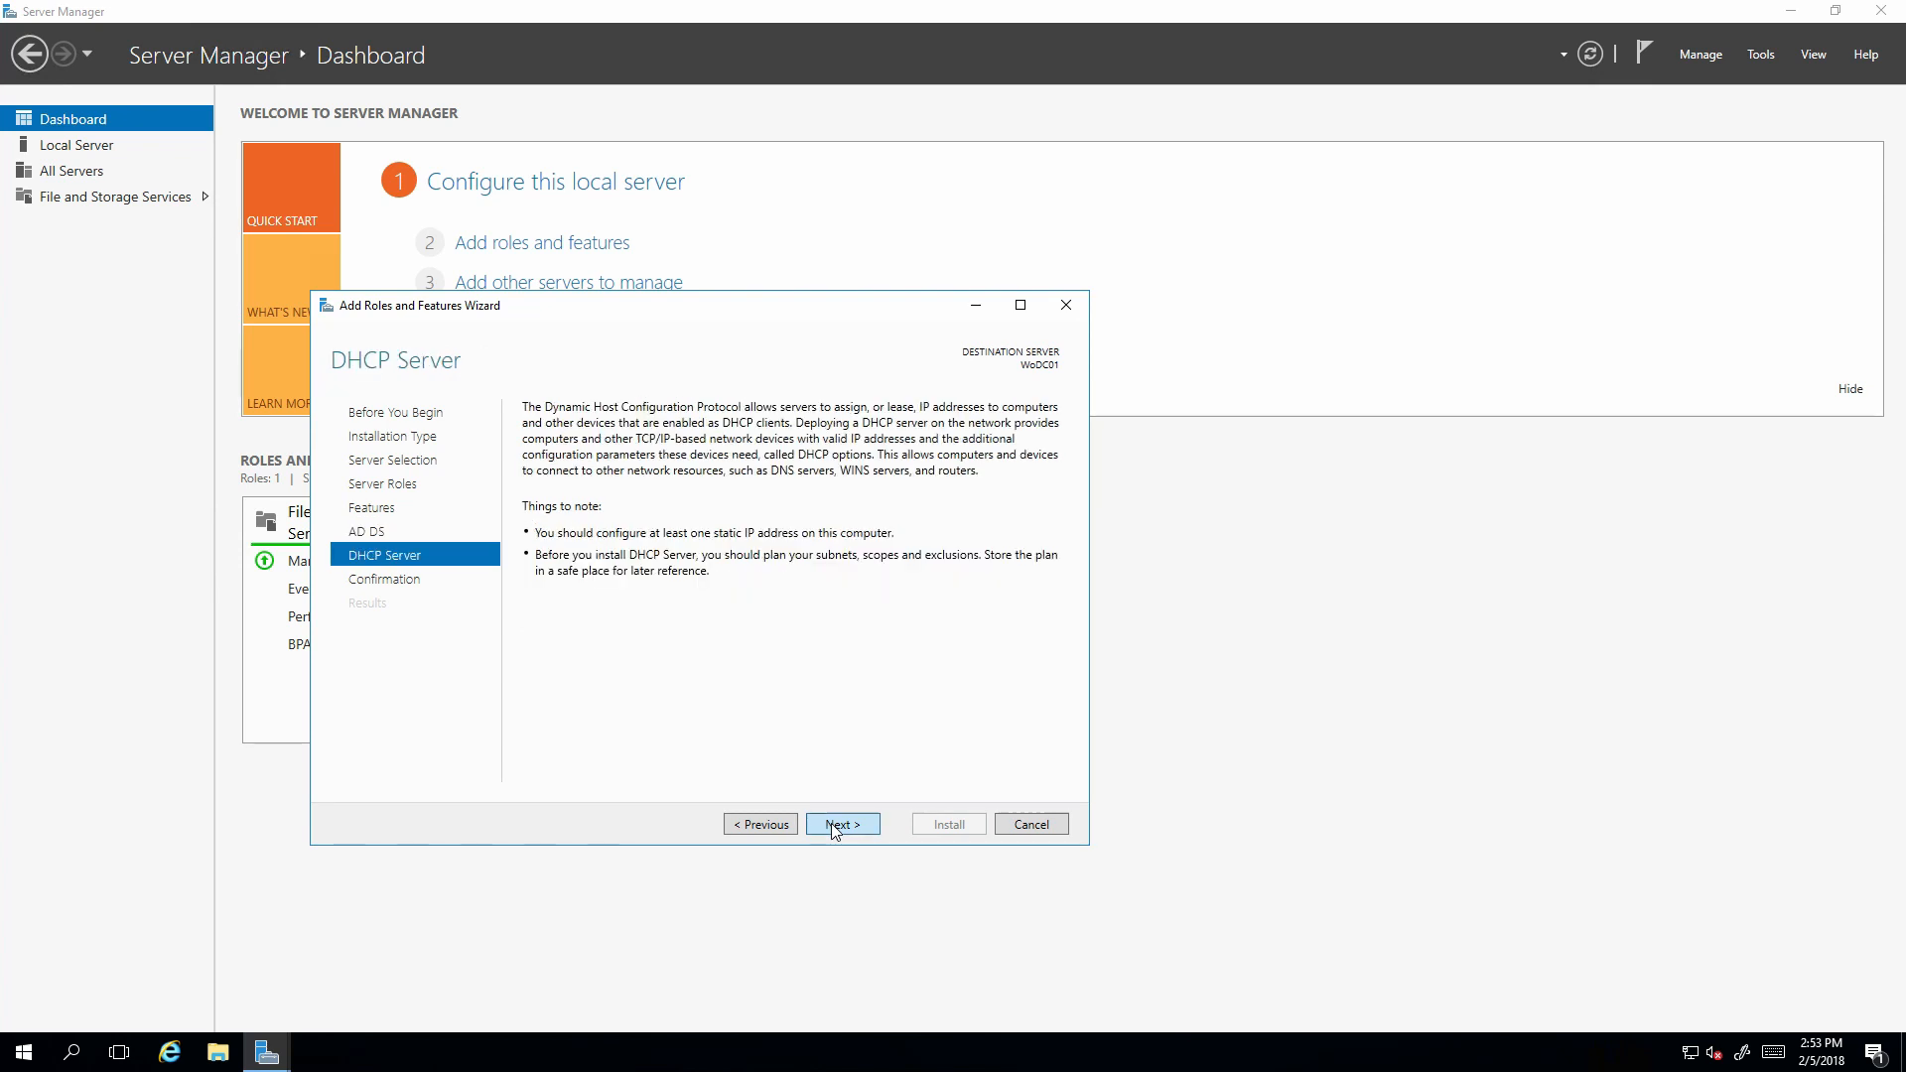
pyautogui.click(842, 825)
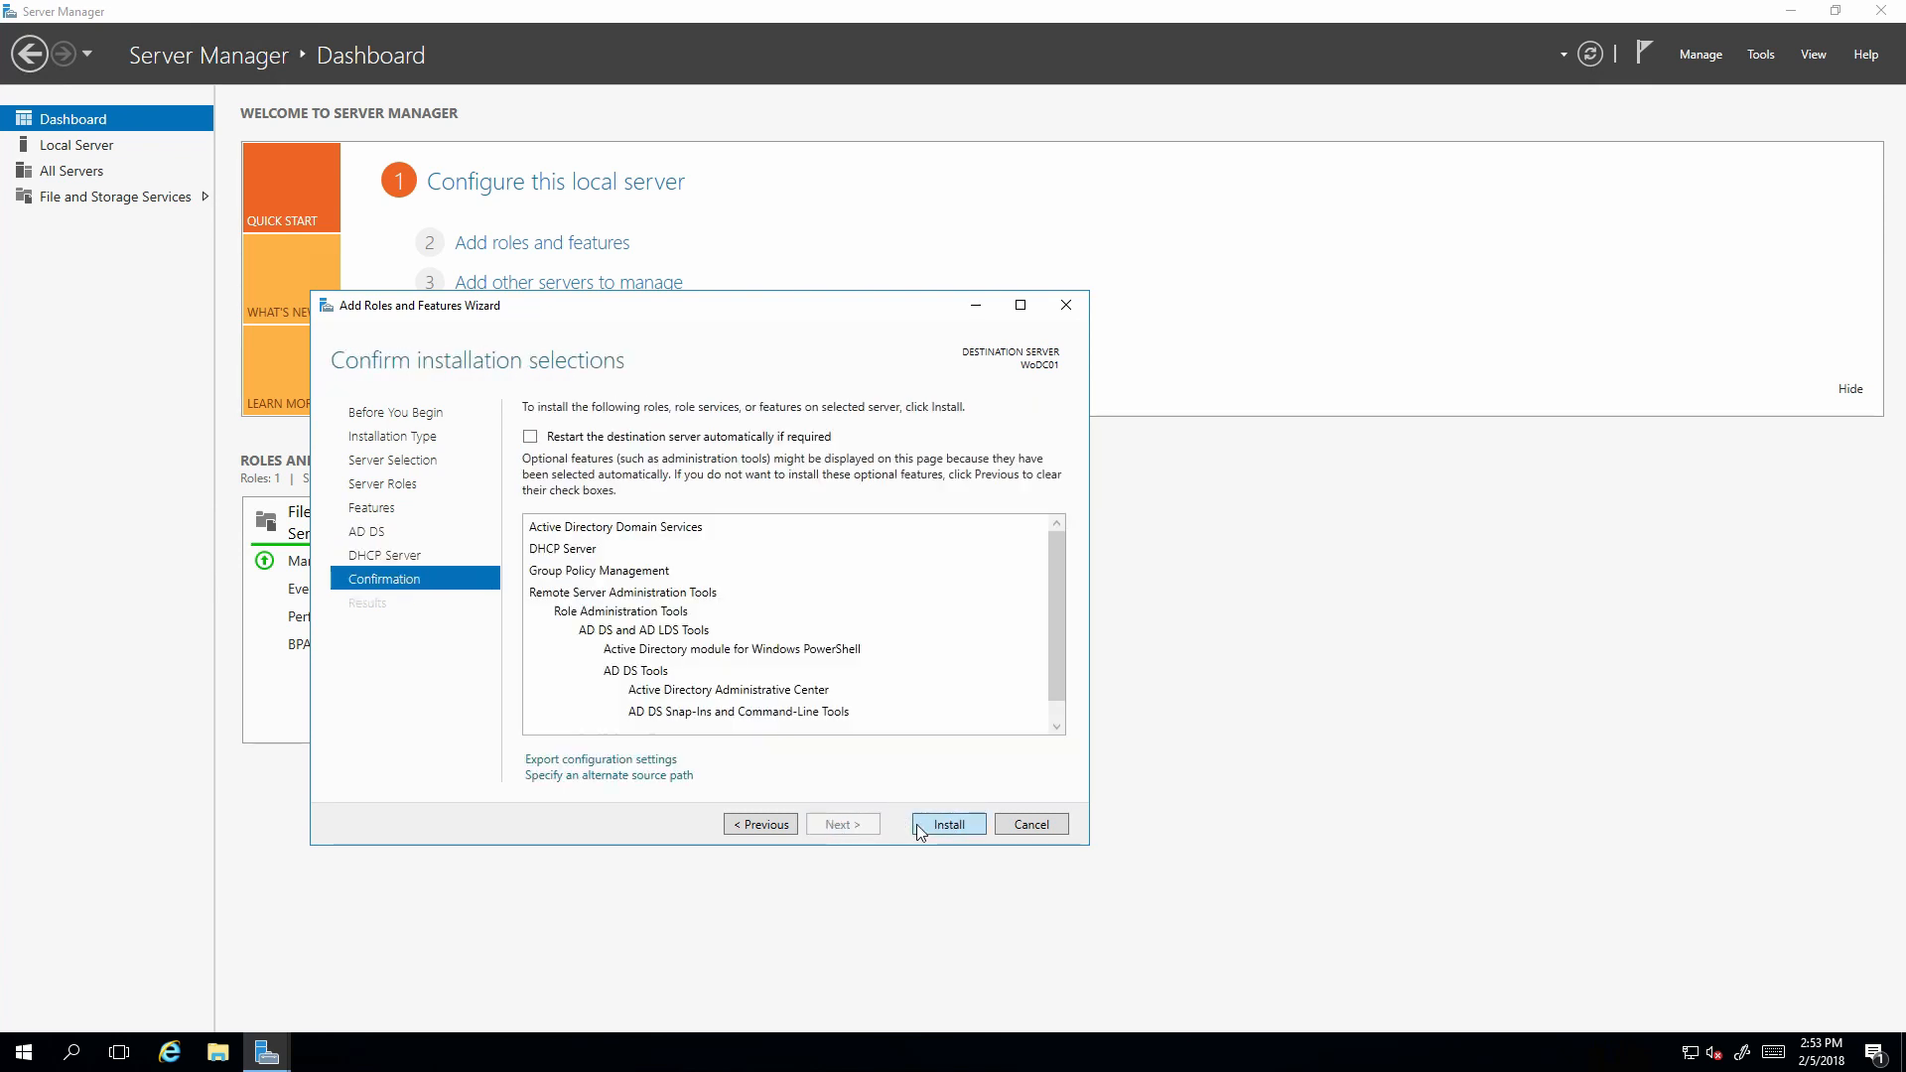
pyautogui.click(934, 825)
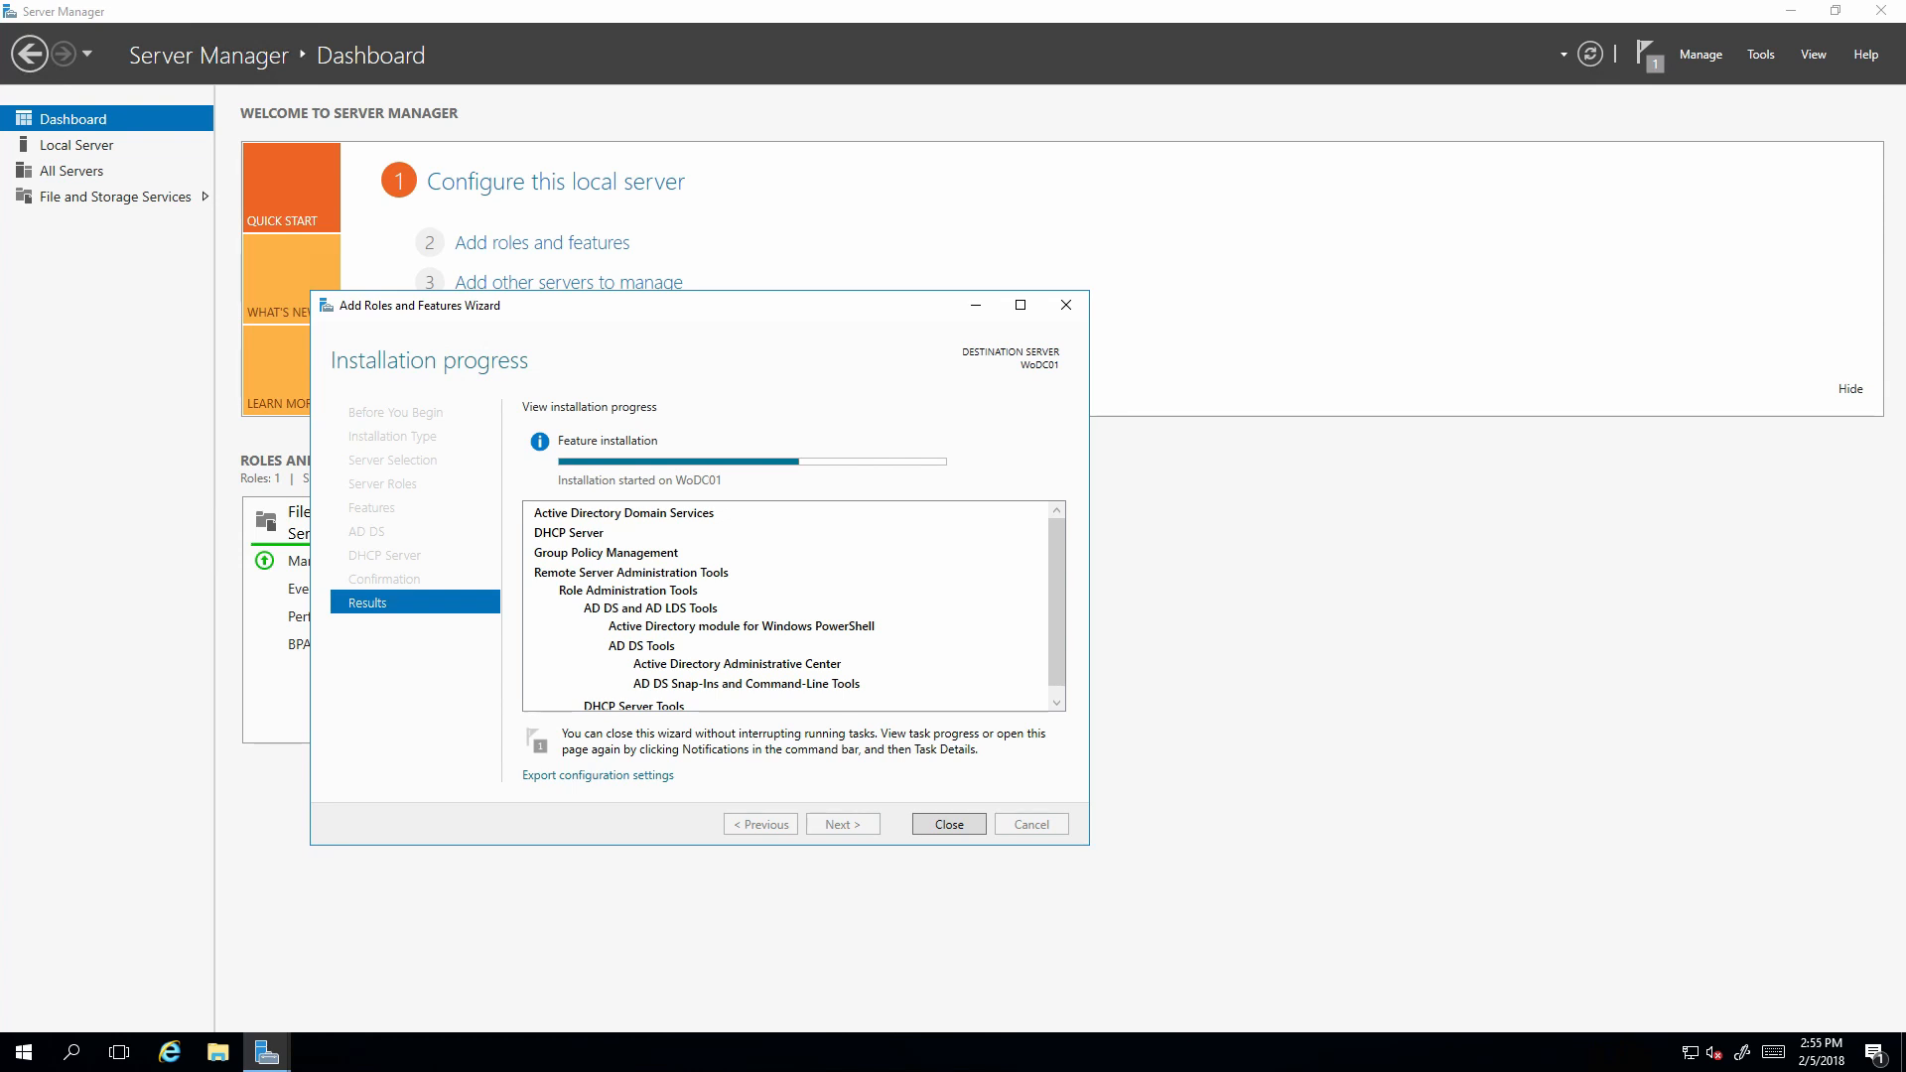
pyautogui.click(940, 824)
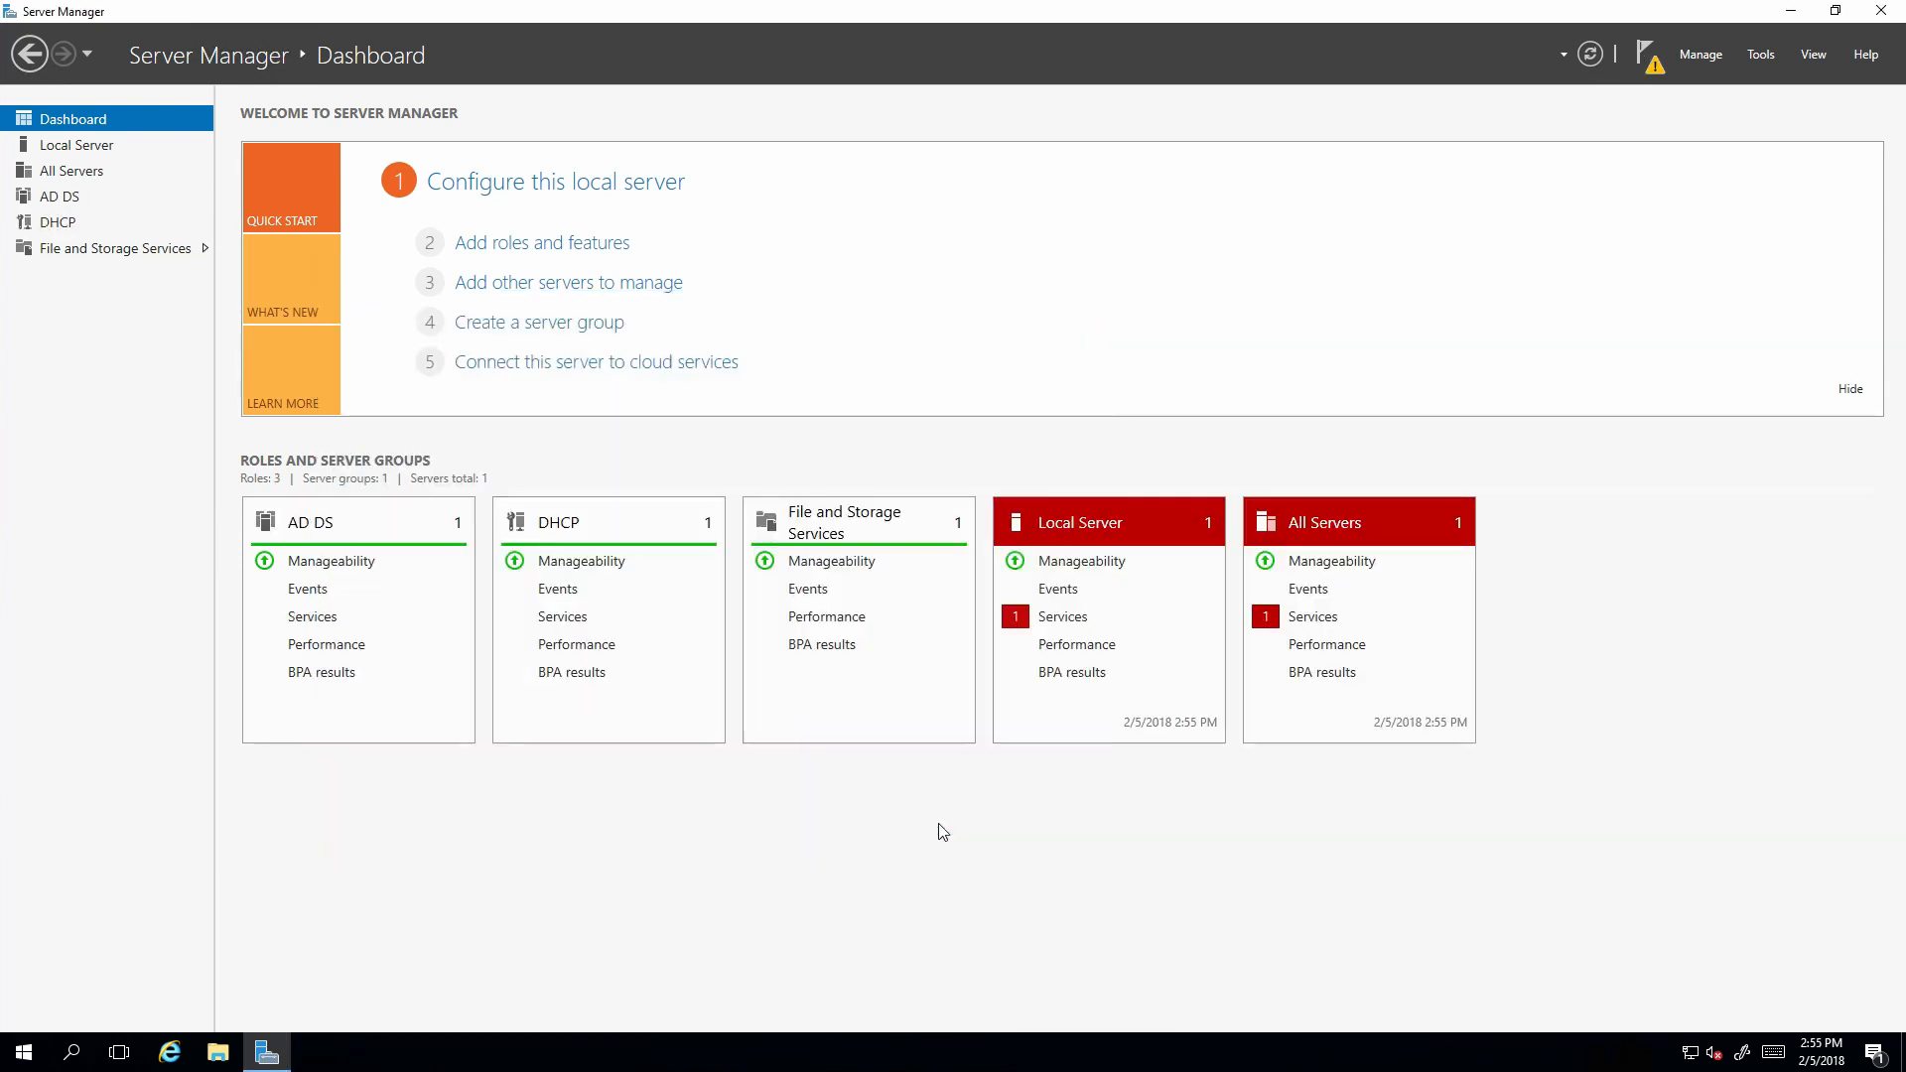
# Start domain controller promotion with a new forest whose root domain is woahson.com.
pyautogui.click(1643, 62)
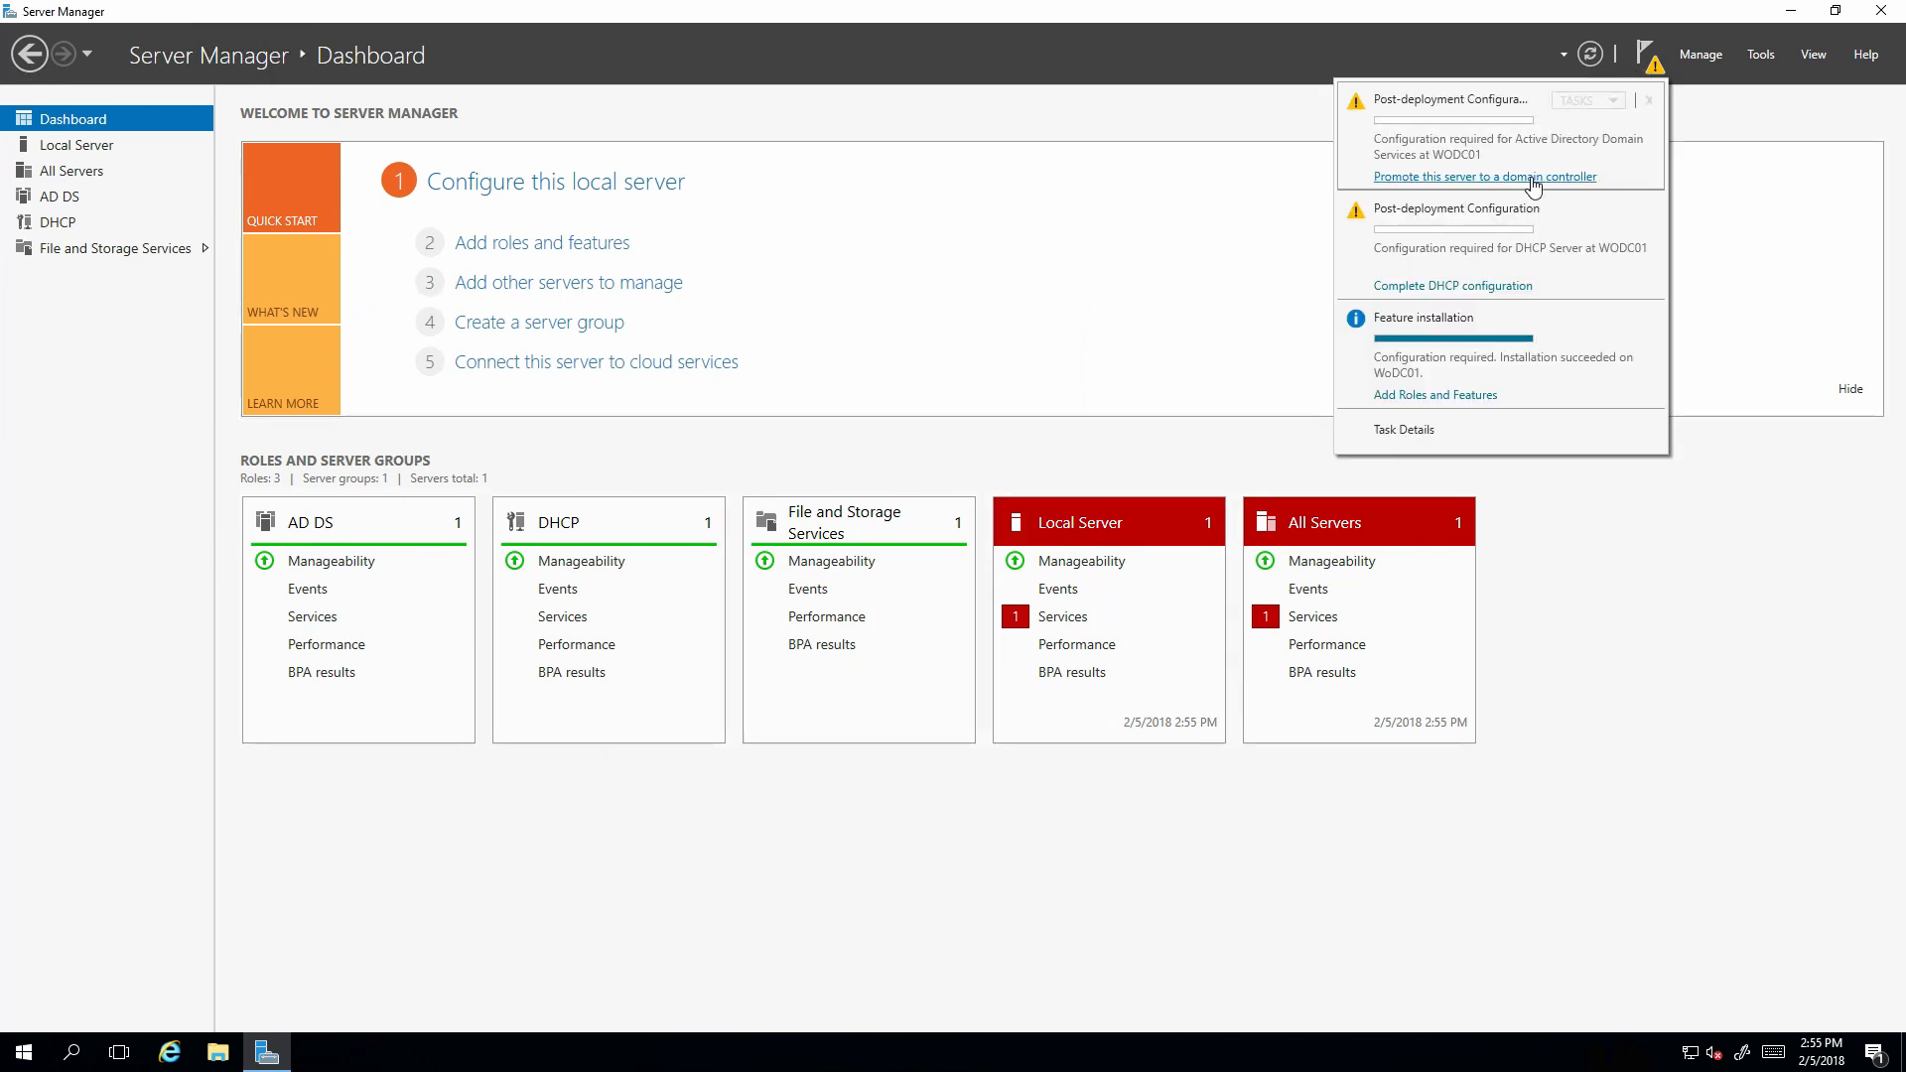
pyautogui.click(1414, 179)
pyautogui.click(1455, 179)
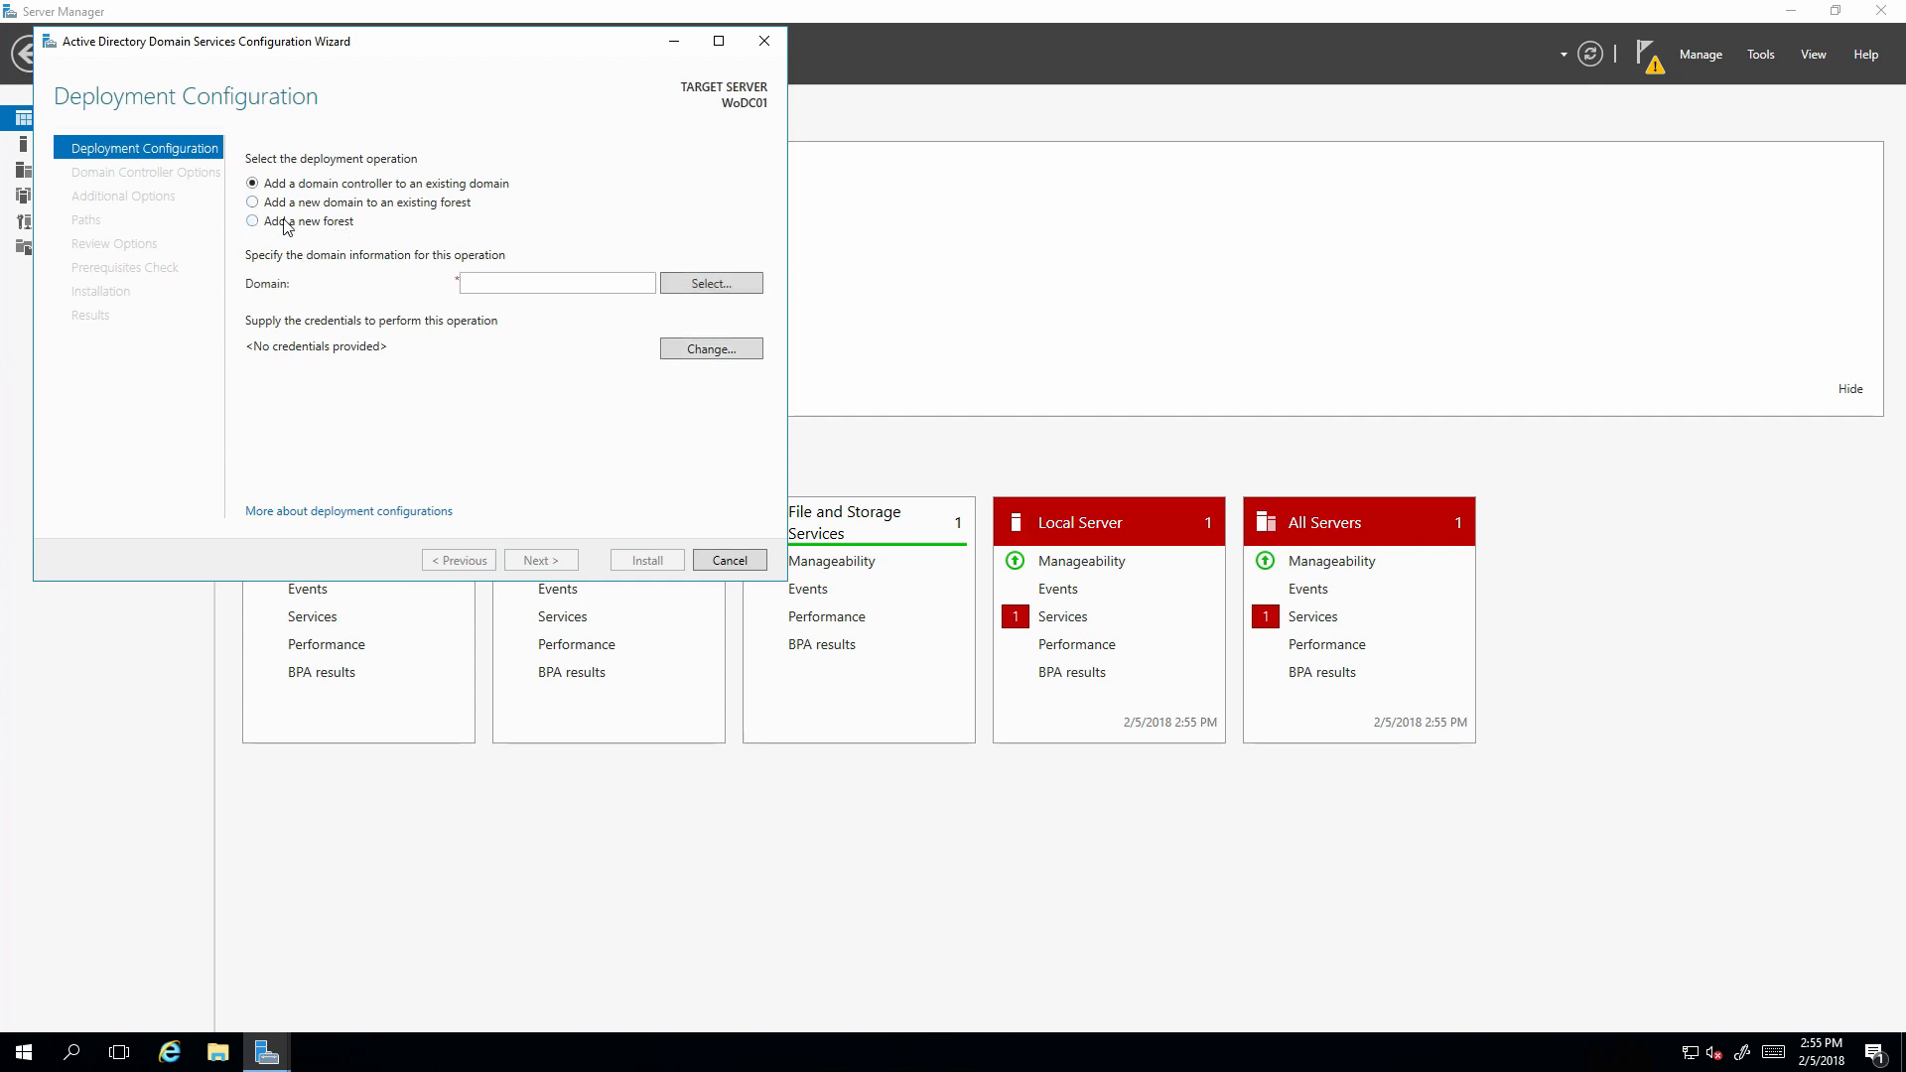
pyautogui.click(285, 226)
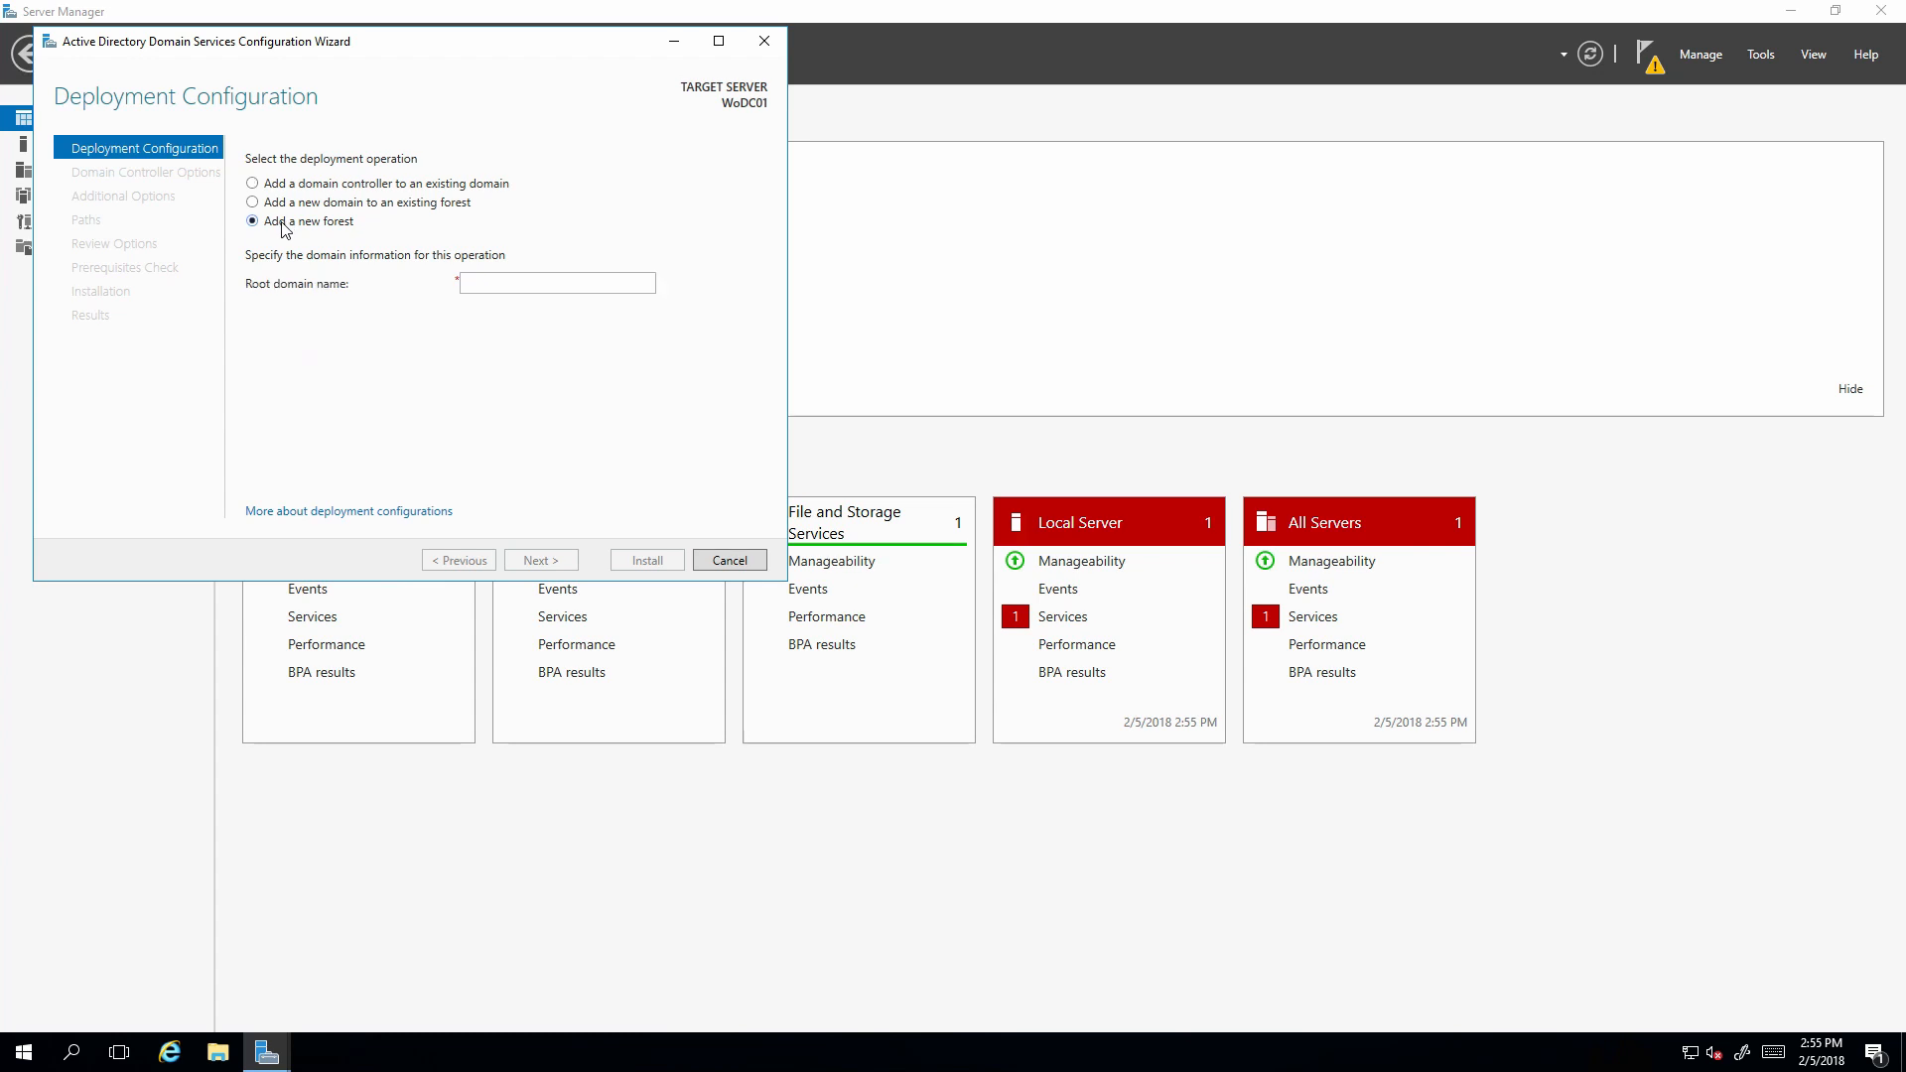
pyautogui.press('Tab')
pyautogui.write('wo')
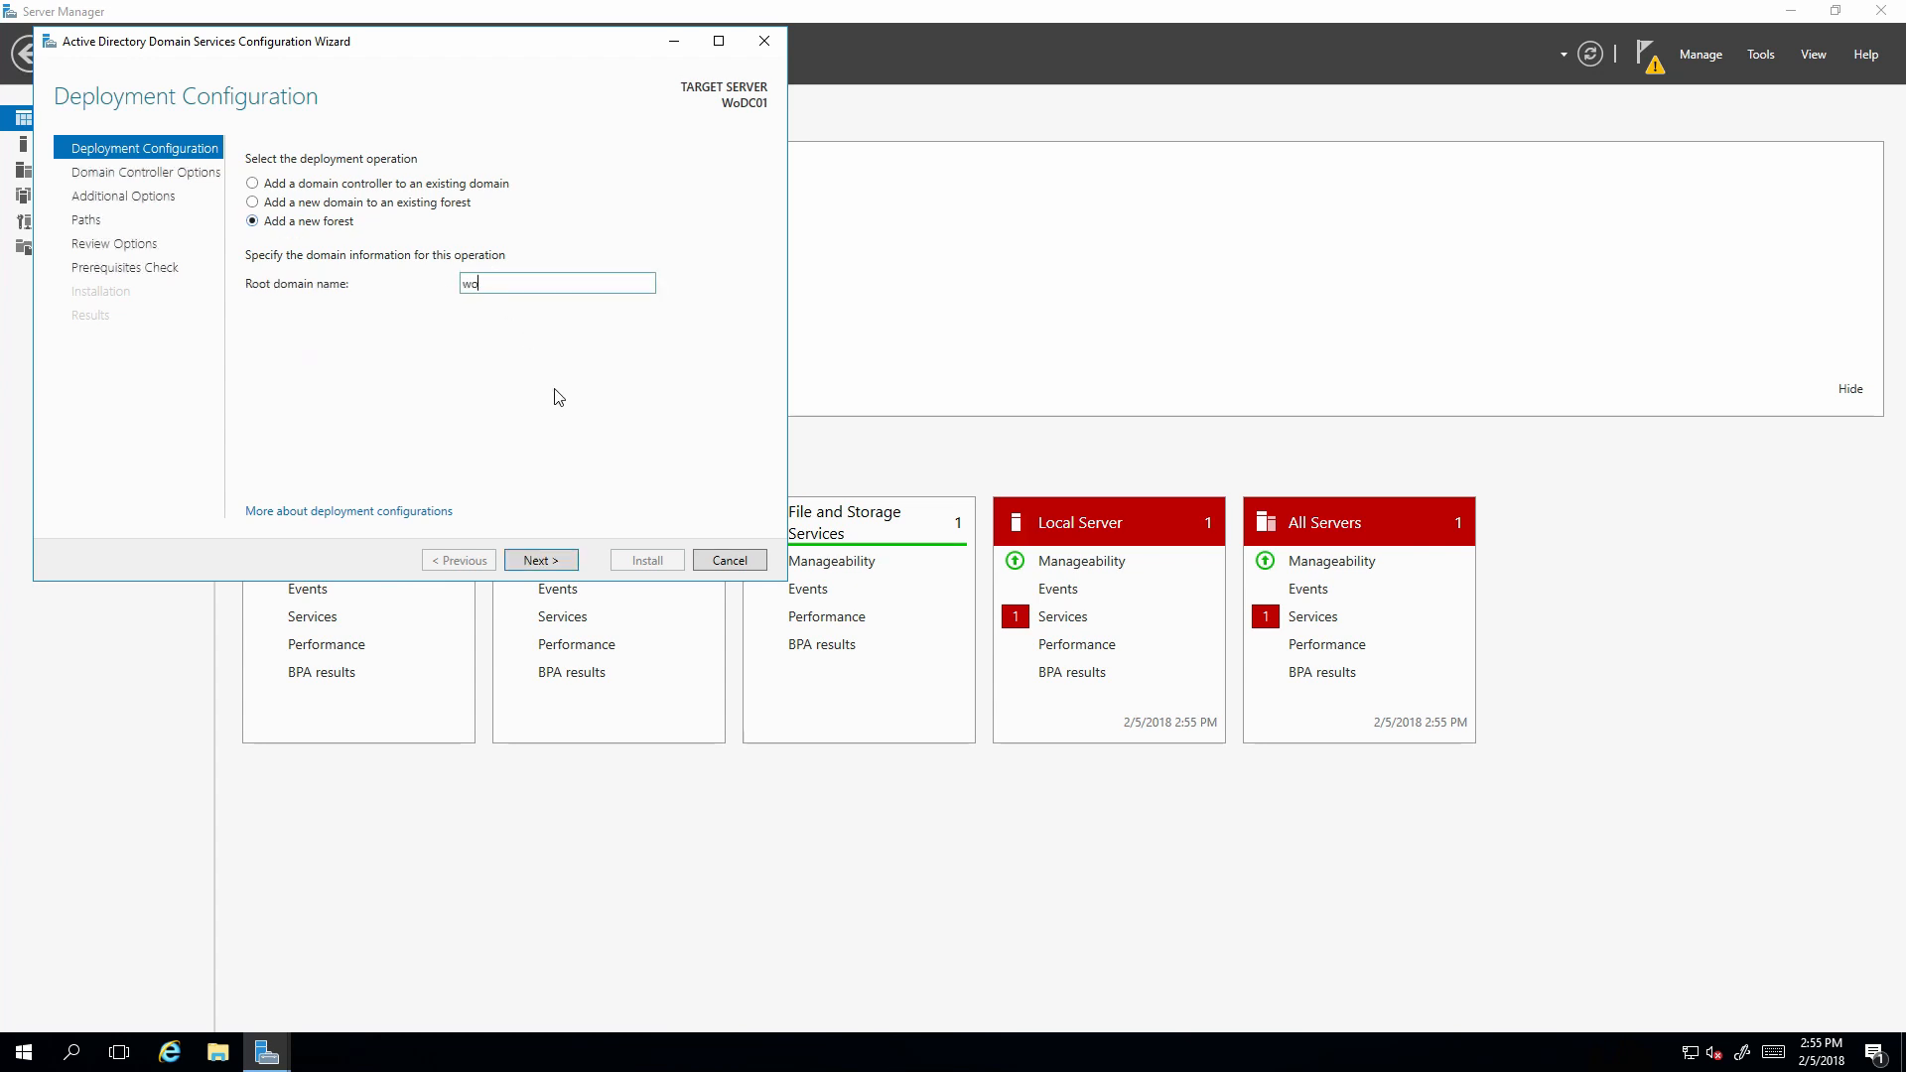
pyautogui.write('ahson.com')
pyautogui.click(547, 562)
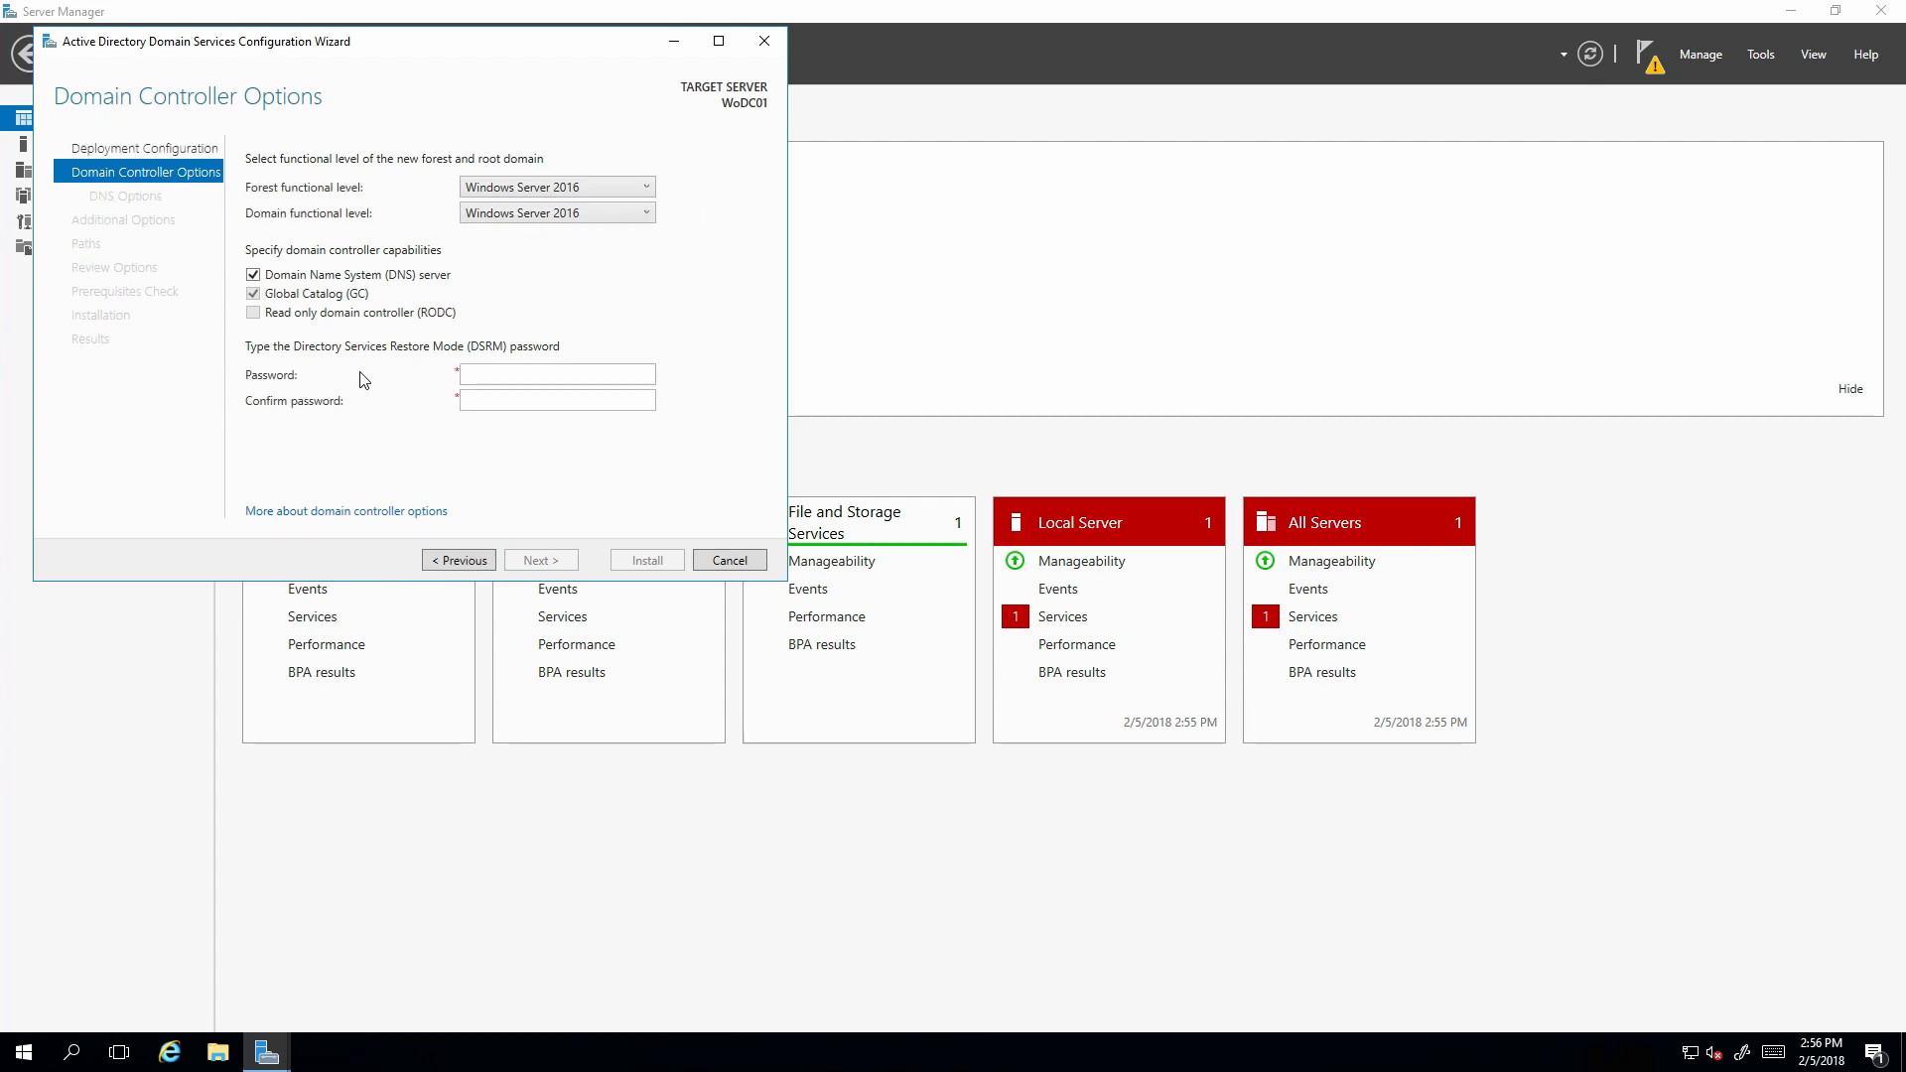
# Enter and confirm the Directory Services Restore Mode password.
pyautogui.click(483, 377)
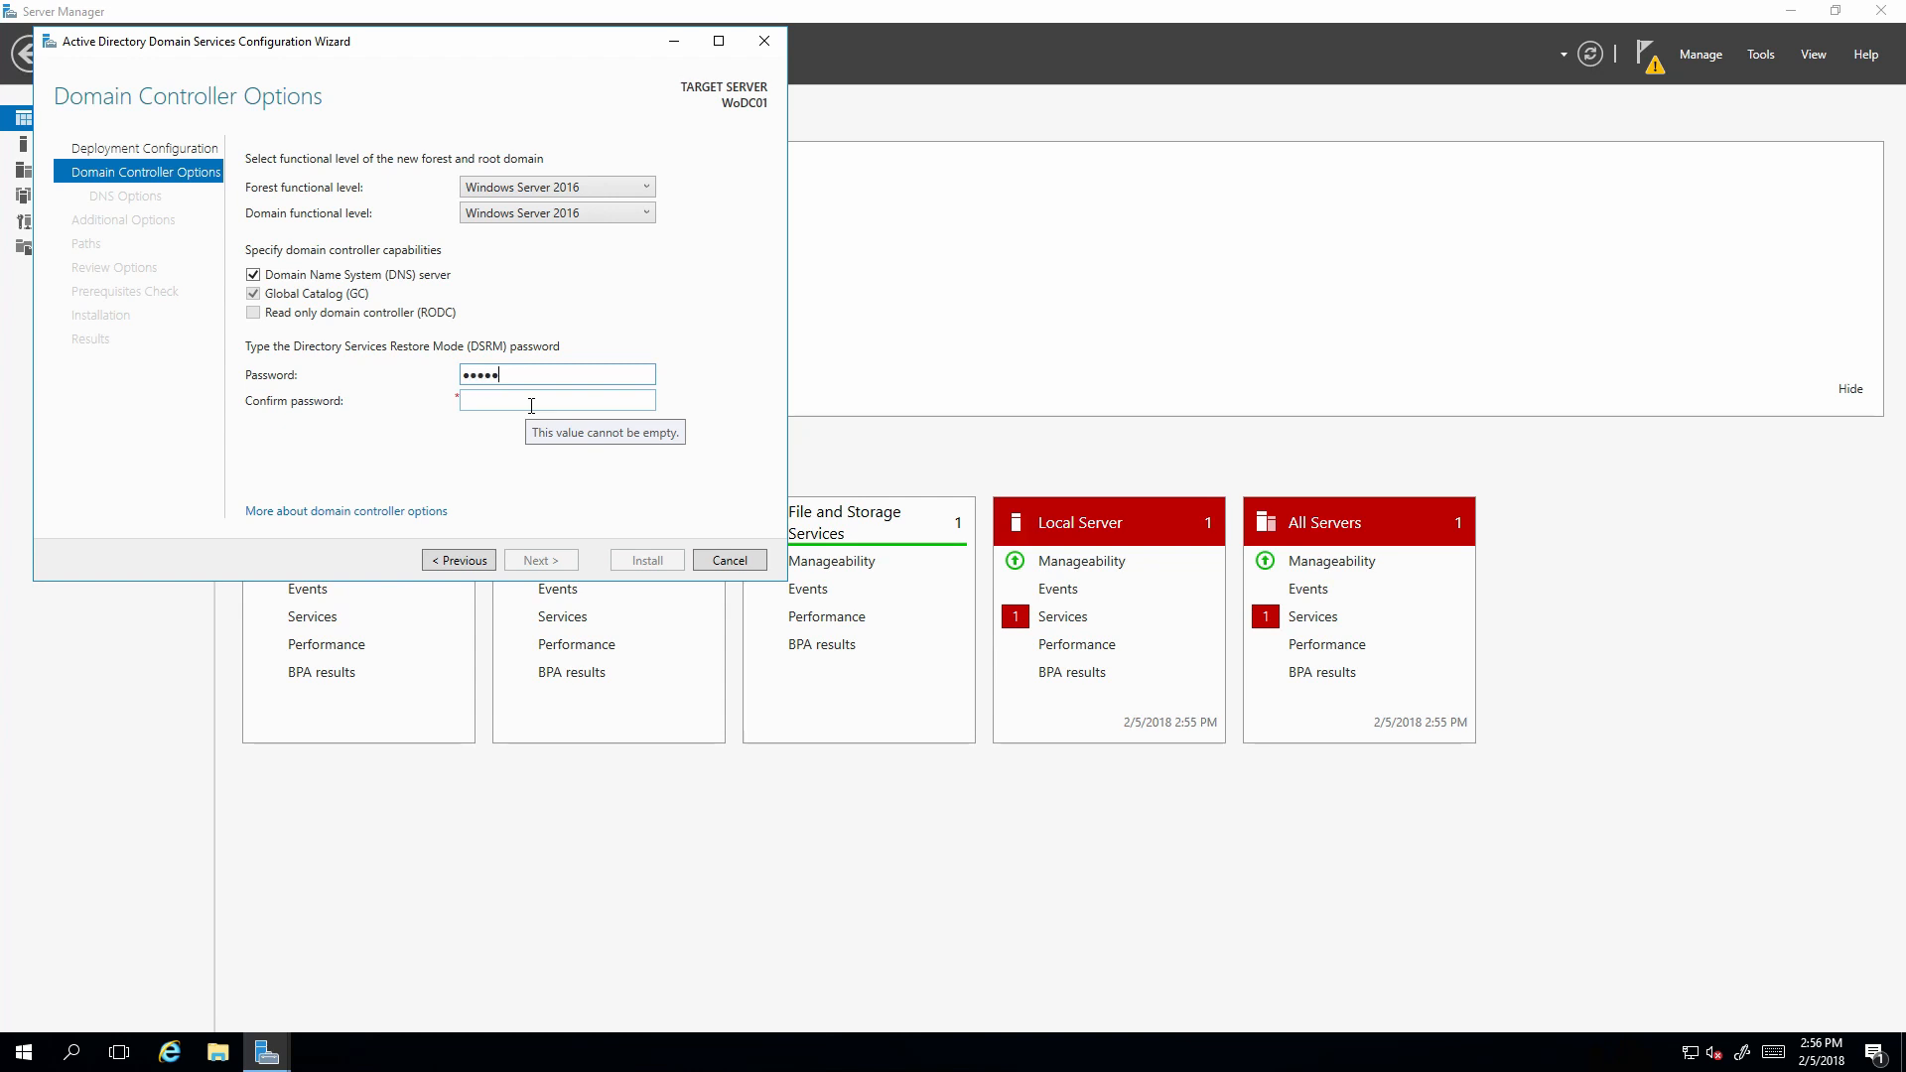
pyautogui.write('••••••••••')
pyautogui.press('Tab')
pyautogui.write('•')
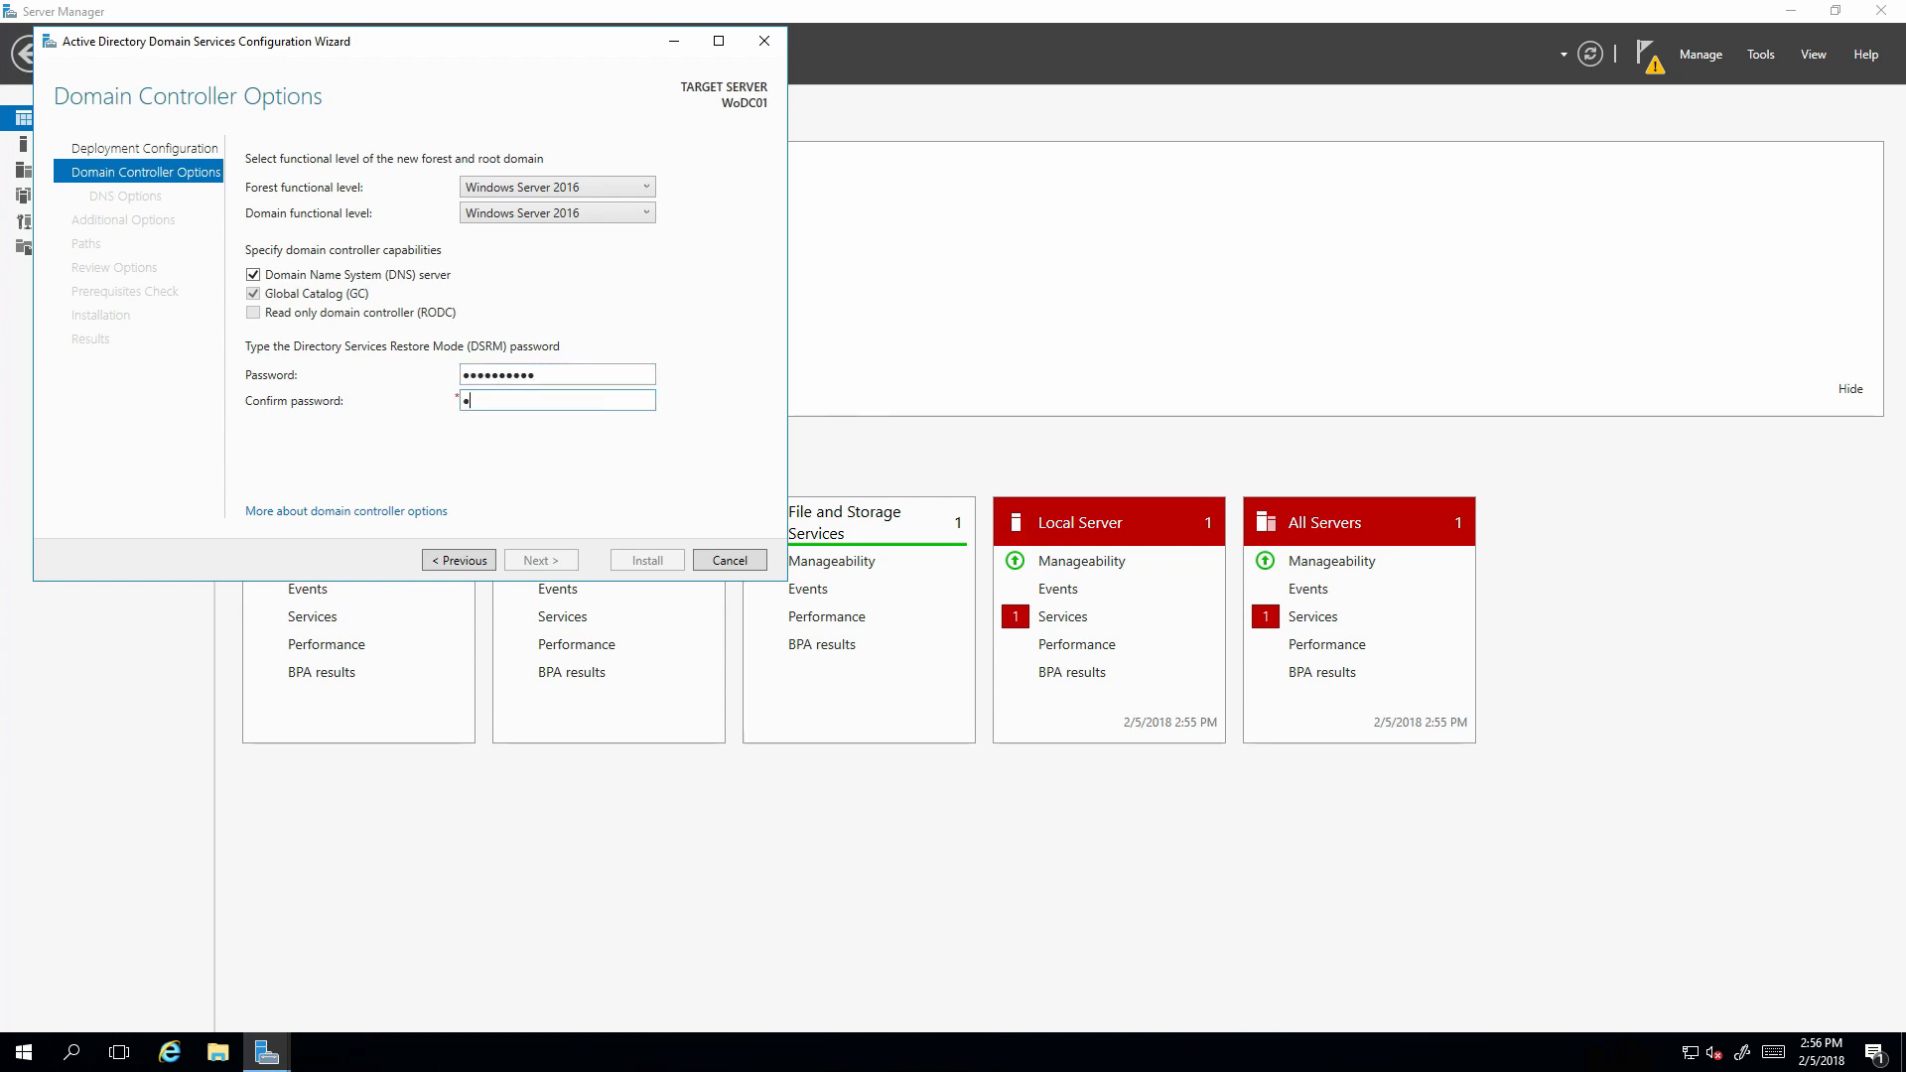
pyautogui.write('•••••••••')
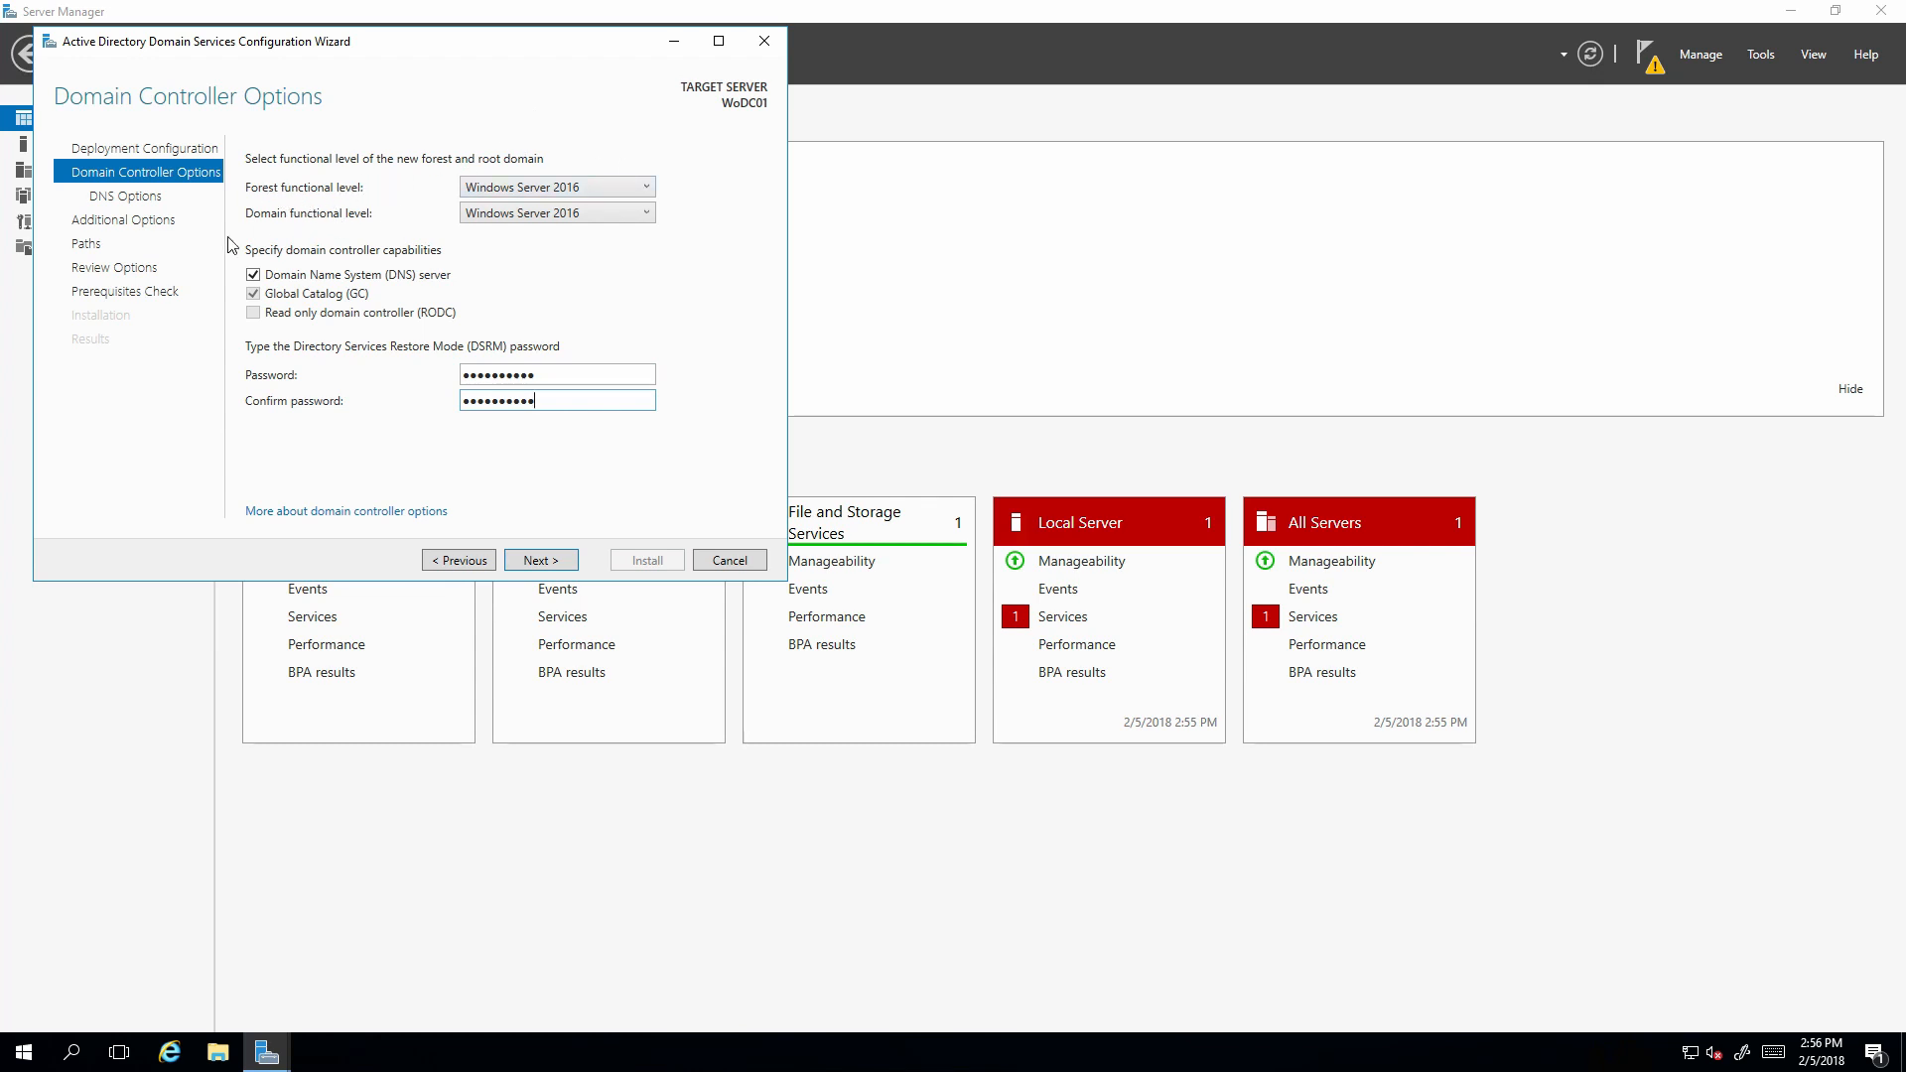
# Keep the forest functional level at Windows Server 2016 and continue to DNS Options.
pyautogui.click(561, 187)
pyautogui.click(553, 185)
pyautogui.click(553, 185)
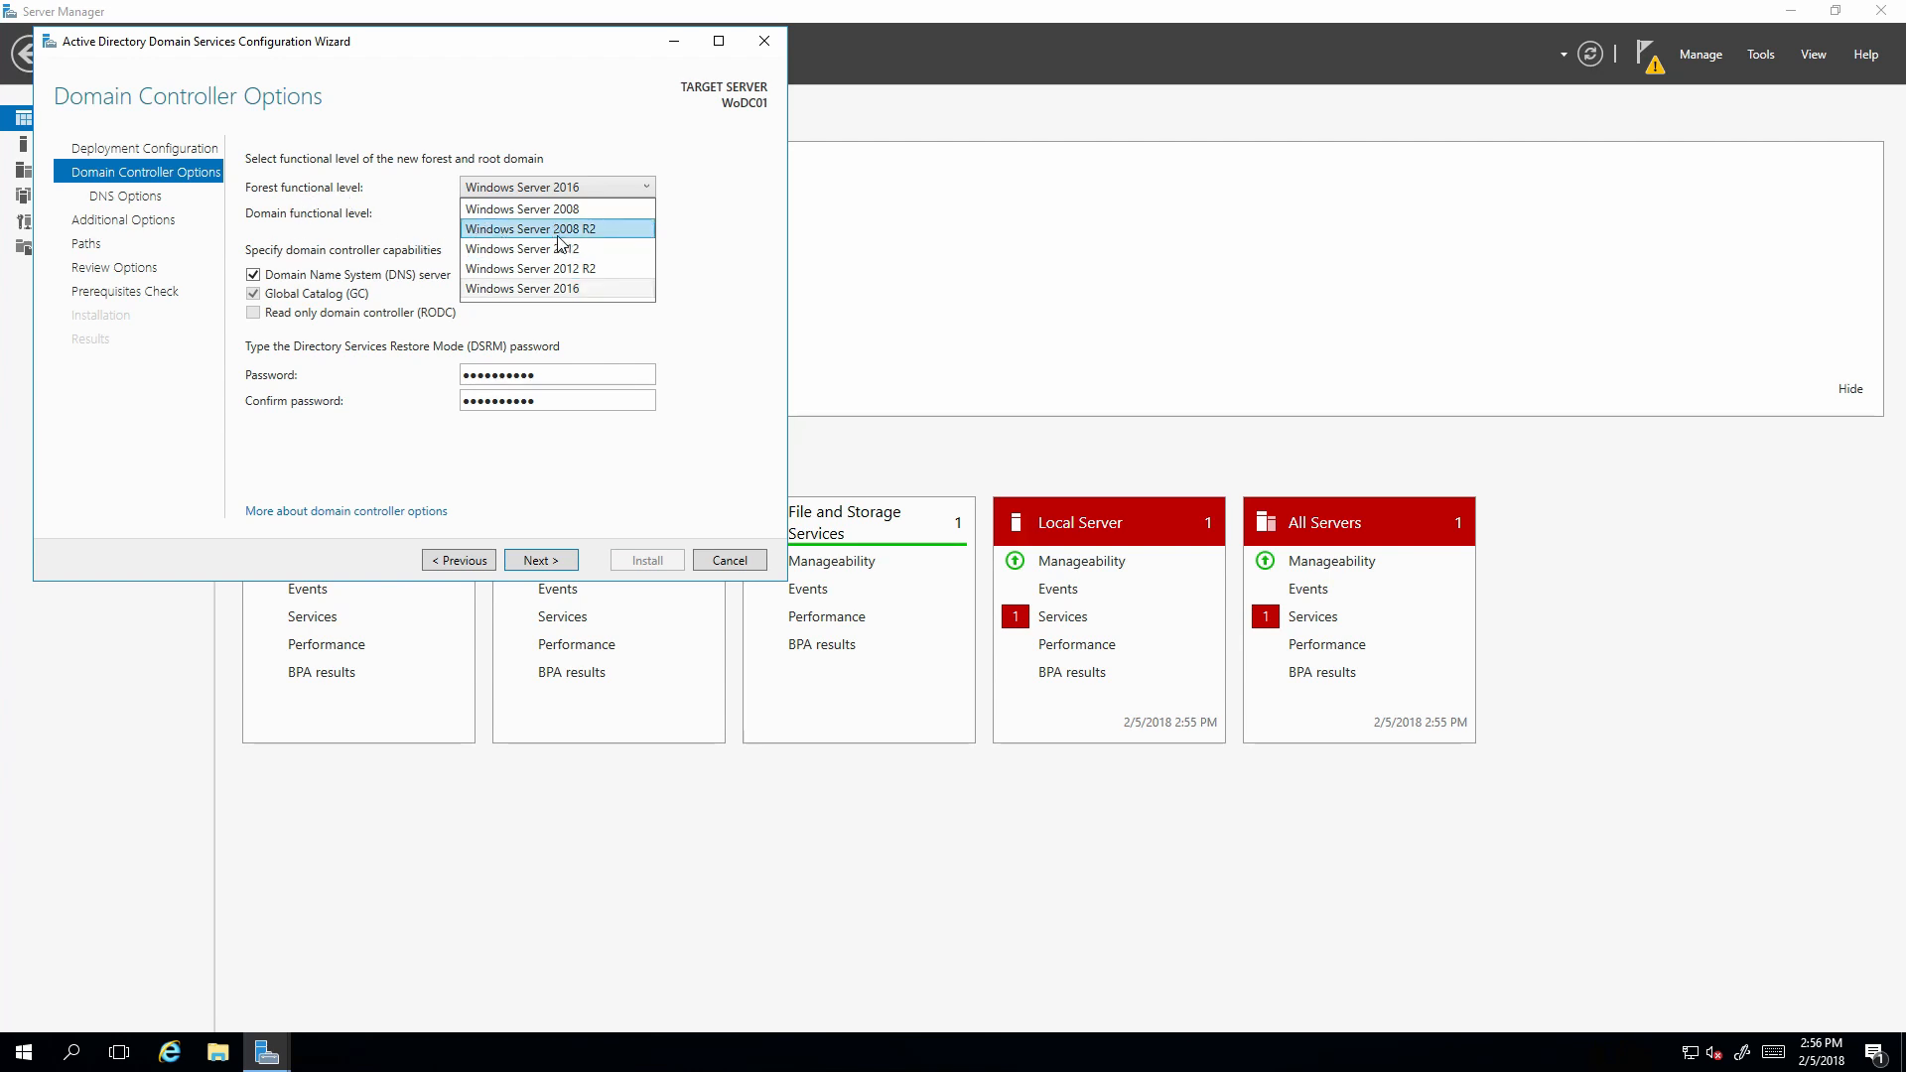
pyautogui.click(655, 188)
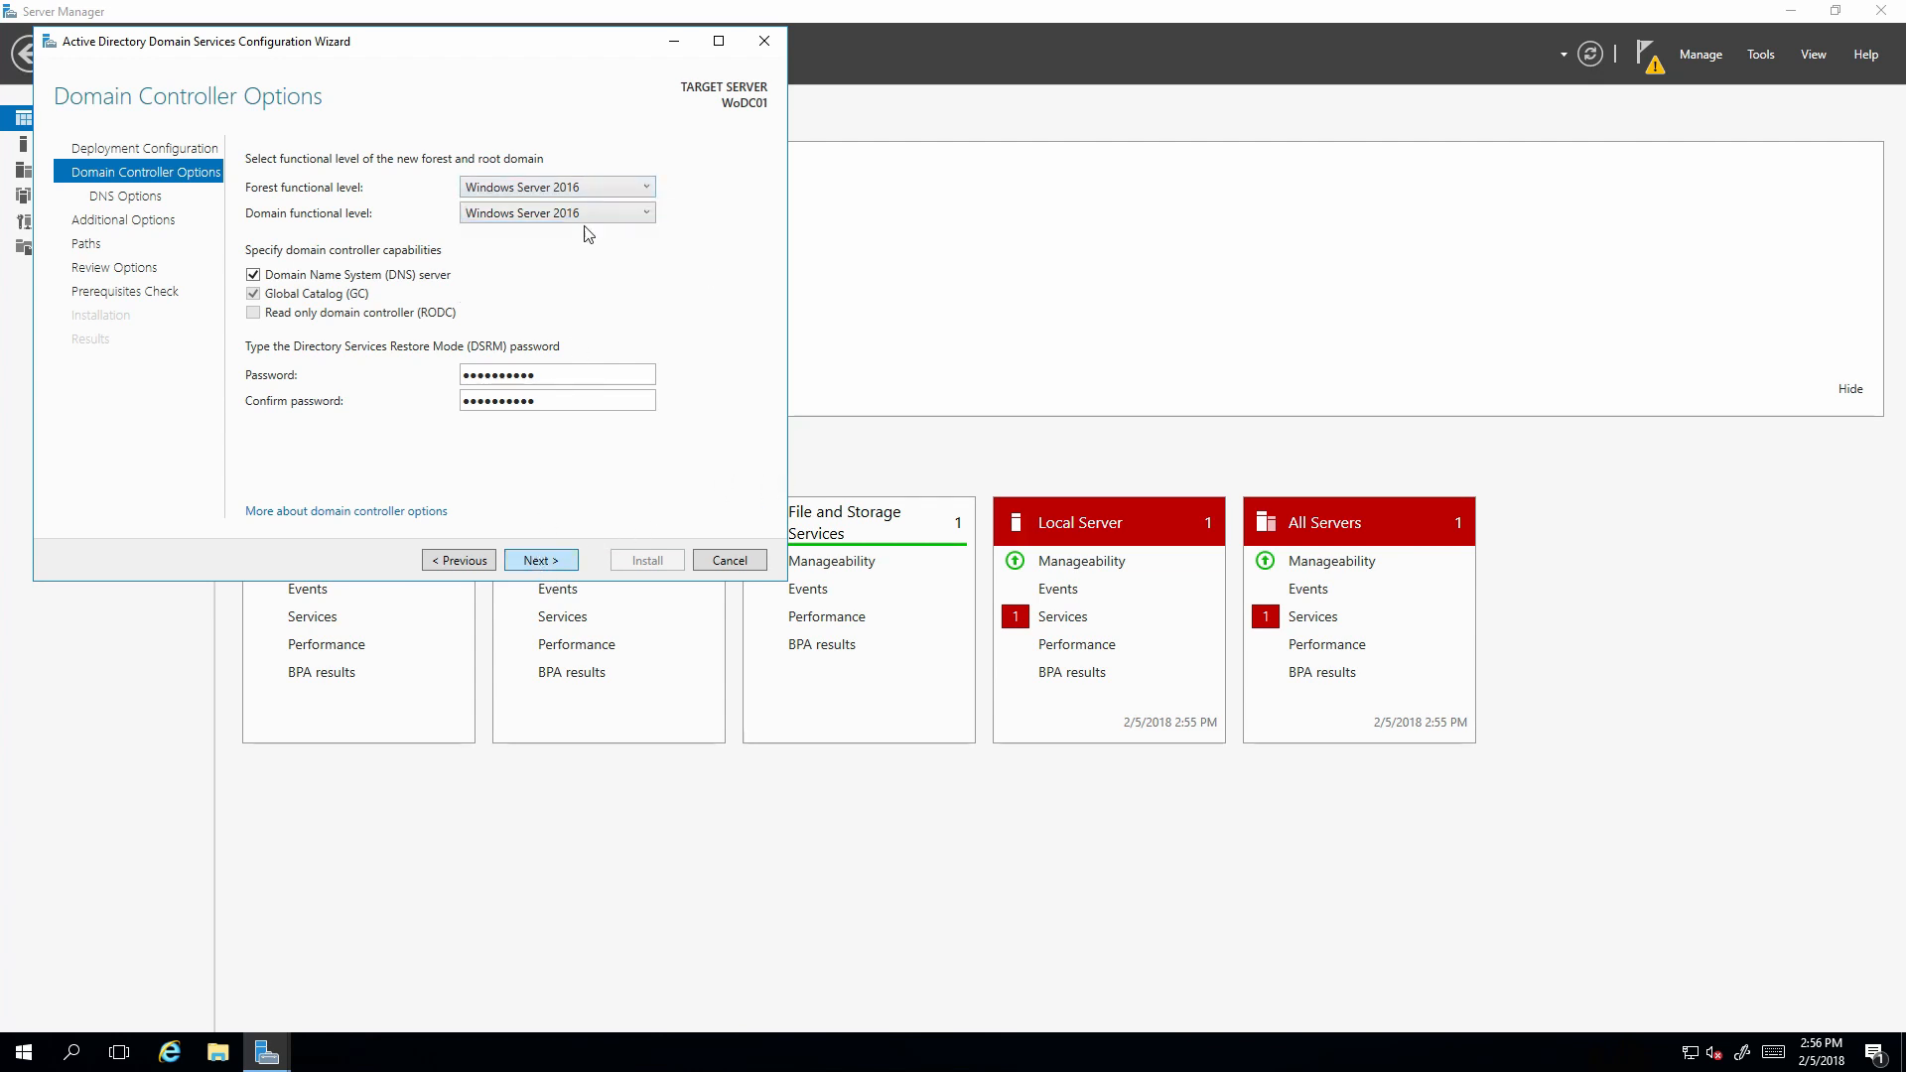
pyautogui.click(582, 190)
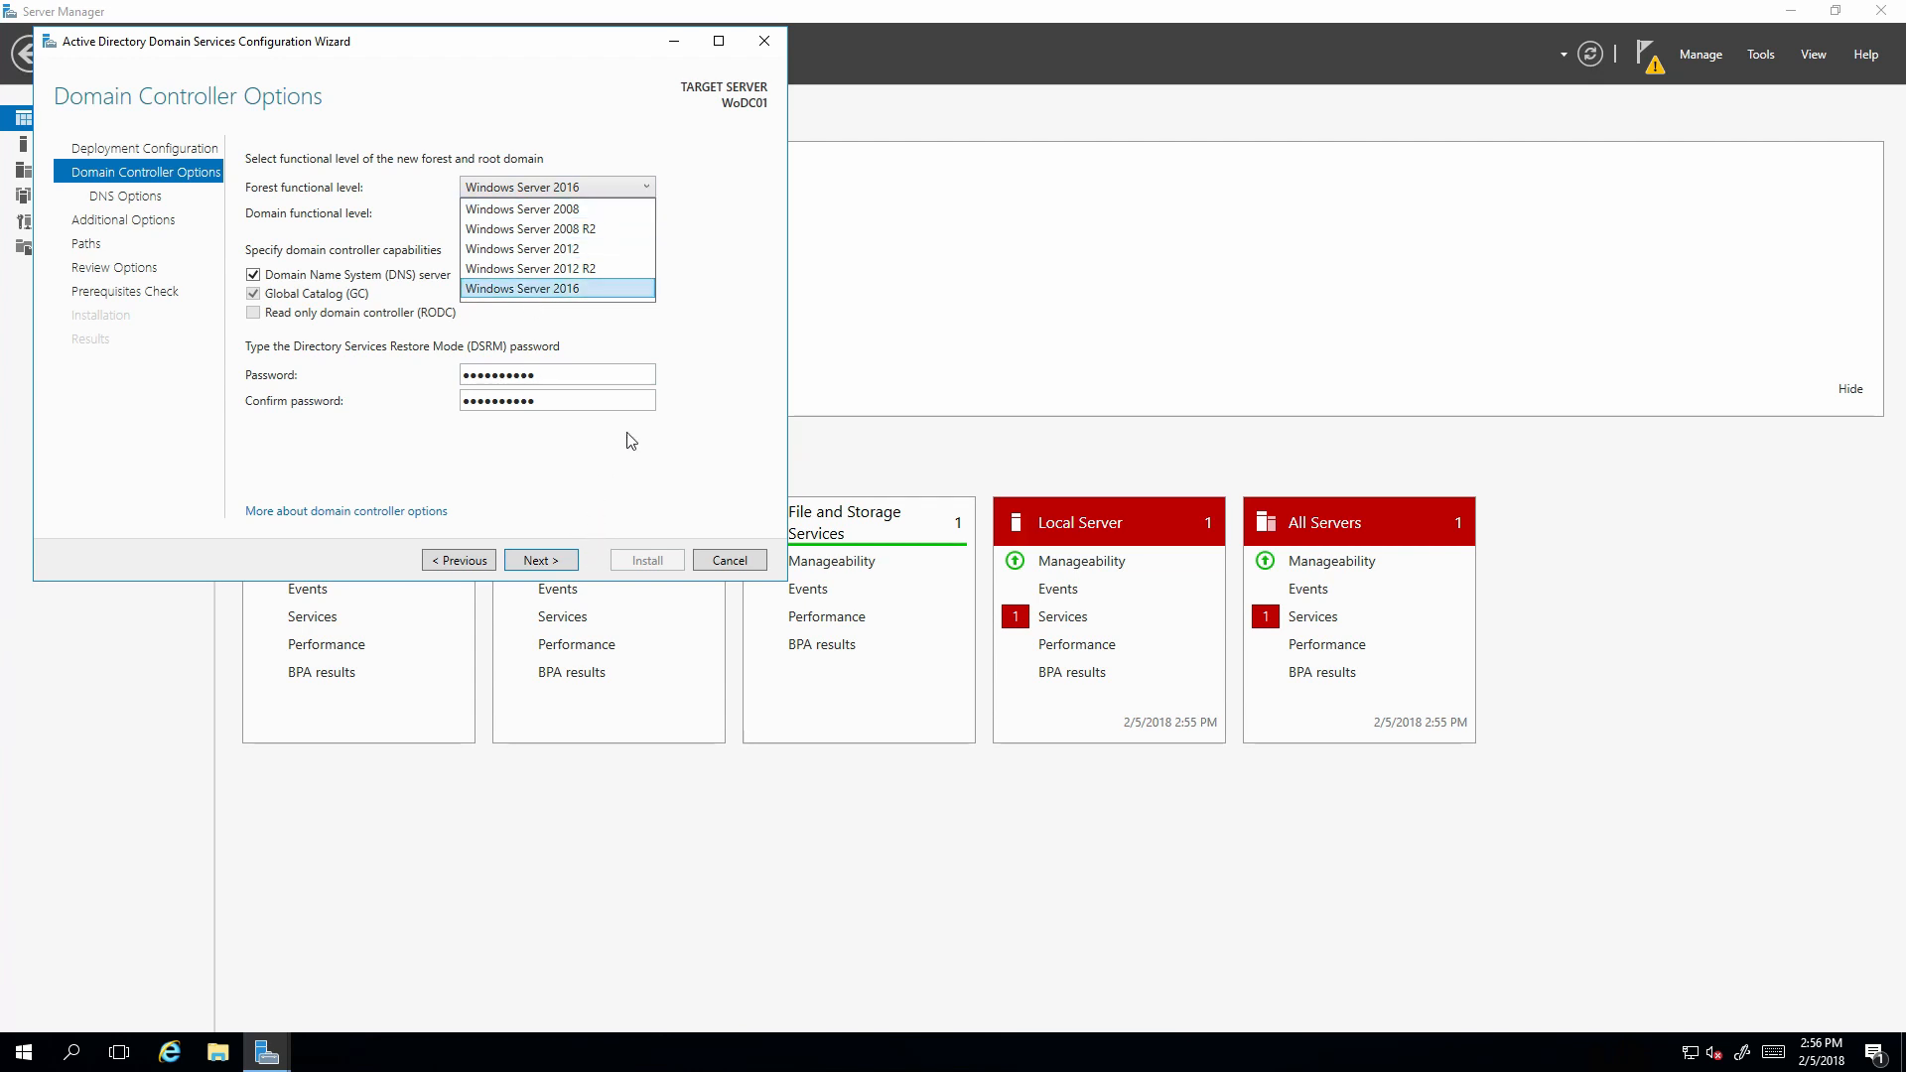
pyautogui.click(715, 400)
pyautogui.click(554, 562)
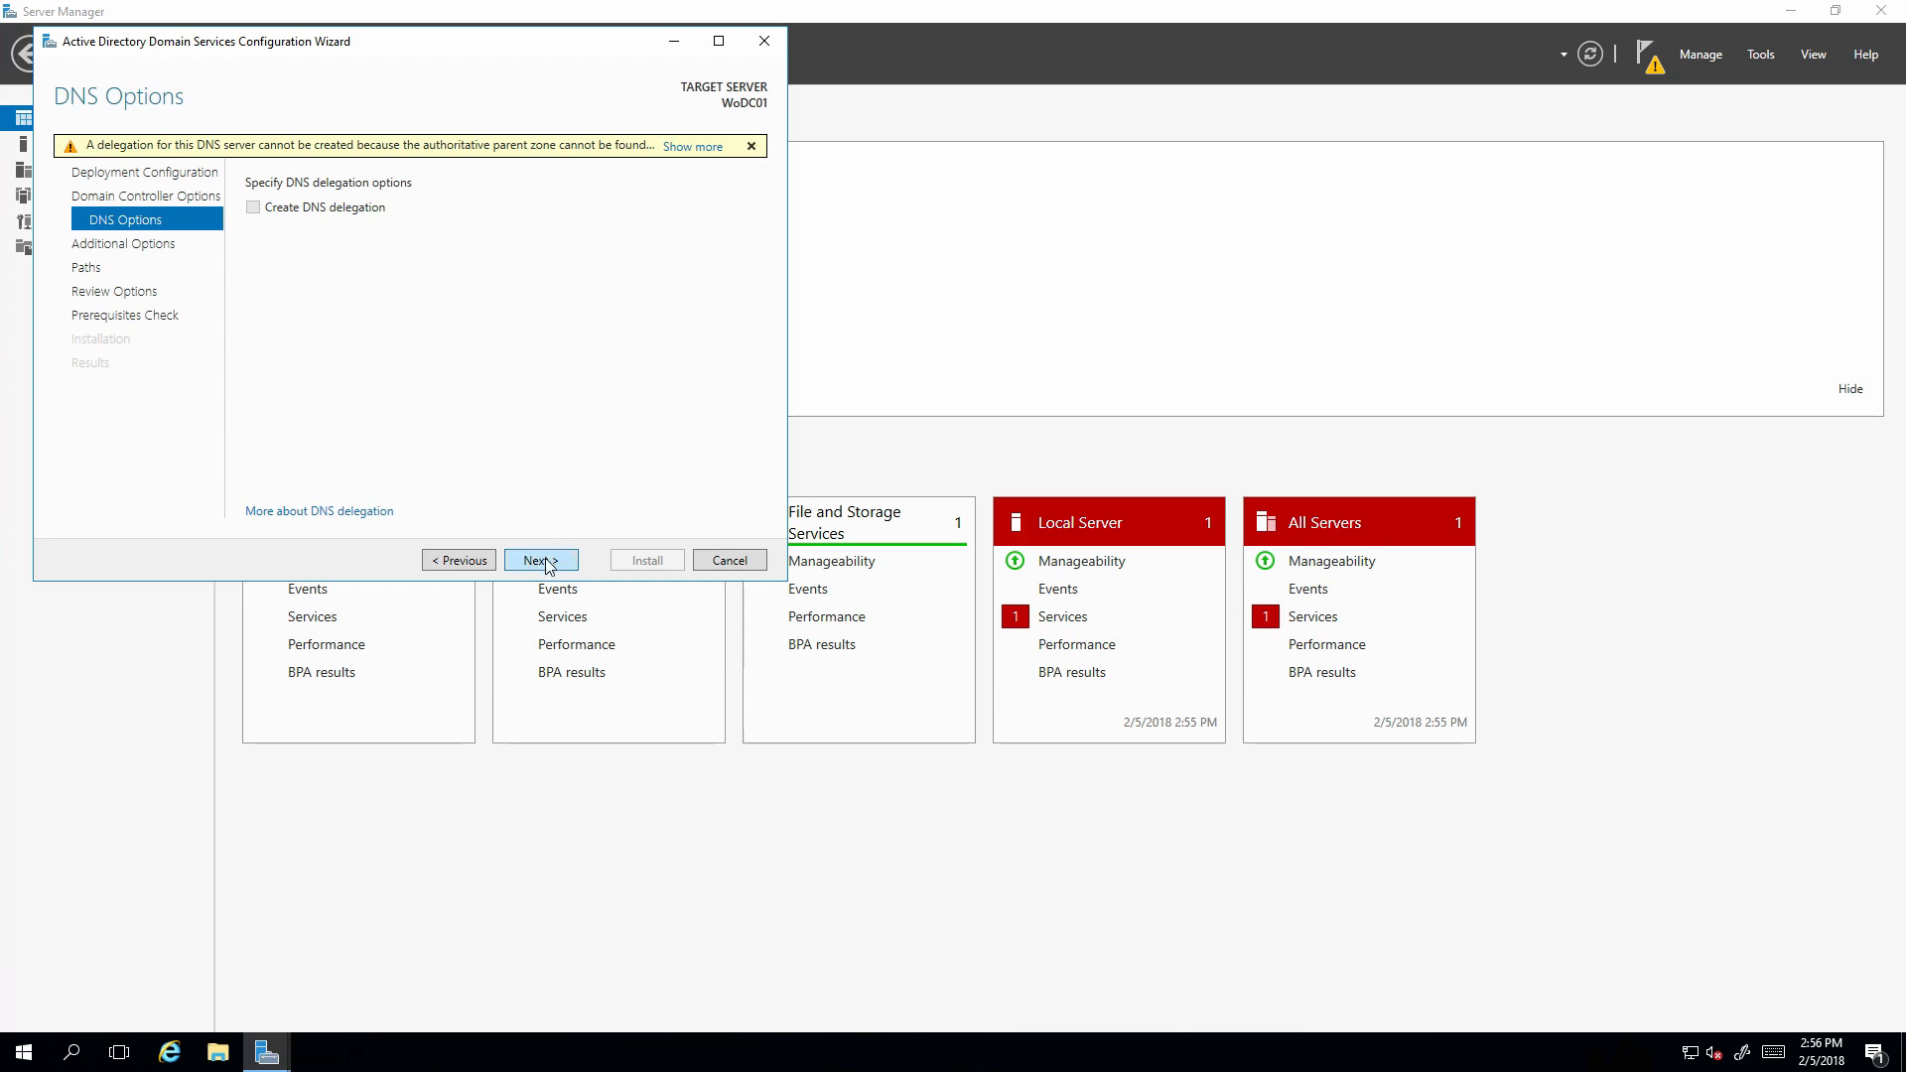
# Accept default DNS options, NetBIOS name WOAHSON, and default database, log and SYSVOL paths.
pyautogui.click(539, 562)
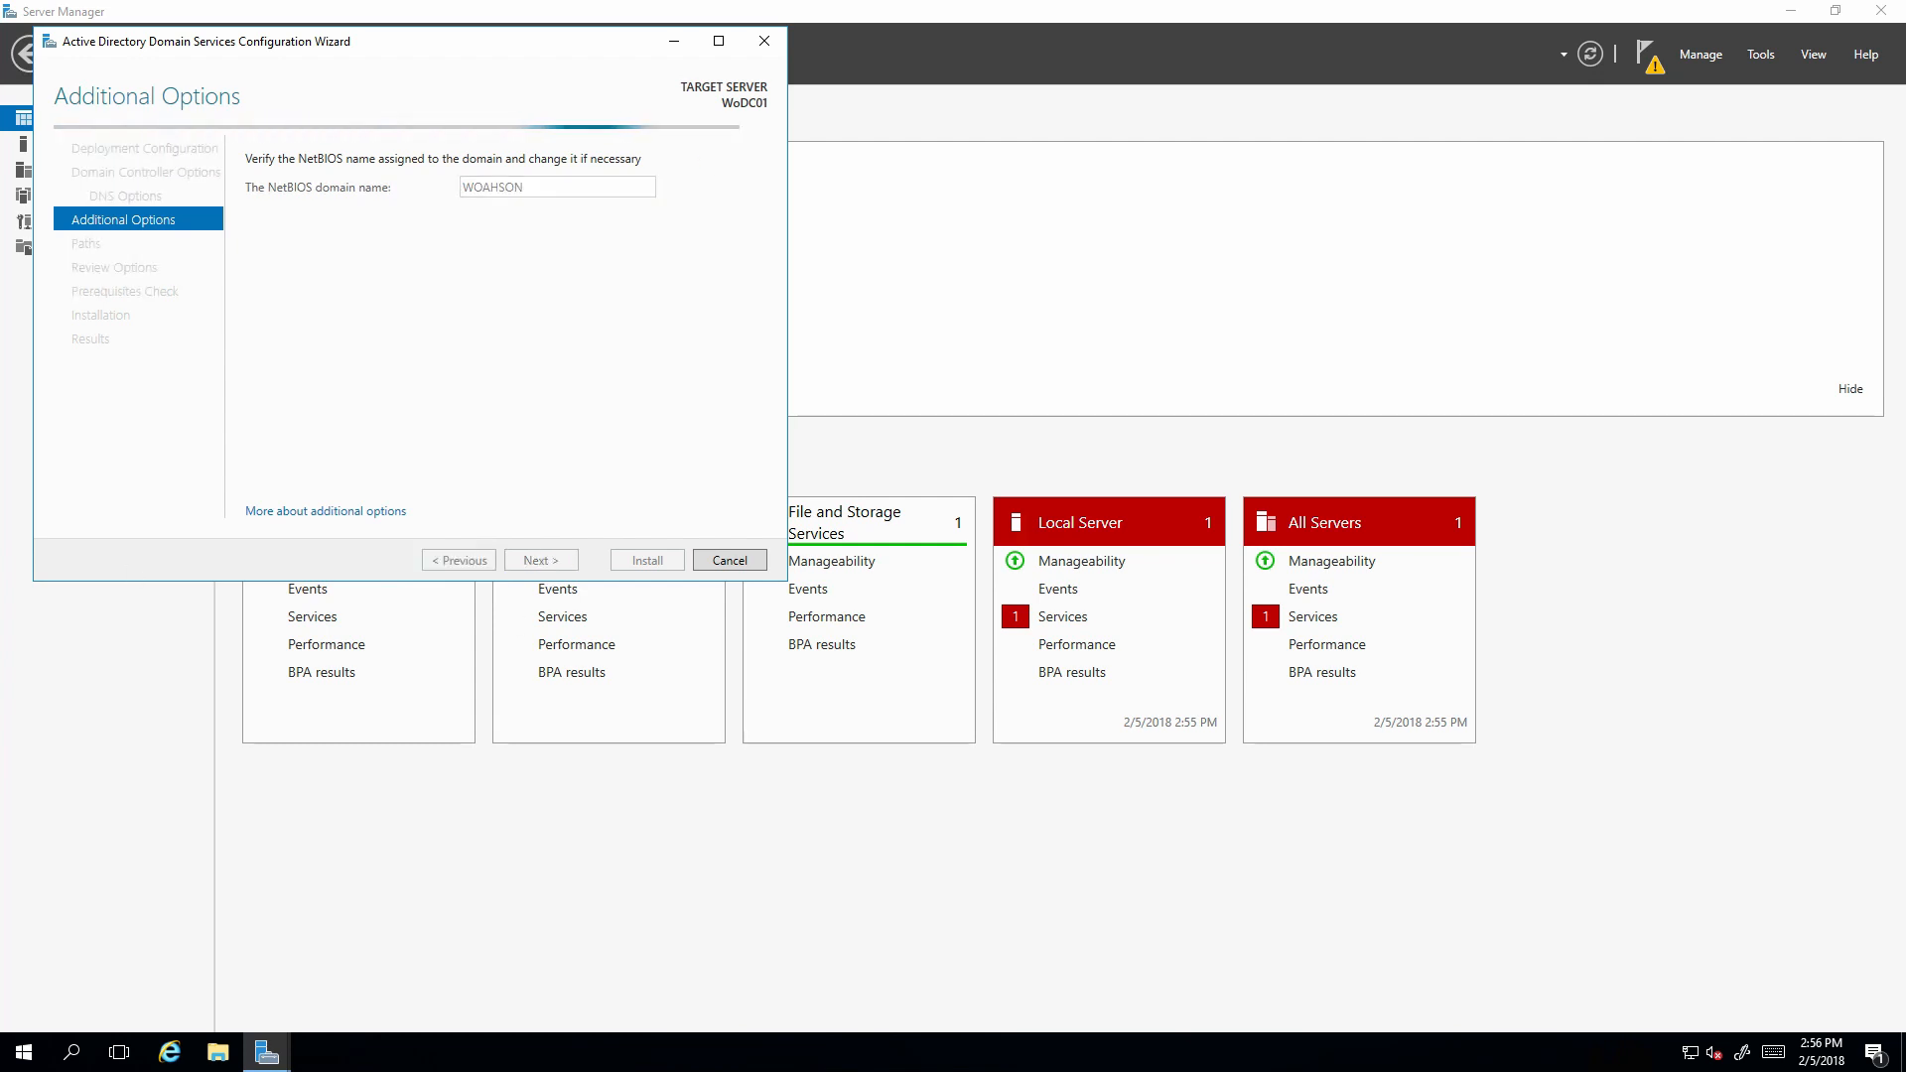
pyautogui.click(516, 568)
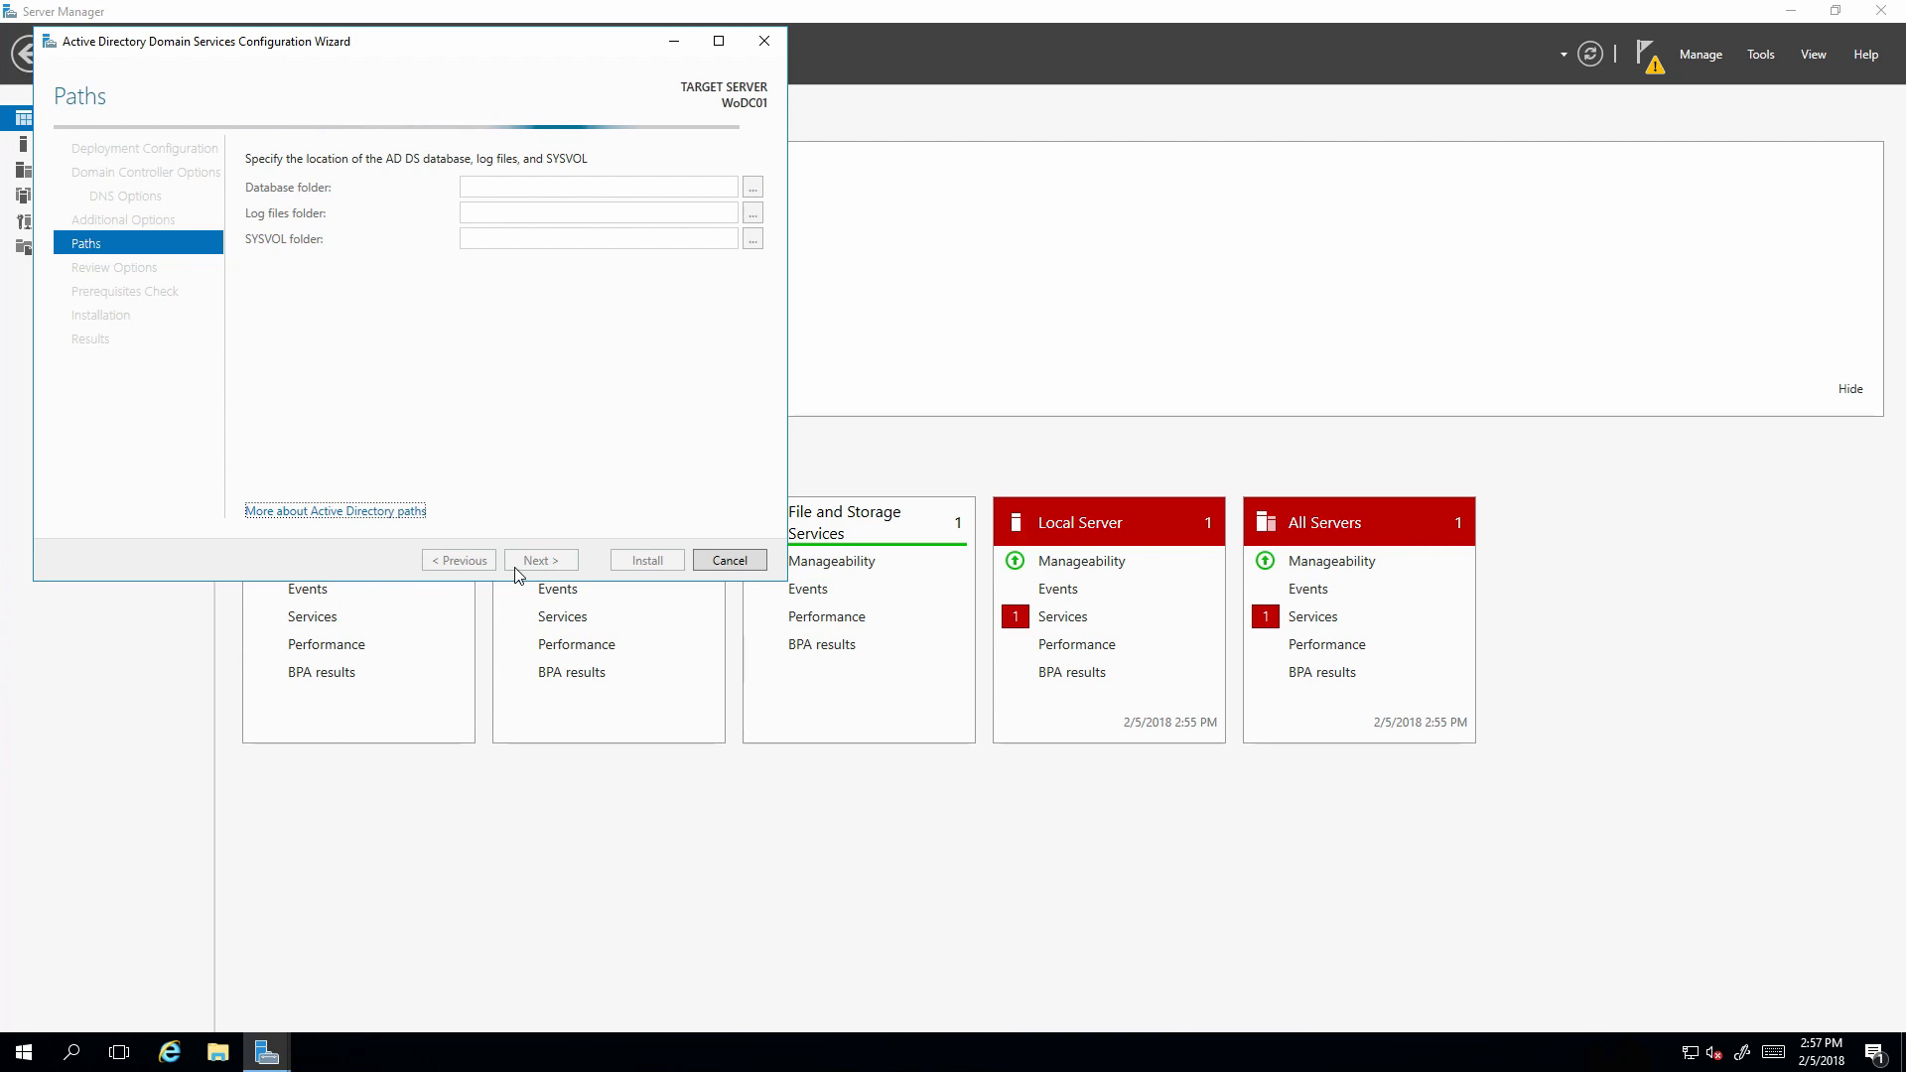
pyautogui.click(518, 567)
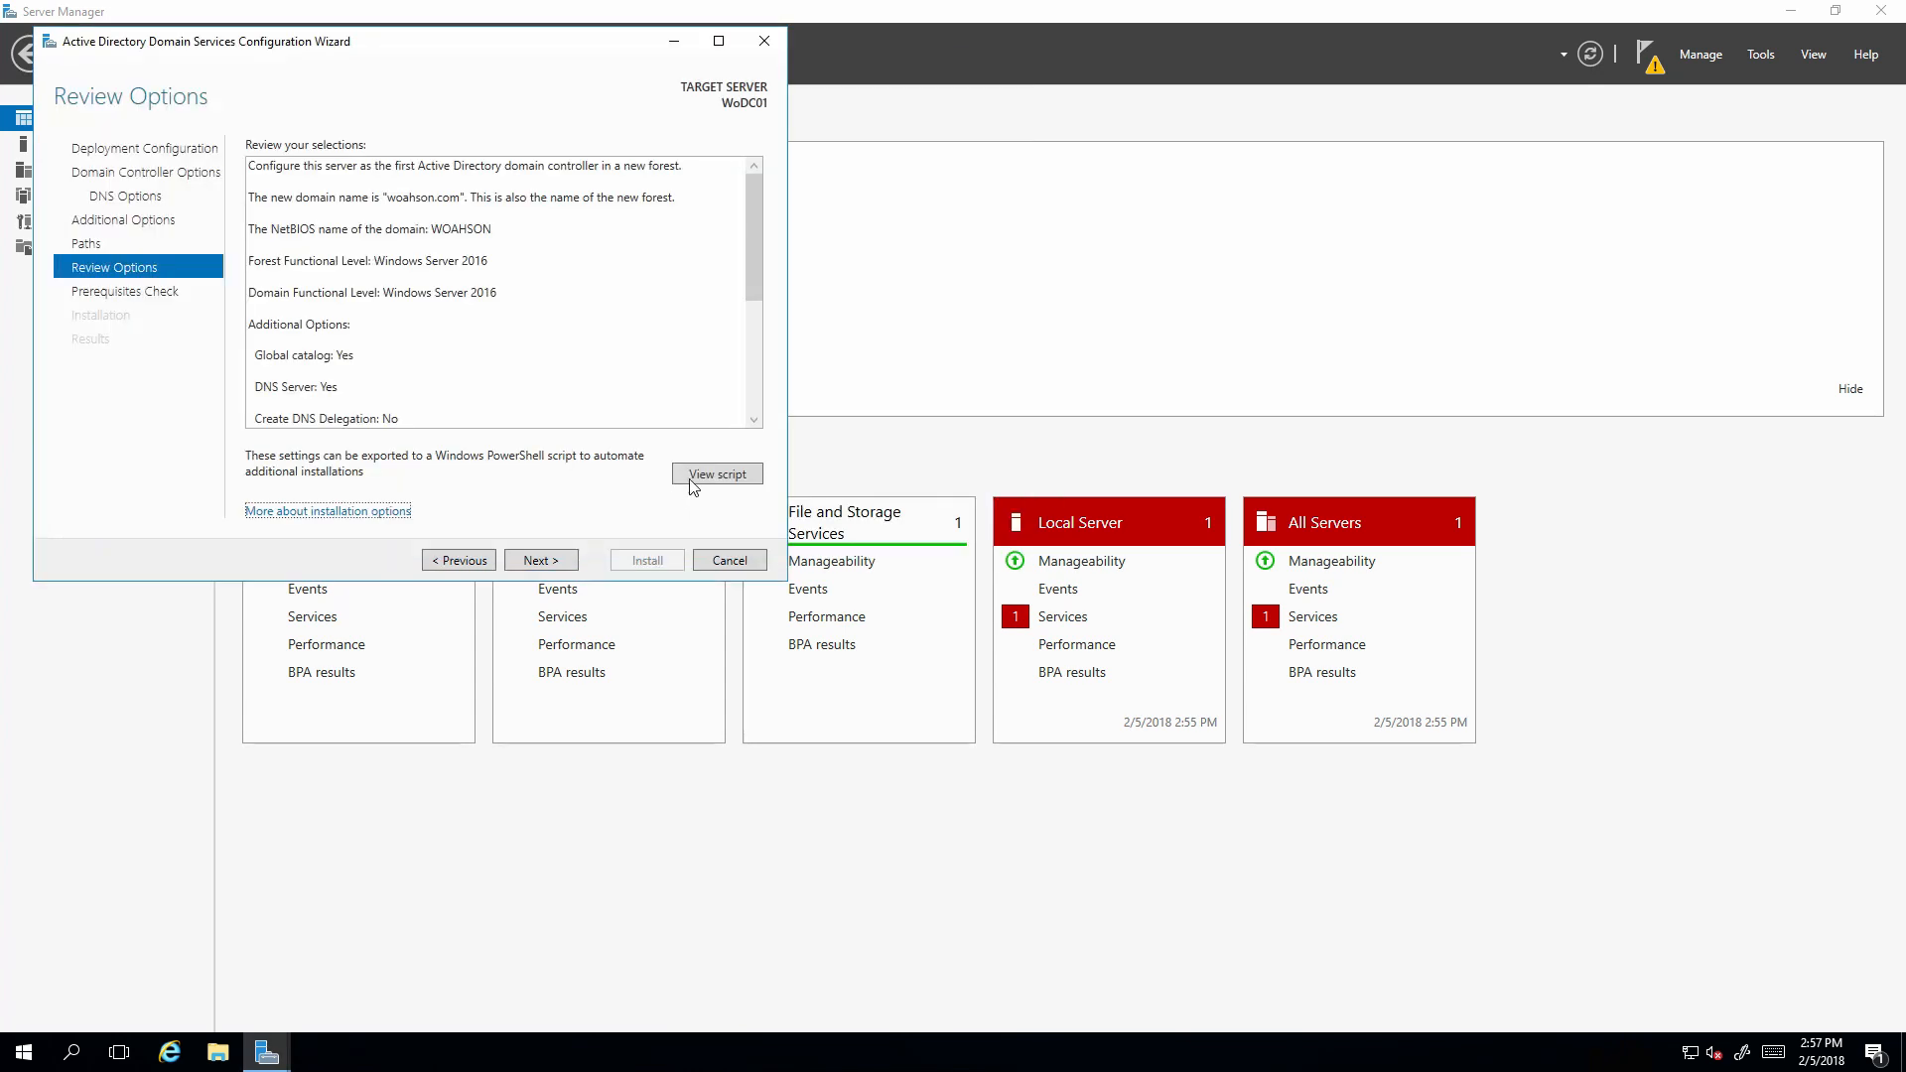
# Save the deployment PowerShell script to the Desktop as ADAS Server Script.
pyautogui.click(690, 477)
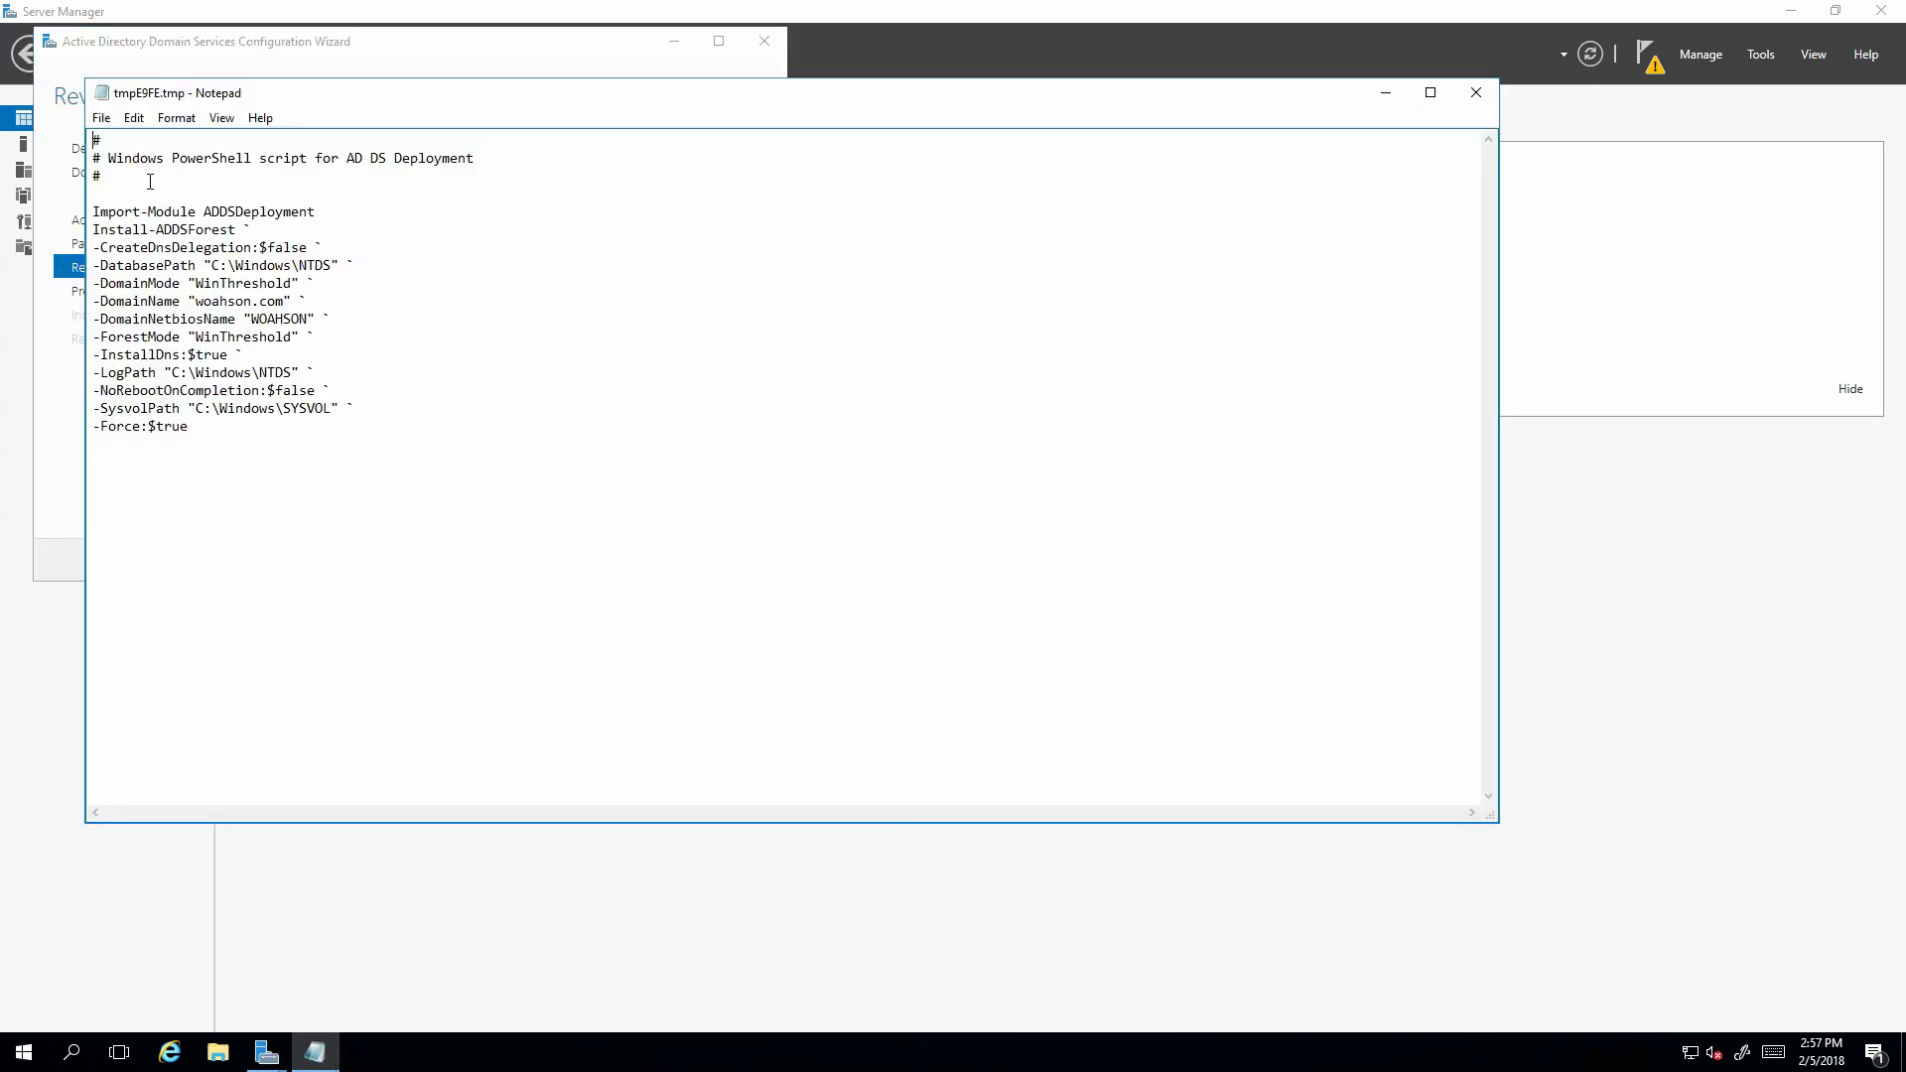
pyautogui.click(100, 118)
pyautogui.click(98, 119)
pyautogui.click(99, 118)
pyautogui.click(145, 208)
pyautogui.hotkey('ctrl', 's')
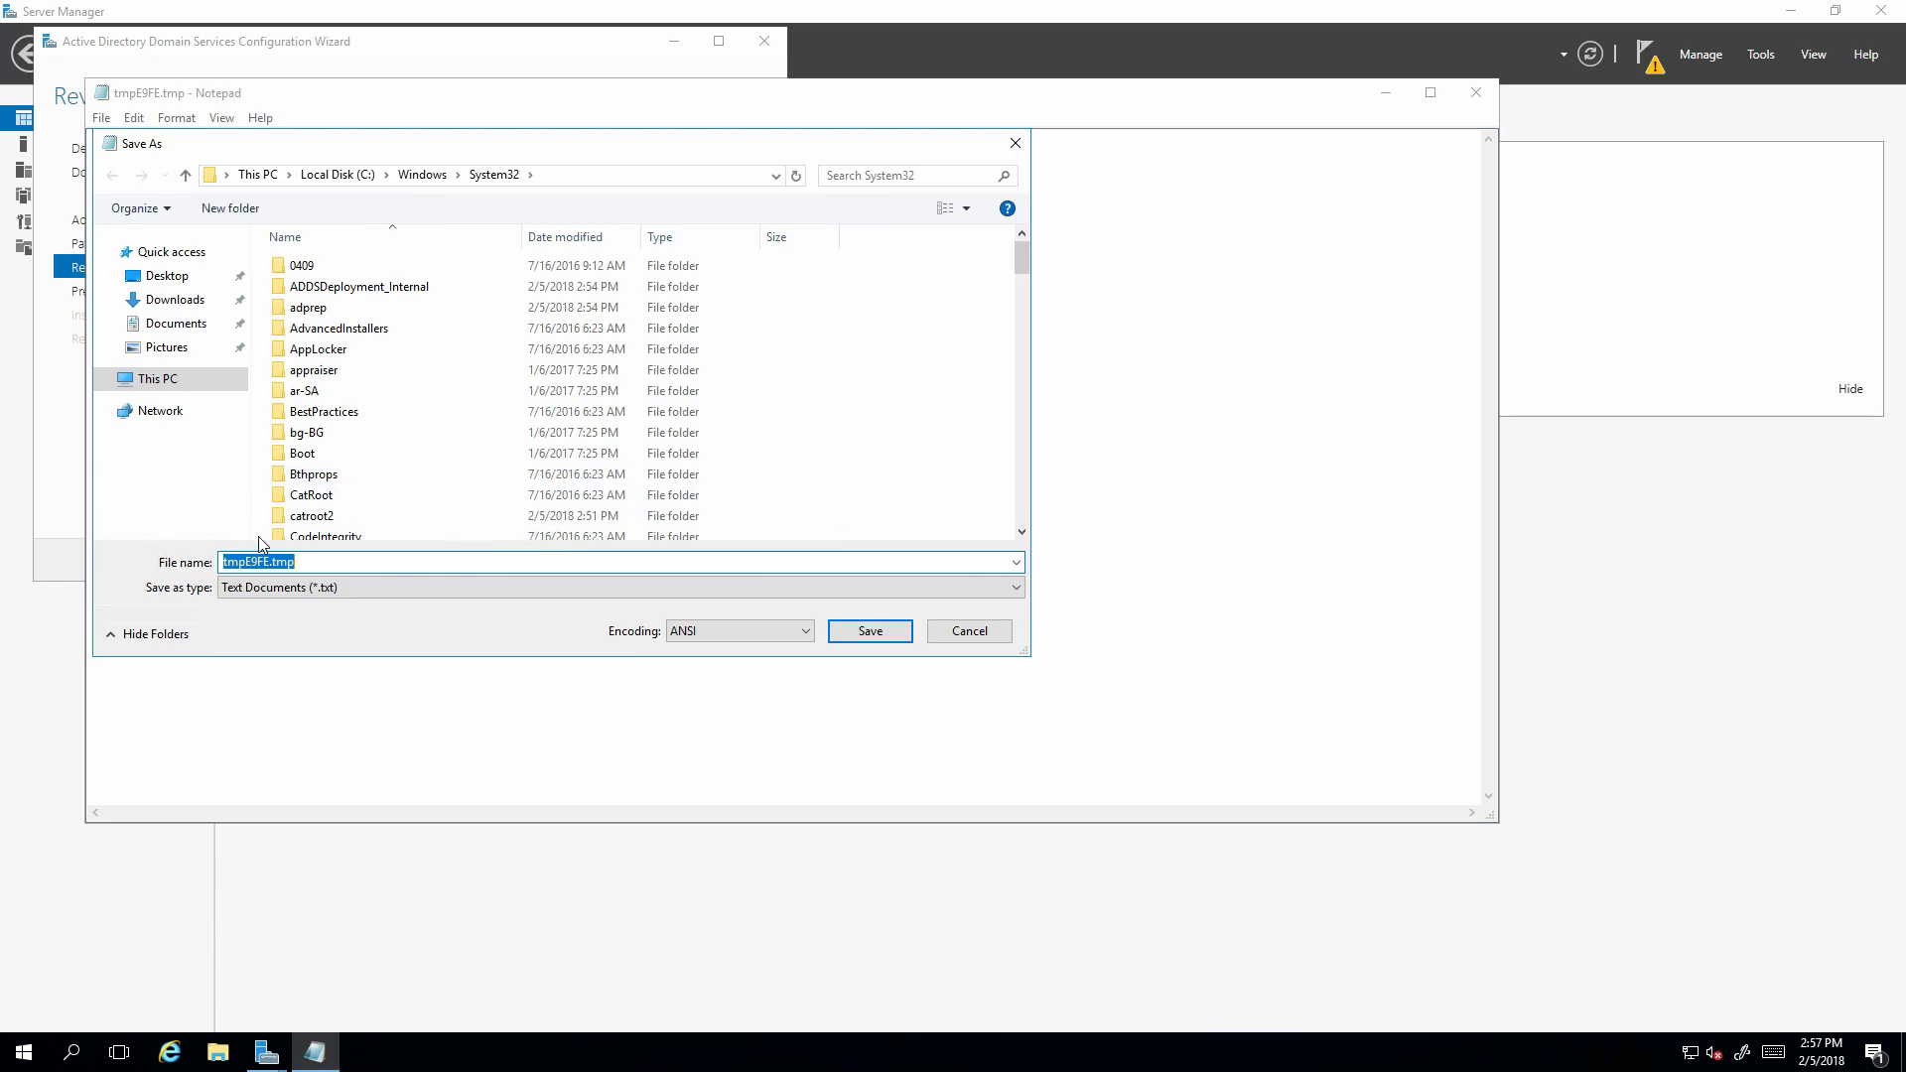
pyautogui.click(165, 276)
pyautogui.click(377, 562)
pyautogui.click(377, 562)
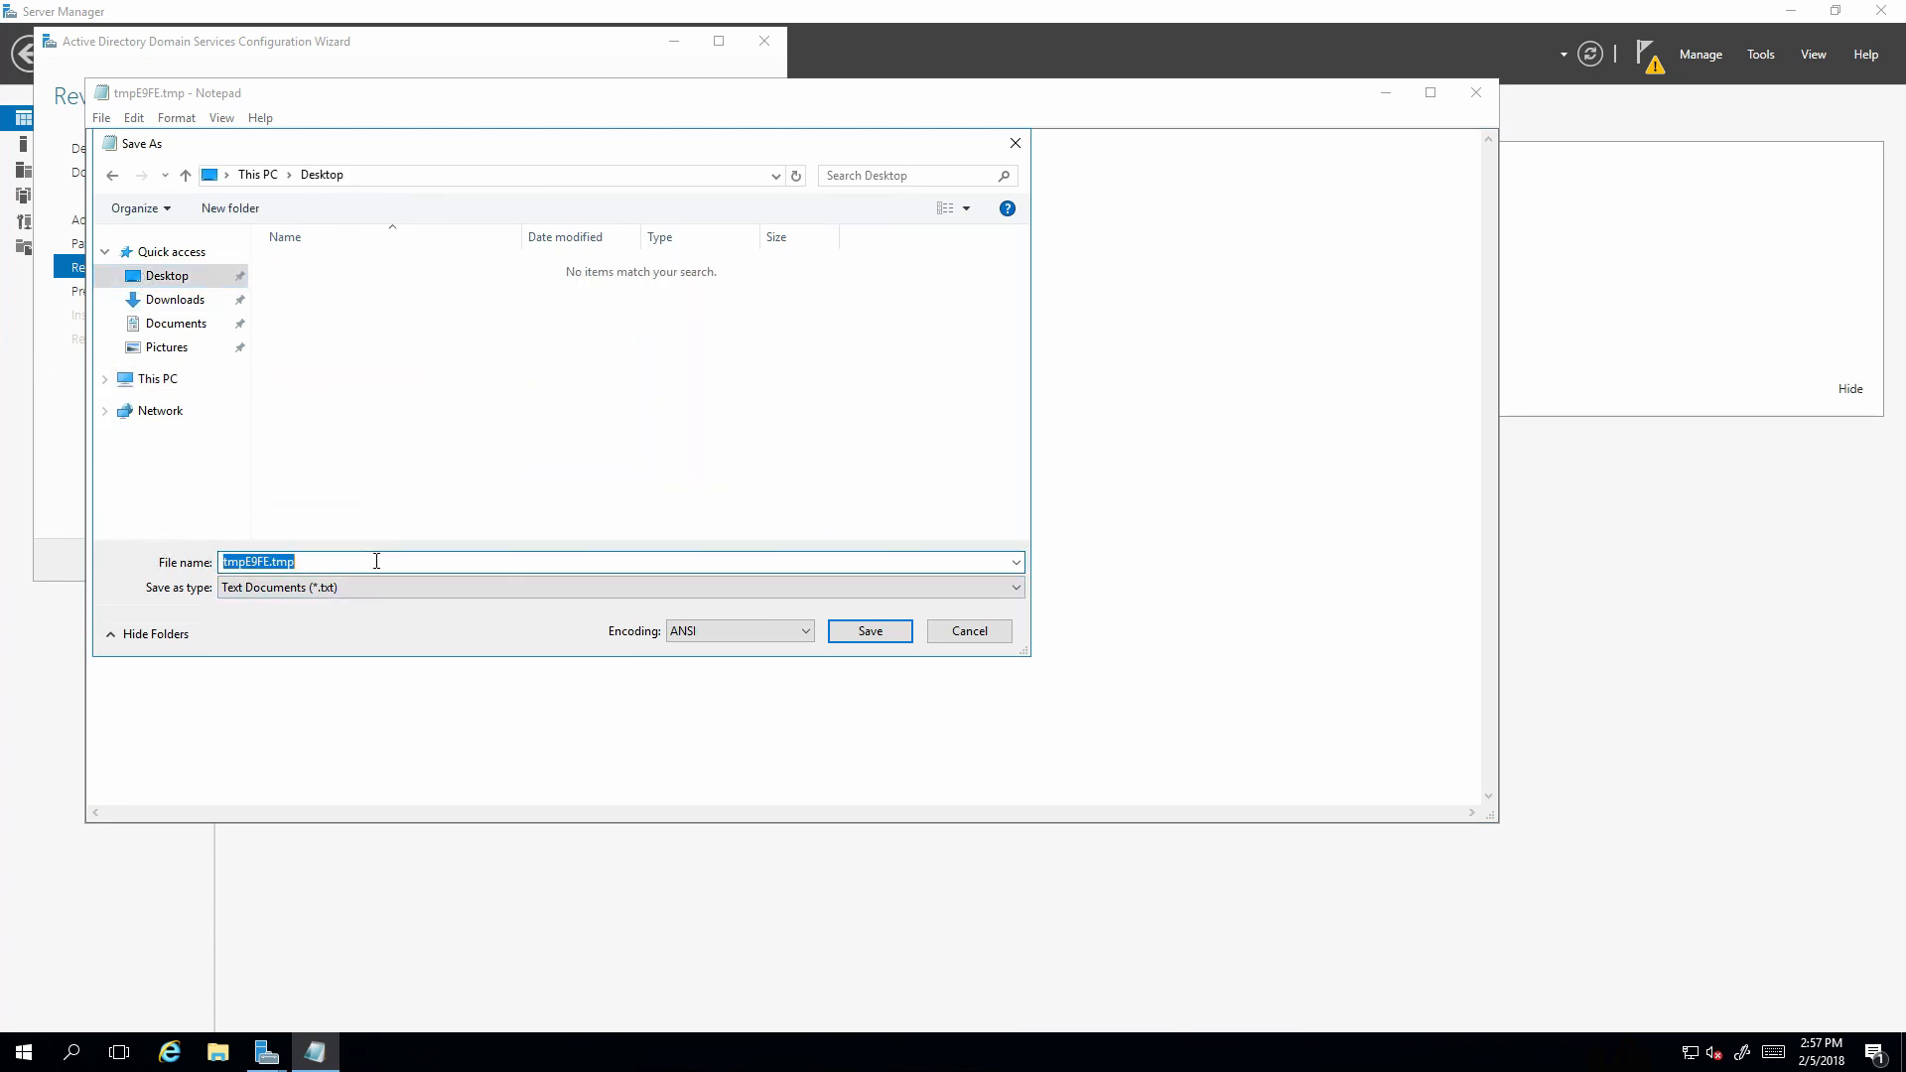
pyautogui.write('ADAS Server Script')
pyautogui.click(865, 635)
pyautogui.click(1476, 93)
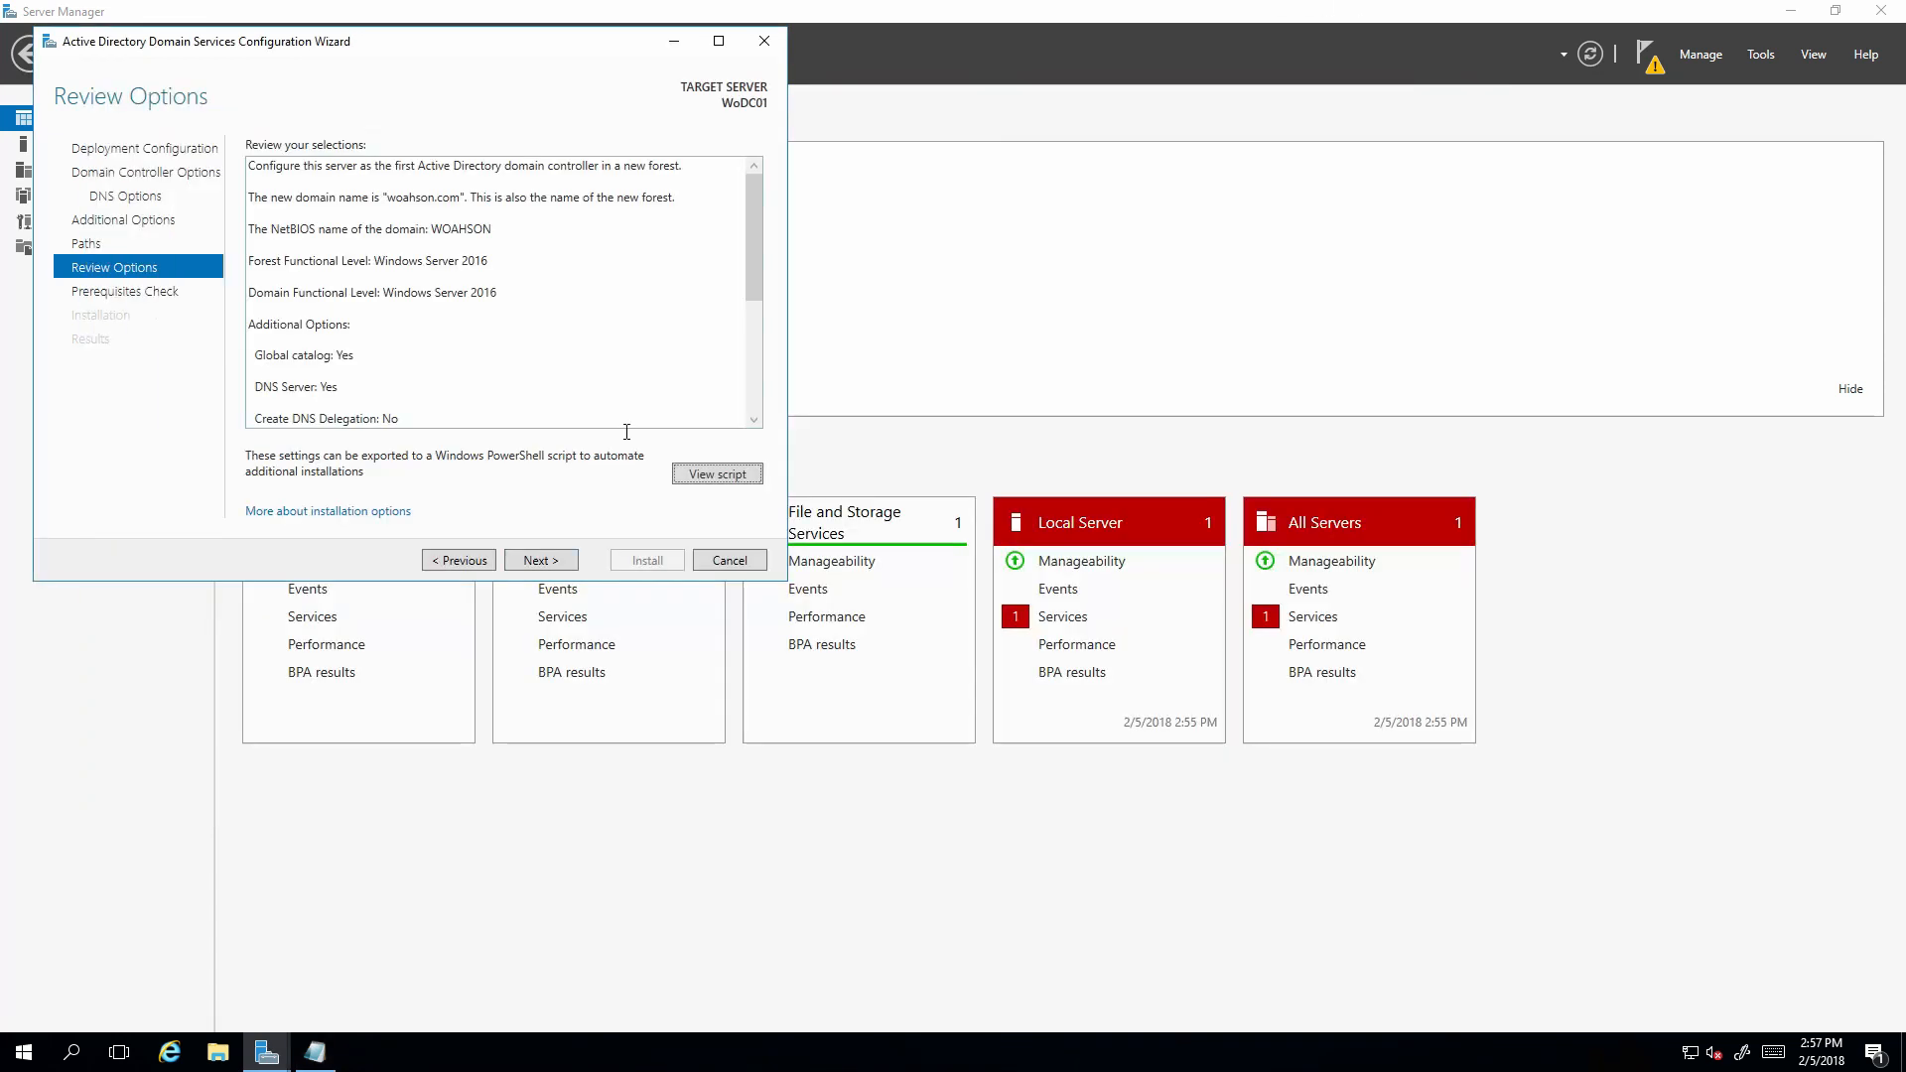
# Pass the prerequisites check and install AD DS, letting the server reboot.
pyautogui.click(541, 561)
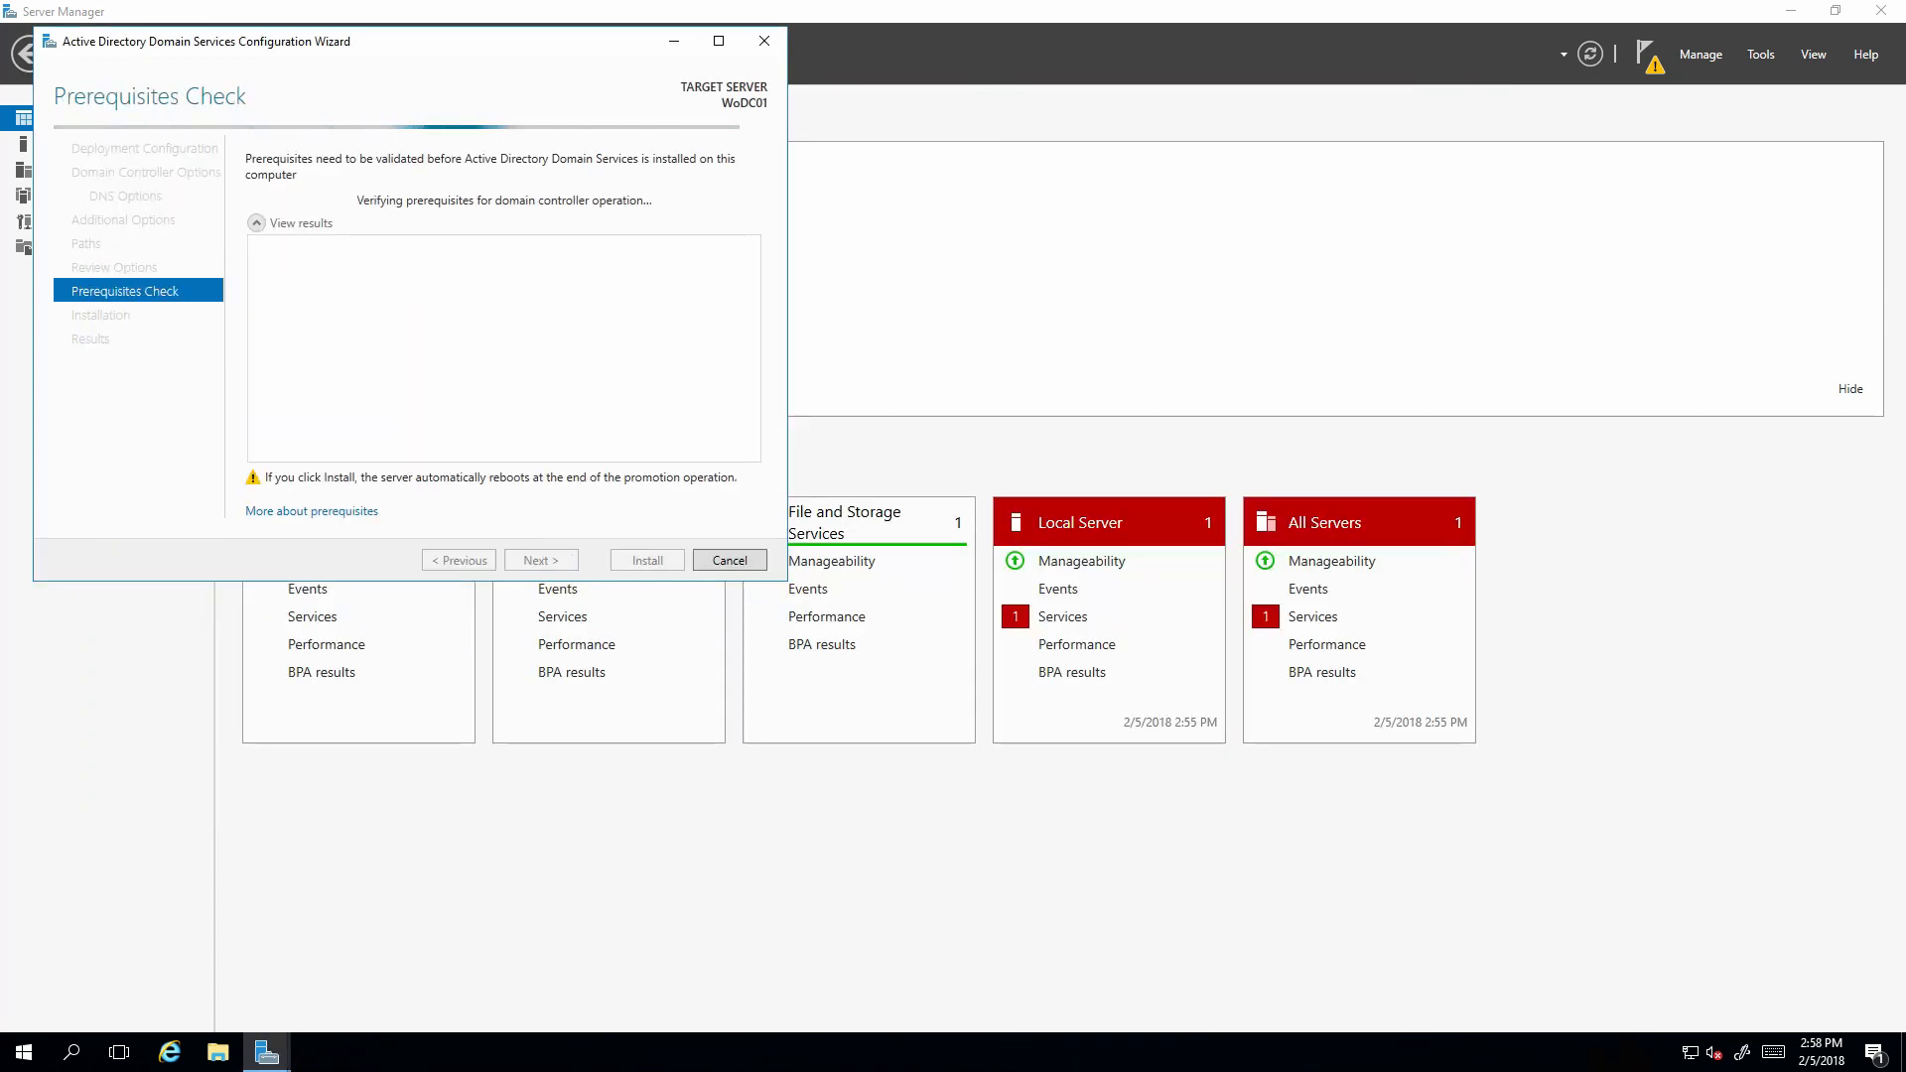
pyautogui.click(622, 561)
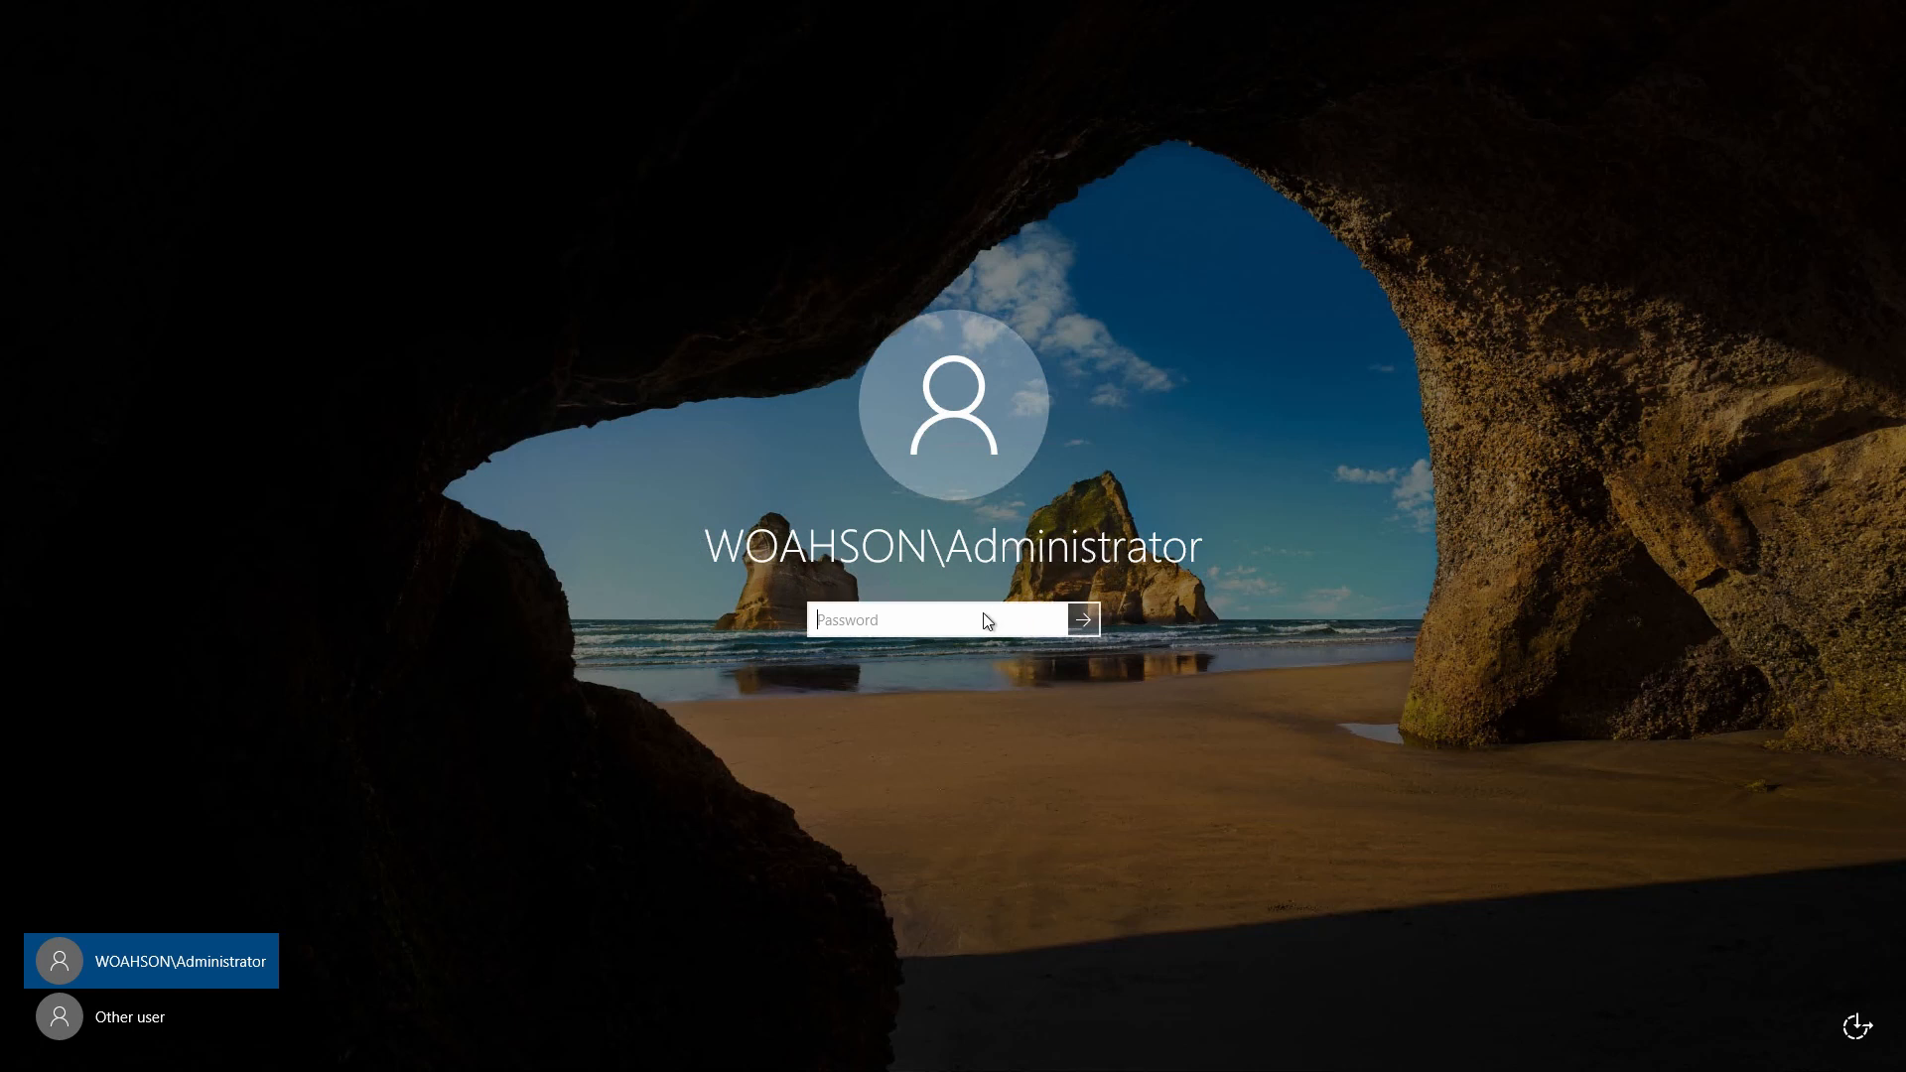
# Sign in as the domain Administrator using the account password.
pyautogui.write('•••••••••')
pyautogui.press('Return')
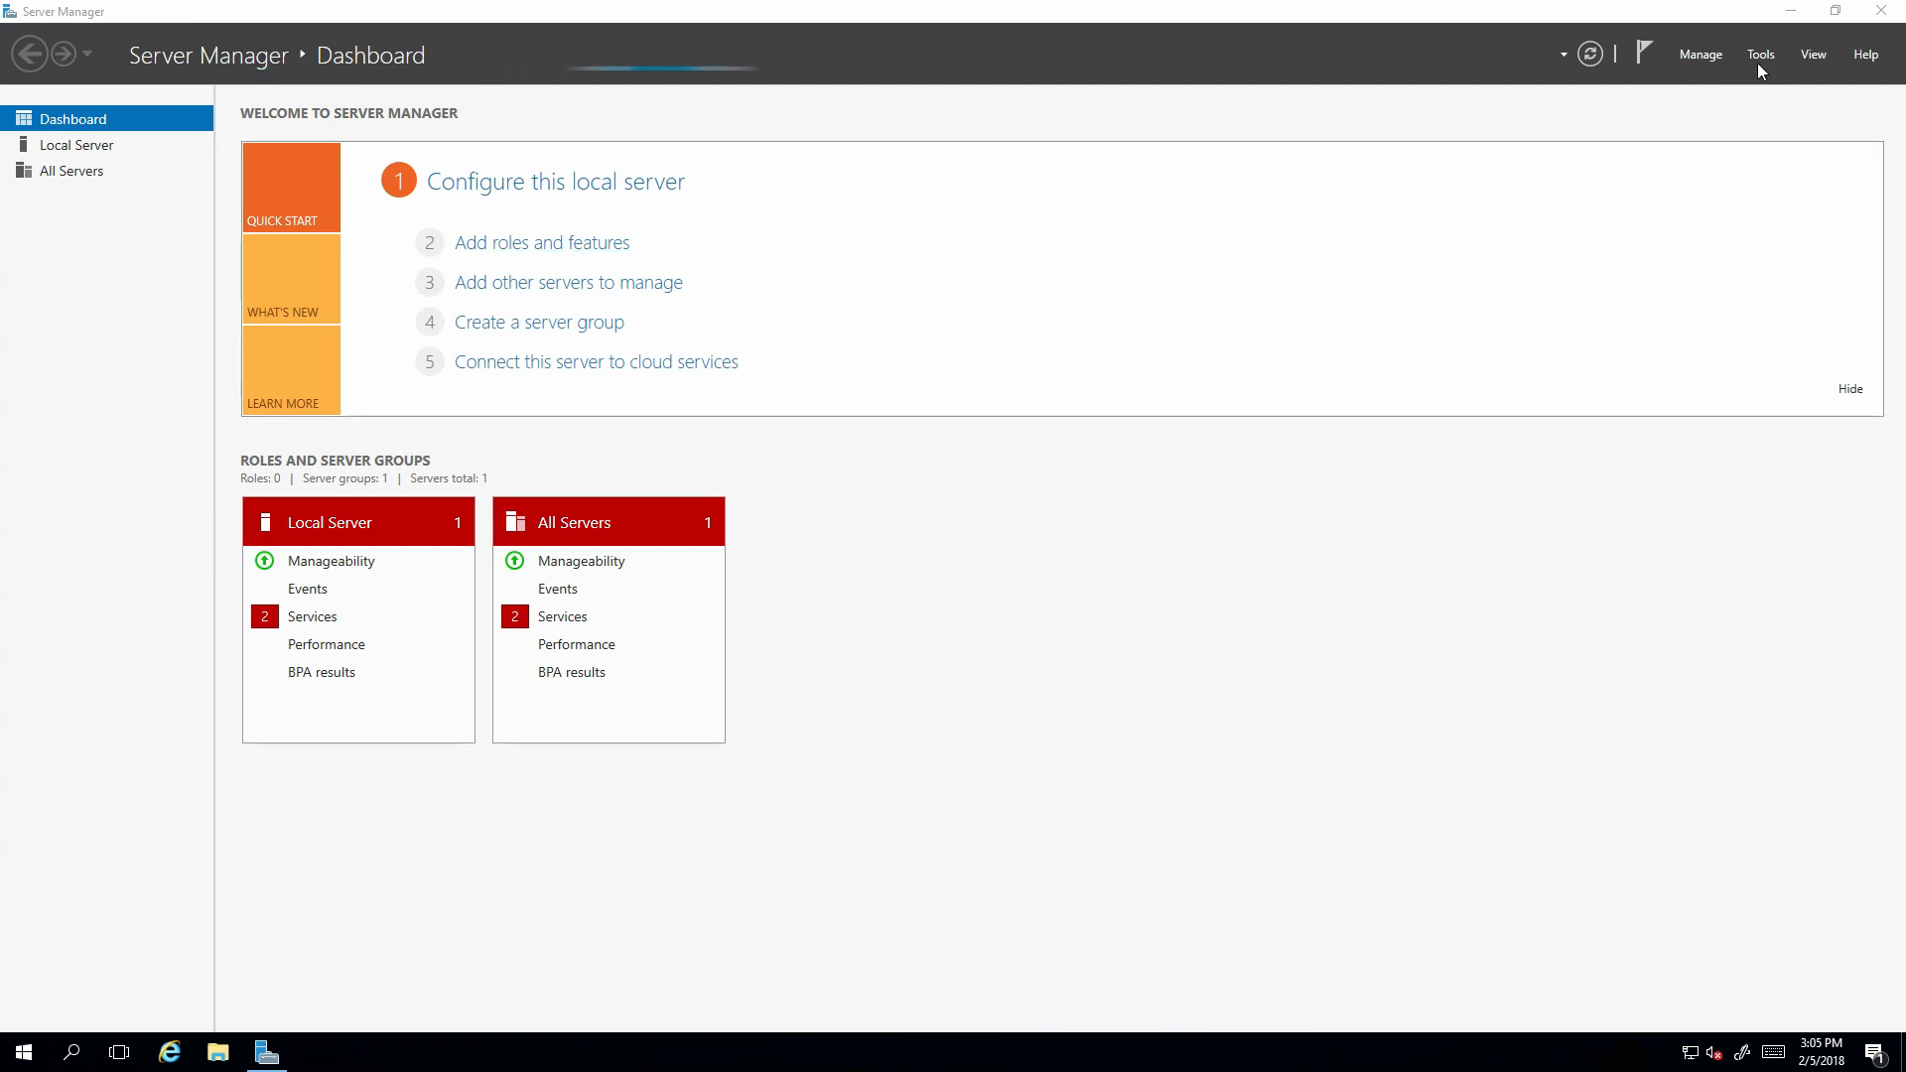
# Complete DHCP post-install configuration, creating security groups and authorizing the server in AD DS.
pyautogui.click(1644, 55)
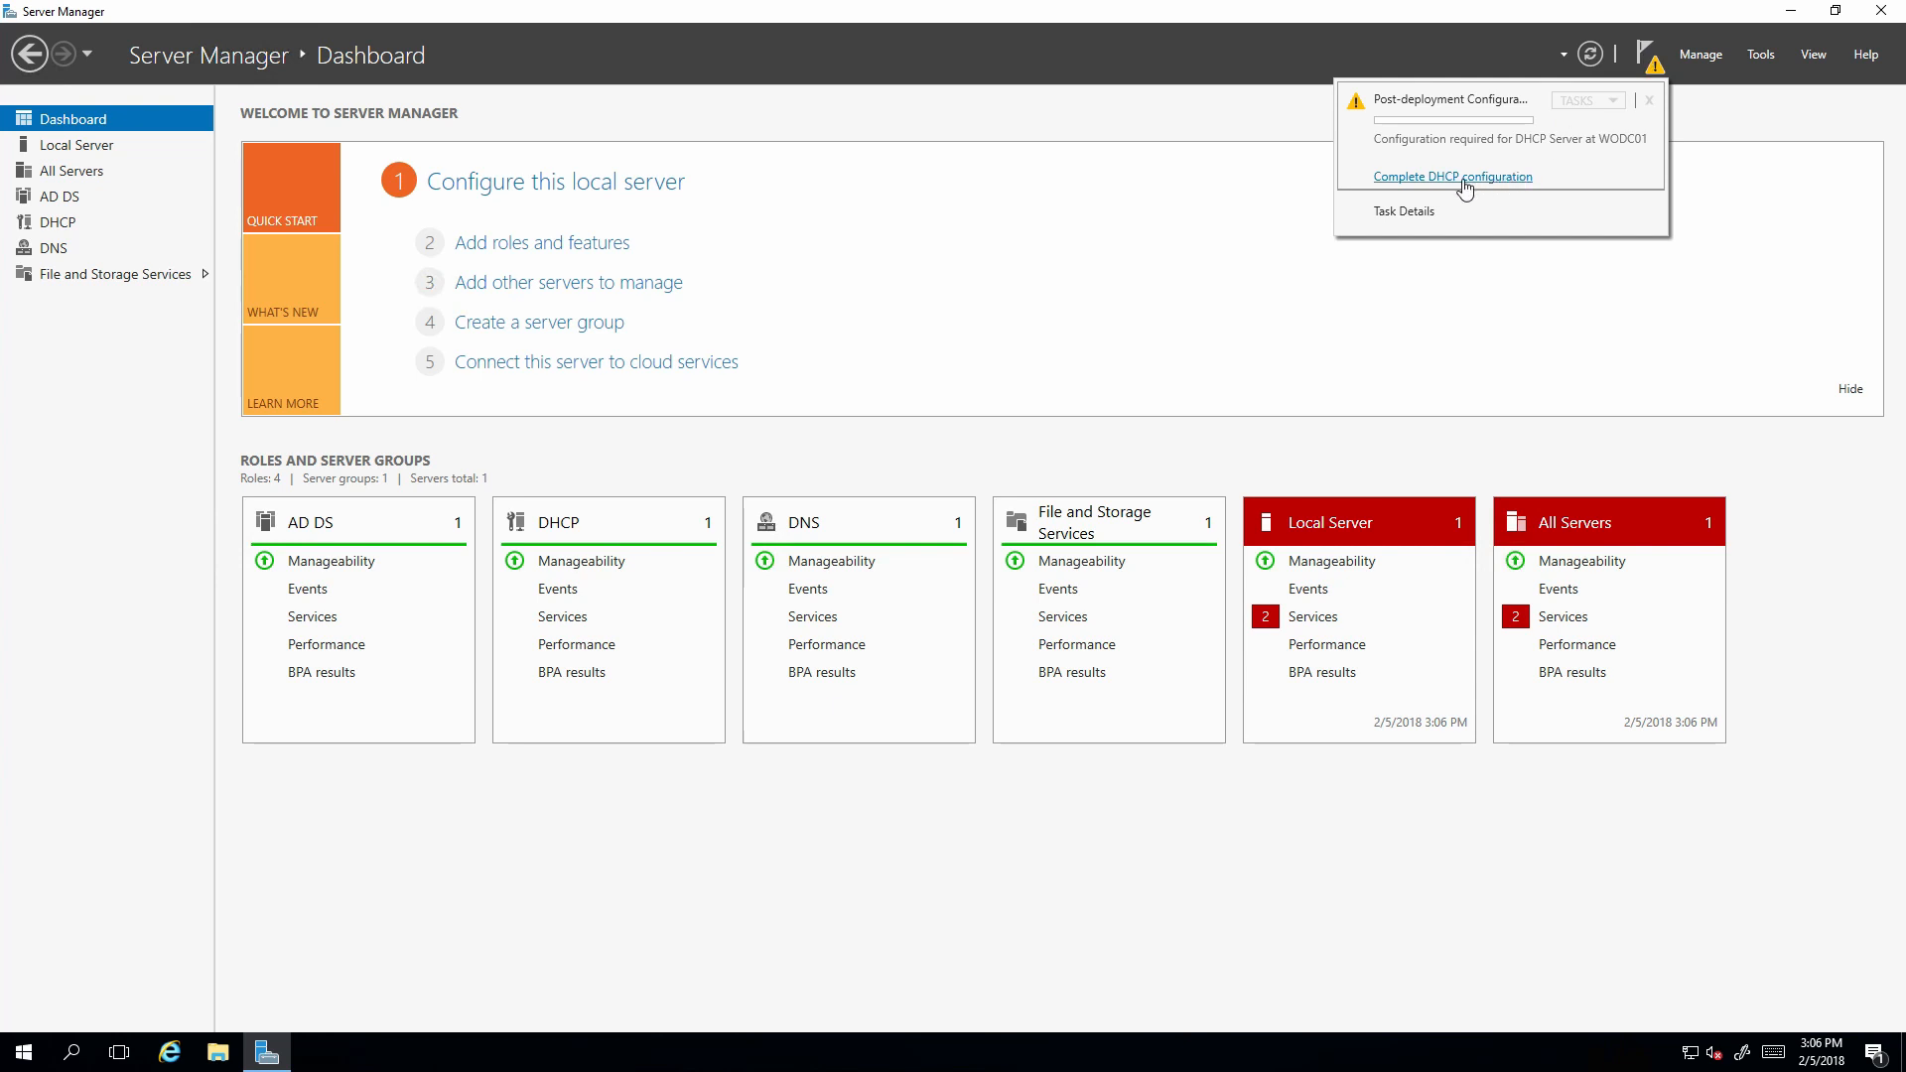
pyautogui.click(1465, 178)
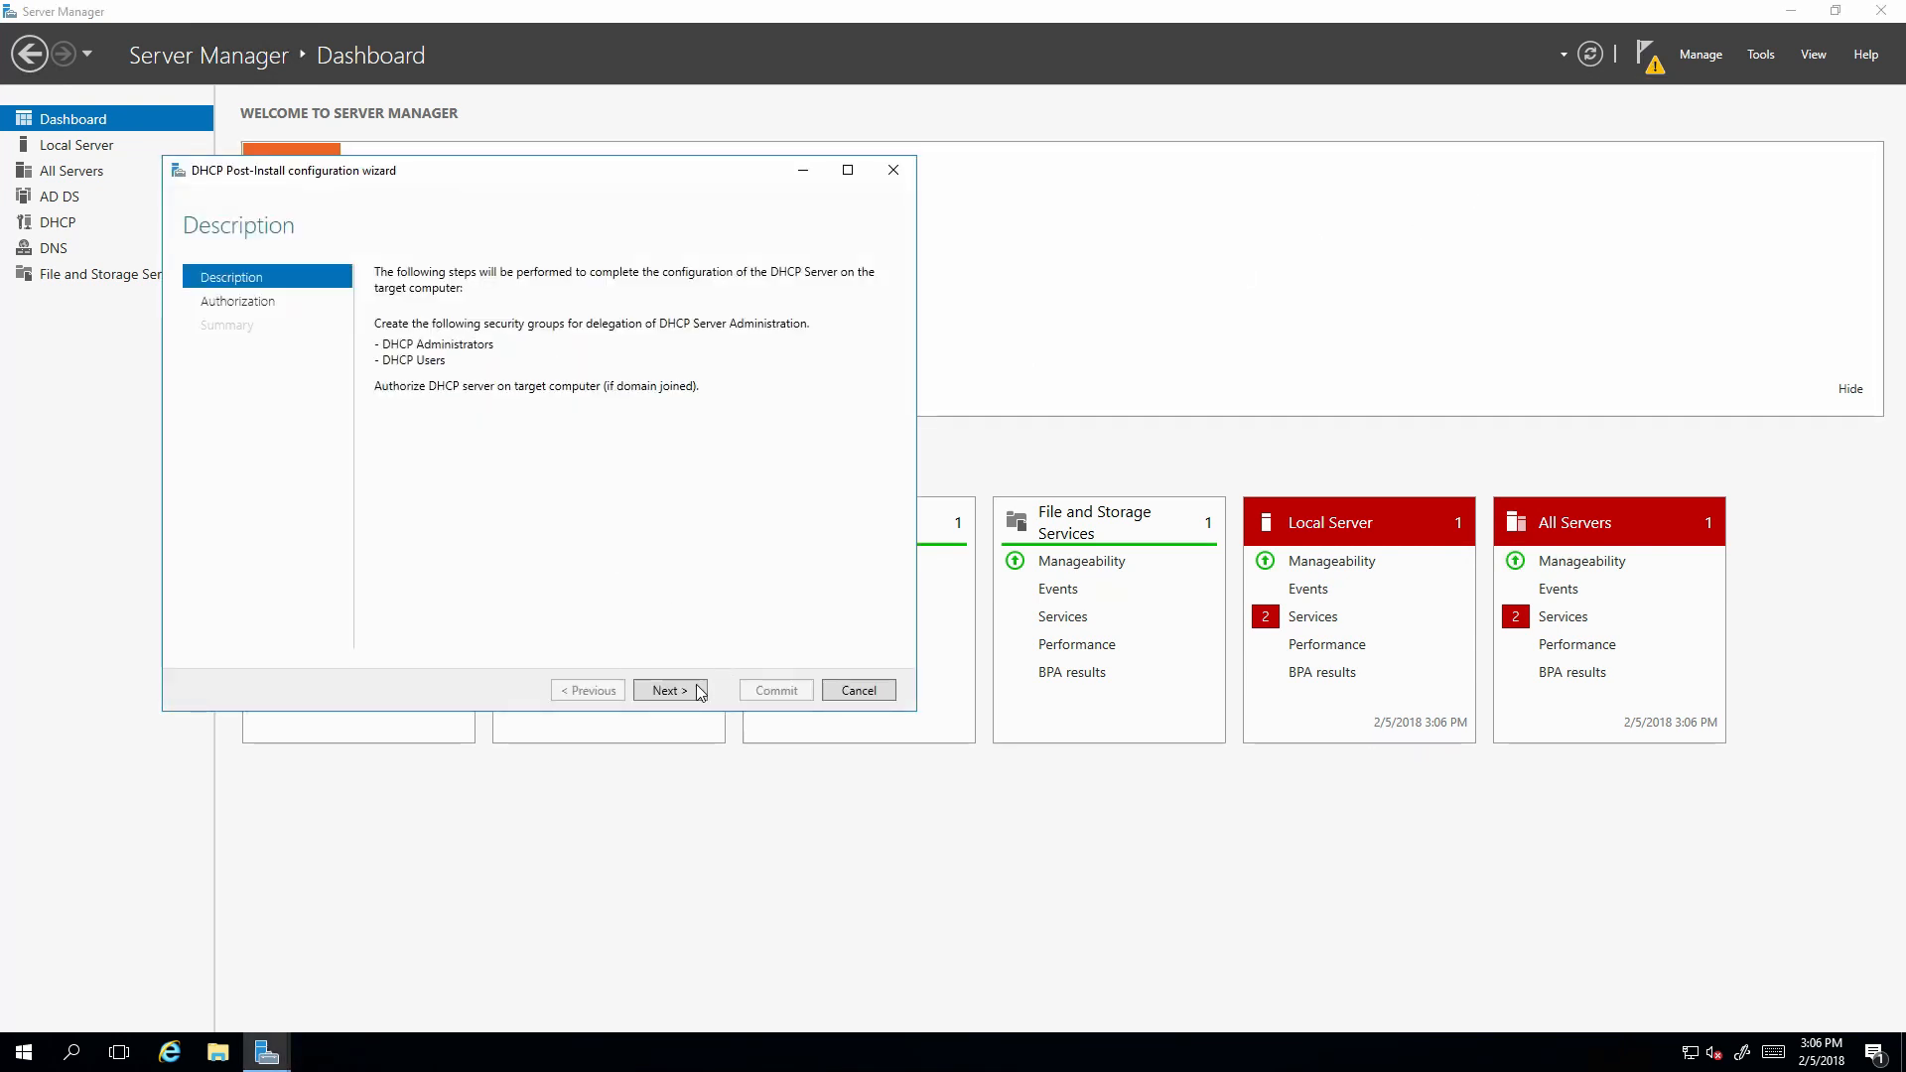
pyautogui.click(692, 694)
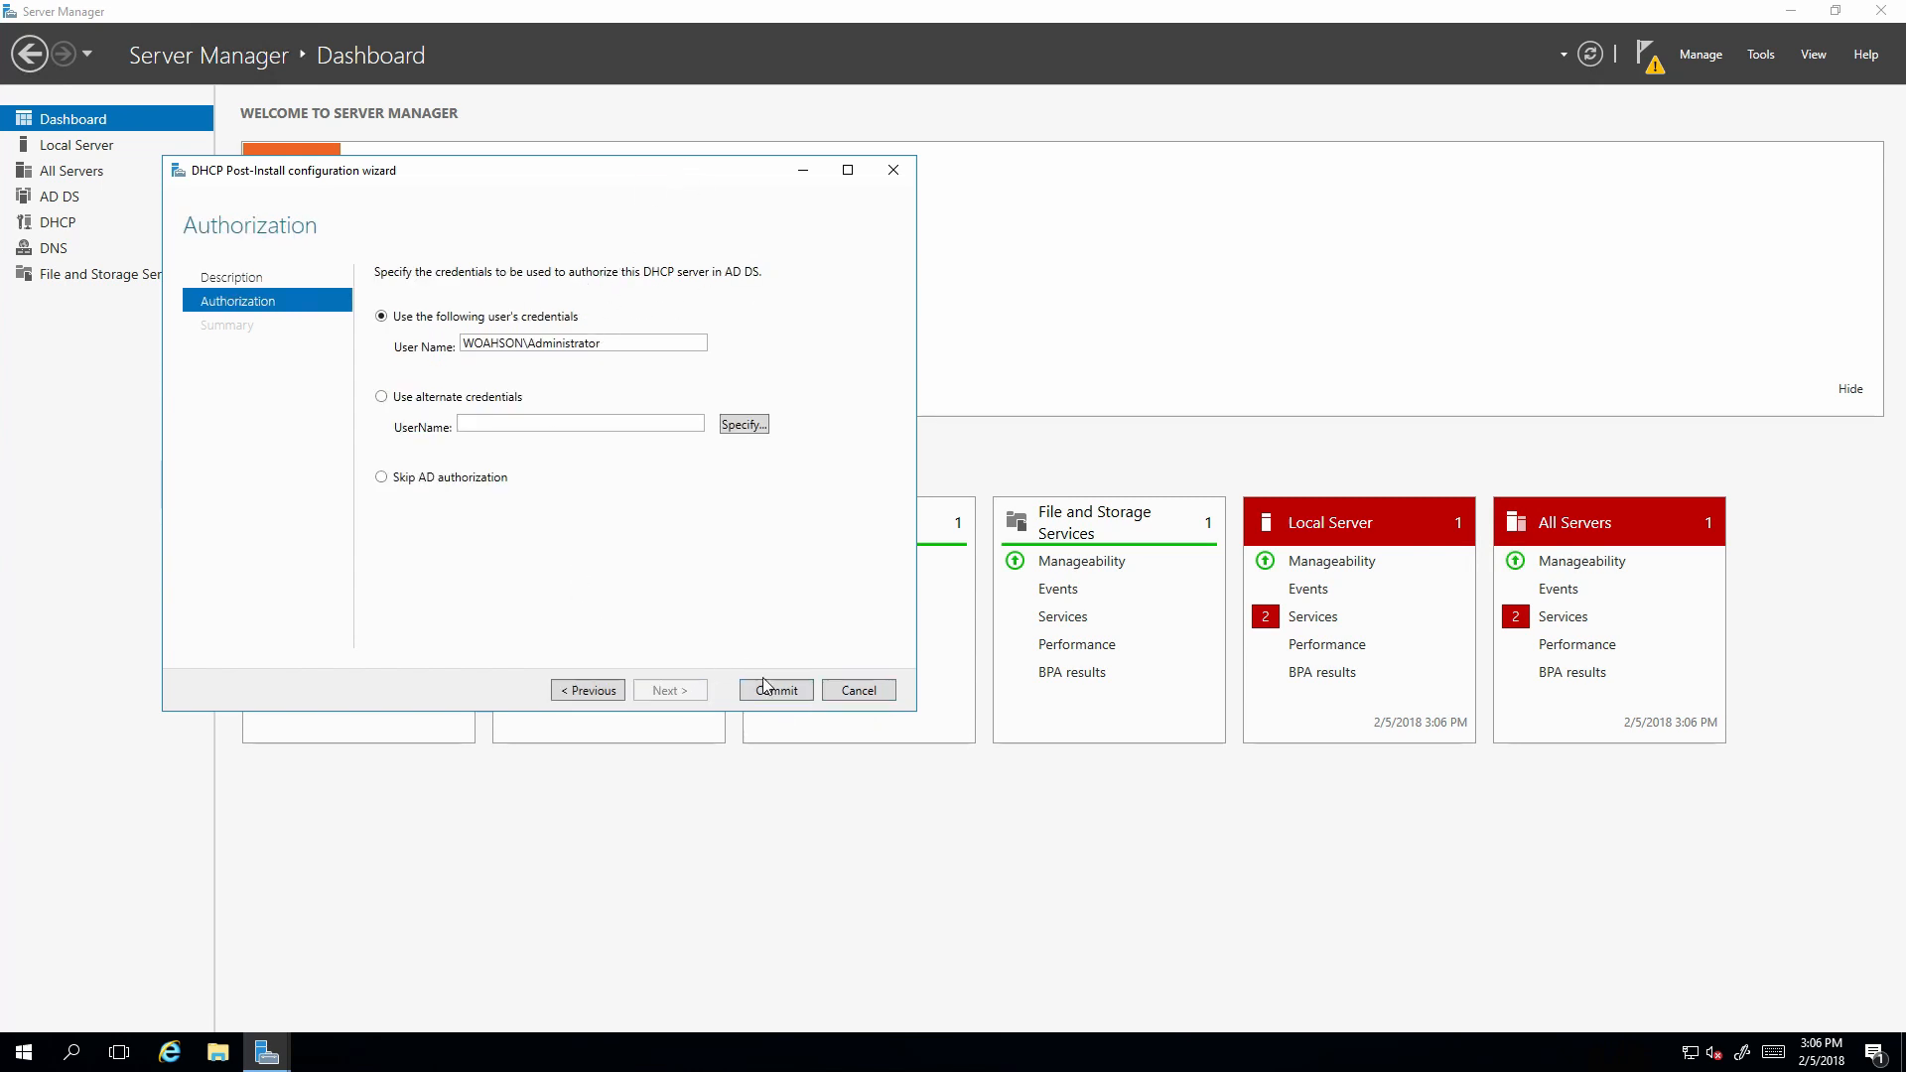
pyautogui.click(795, 695)
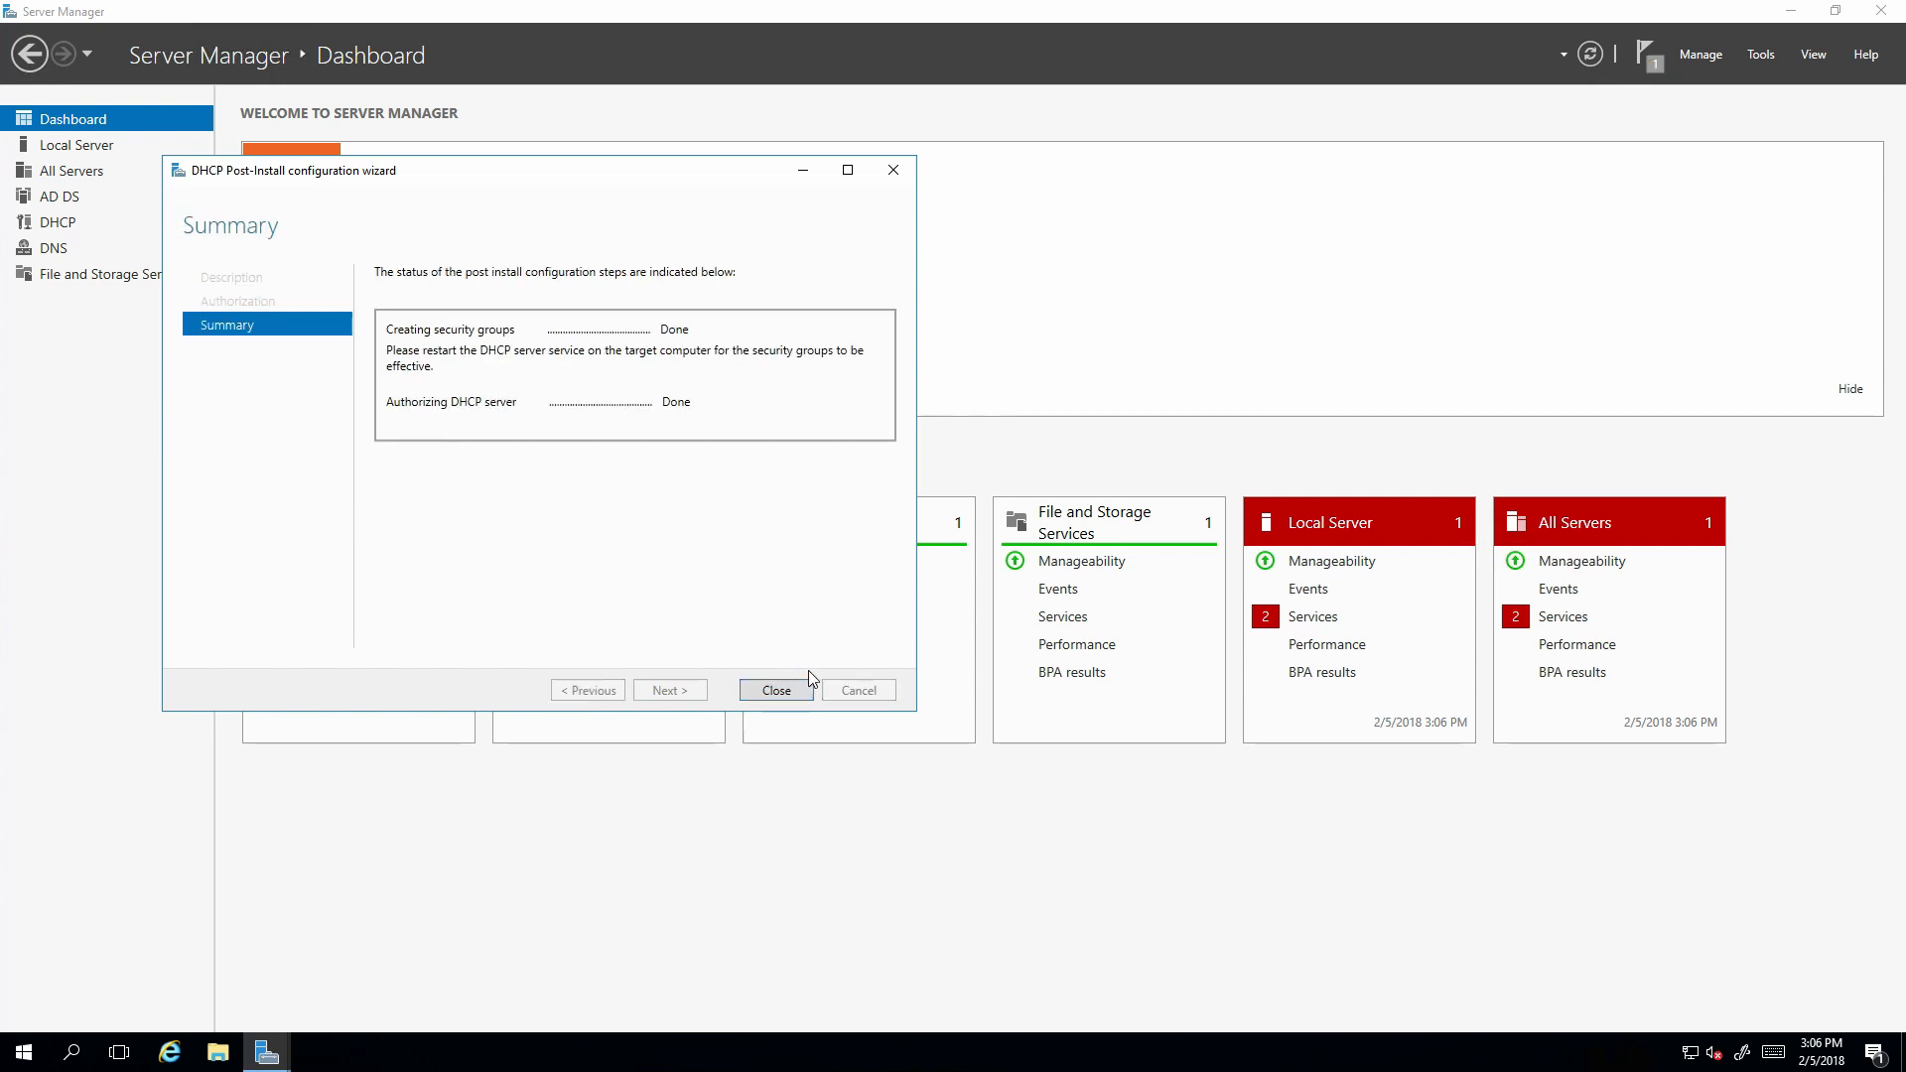
pyautogui.click(776, 690)
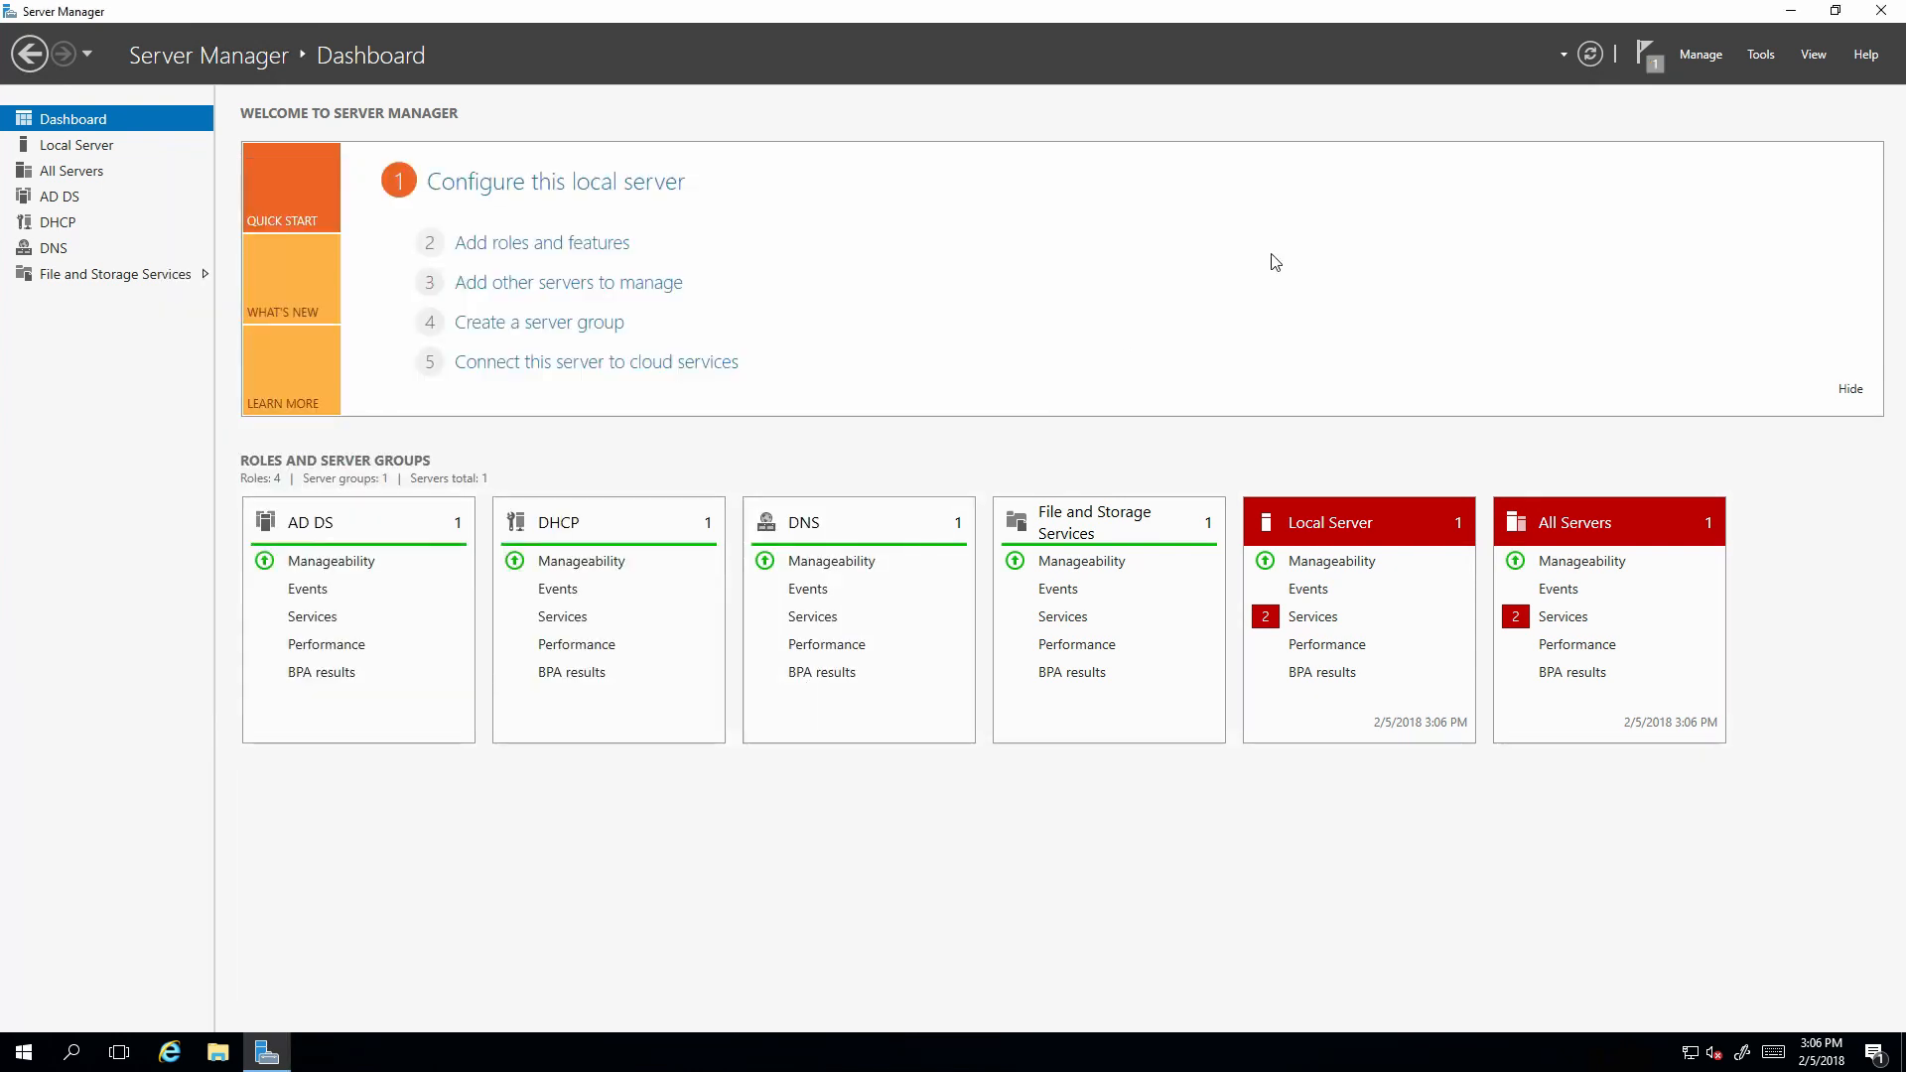
# Open the DHCP console, enlarge it, and expand wodc01.woahson.com down to IPv4.
pyautogui.click(1760, 55)
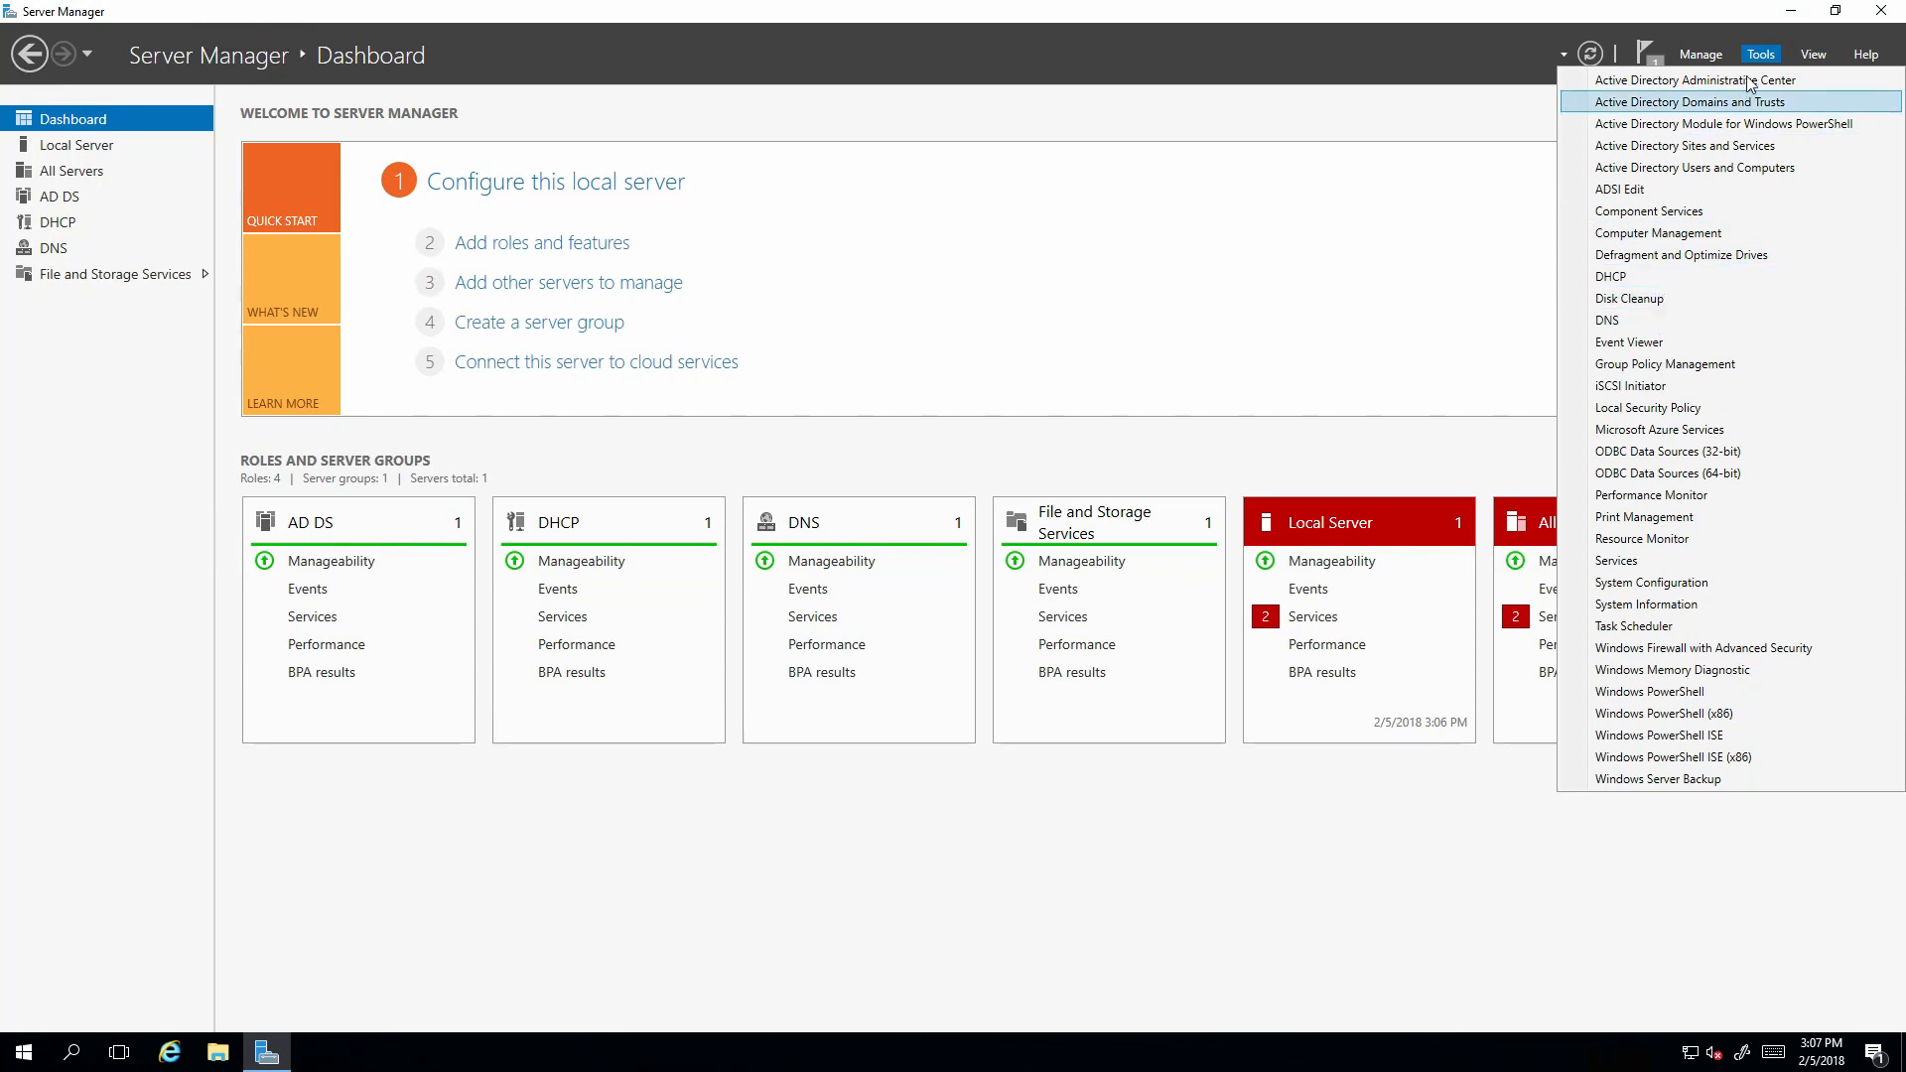
pyautogui.click(1661, 282)
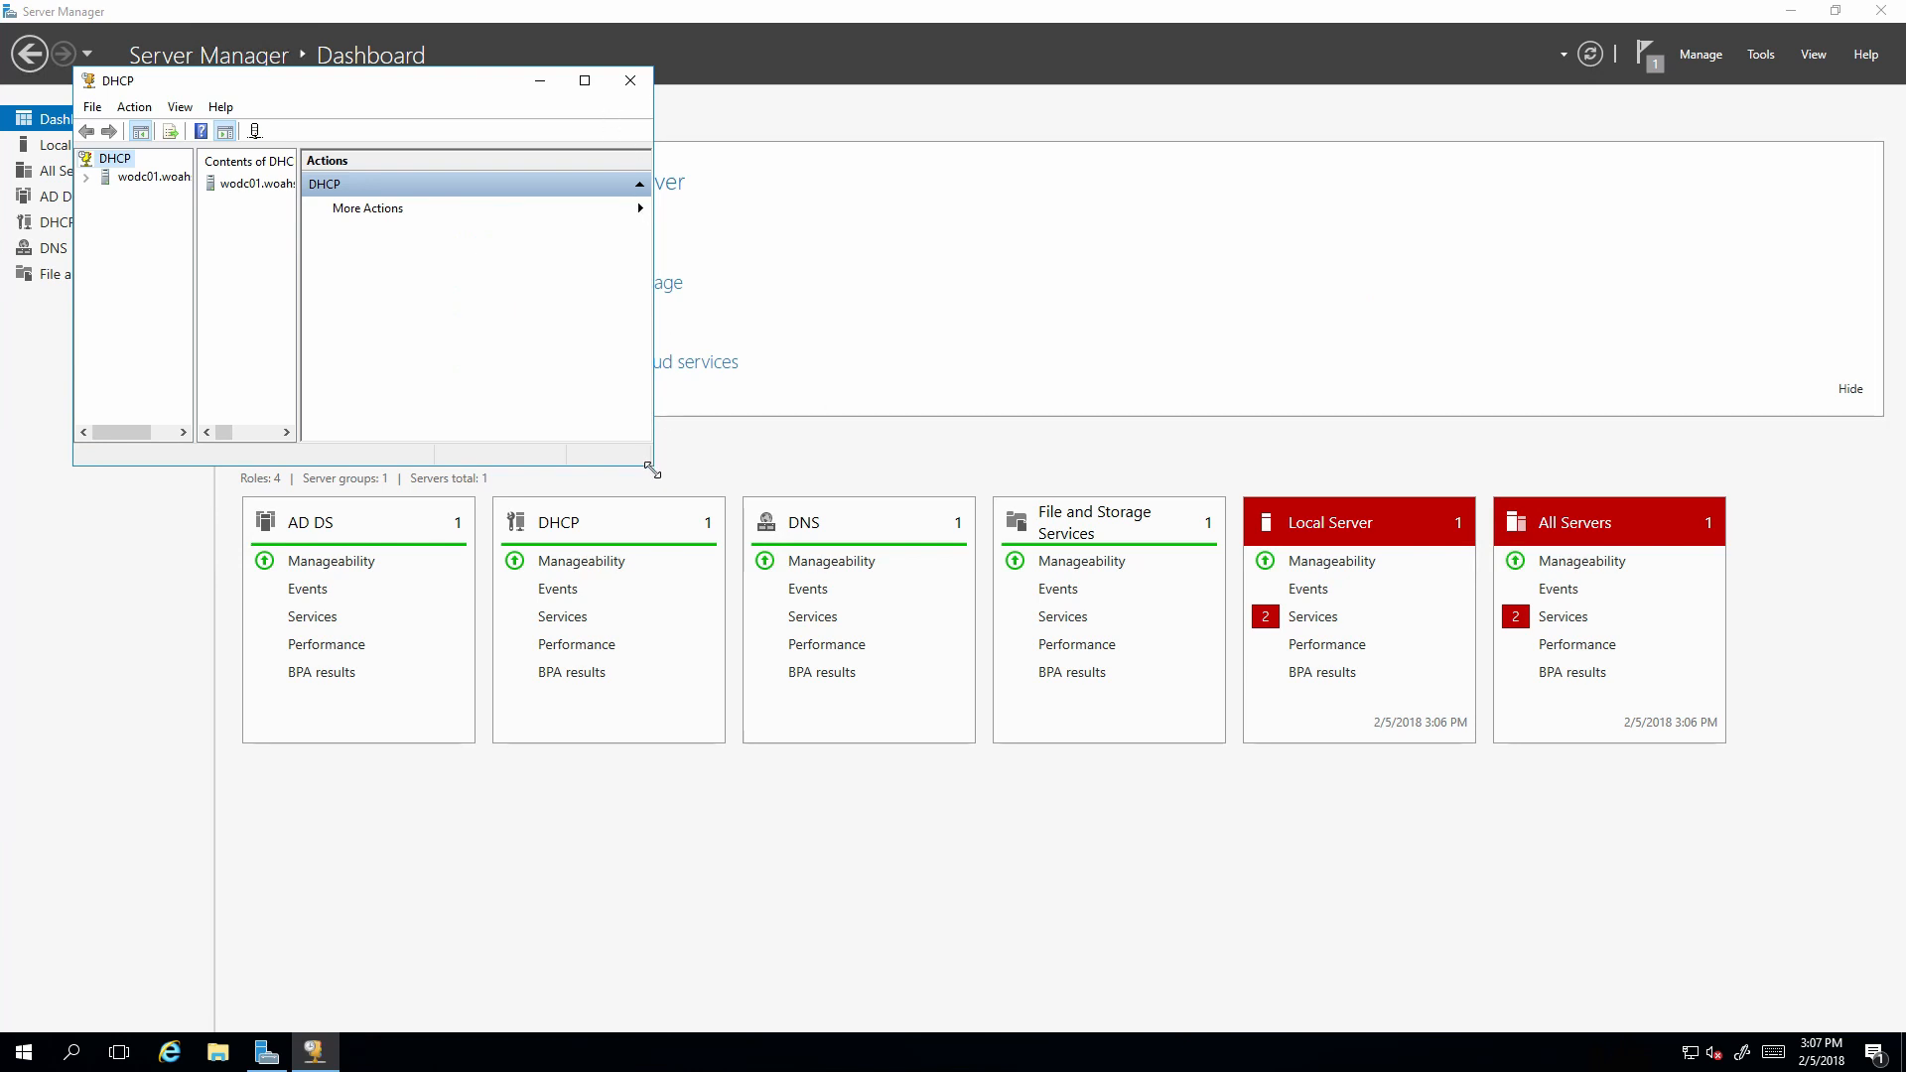
pyautogui.moveTo(653, 463); pyautogui.dragTo(1361, 704)
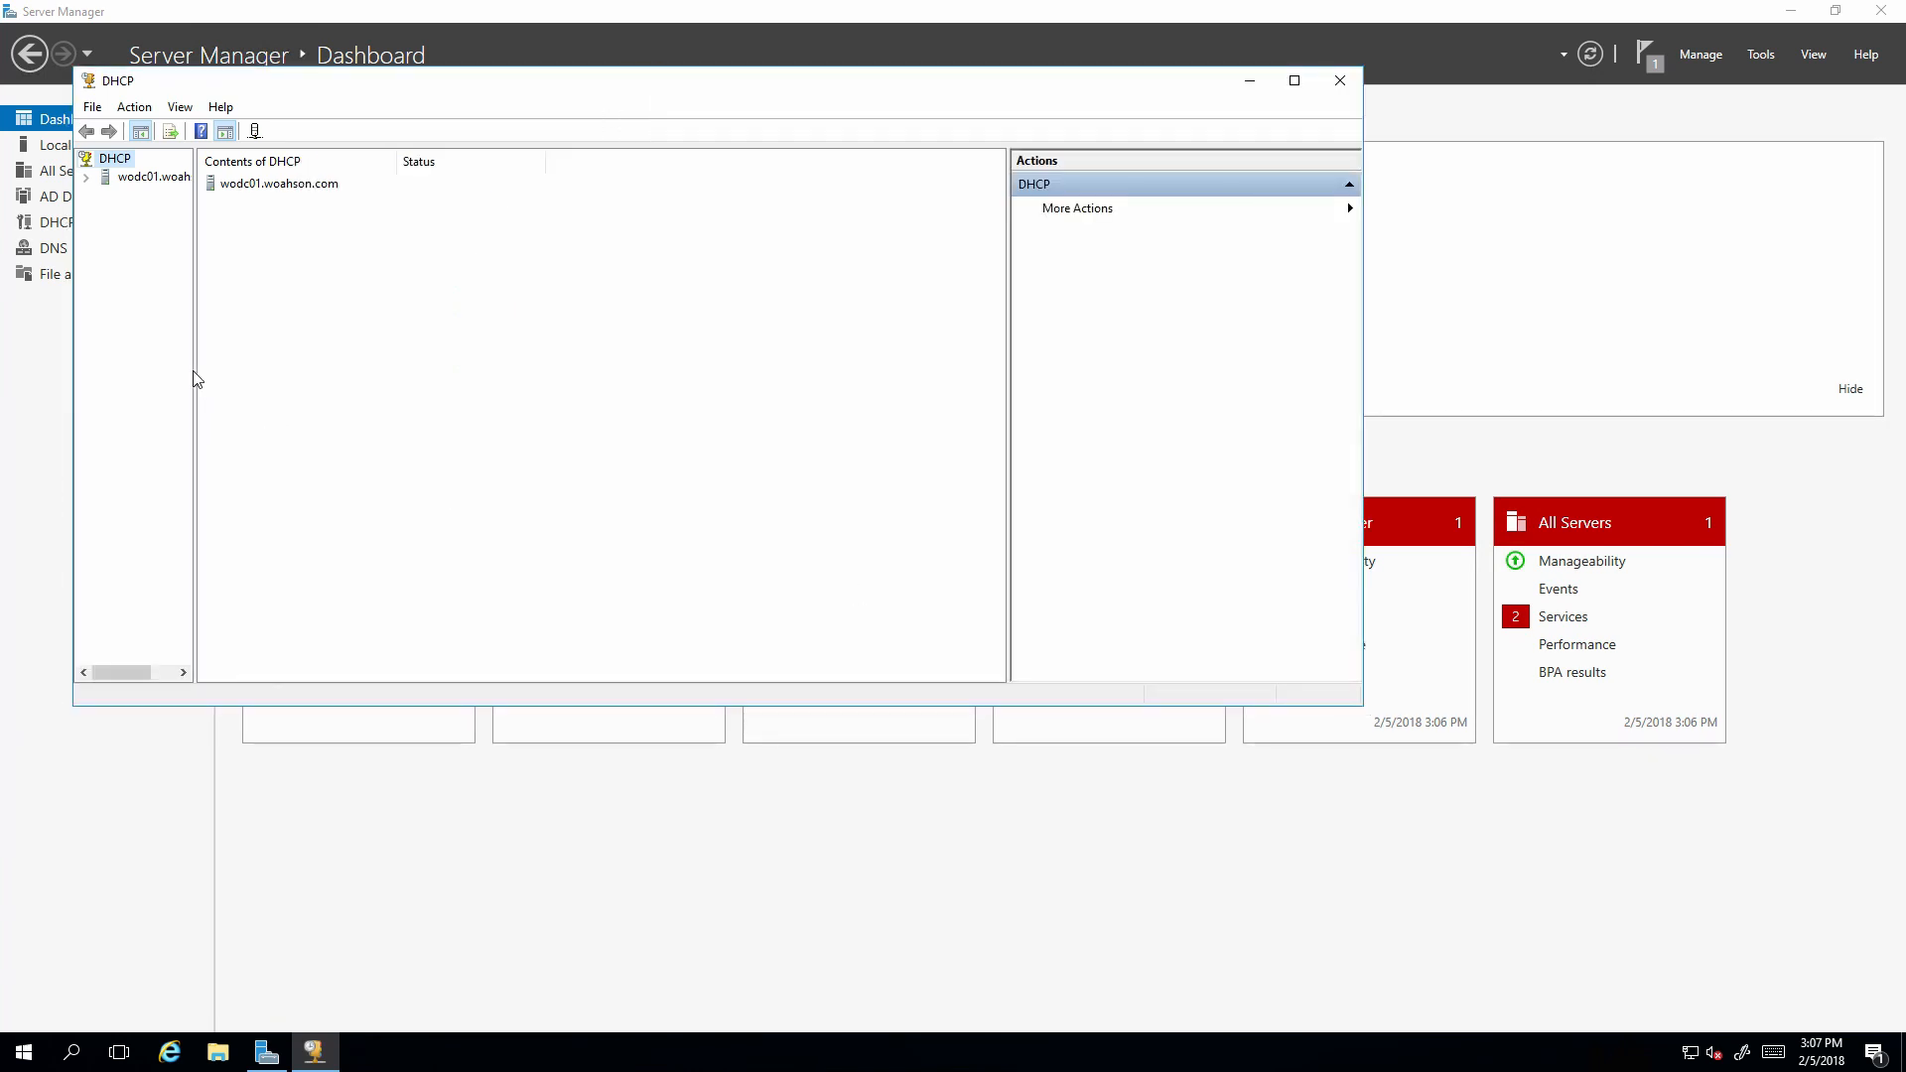
pyautogui.moveTo(195, 379); pyautogui.dragTo(474, 402)
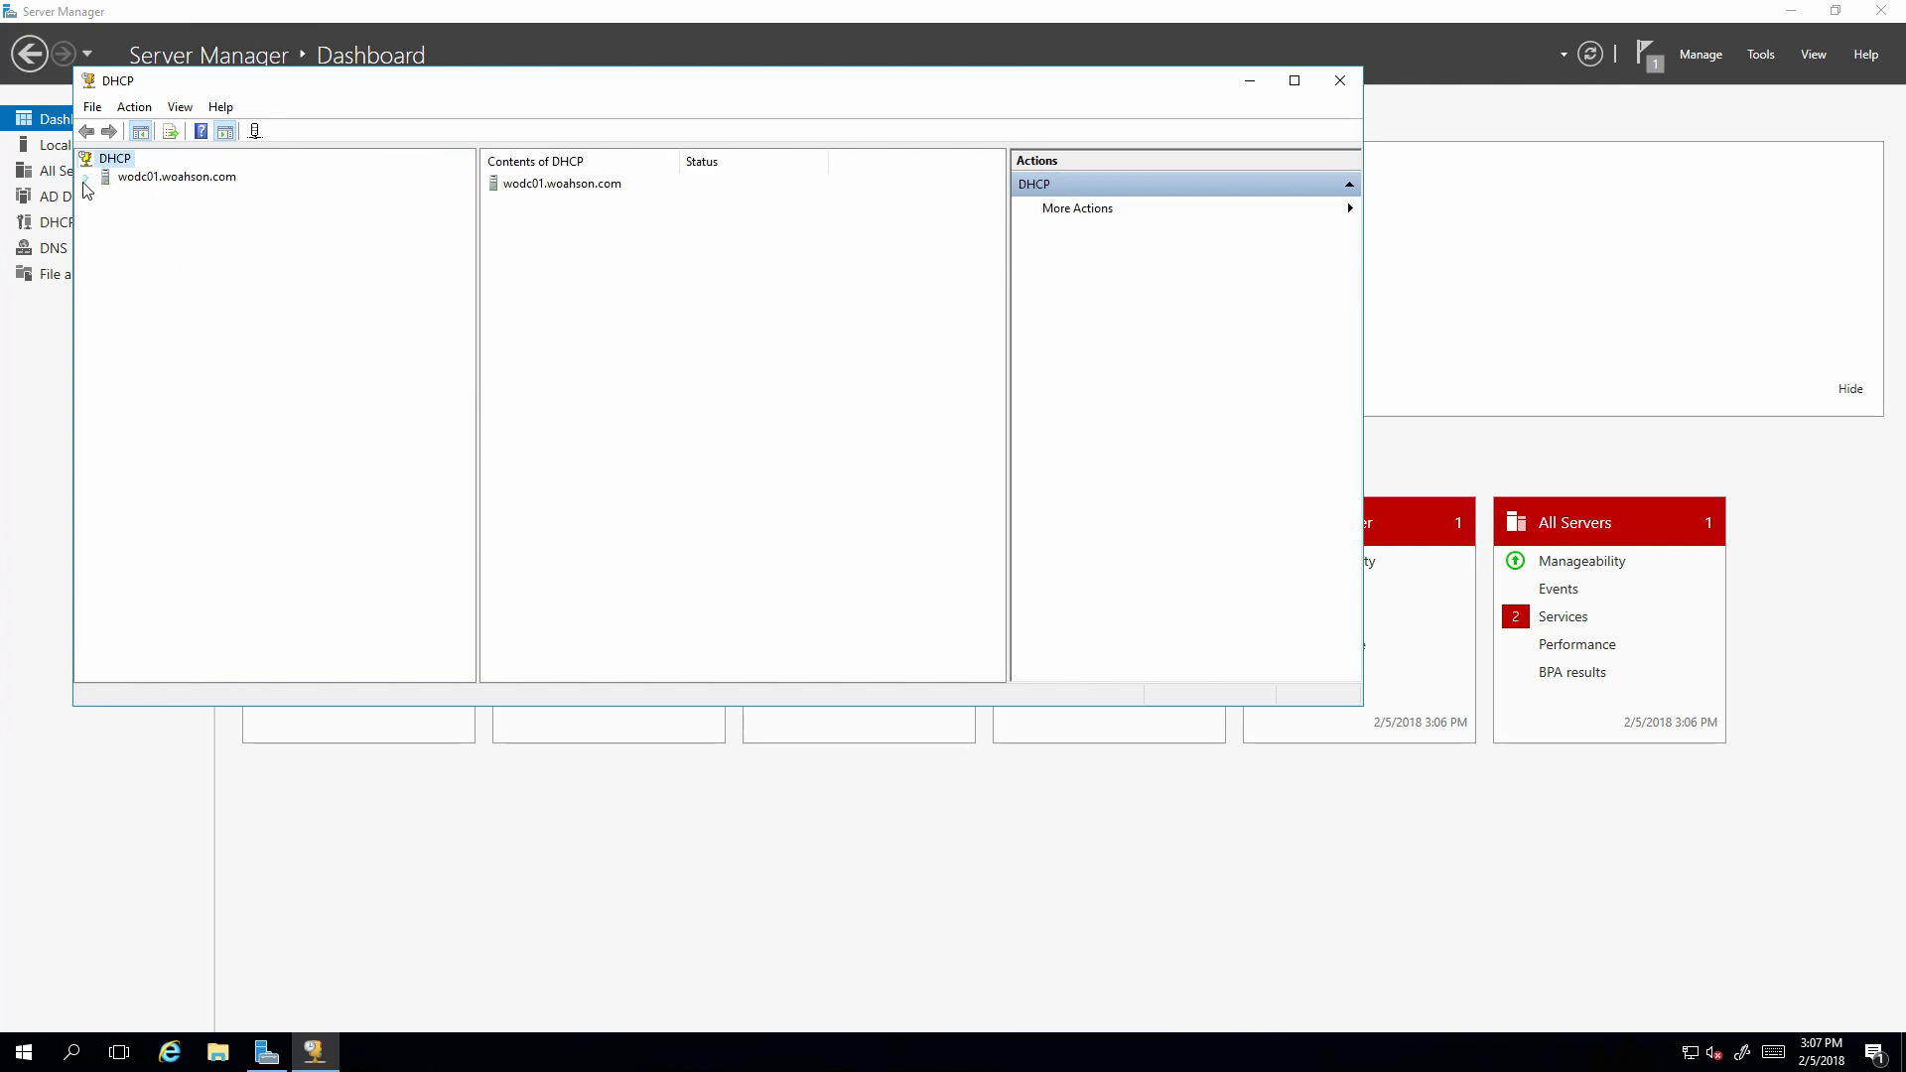
pyautogui.doubleClick(124, 182)
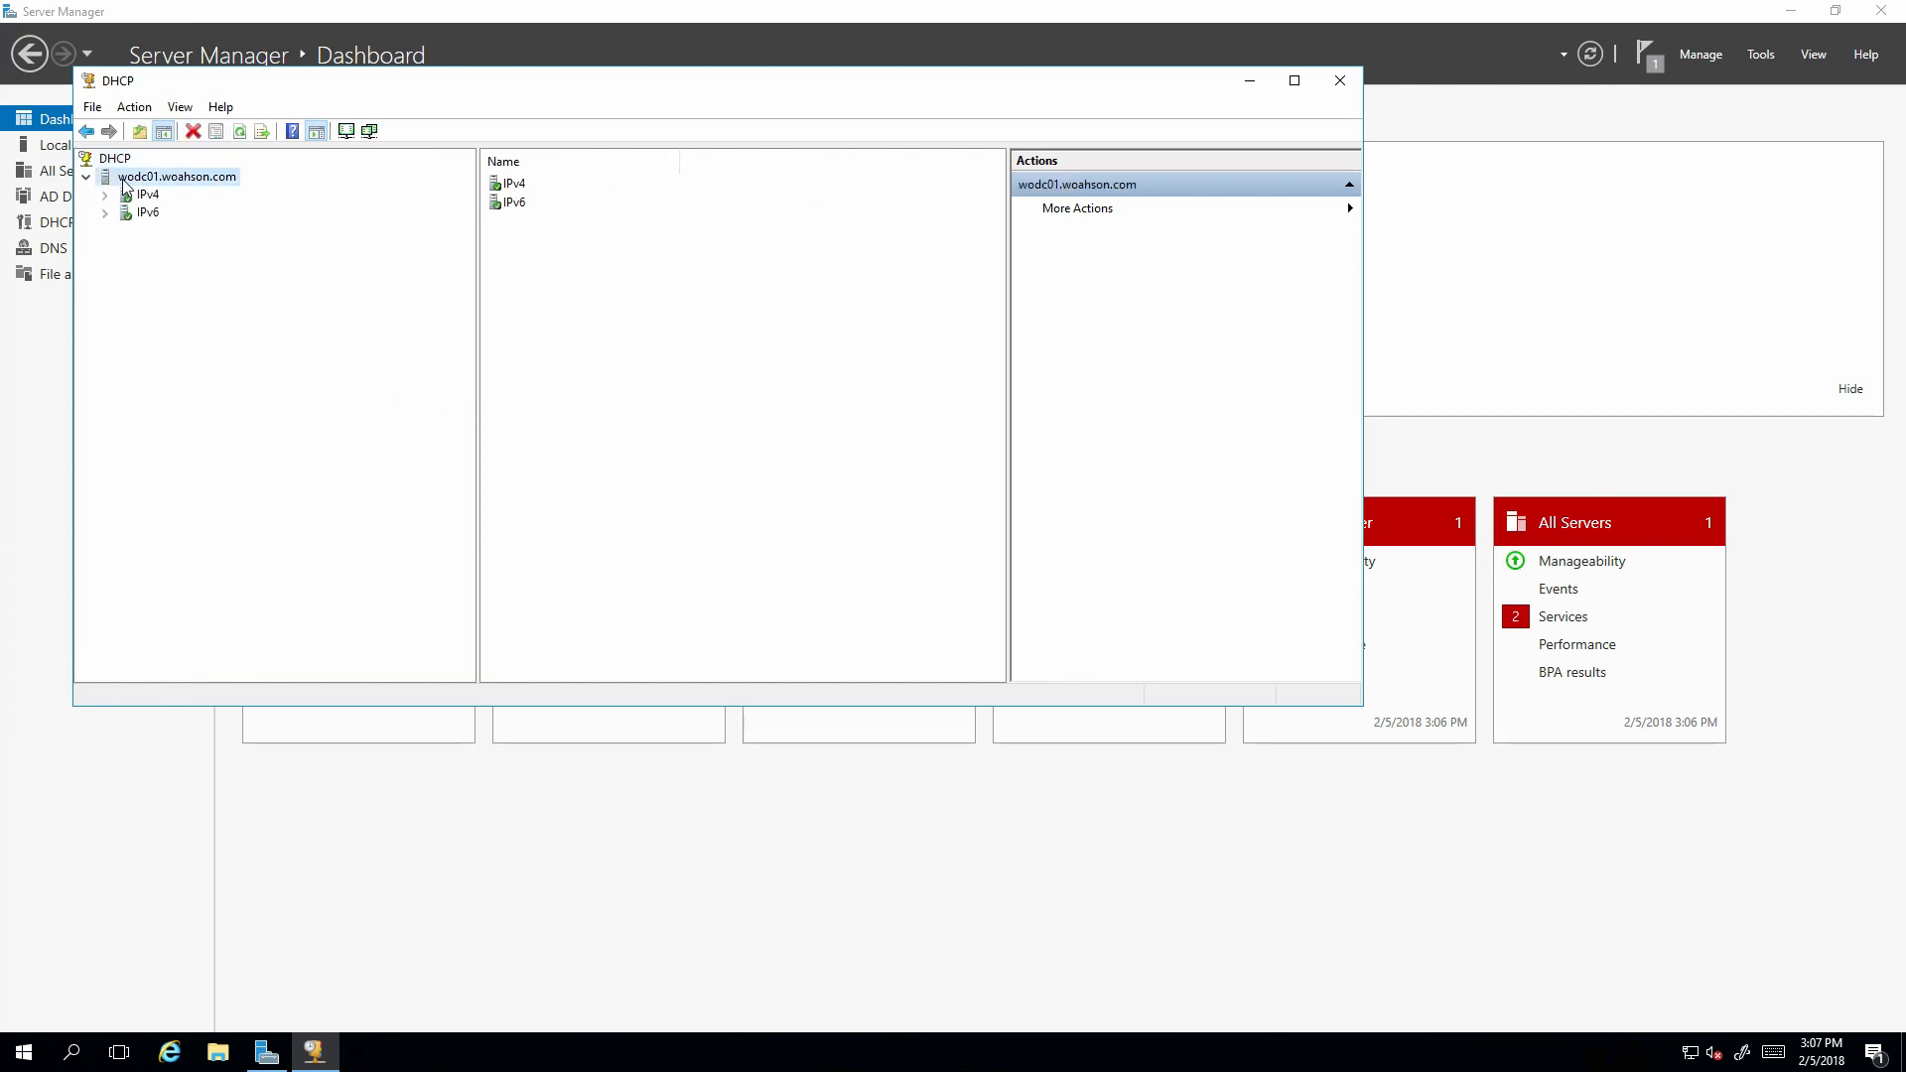
pyautogui.doubleClick(131, 197)
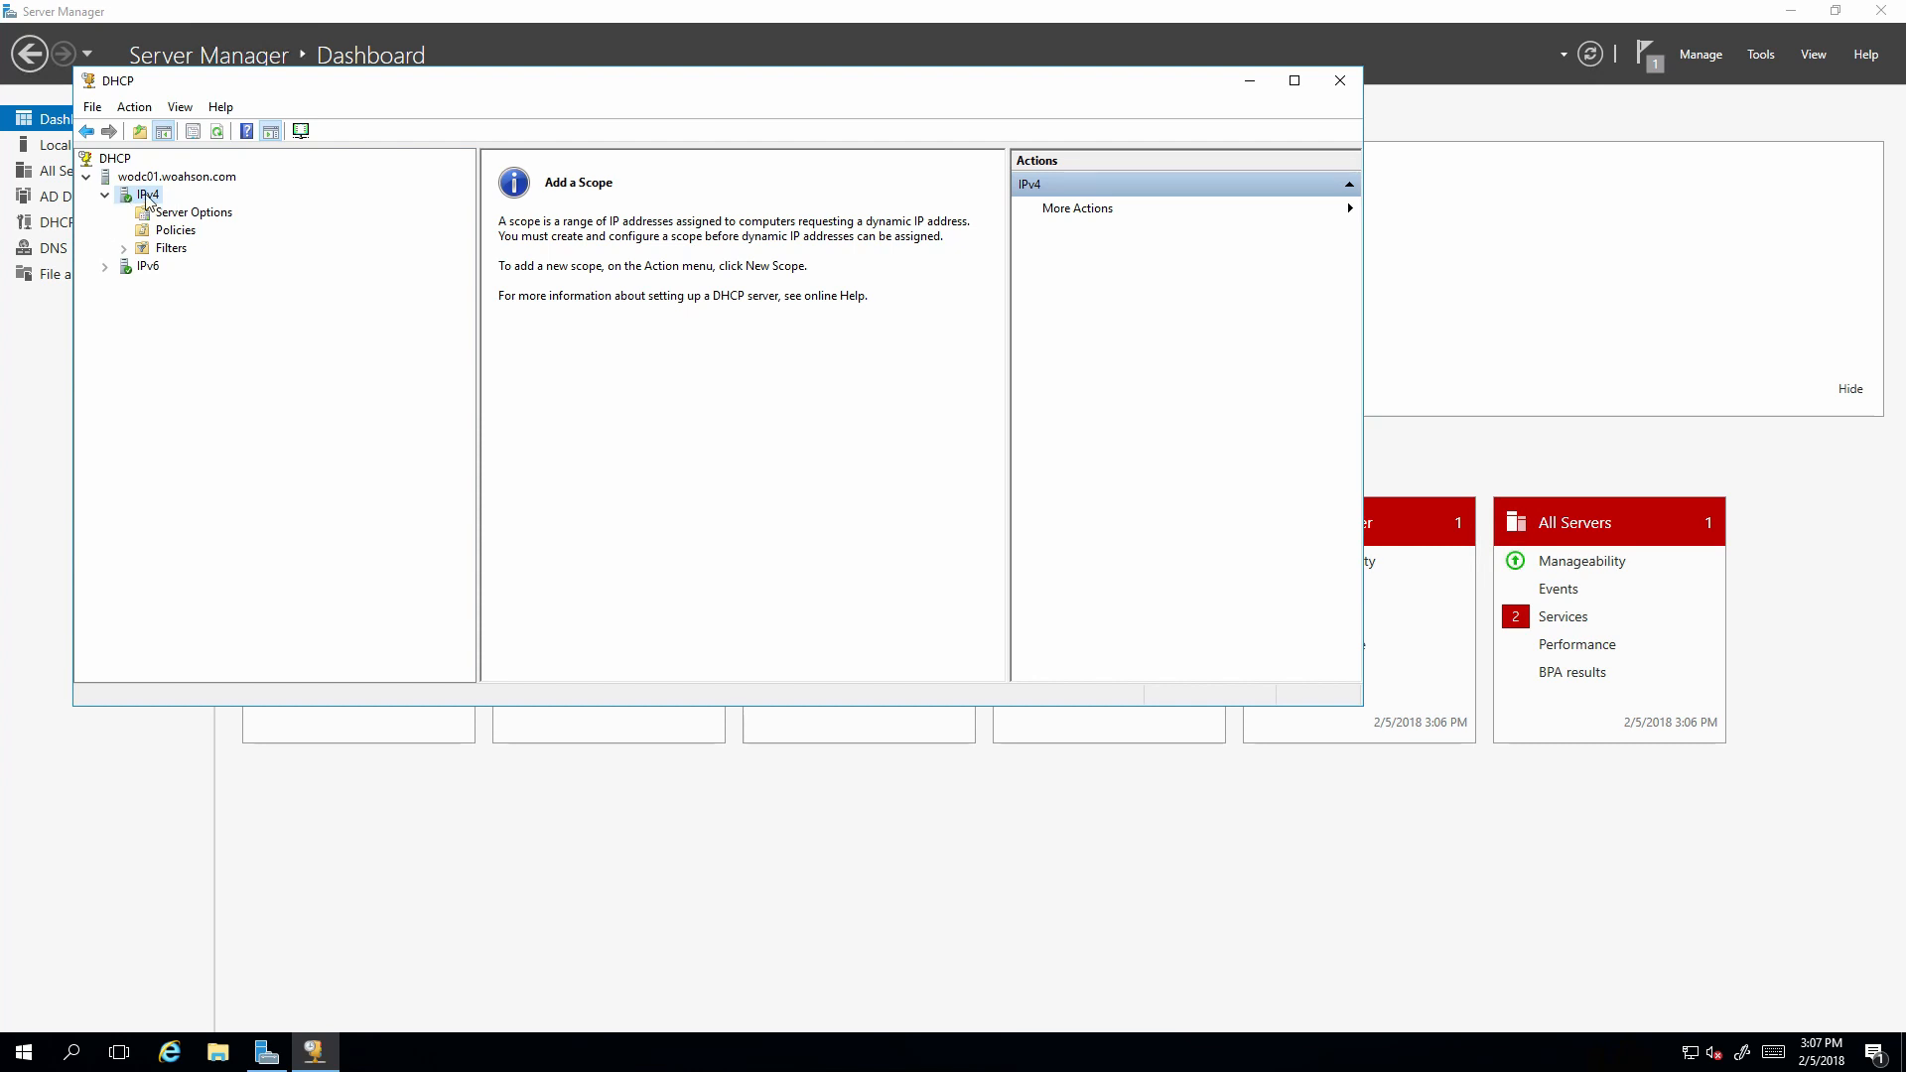
pyautogui.rightClick(146, 196)
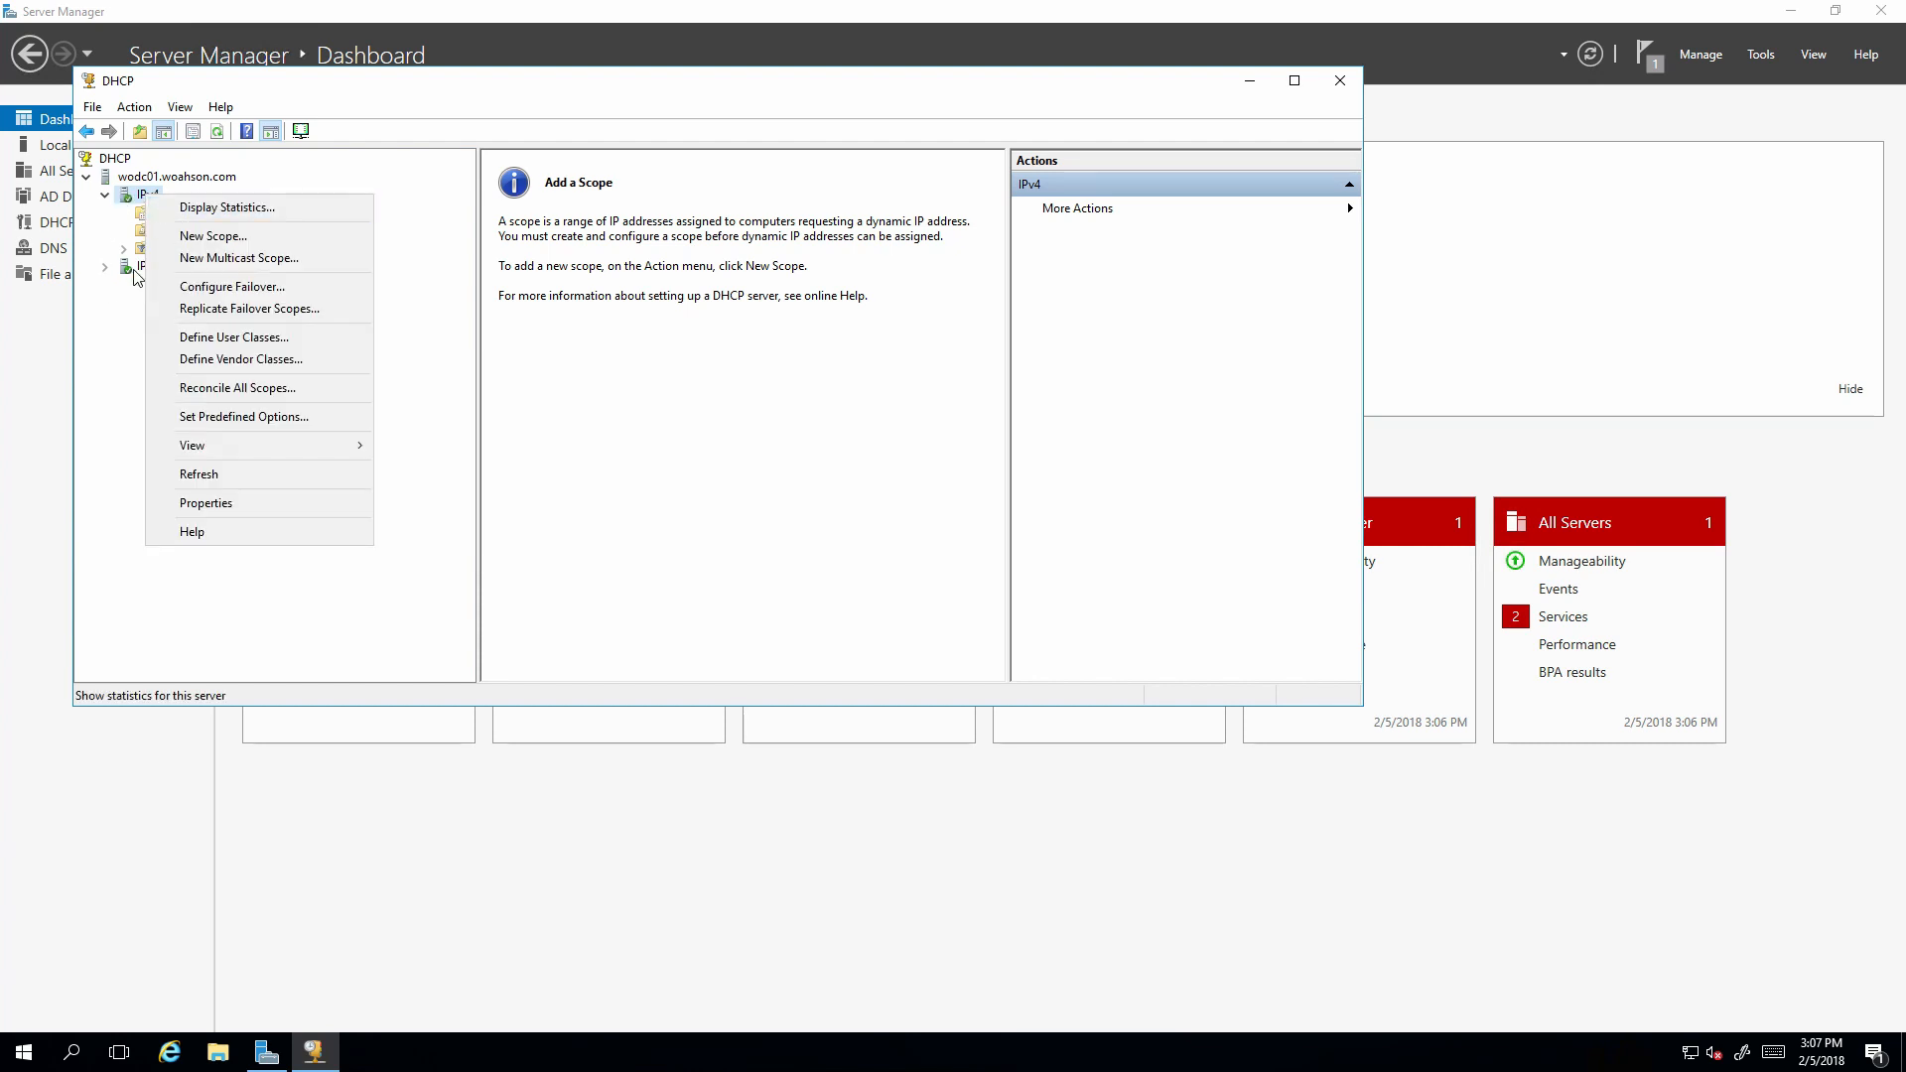
# Start a New Scope on IPv4 named woahson_DHCP.
pyautogui.click(185, 236)
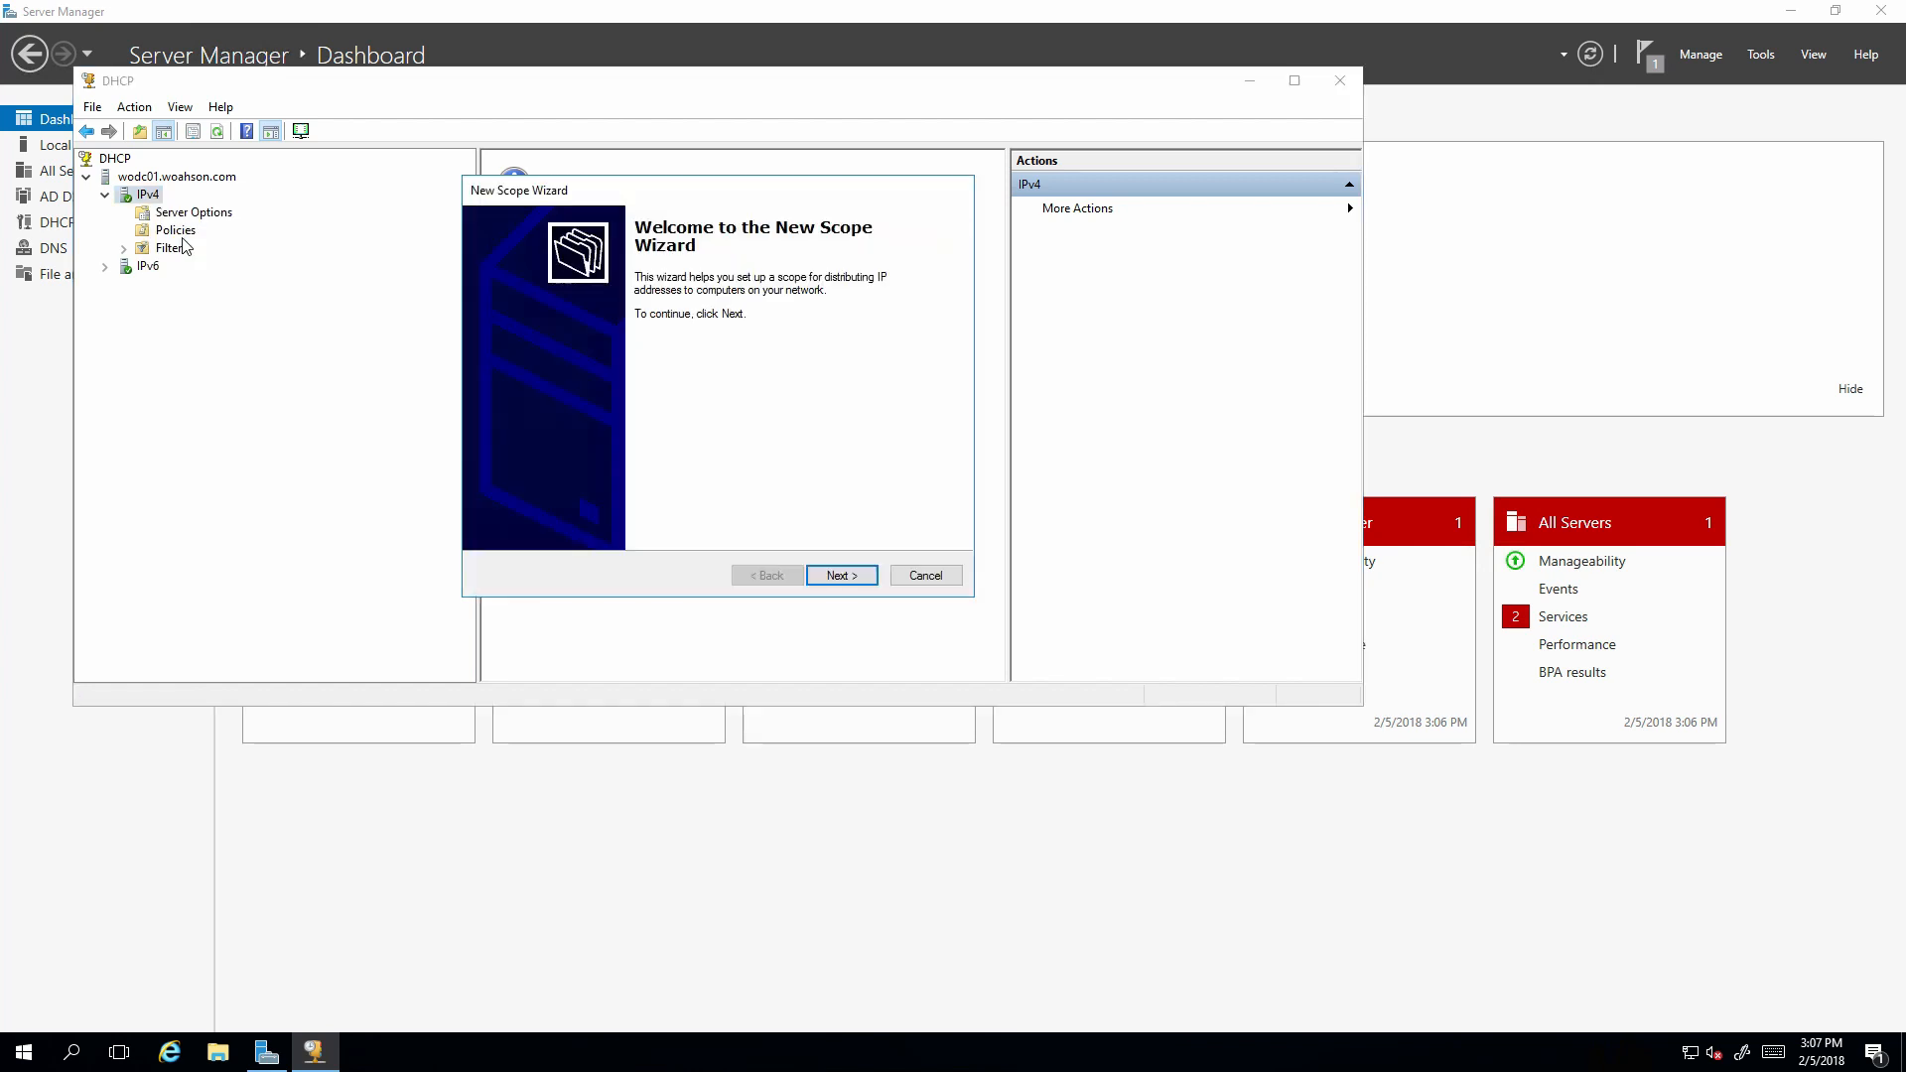
pyautogui.click(826, 571)
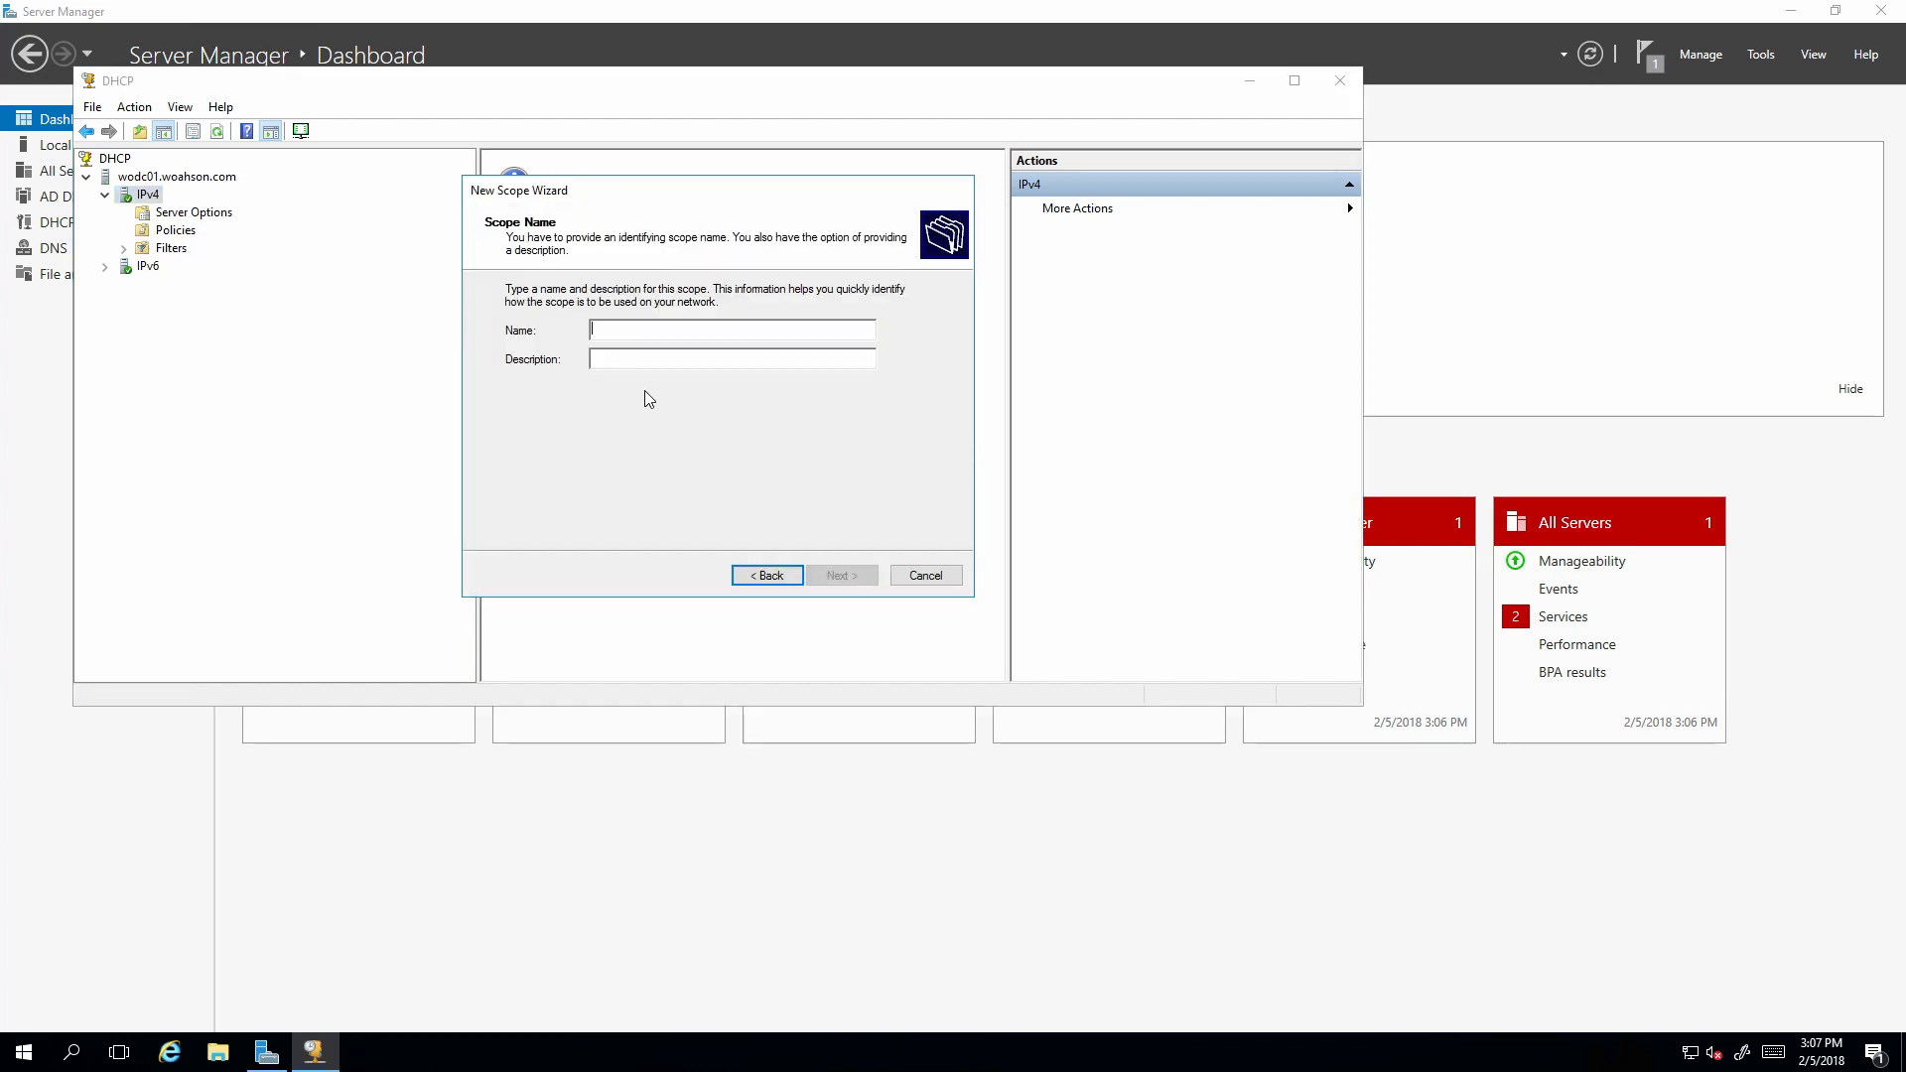
pyautogui.write('woahson_DHCP')
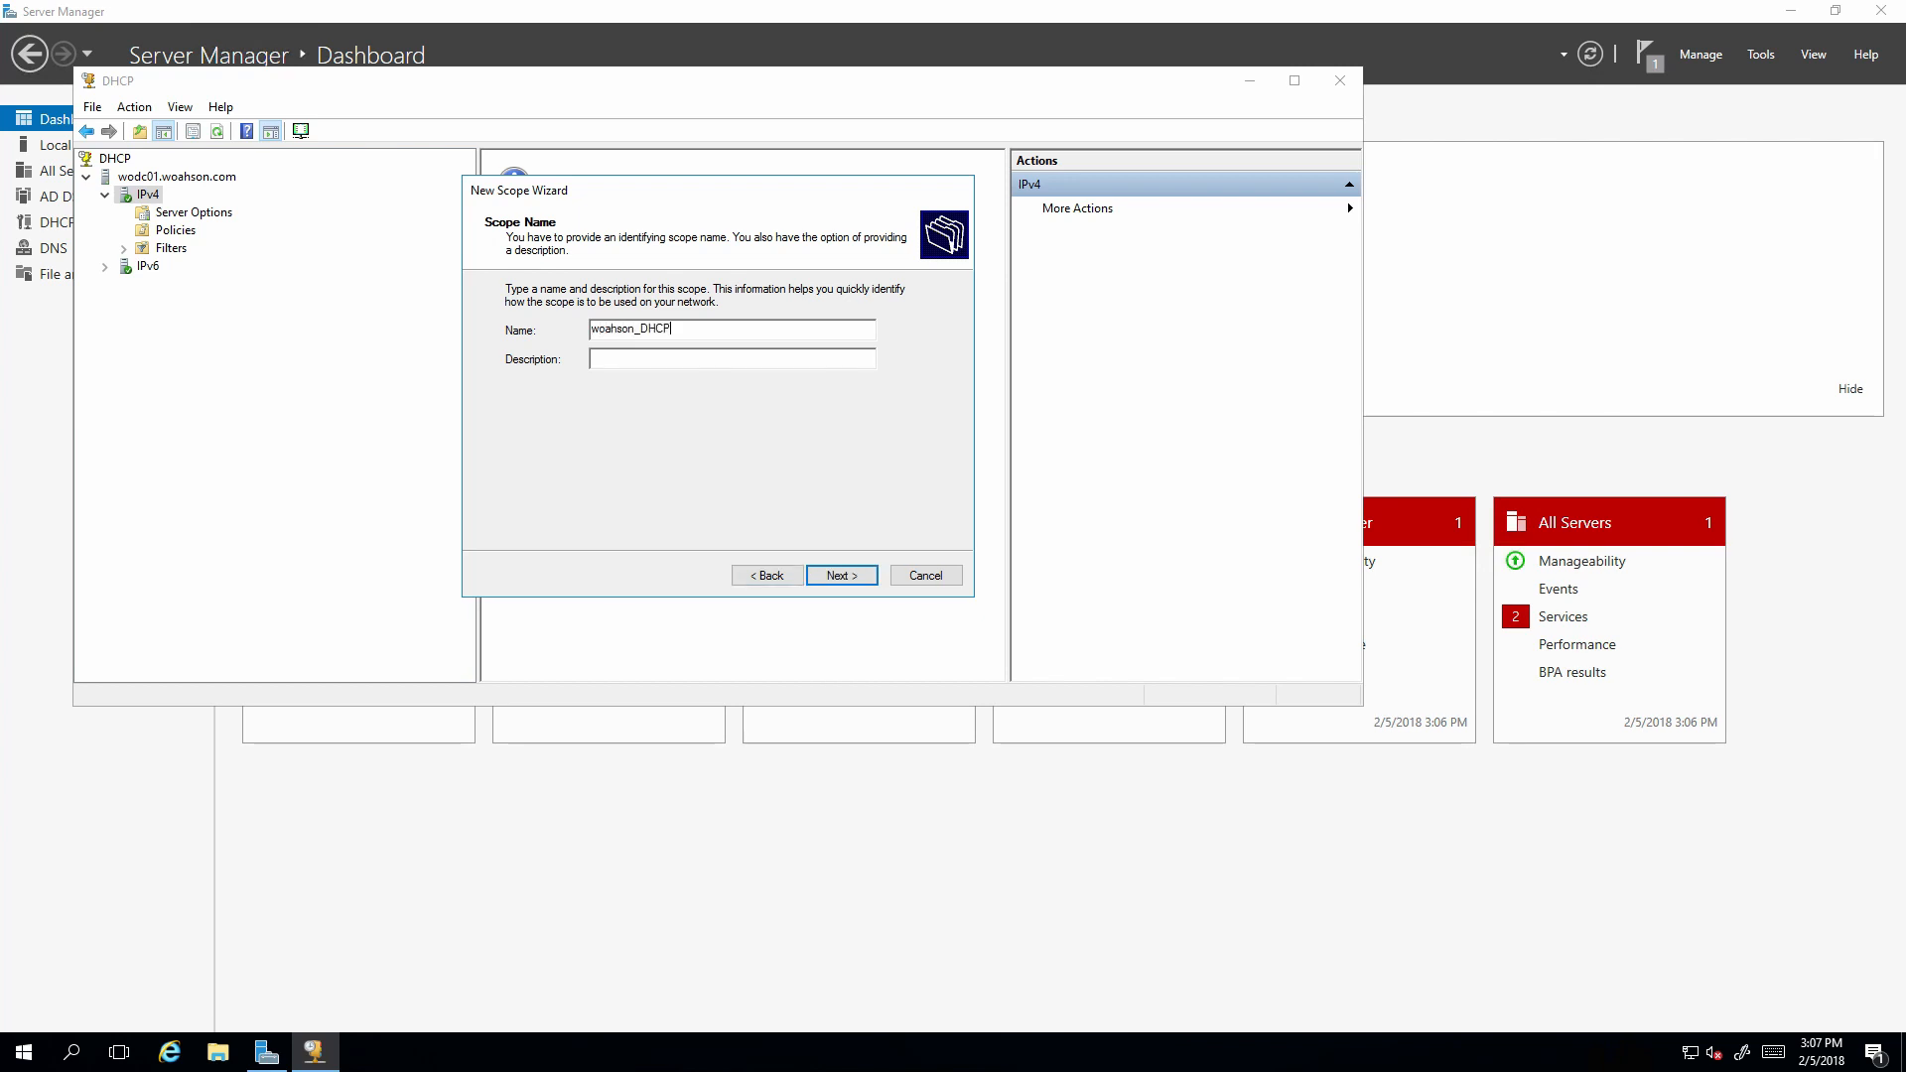
# Give the scope the range 10.0.0.15–10.0.0.20 with mask 255.0.0.0.
pyautogui.click(841, 575)
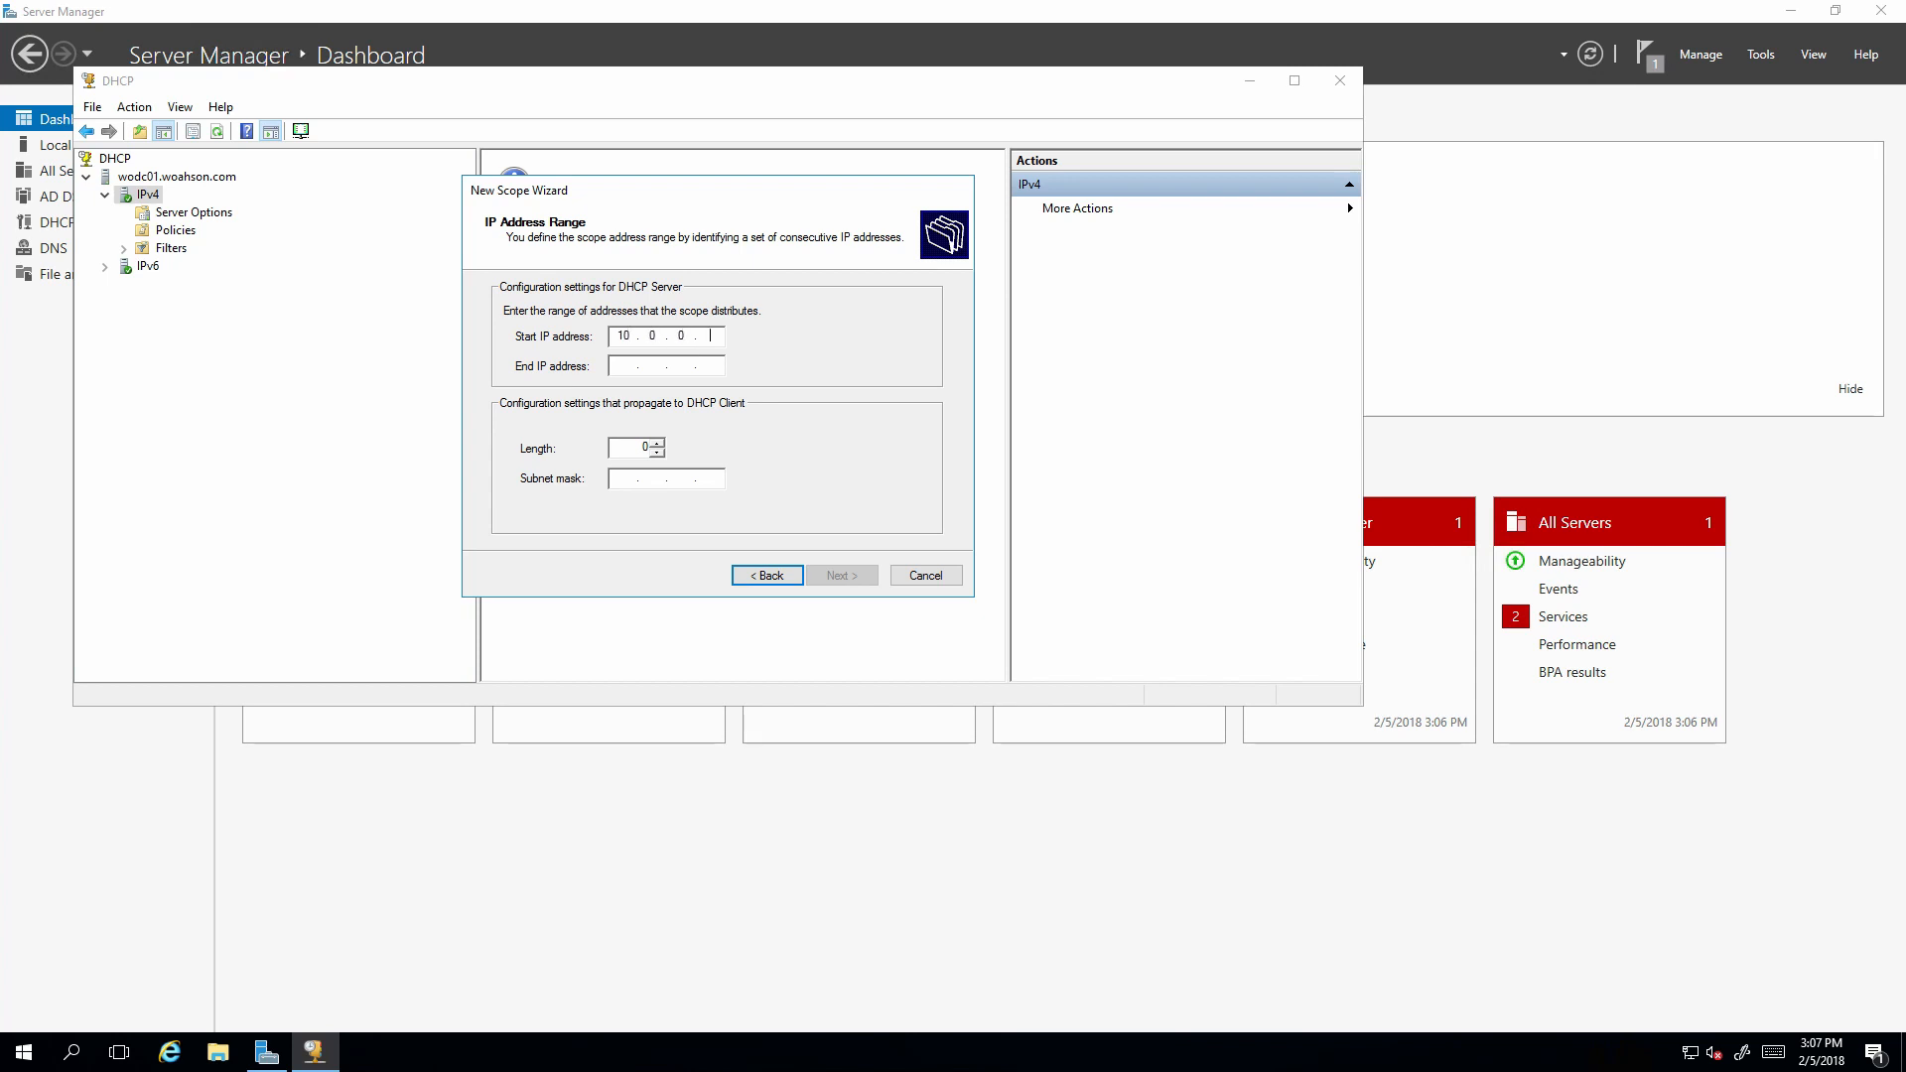
pyautogui.click(633, 373)
pyautogui.write('15')
pyautogui.click(839, 578)
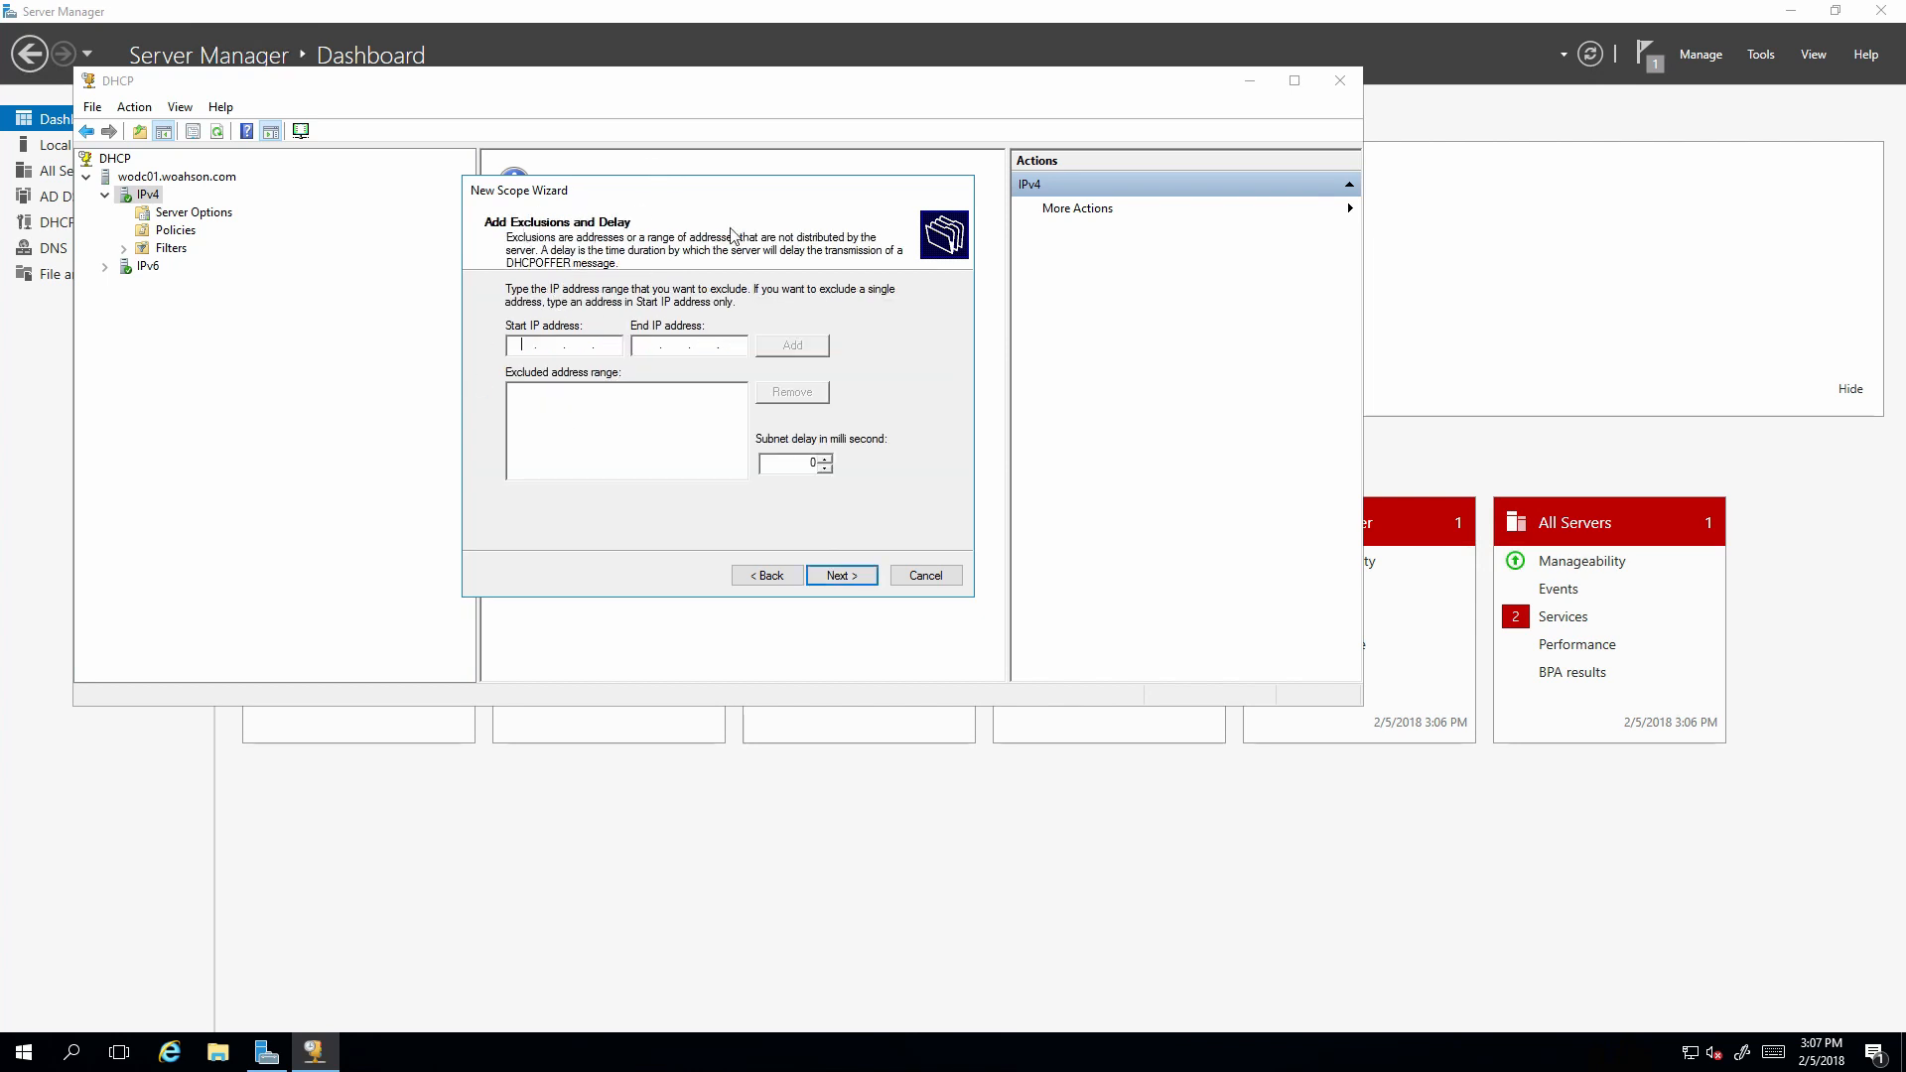
# Skip exclusions, keep the 1-day lease, and add router 10.0.0.1.
pyautogui.click(841, 576)
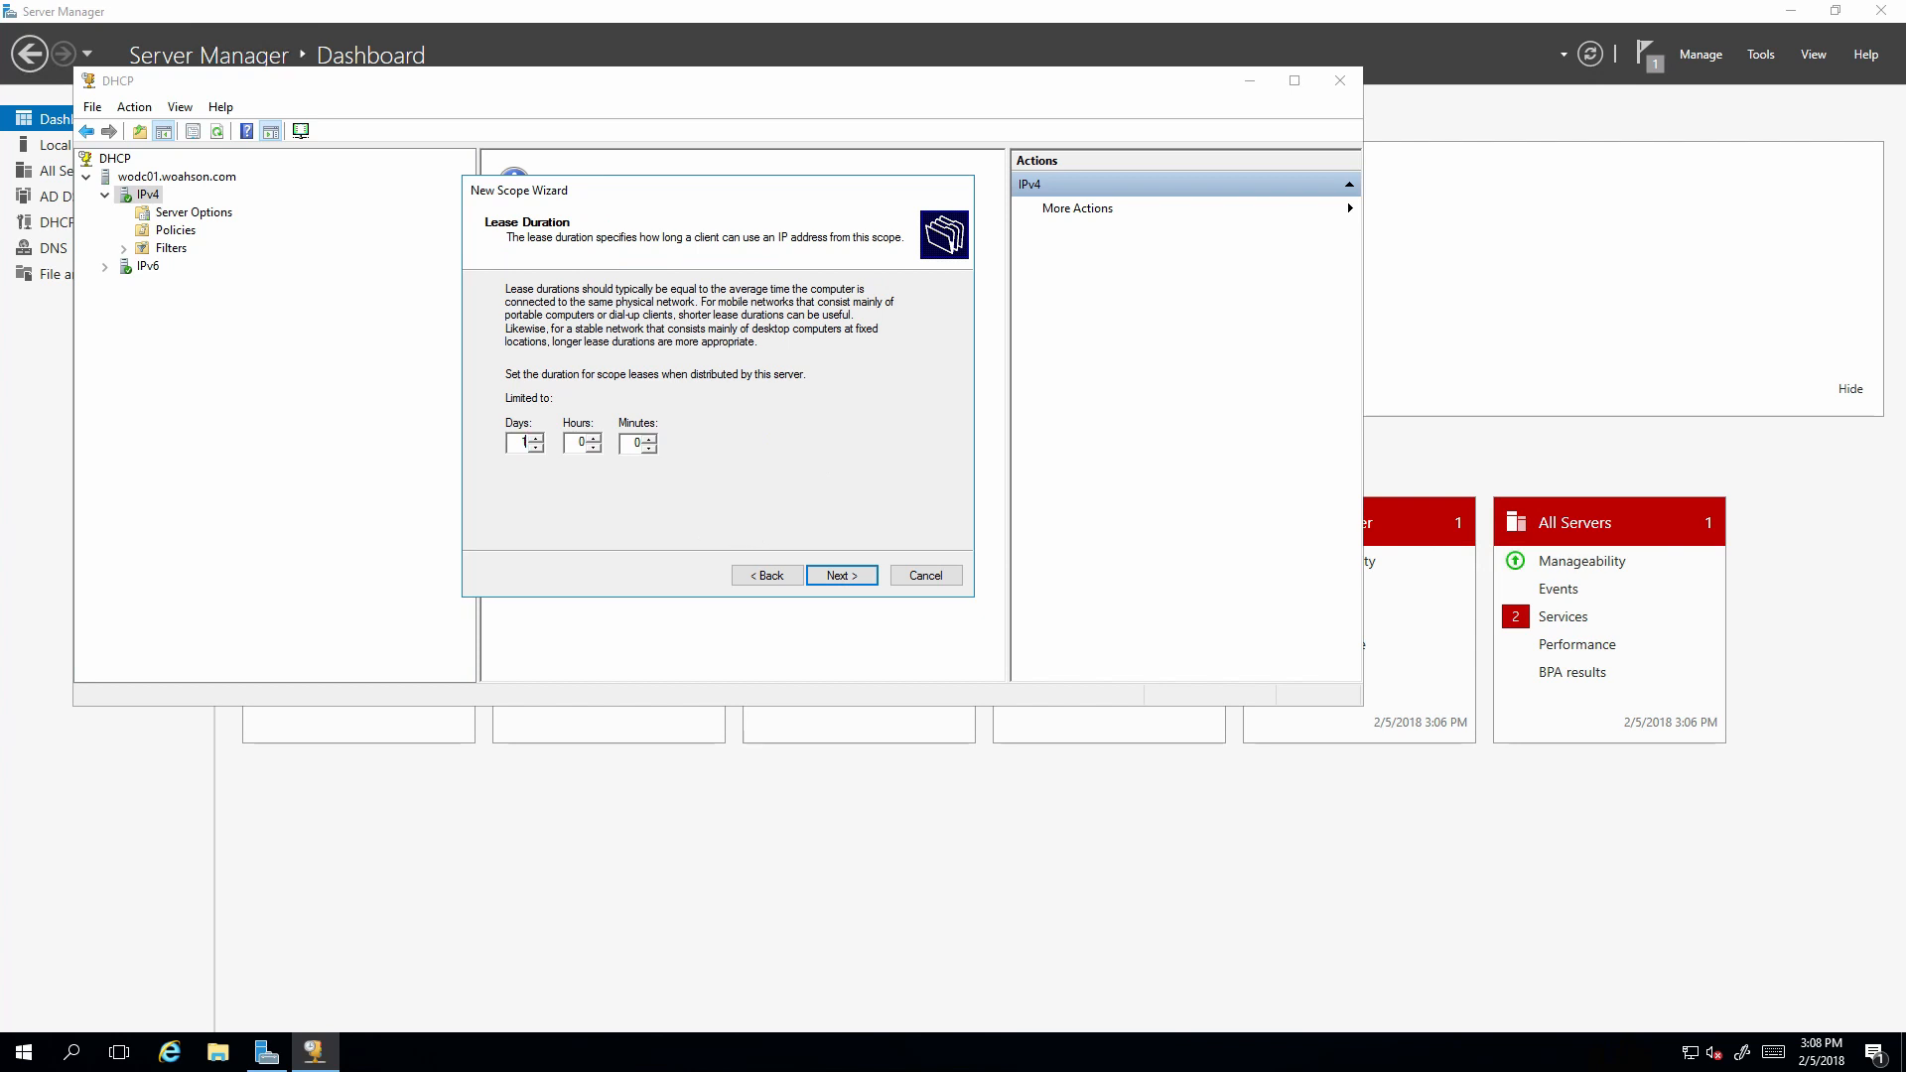
pyautogui.click(844, 576)
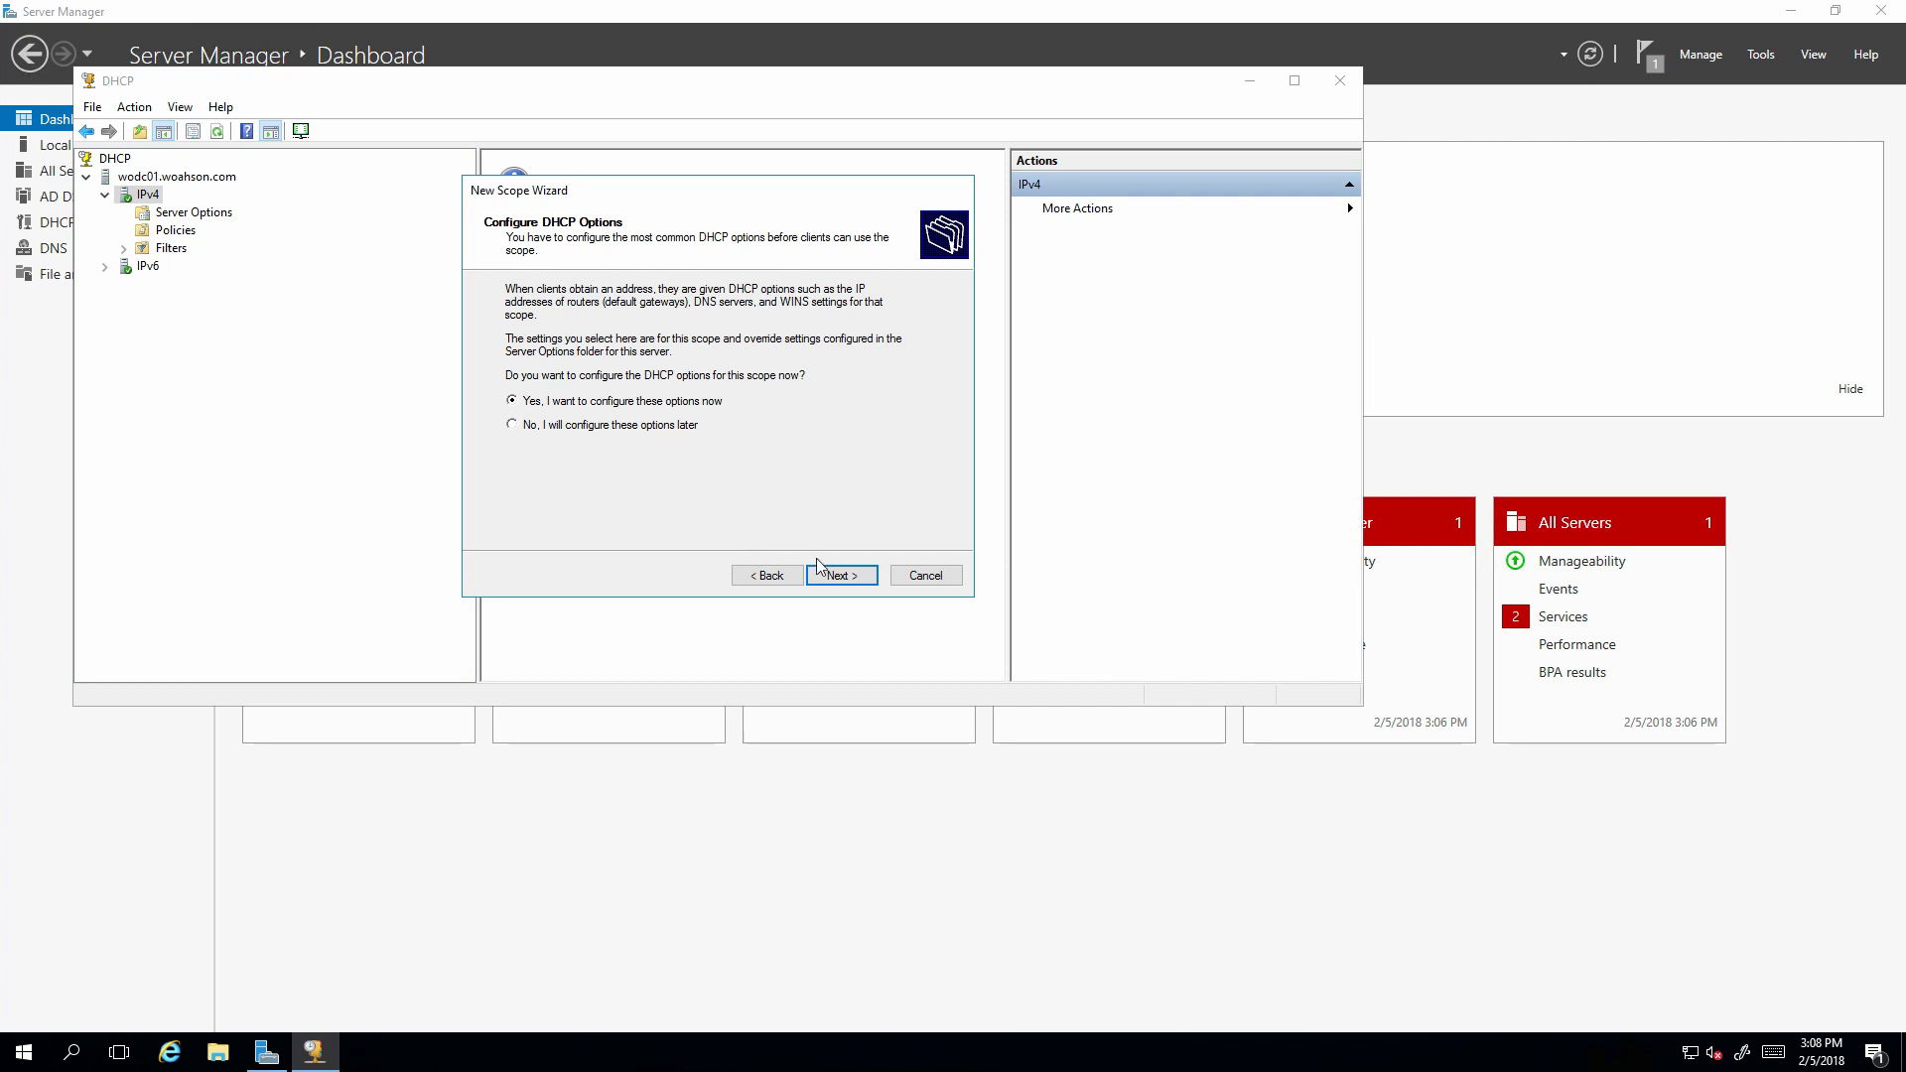
pyautogui.click(844, 575)
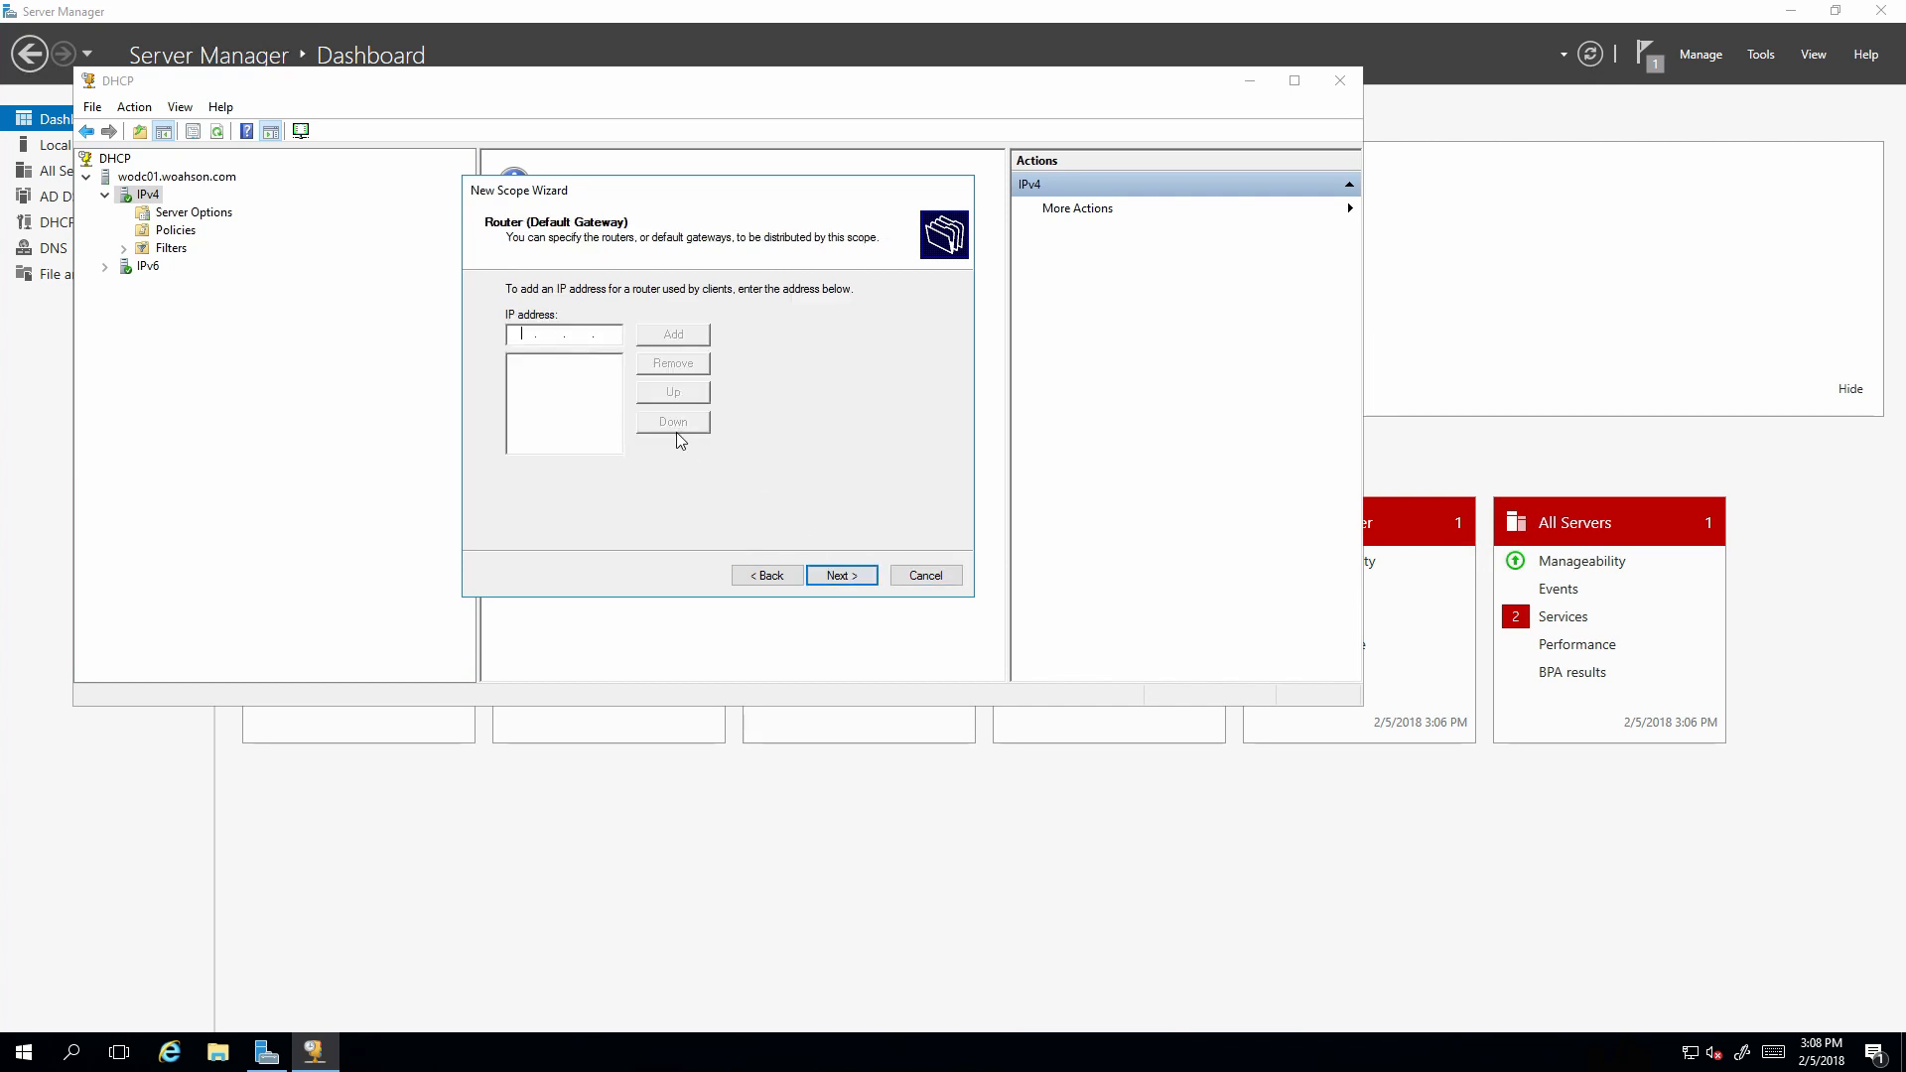
pyautogui.write('10.0.0.1')
pyautogui.click(673, 333)
pyautogui.click(841, 576)
# Resolve WoDC01 to DNS server 10.0.0.5, skip WINS, and choose to activate the scope.
pyautogui.click(605, 417)
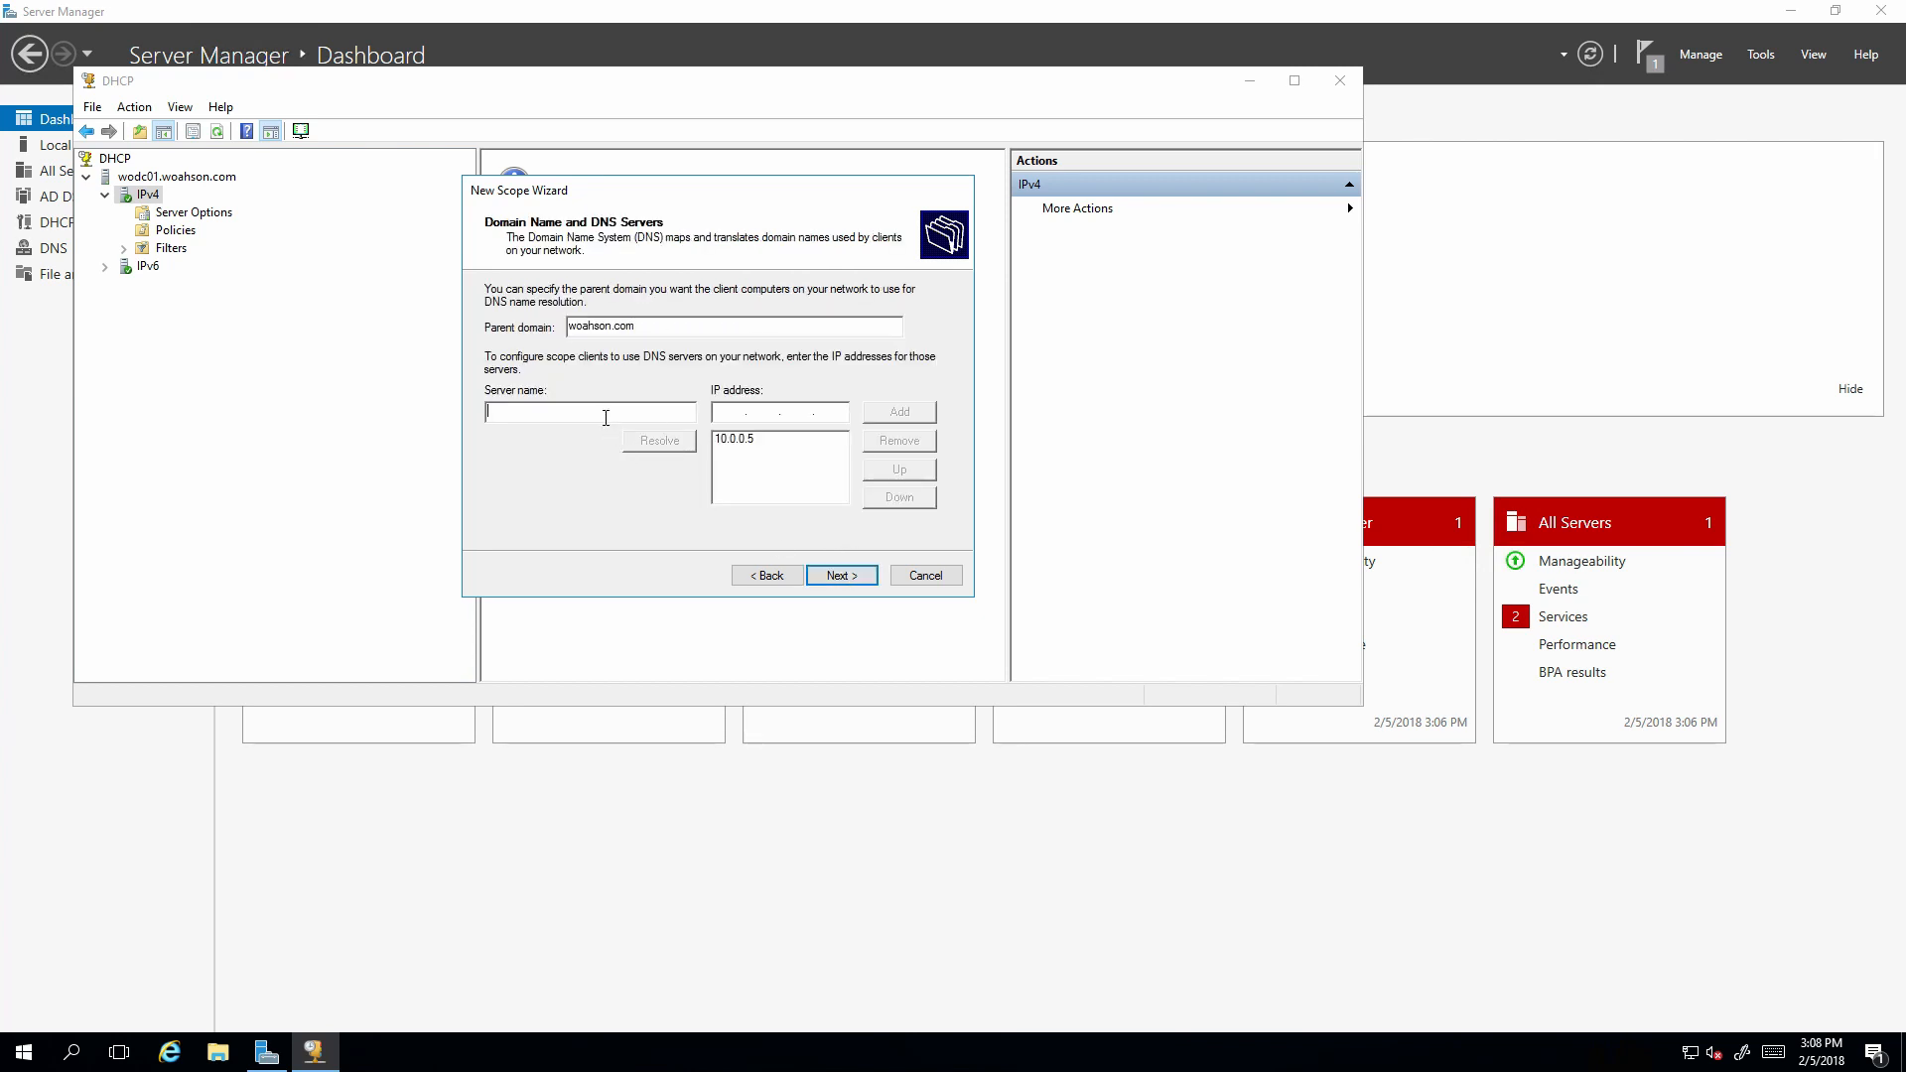
pyautogui.write('WoDC01')
pyautogui.click(689, 446)
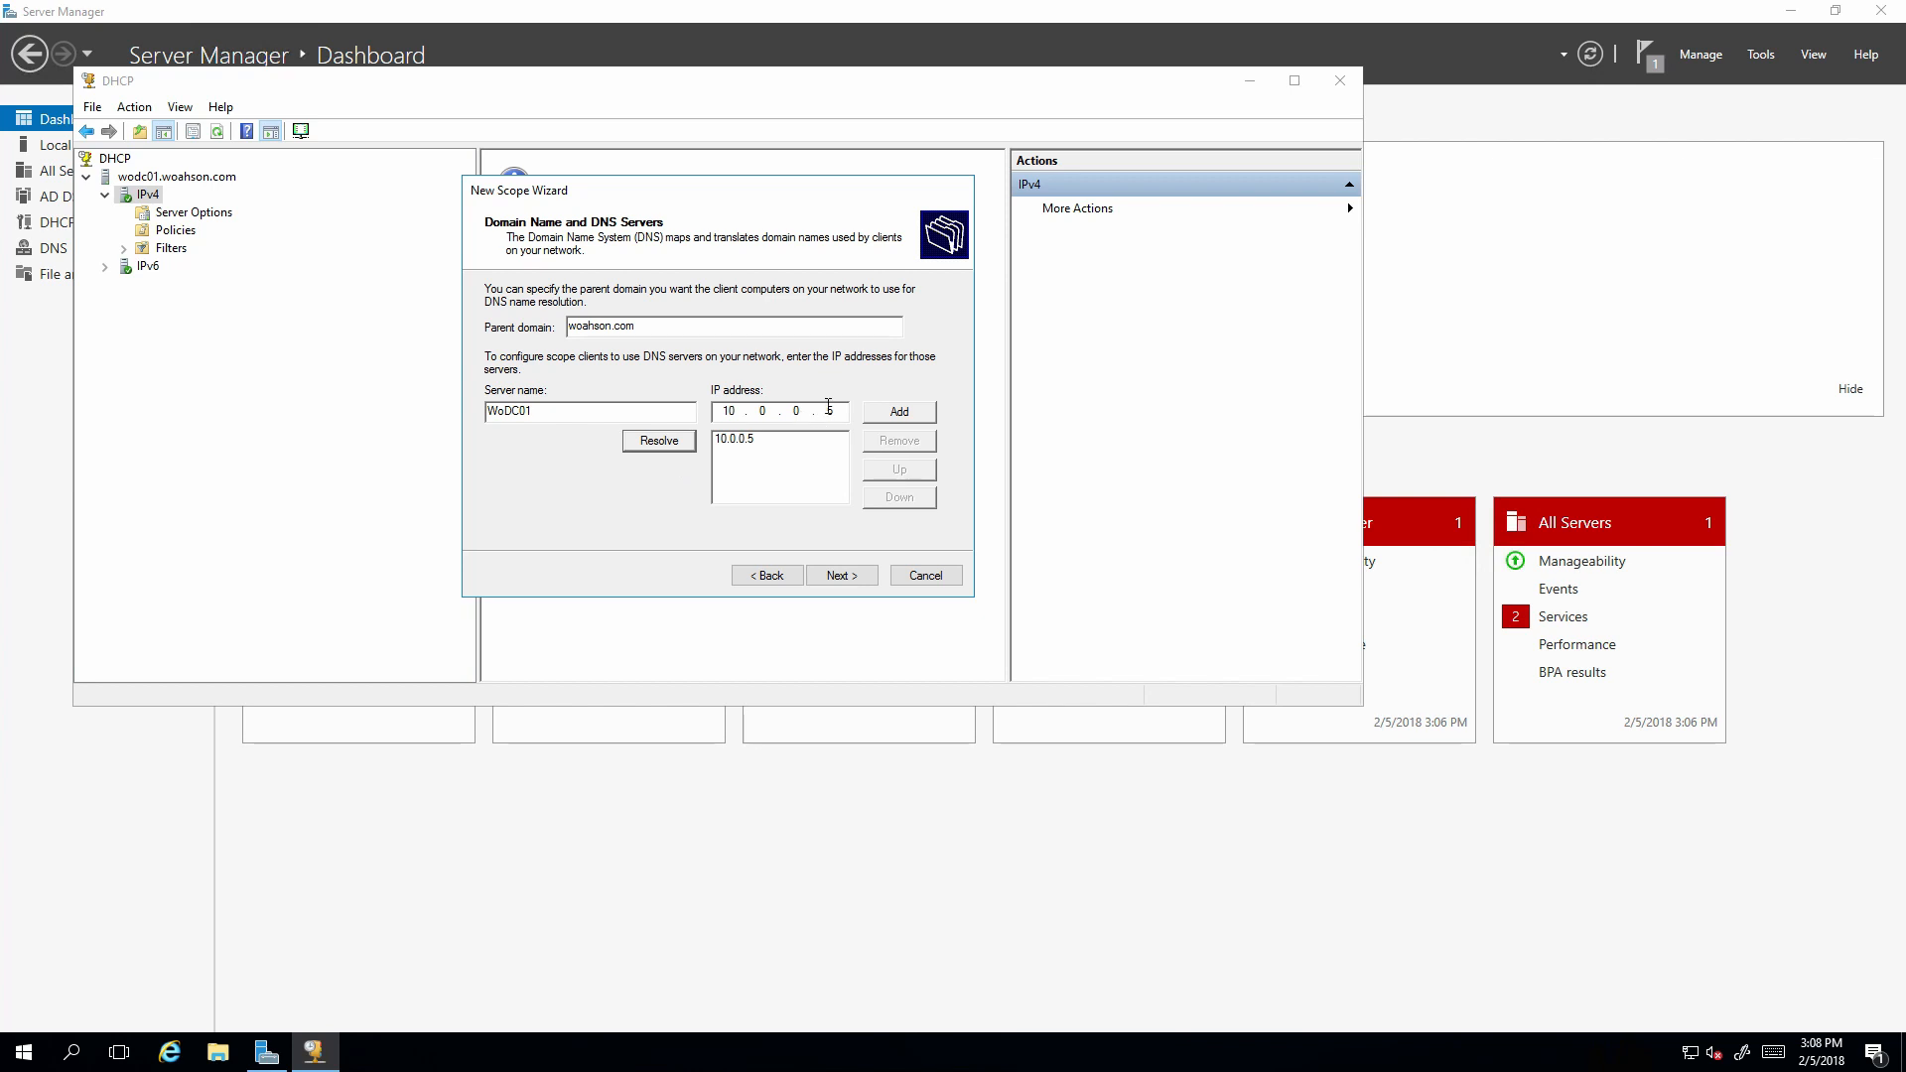
pyautogui.click(832, 580)
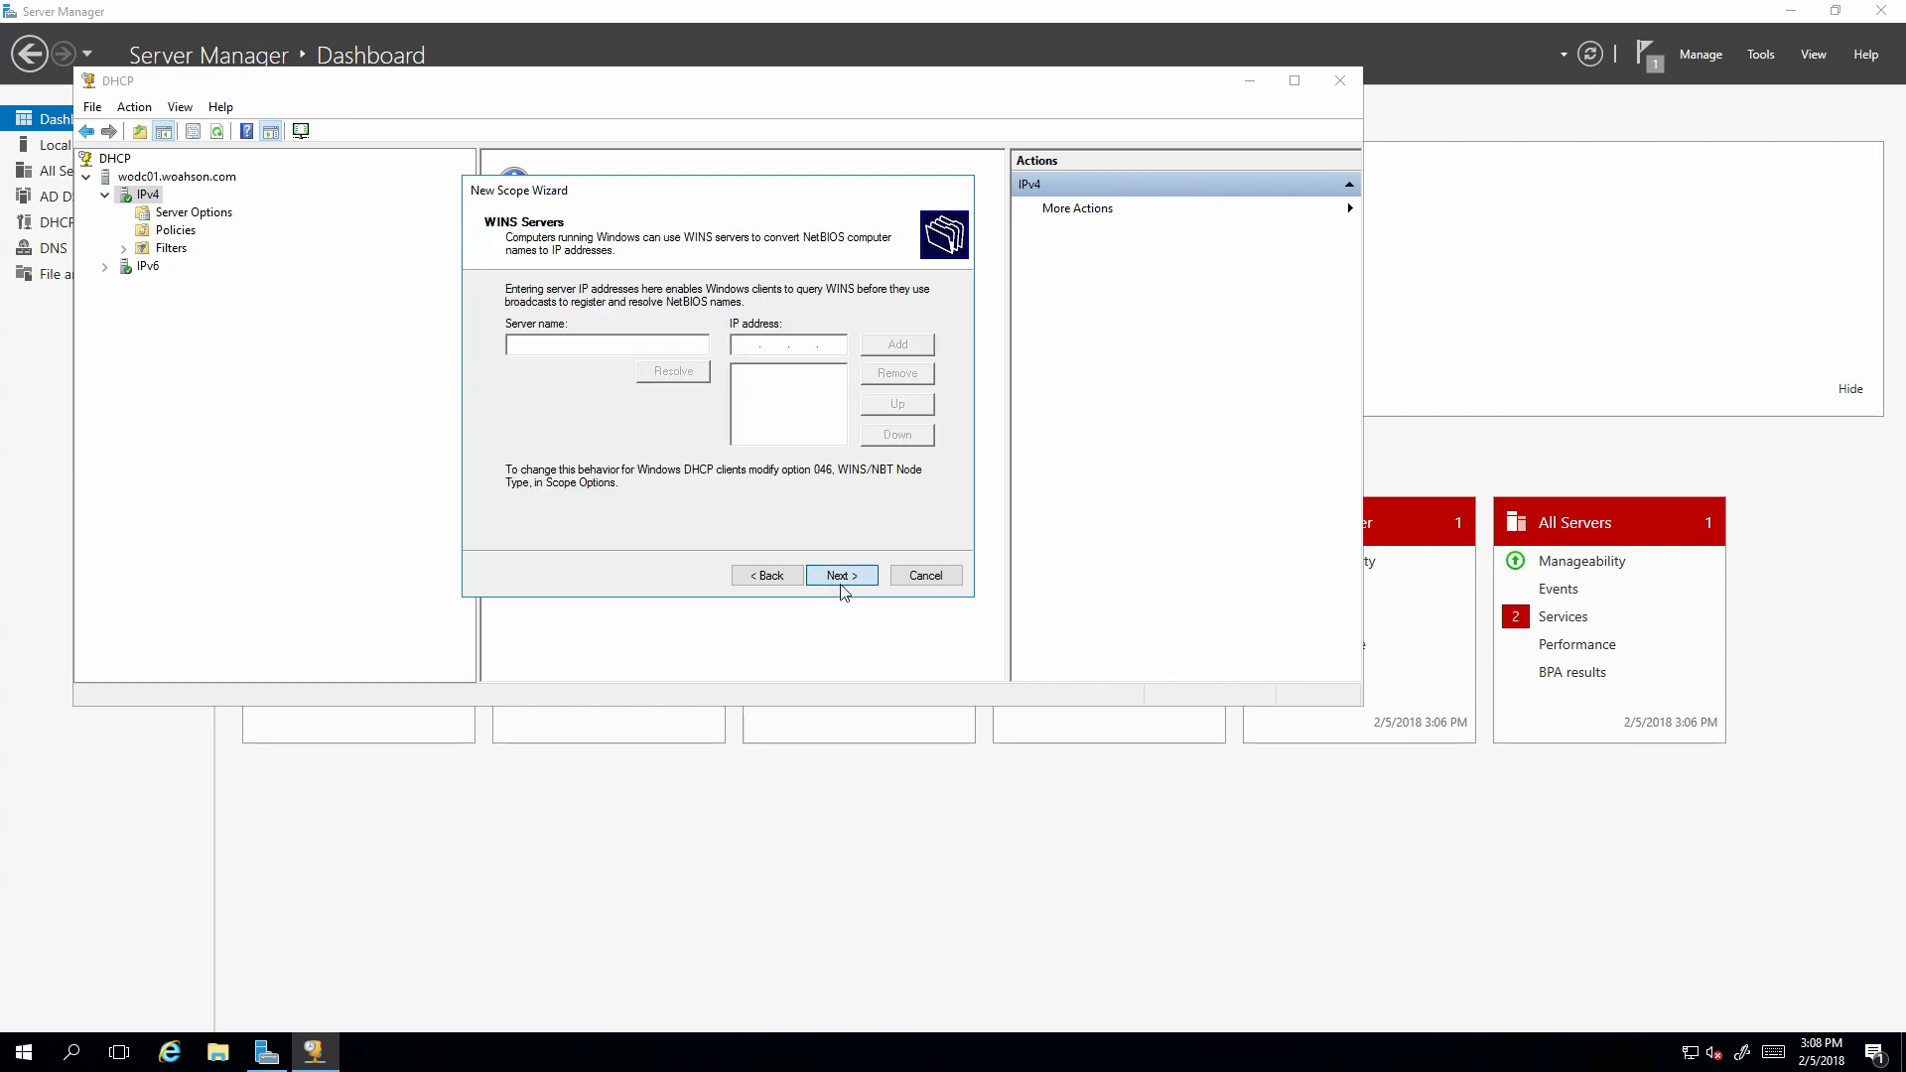
pyautogui.click(841, 584)
pyautogui.click(833, 582)
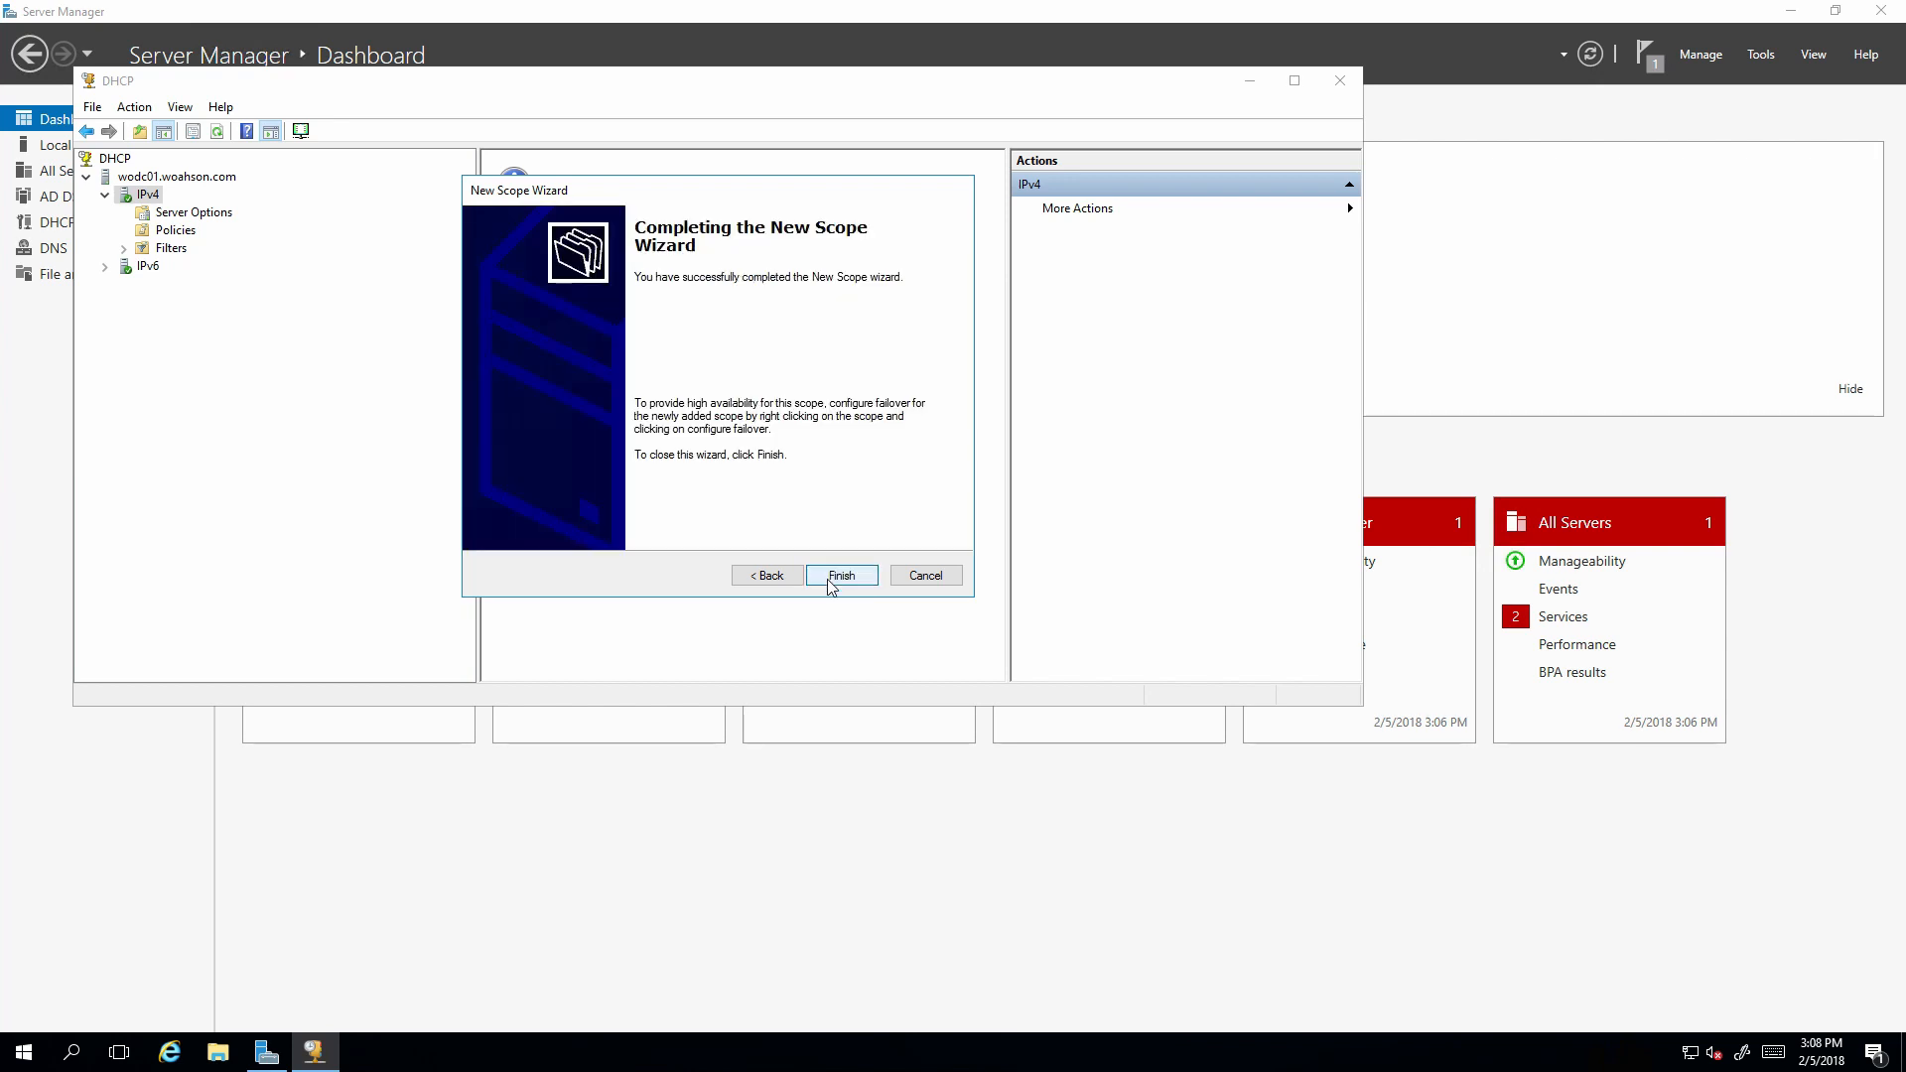
# Create the woahson_DHCP scope and check its 10.0.0.15–10.0.0.20 address pool.
pyautogui.click(831, 578)
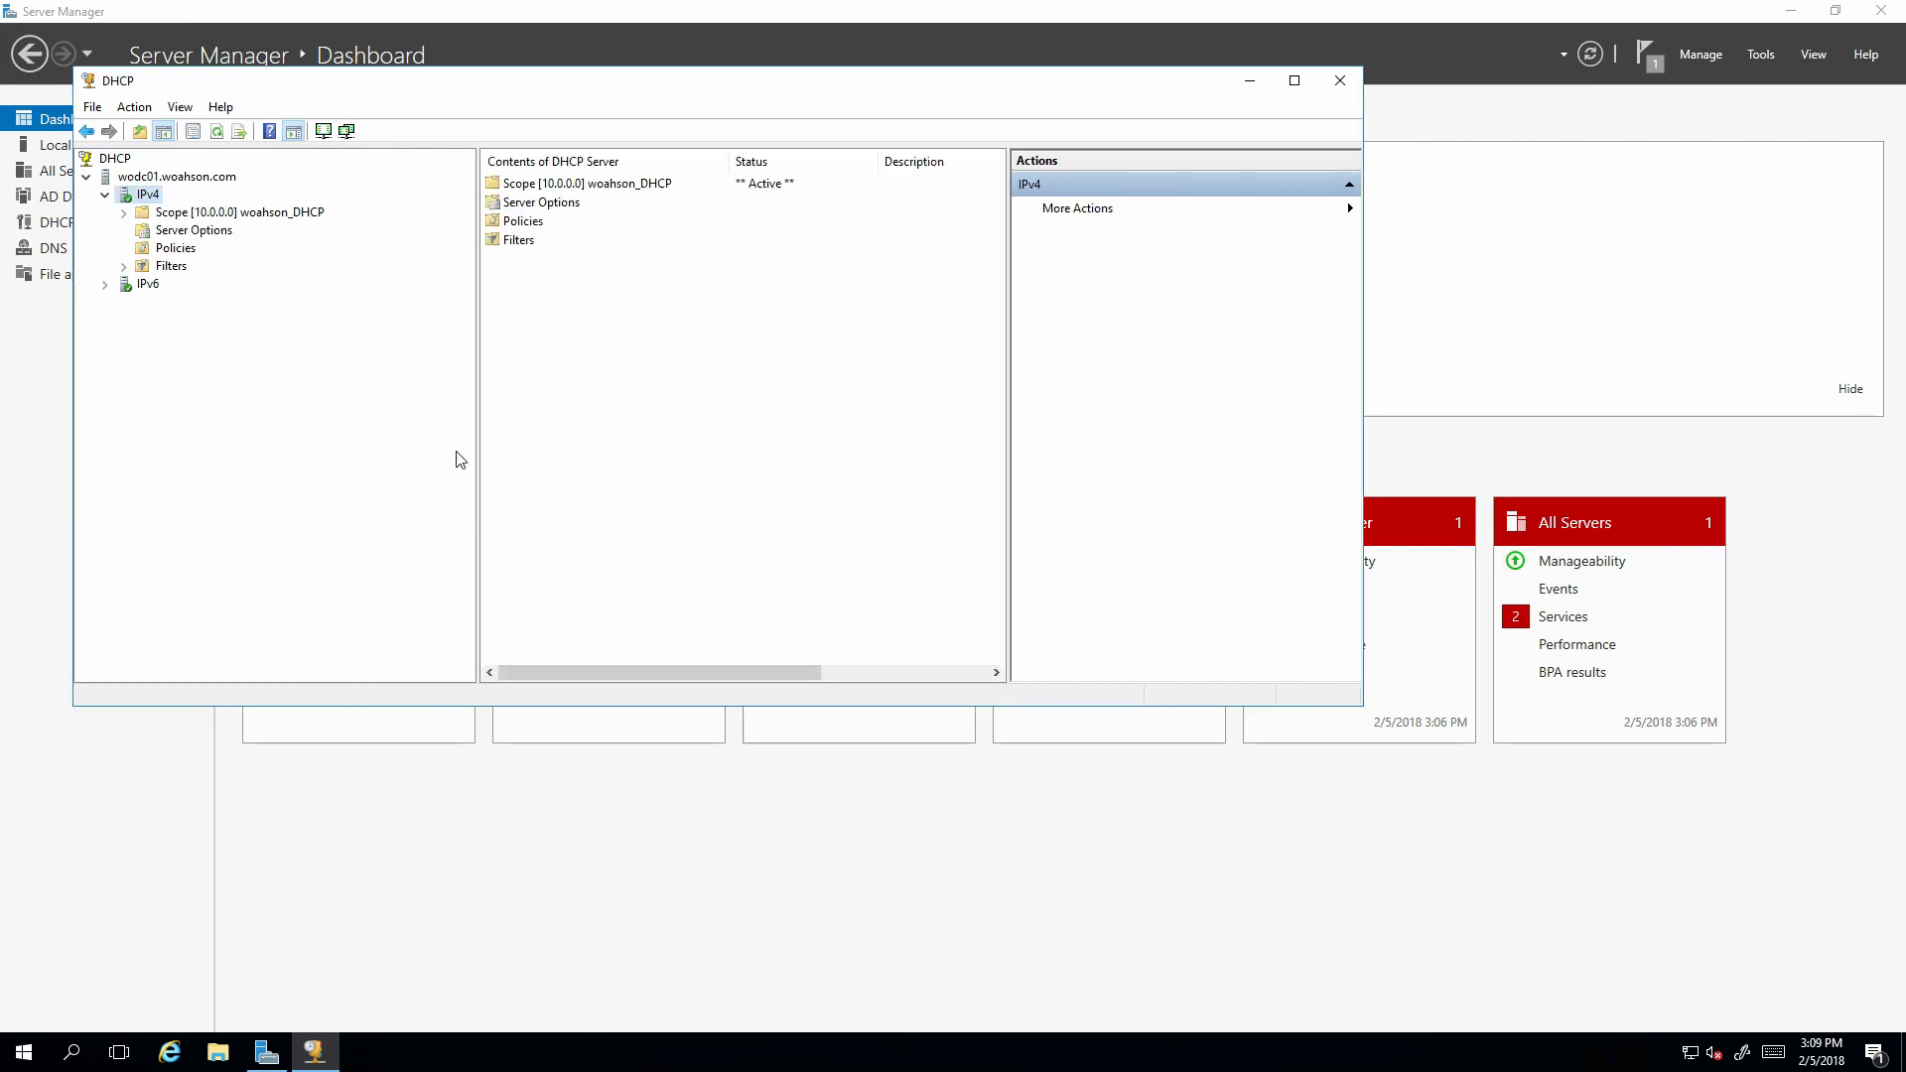
pyautogui.doubleClick(141, 213)
pyautogui.click(199, 232)
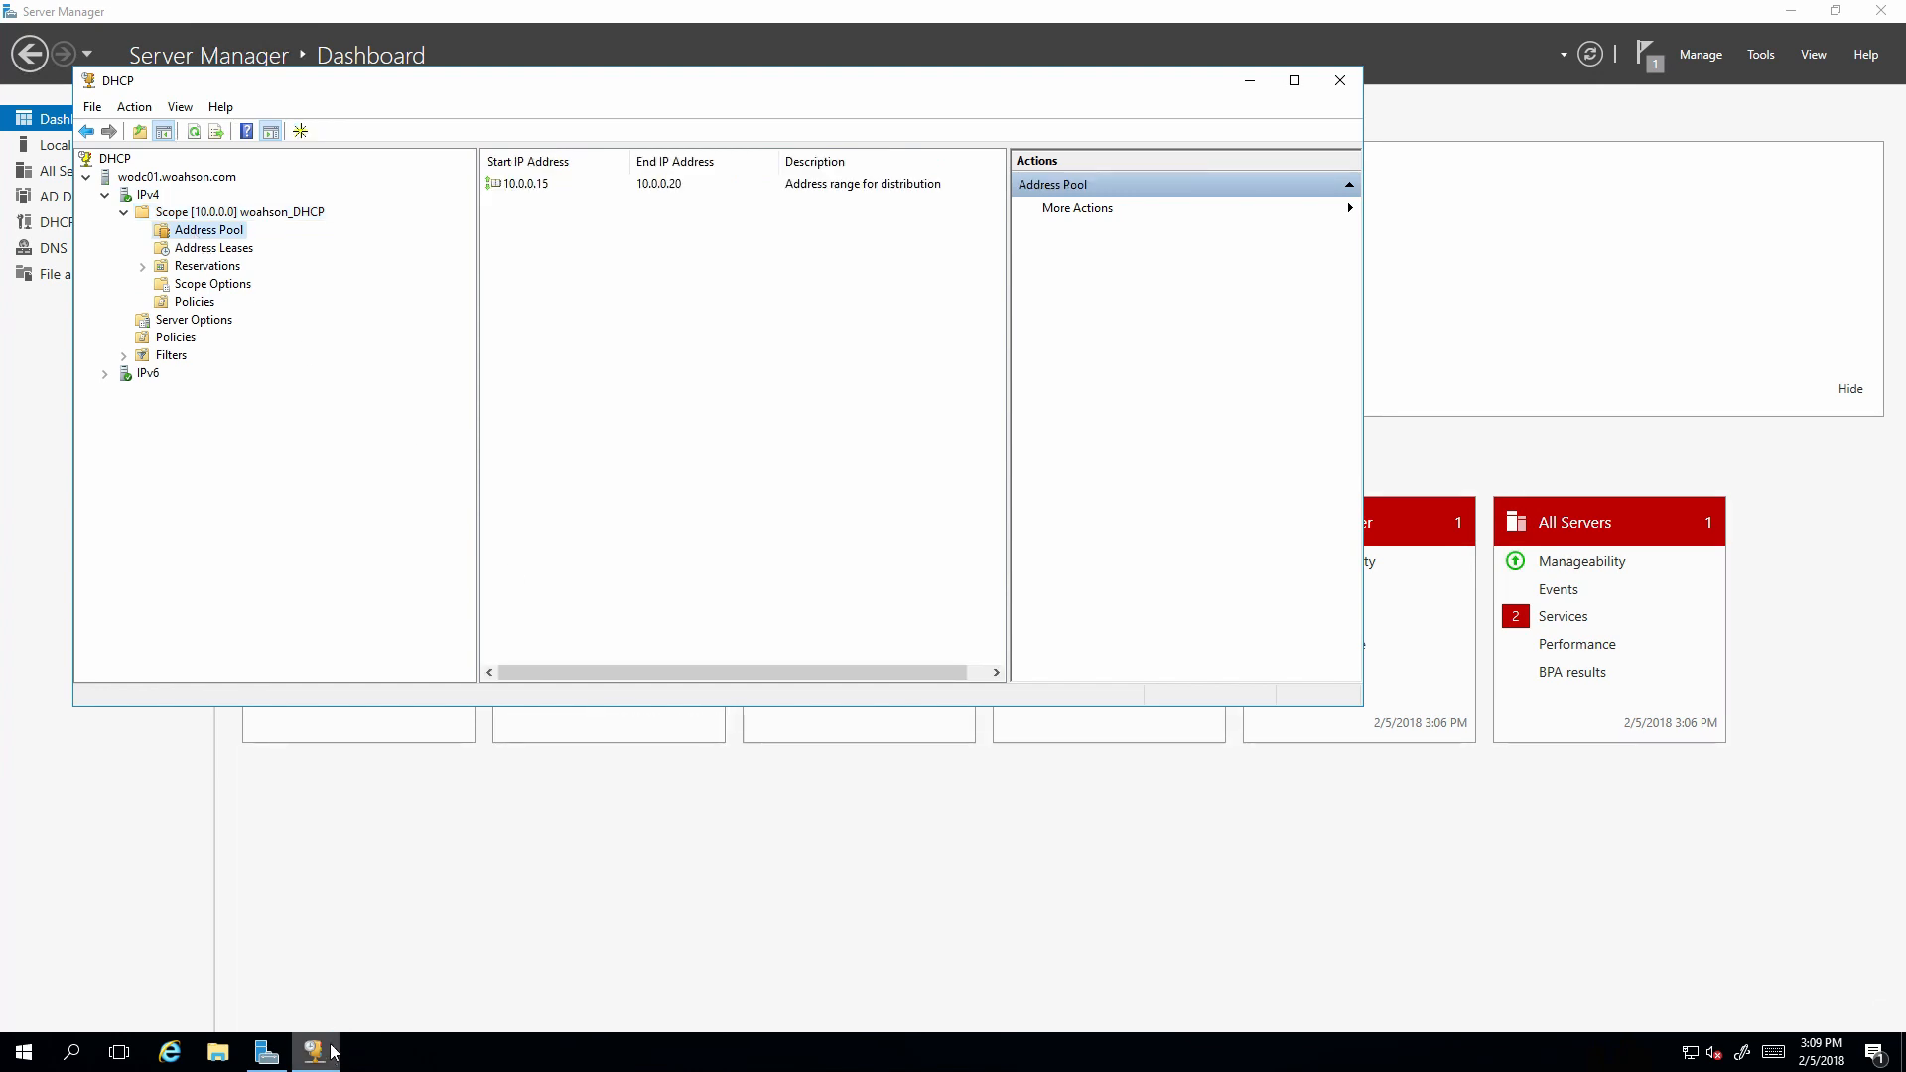
pyautogui.click(332, 1051)
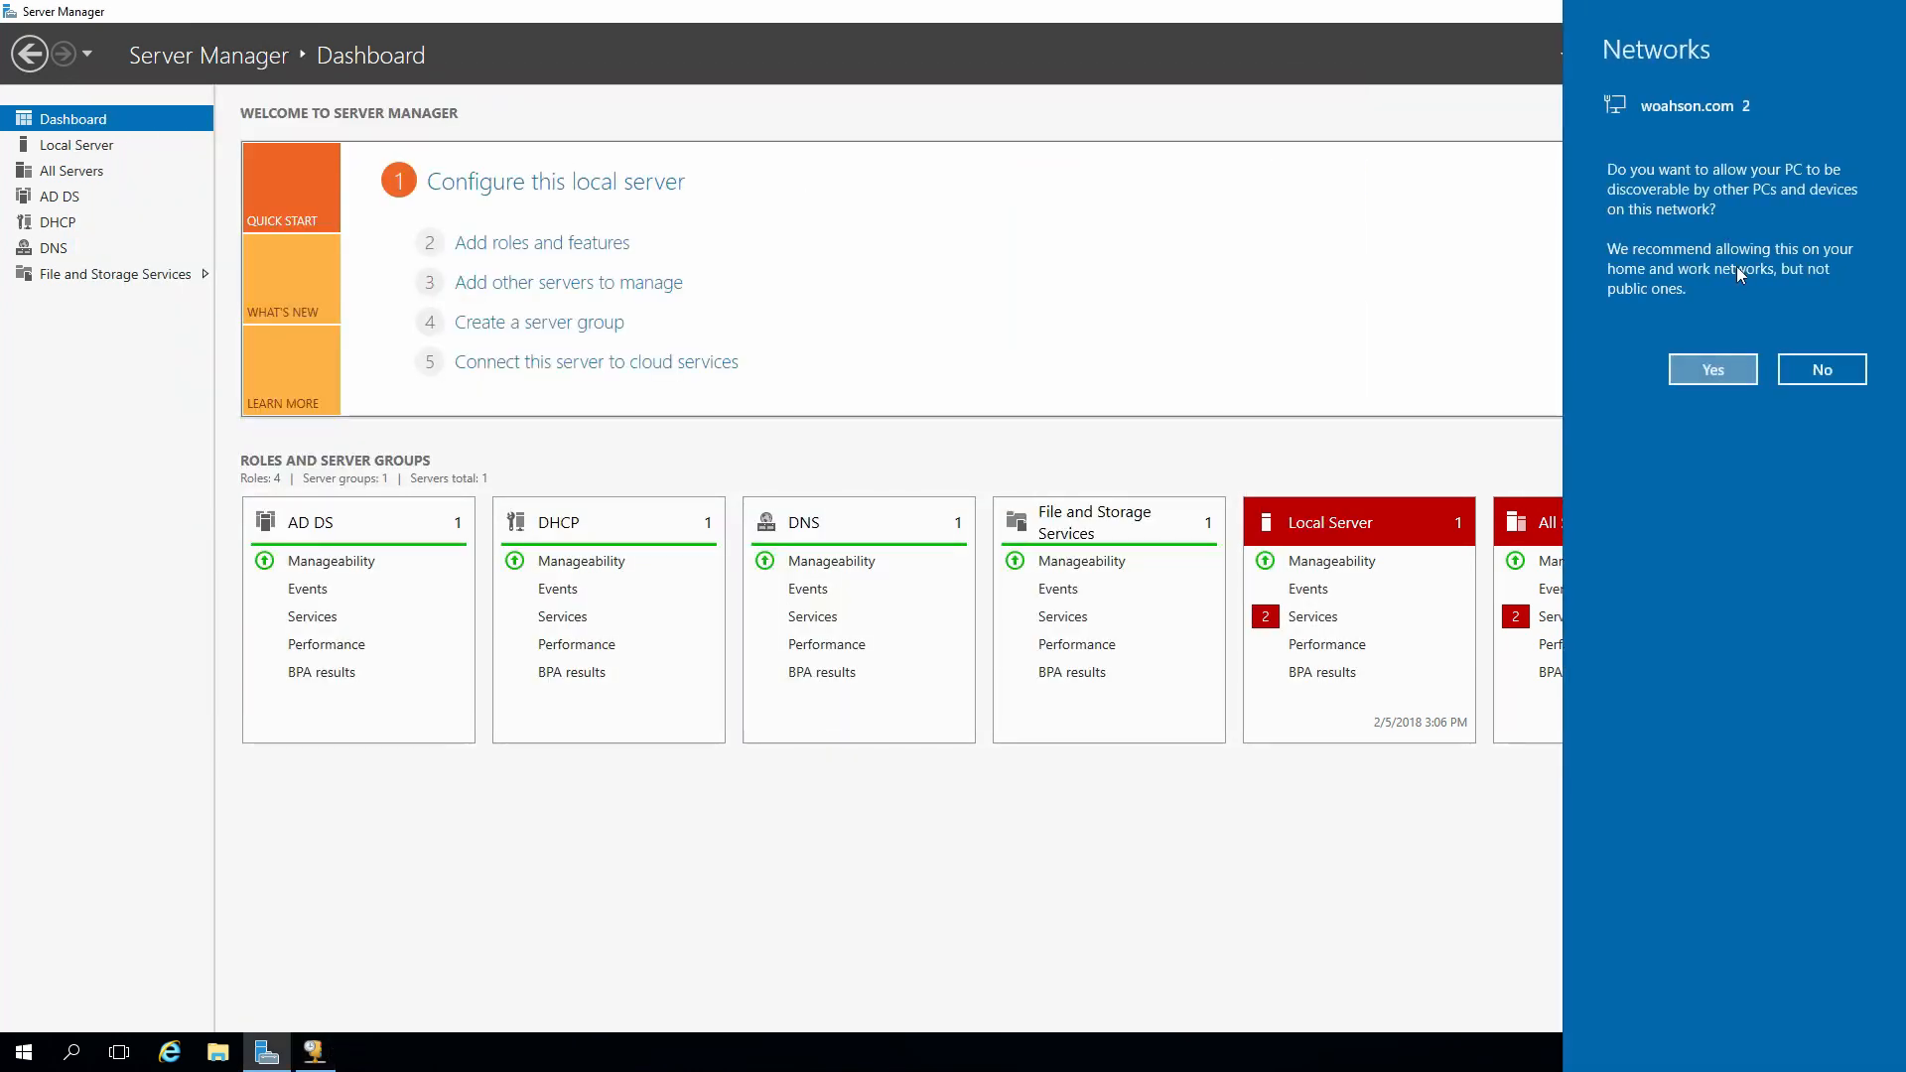
# Decline network discovery and launch Active Directory Users and Computers from Tools.
pyautogui.click(1822, 370)
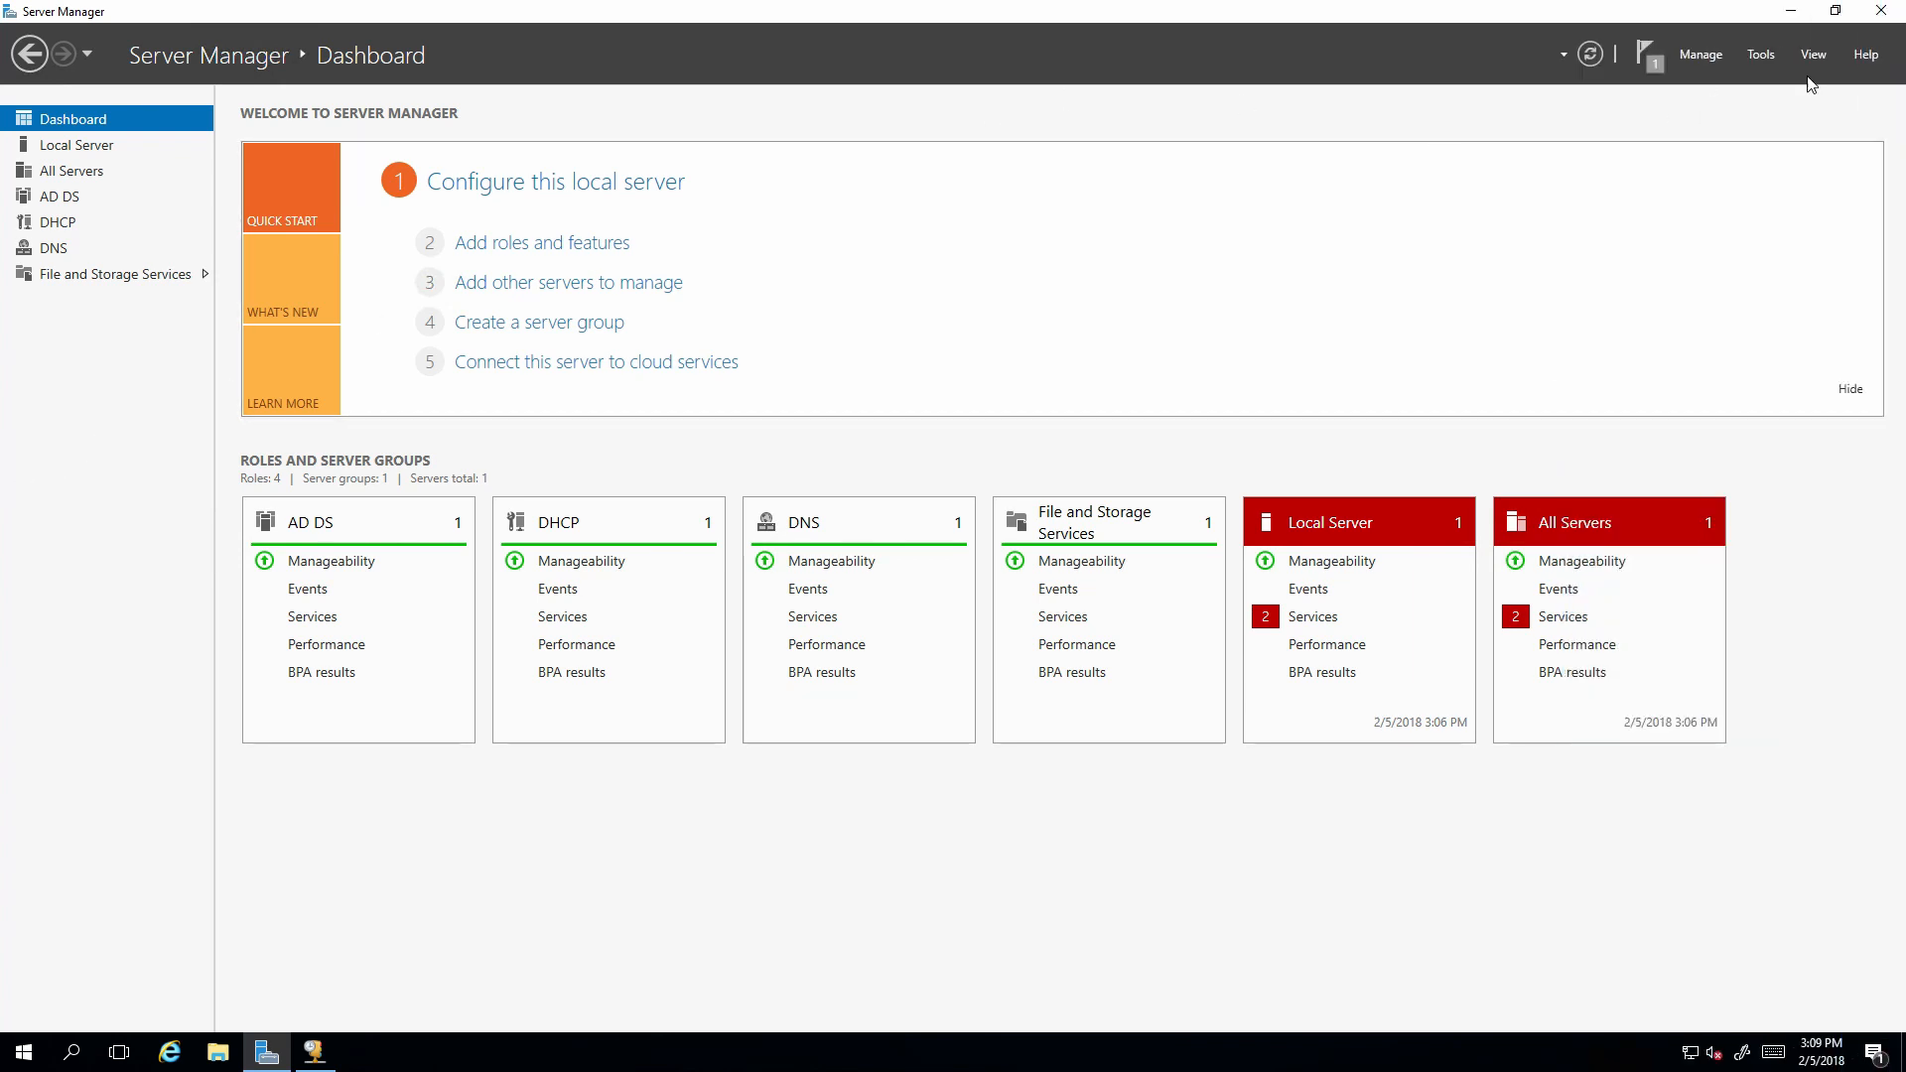
pyautogui.click(1758, 57)
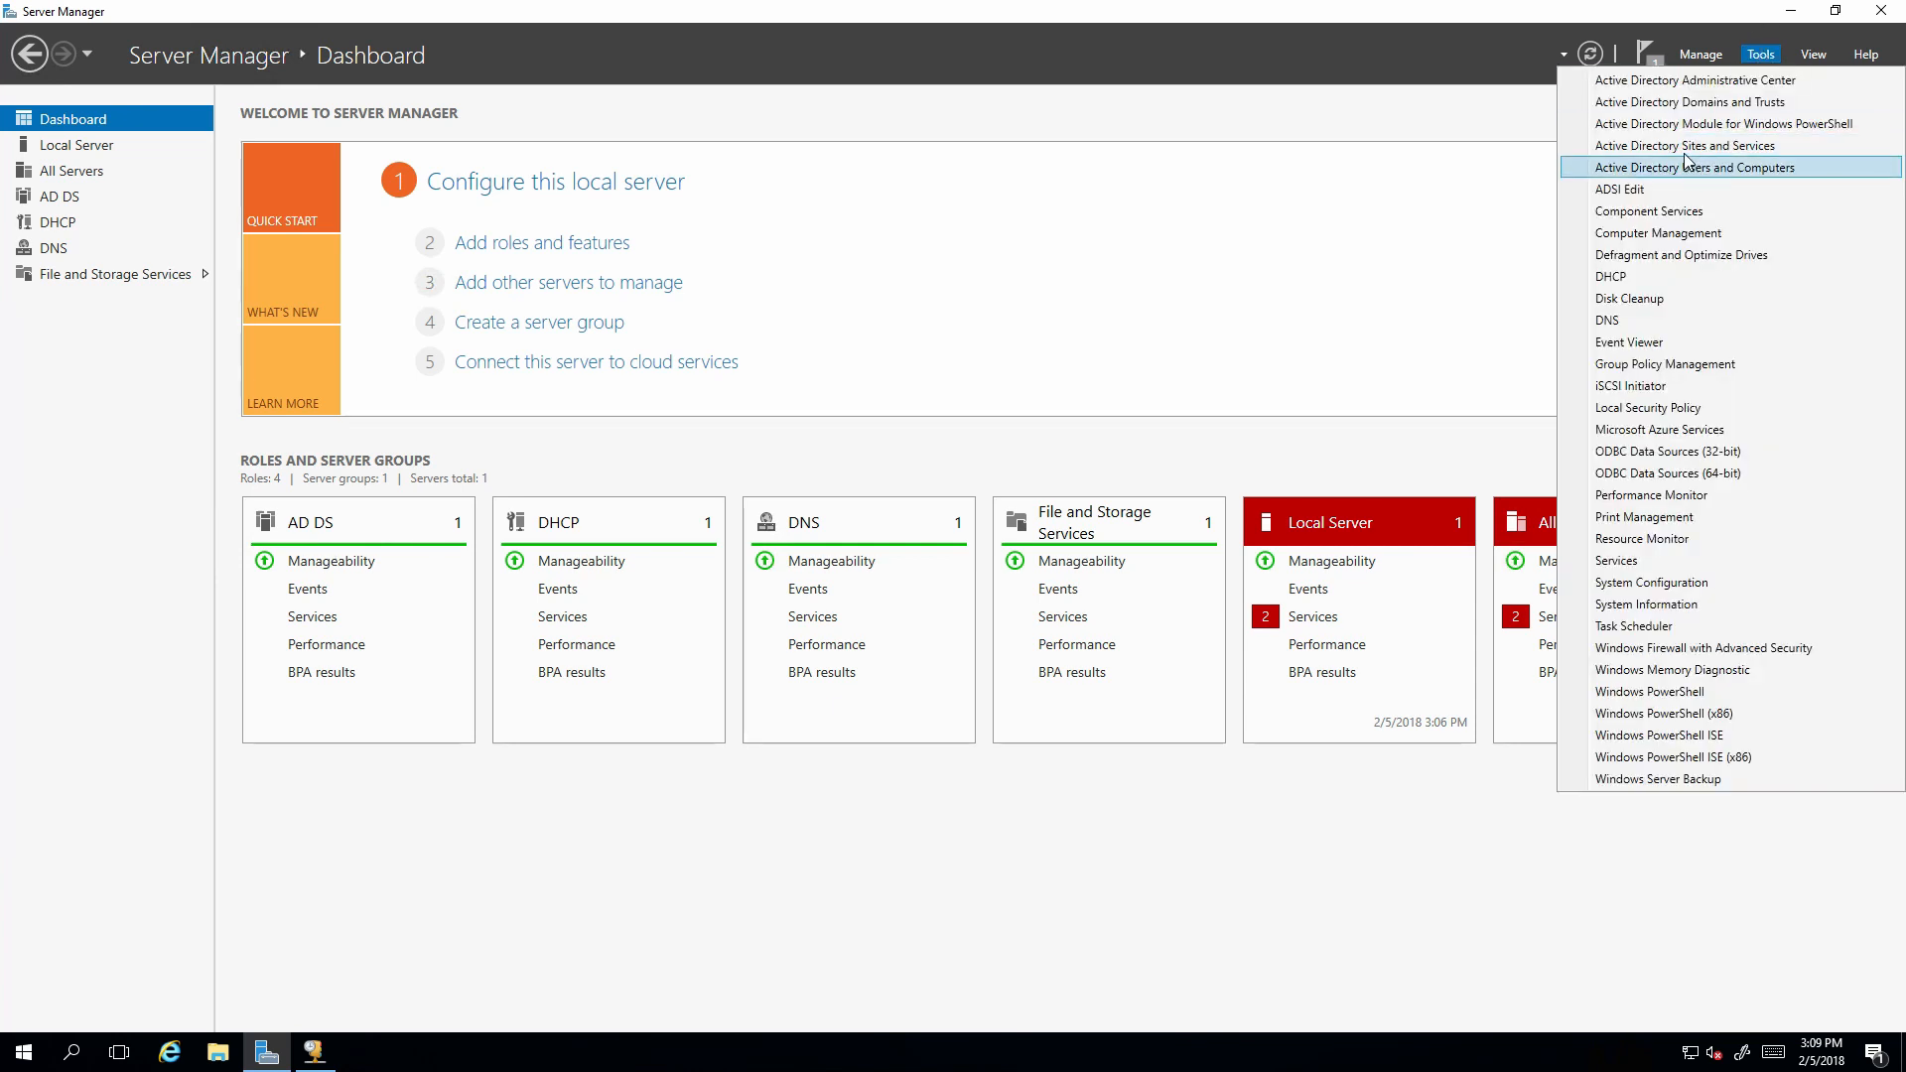
pyautogui.click(1653, 170)
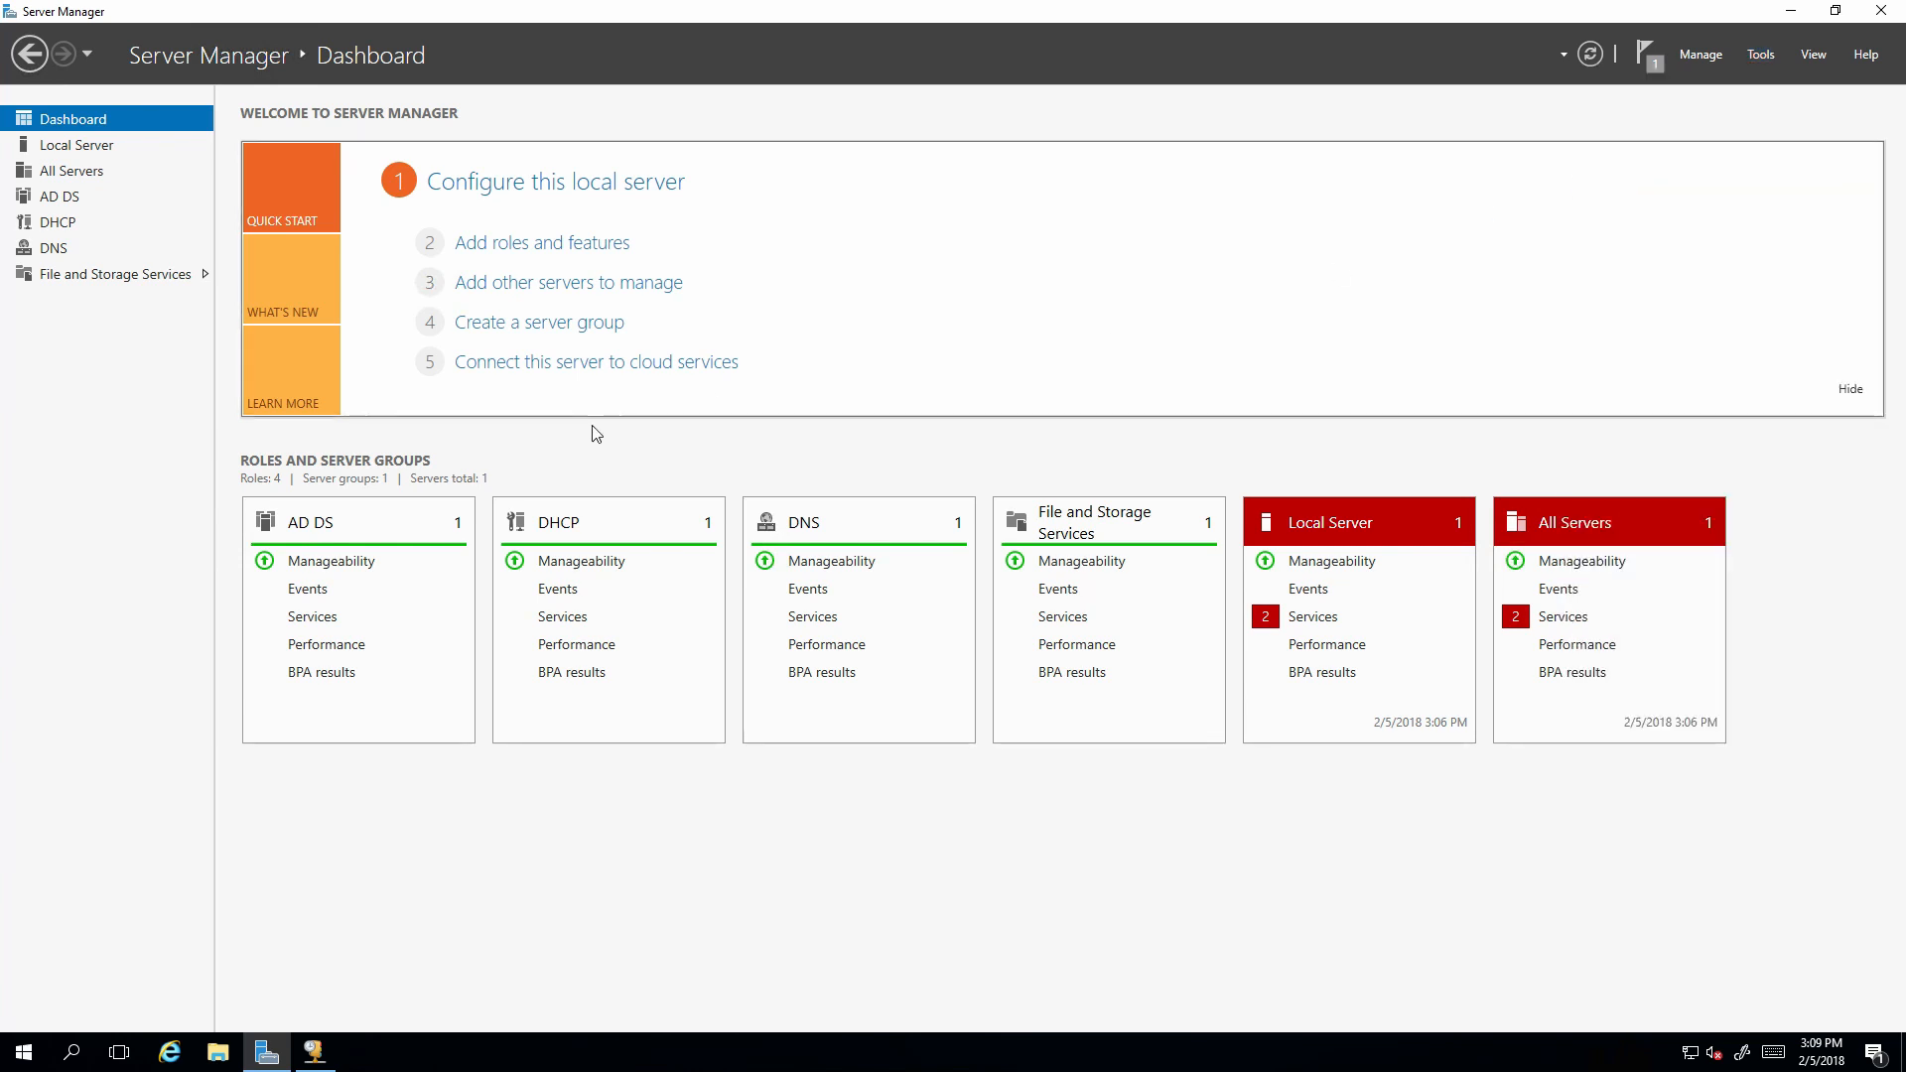
# Maximize ADUC, open woahson.com's Users container, and bring up its context menu.
pyautogui.click(314, 1051)
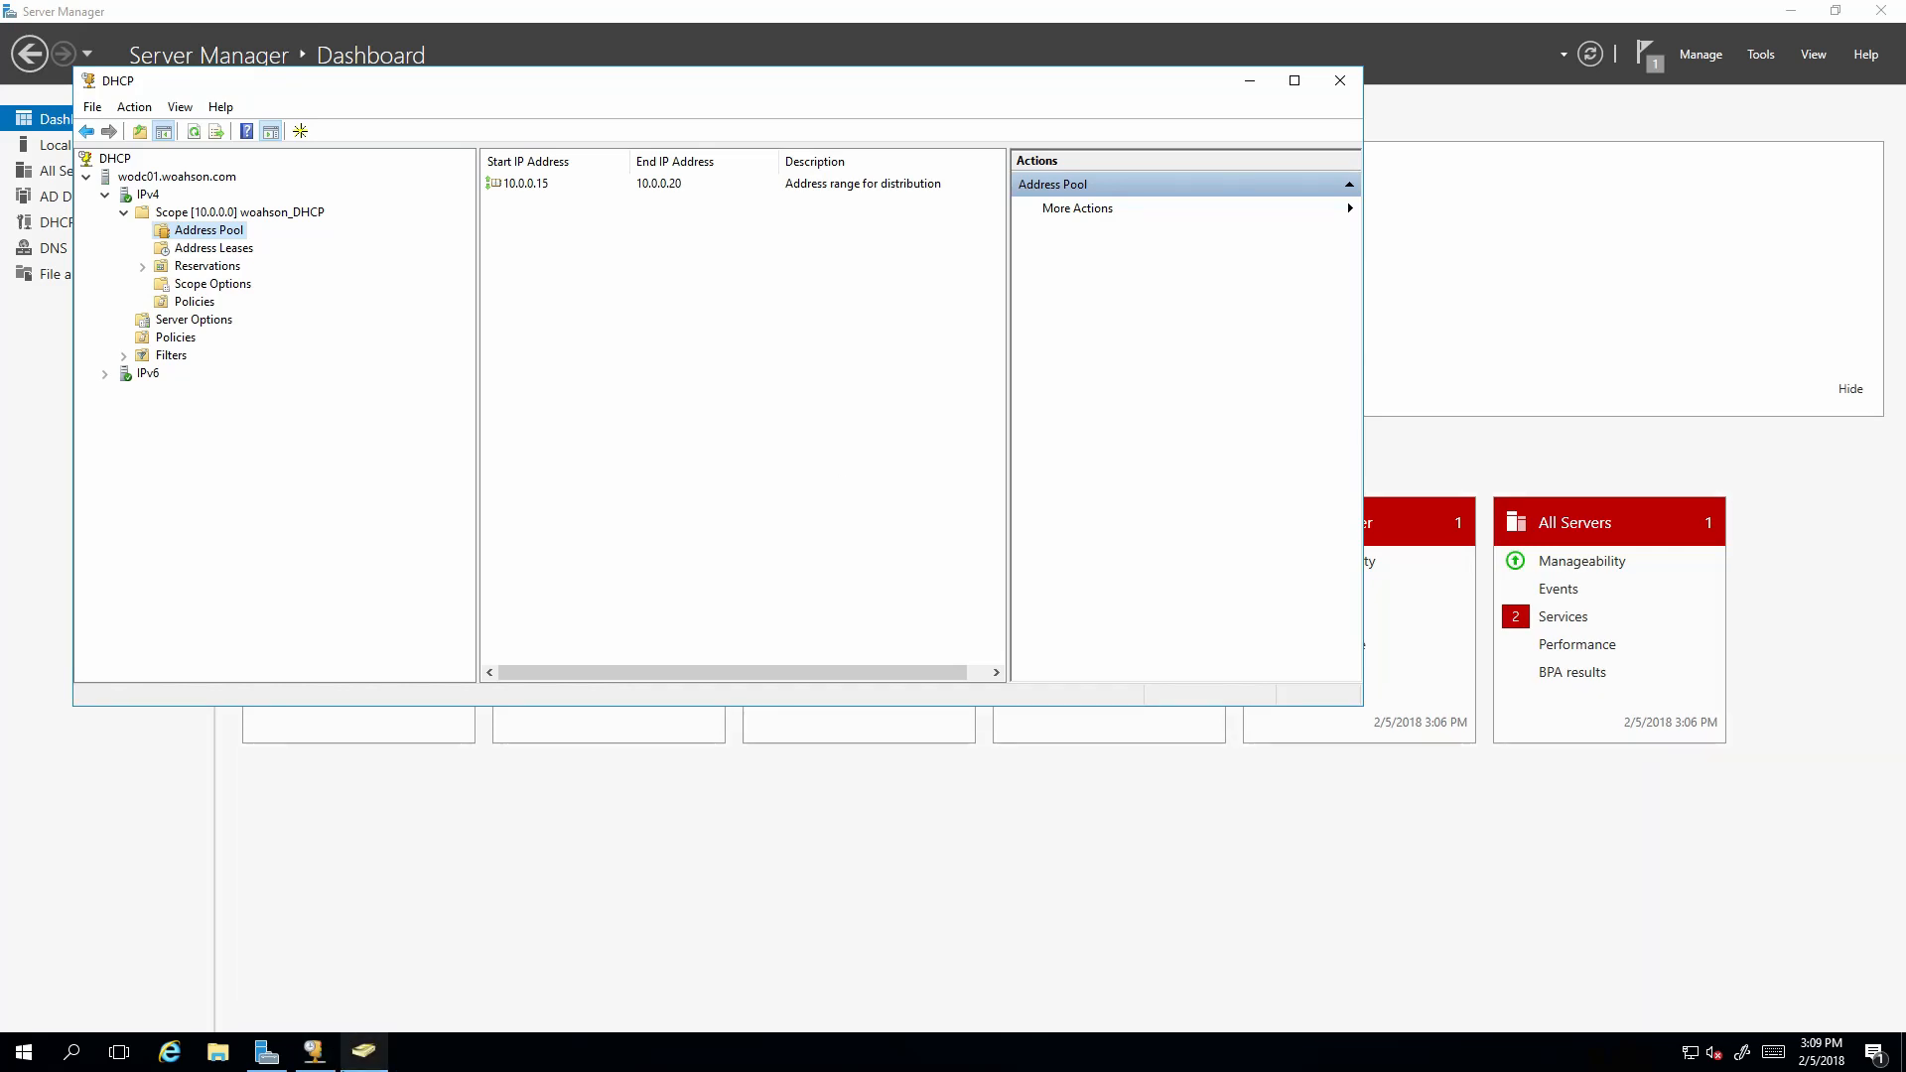
pyautogui.click(367, 1049)
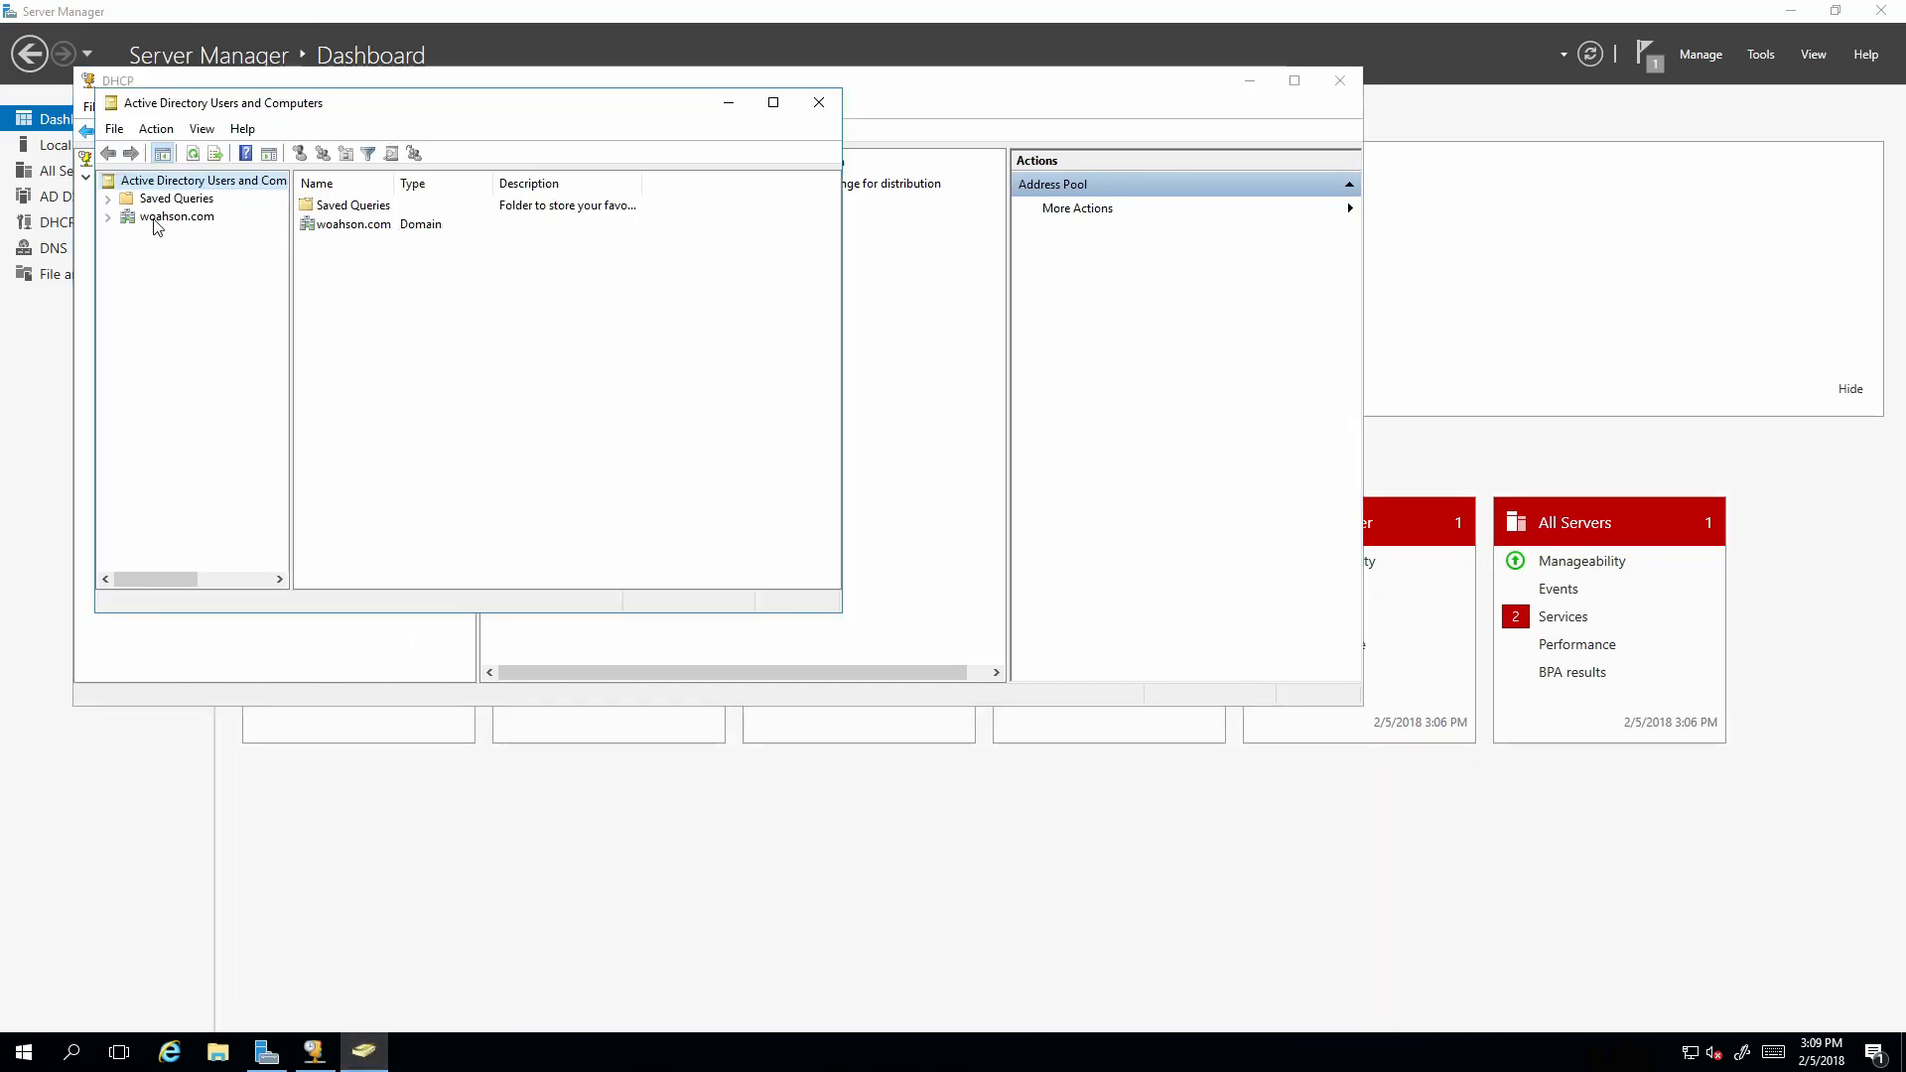
pyautogui.moveTo(290, 109); pyautogui.dragTo(457, 139)
pyautogui.doubleClick(457, 139)
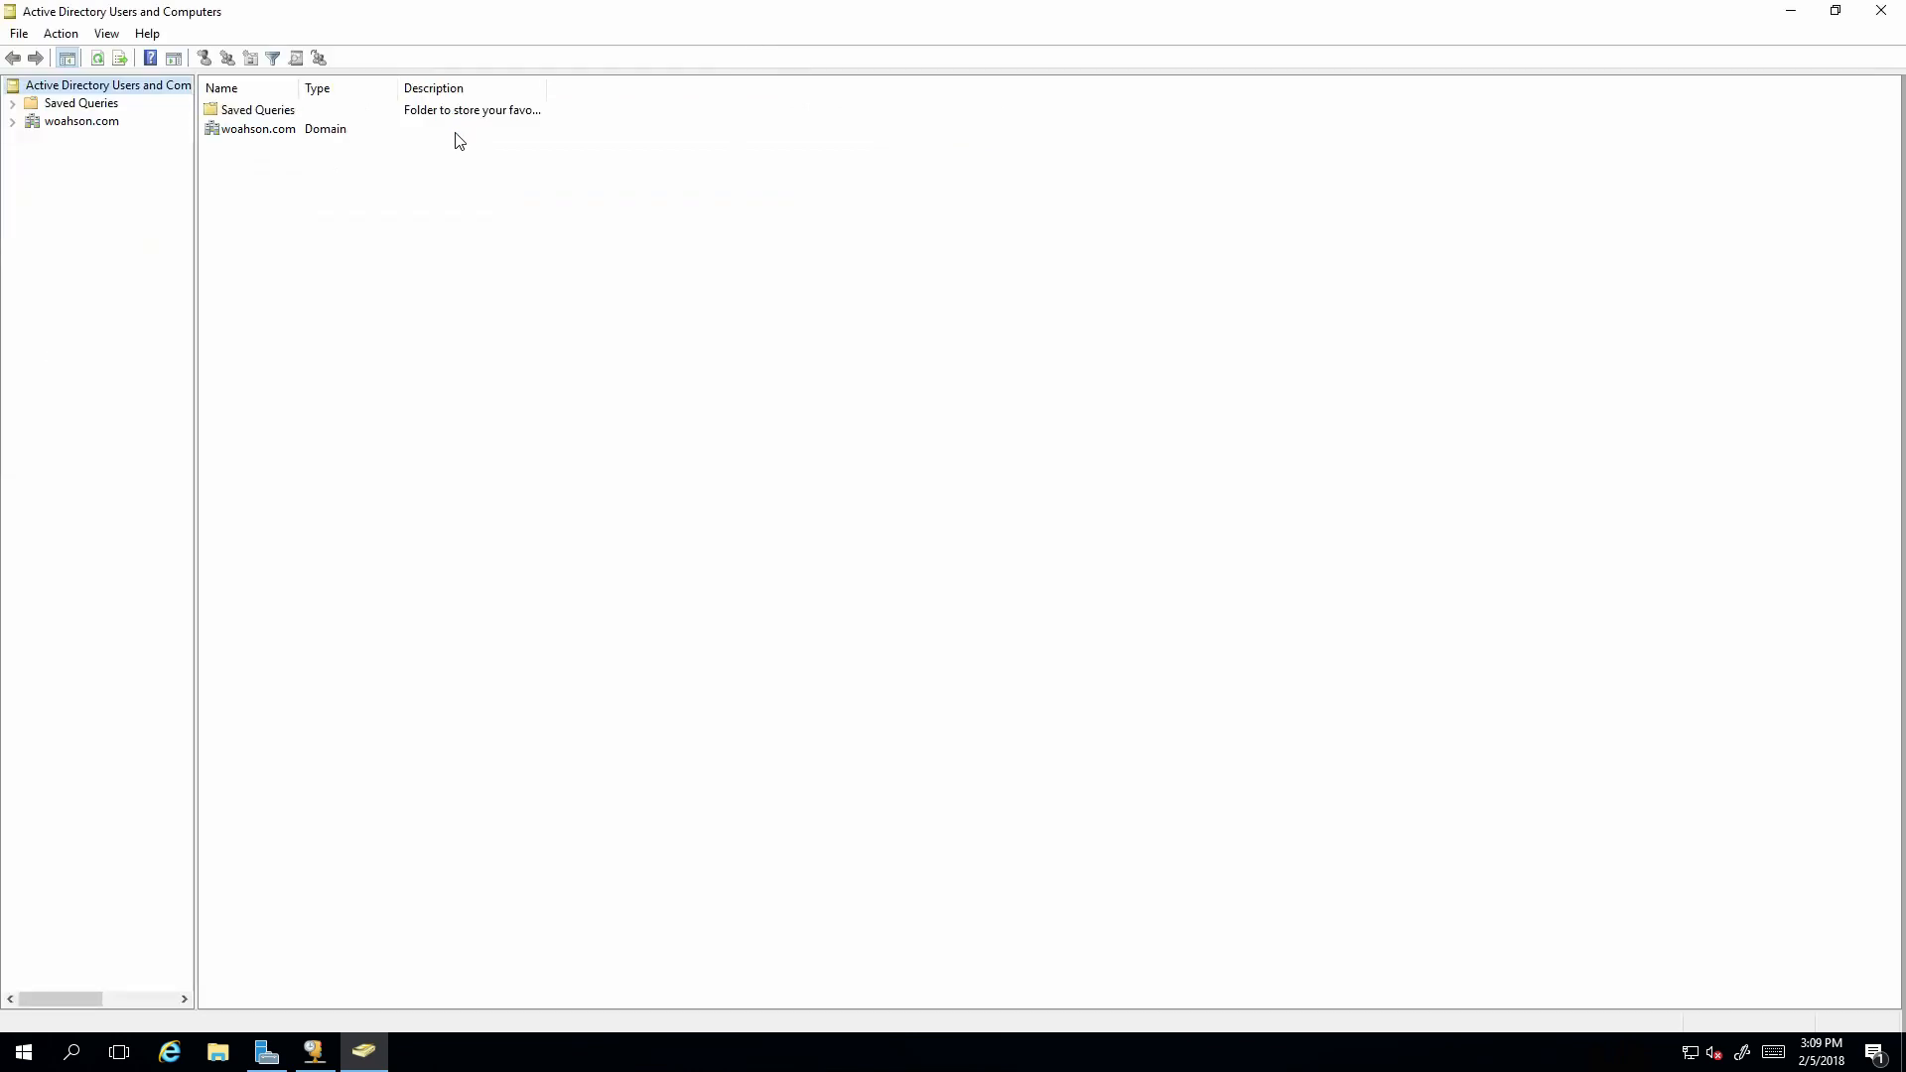
pyautogui.click(72, 123)
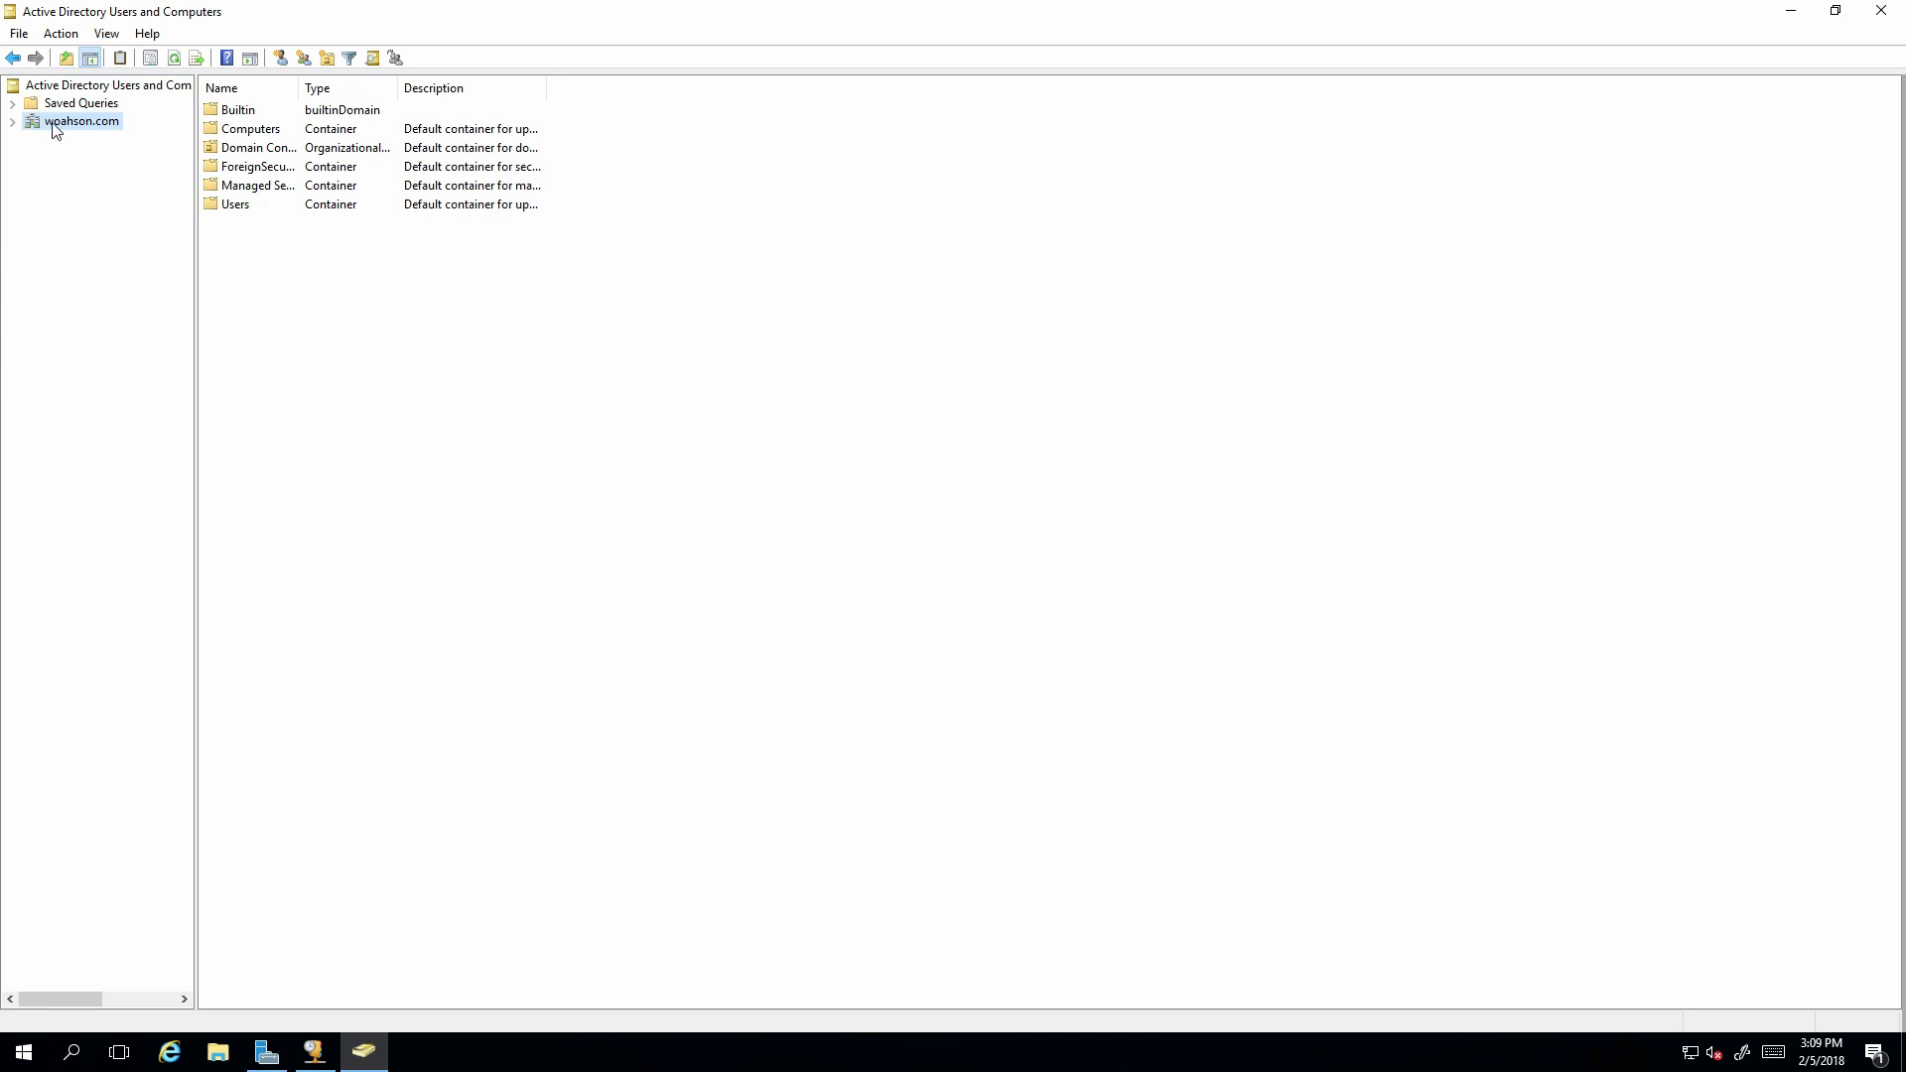
pyautogui.doubleClick(238, 206)
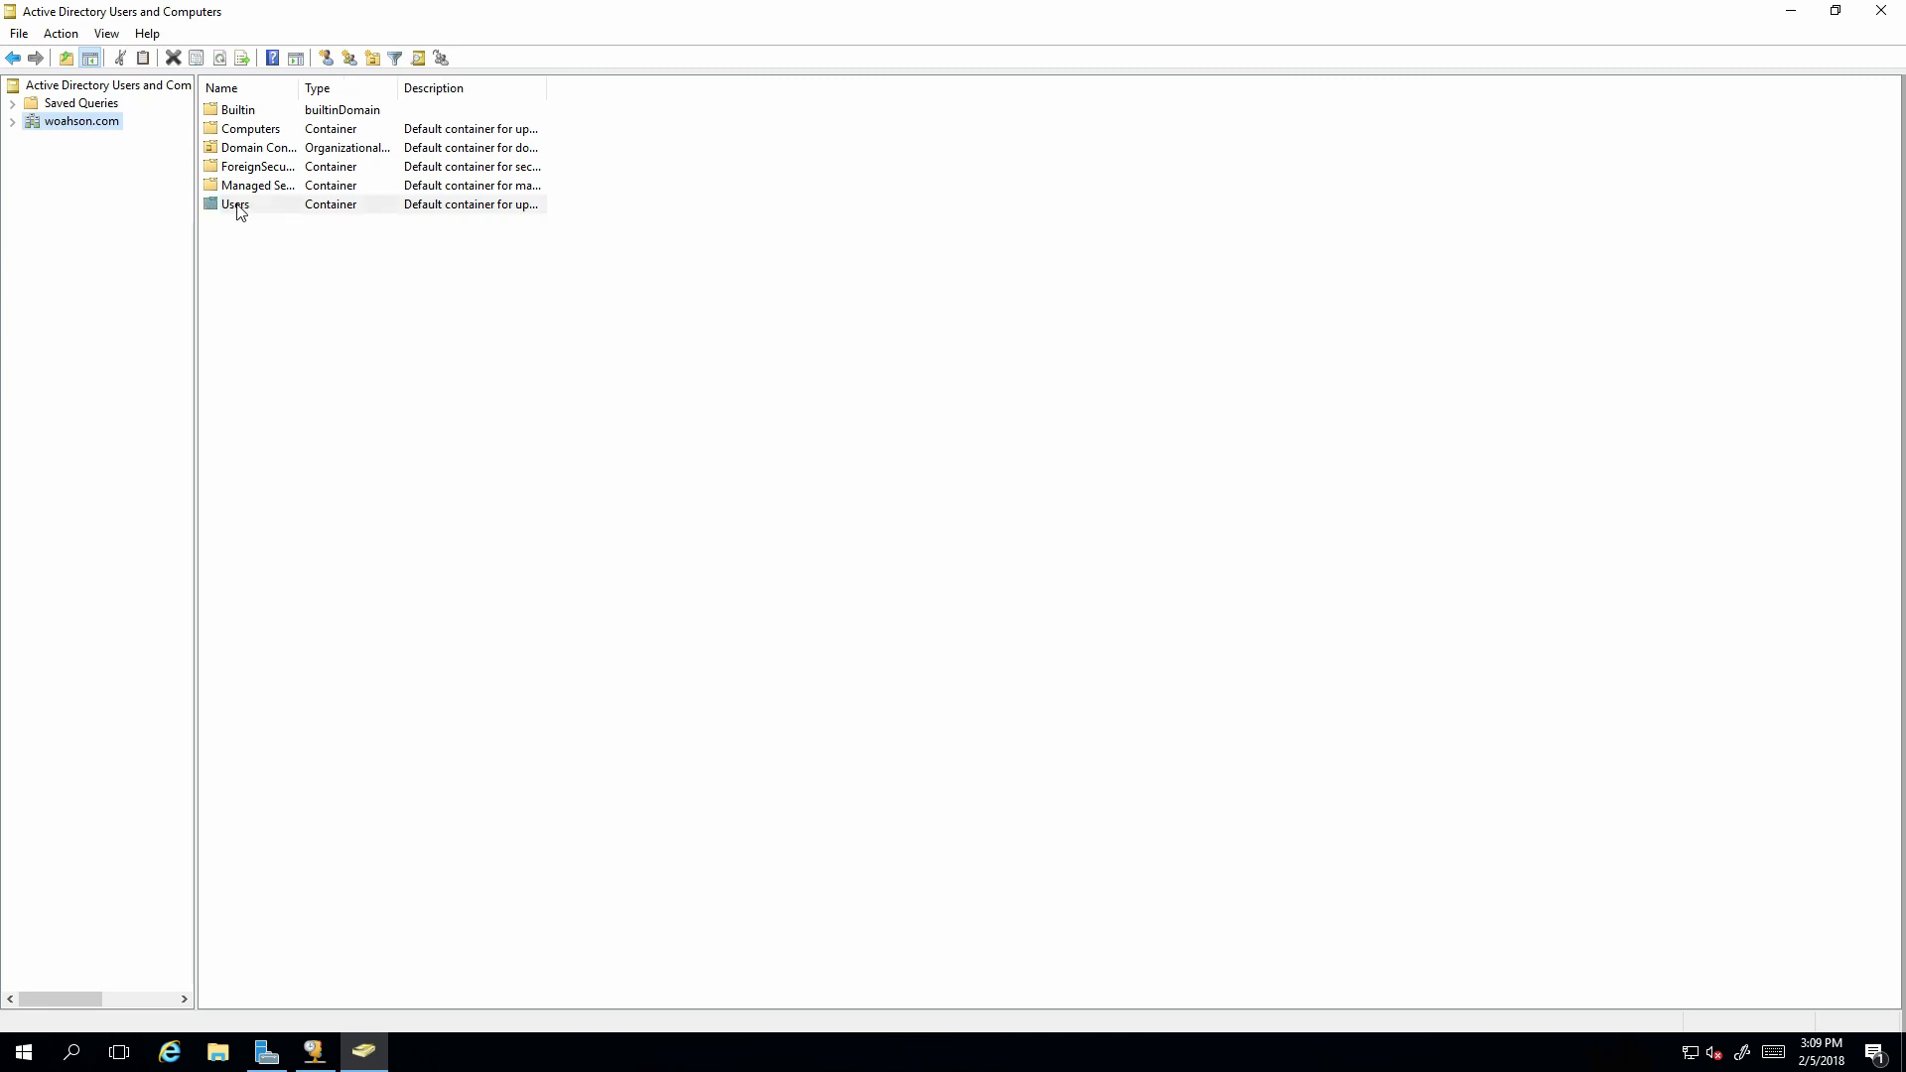
pyautogui.rightClick(338, 647)
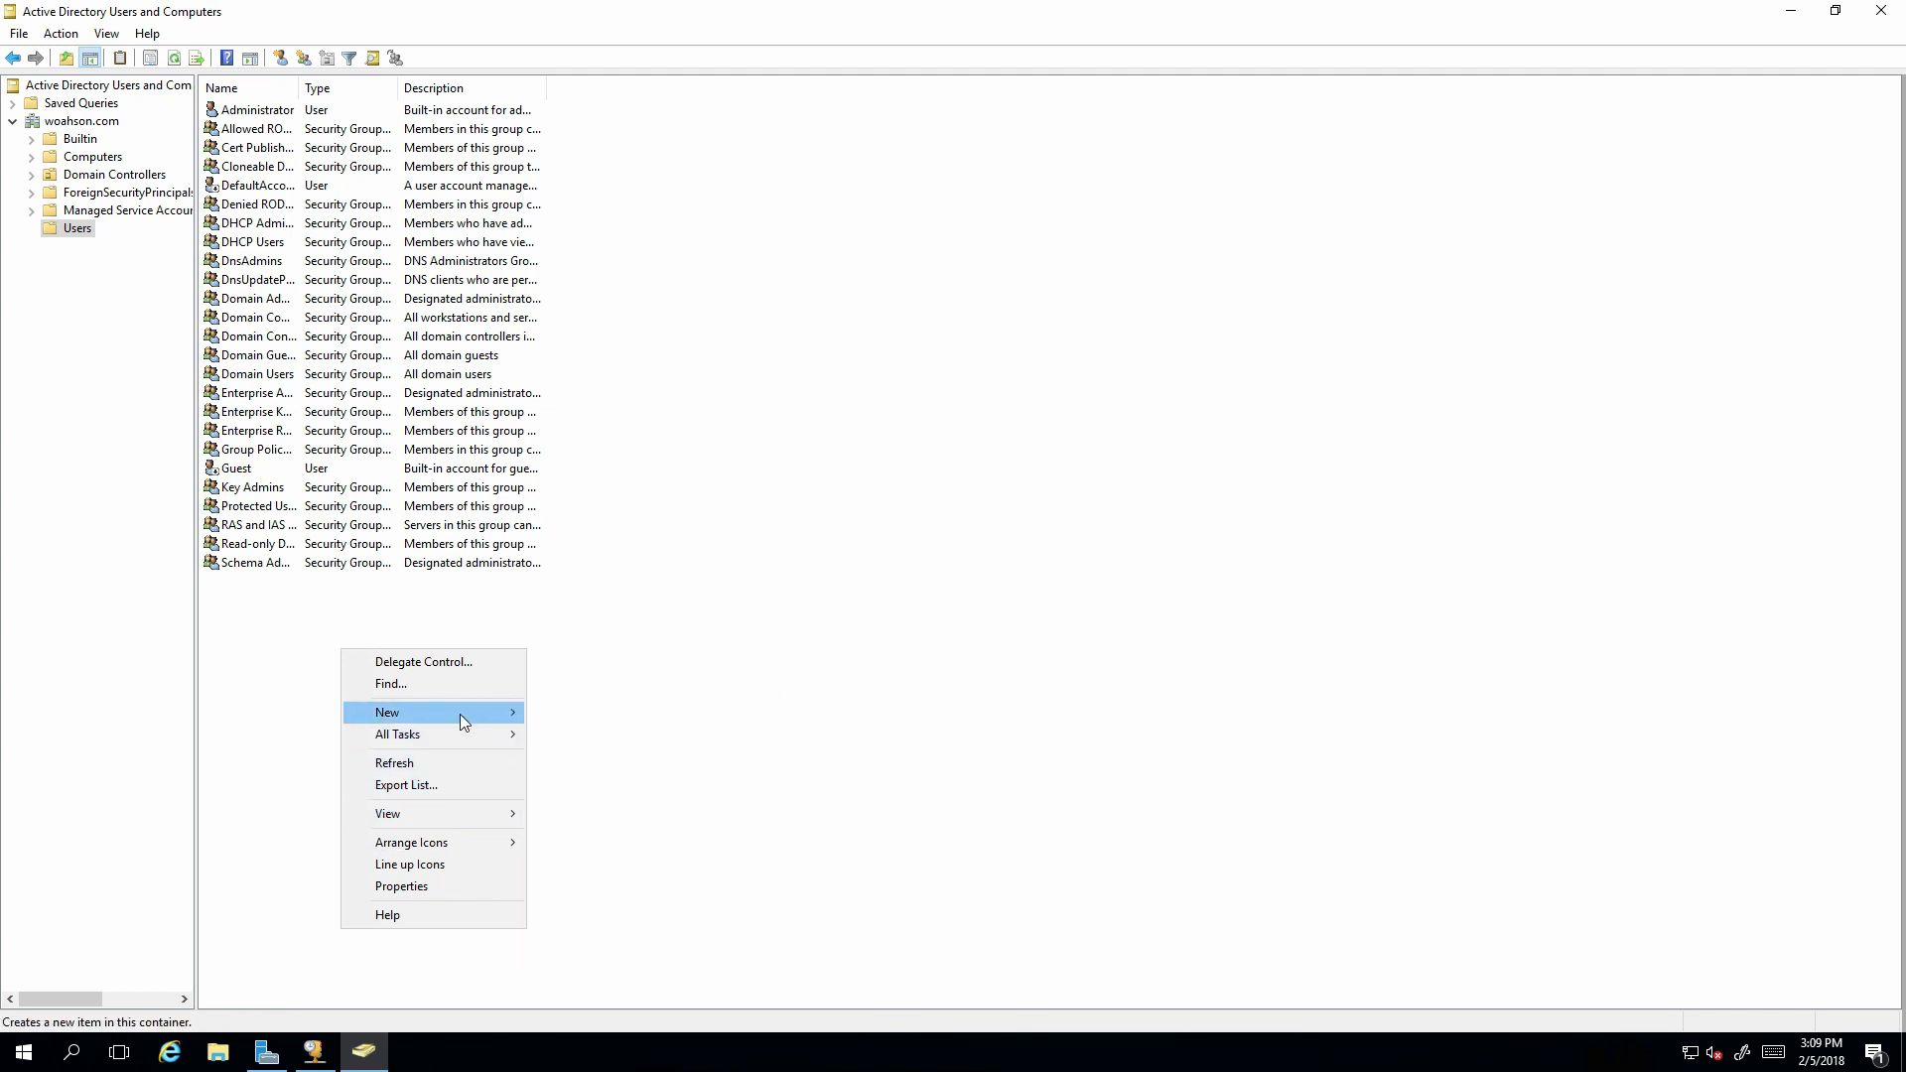
# Create a new user in Users, entering the first name, last name and logon name.
pyautogui.moveTo(461, 713)
pyautogui.click(624, 923)
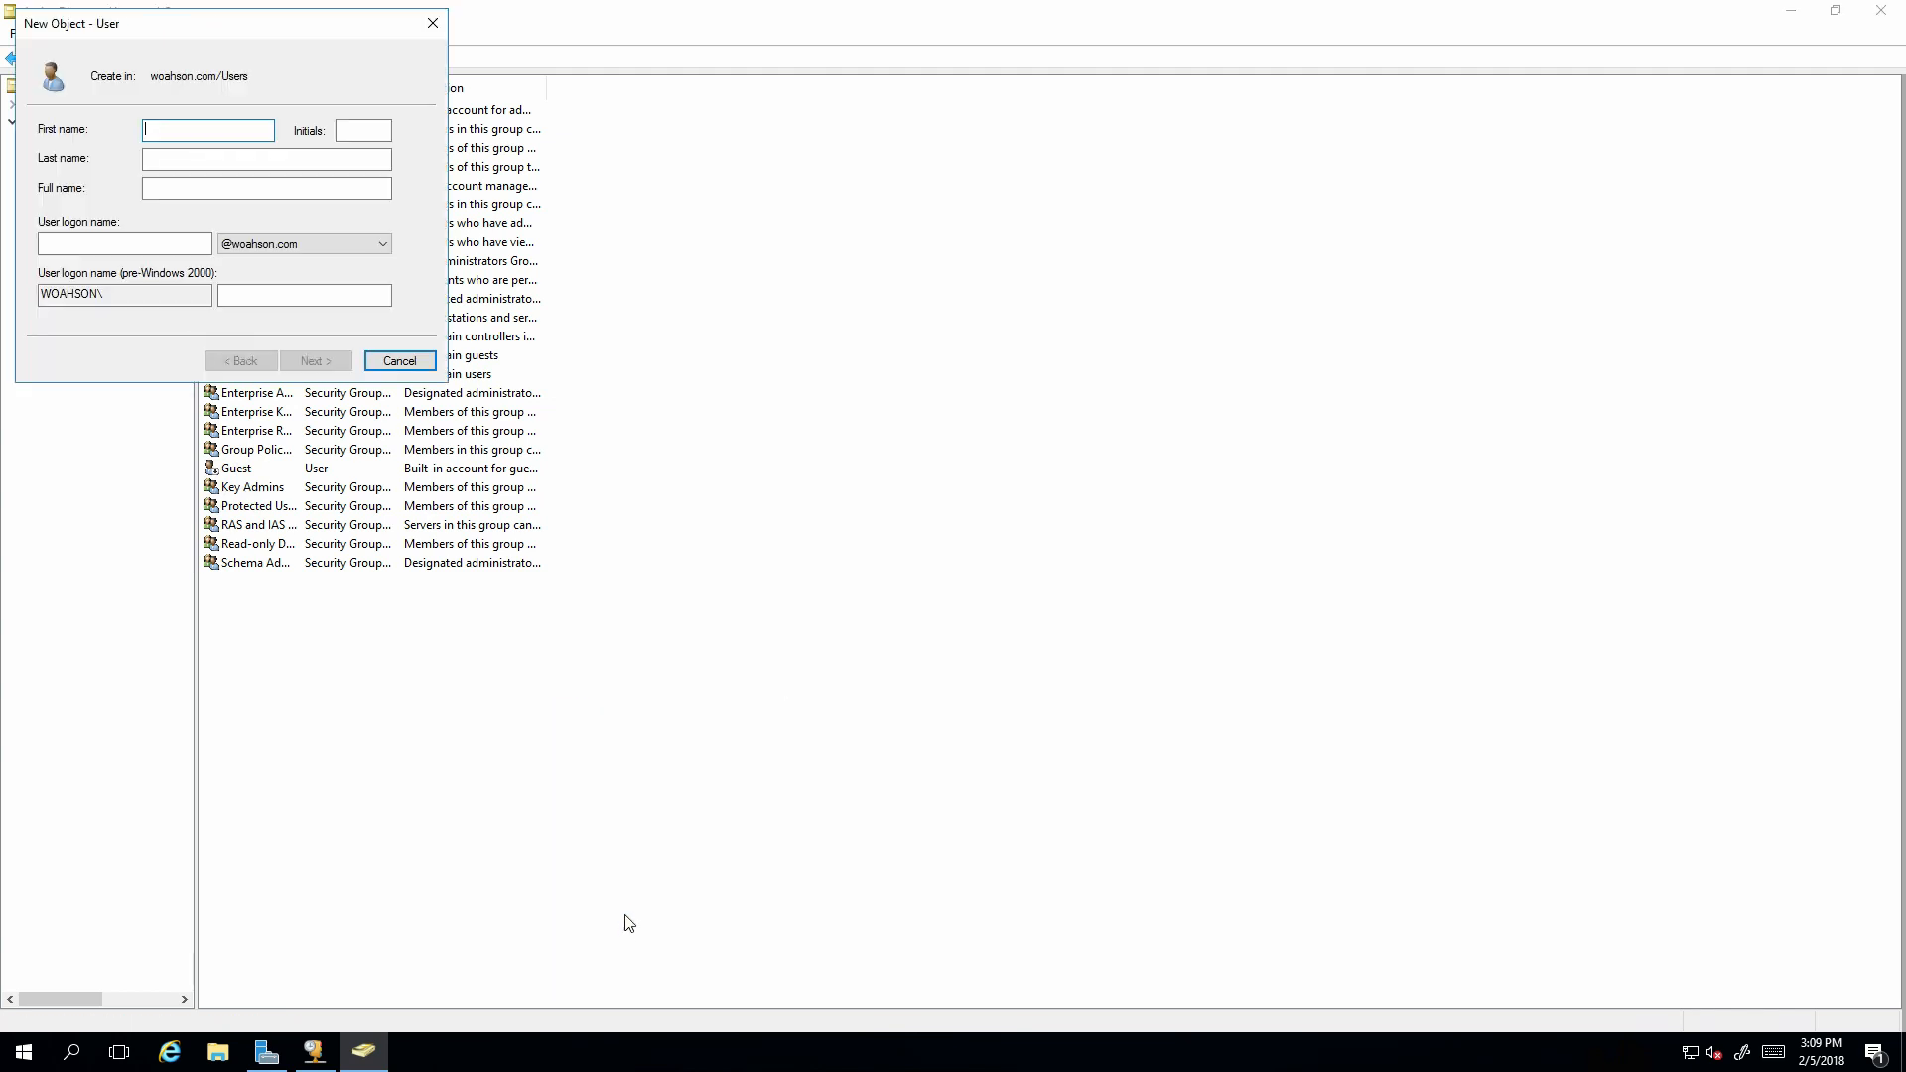
pyautogui.write('Adam')
pyautogui.press('Tab')
pyautogui.press('Tab')
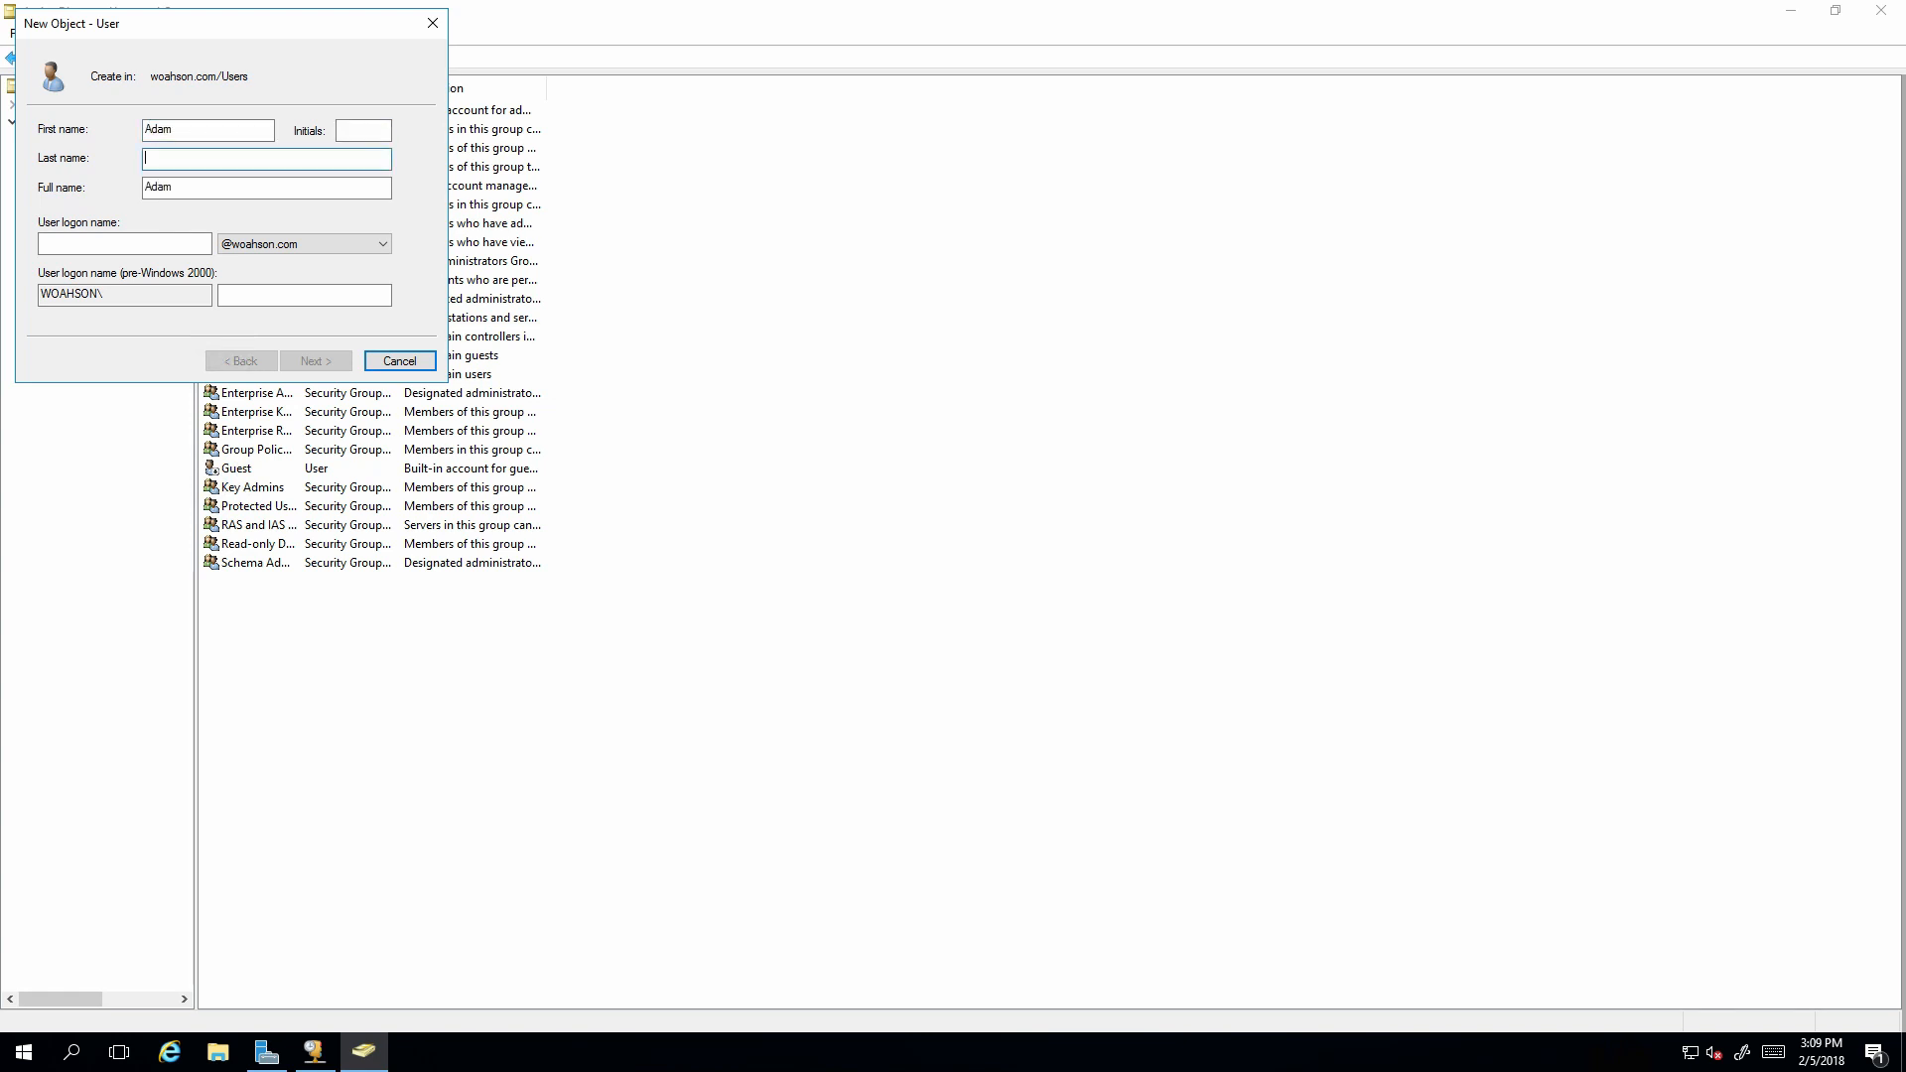
pyautogui.write('Smith')
pyautogui.press('Tab')
pyautogui.press('Tab')
pyautogui.write('Ad')
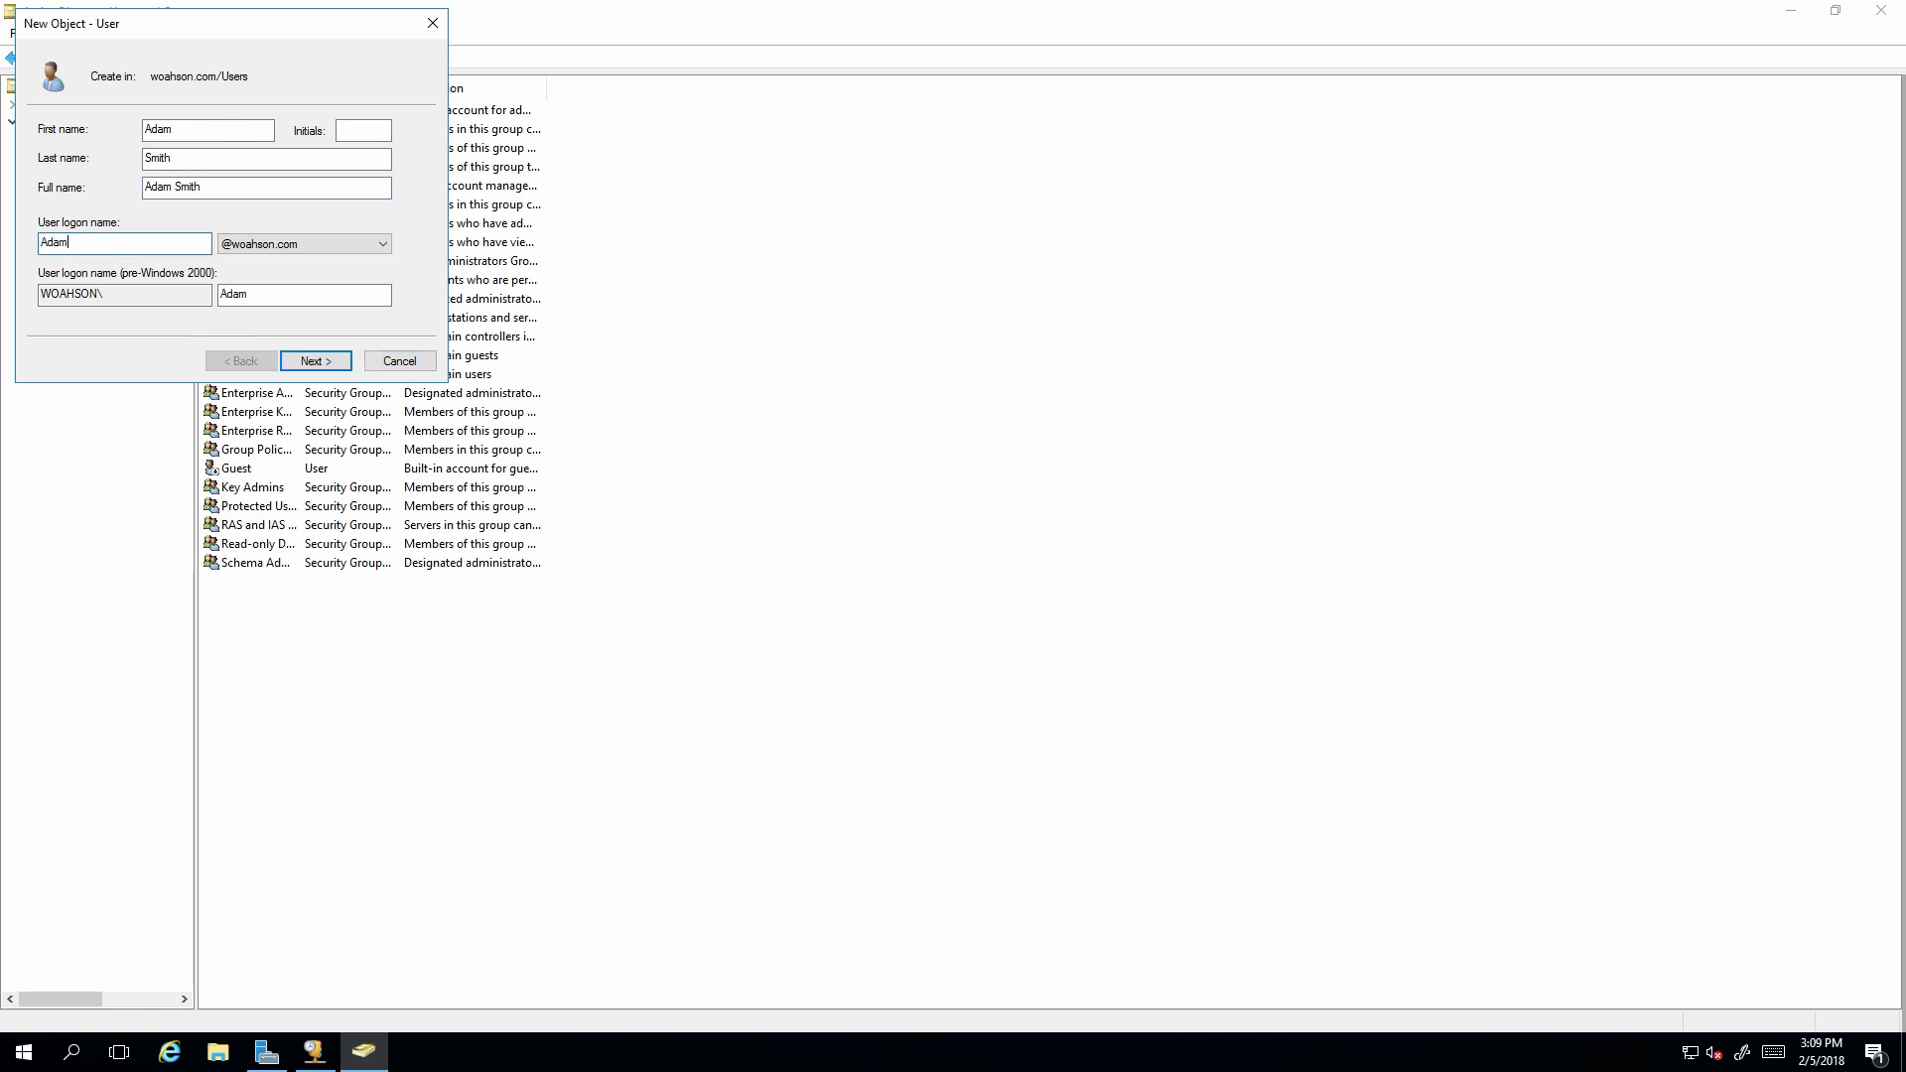
pyautogui.click(316, 362)
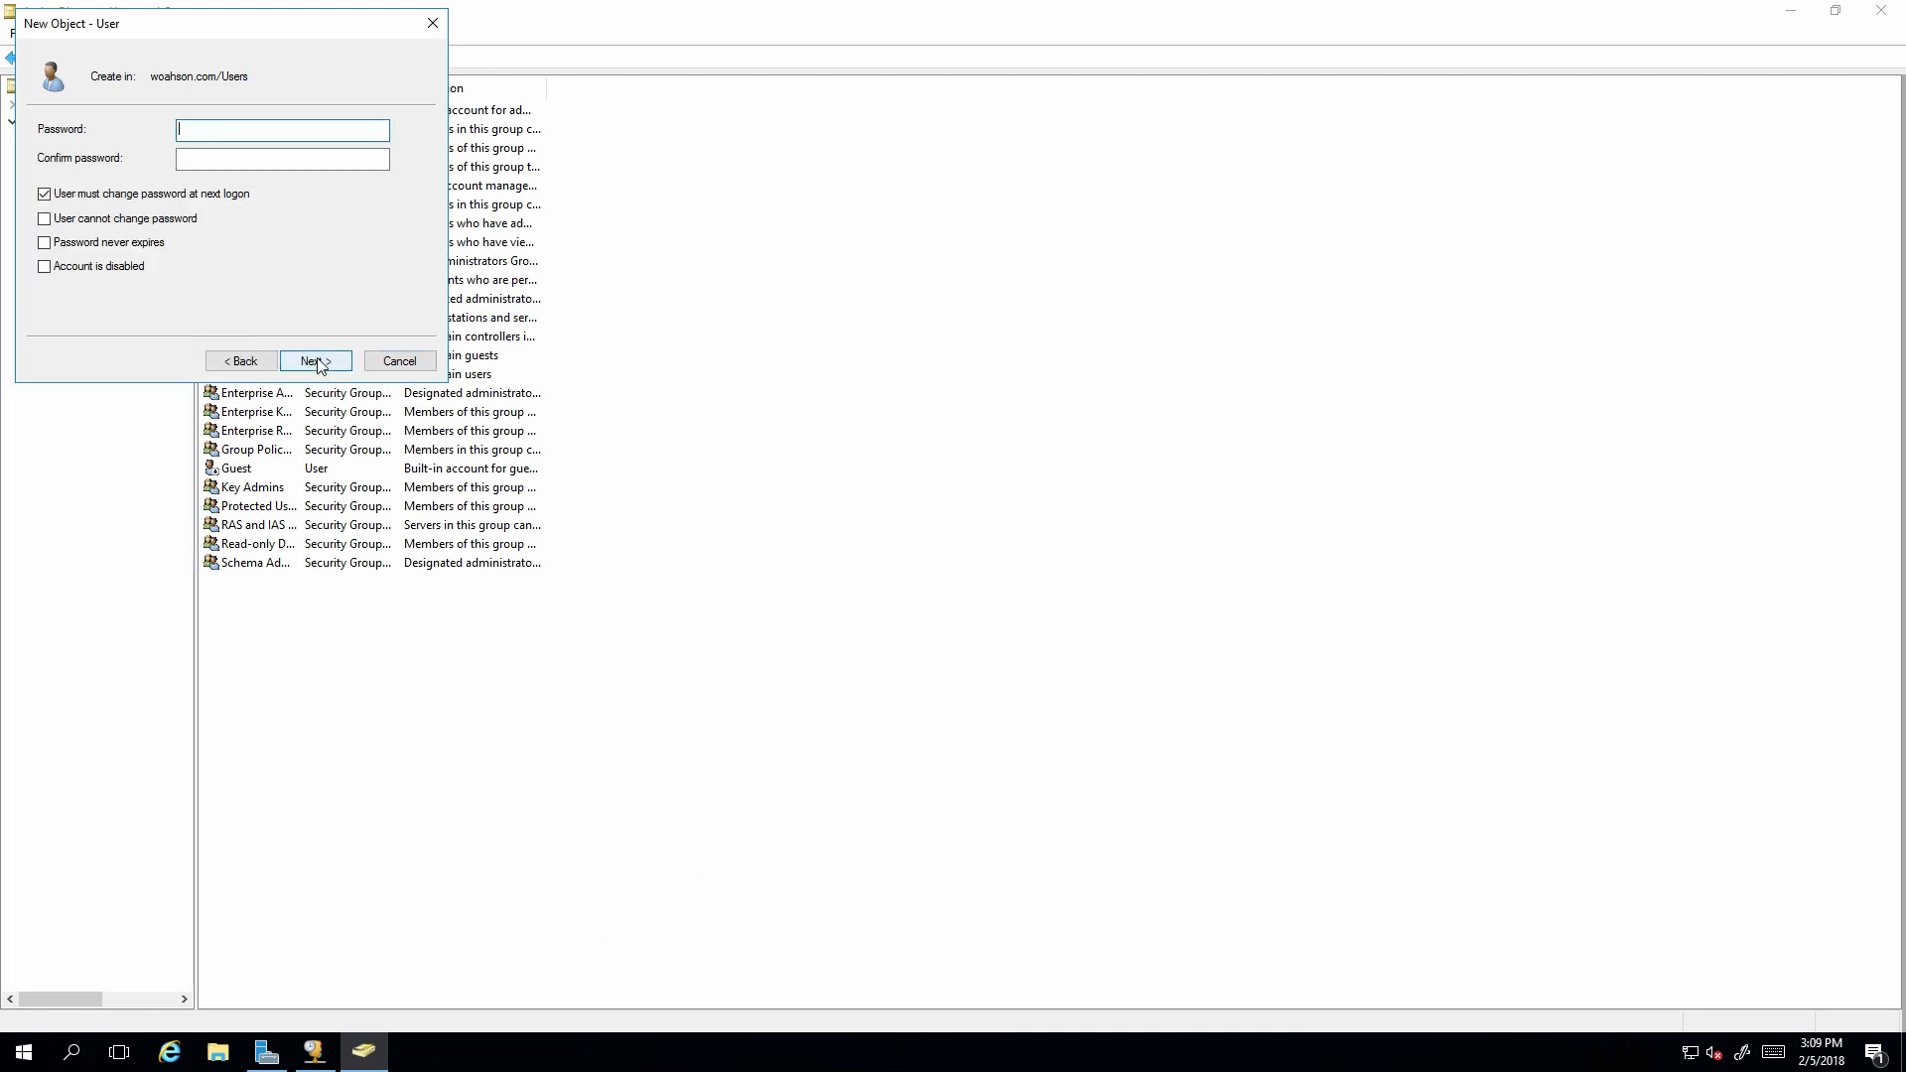
# Set the user's password: no forced change, user cannot change it, never expires.
pyautogui.write('Password1!')
pyautogui.press('Tab')
pyautogui.write('Password1!')
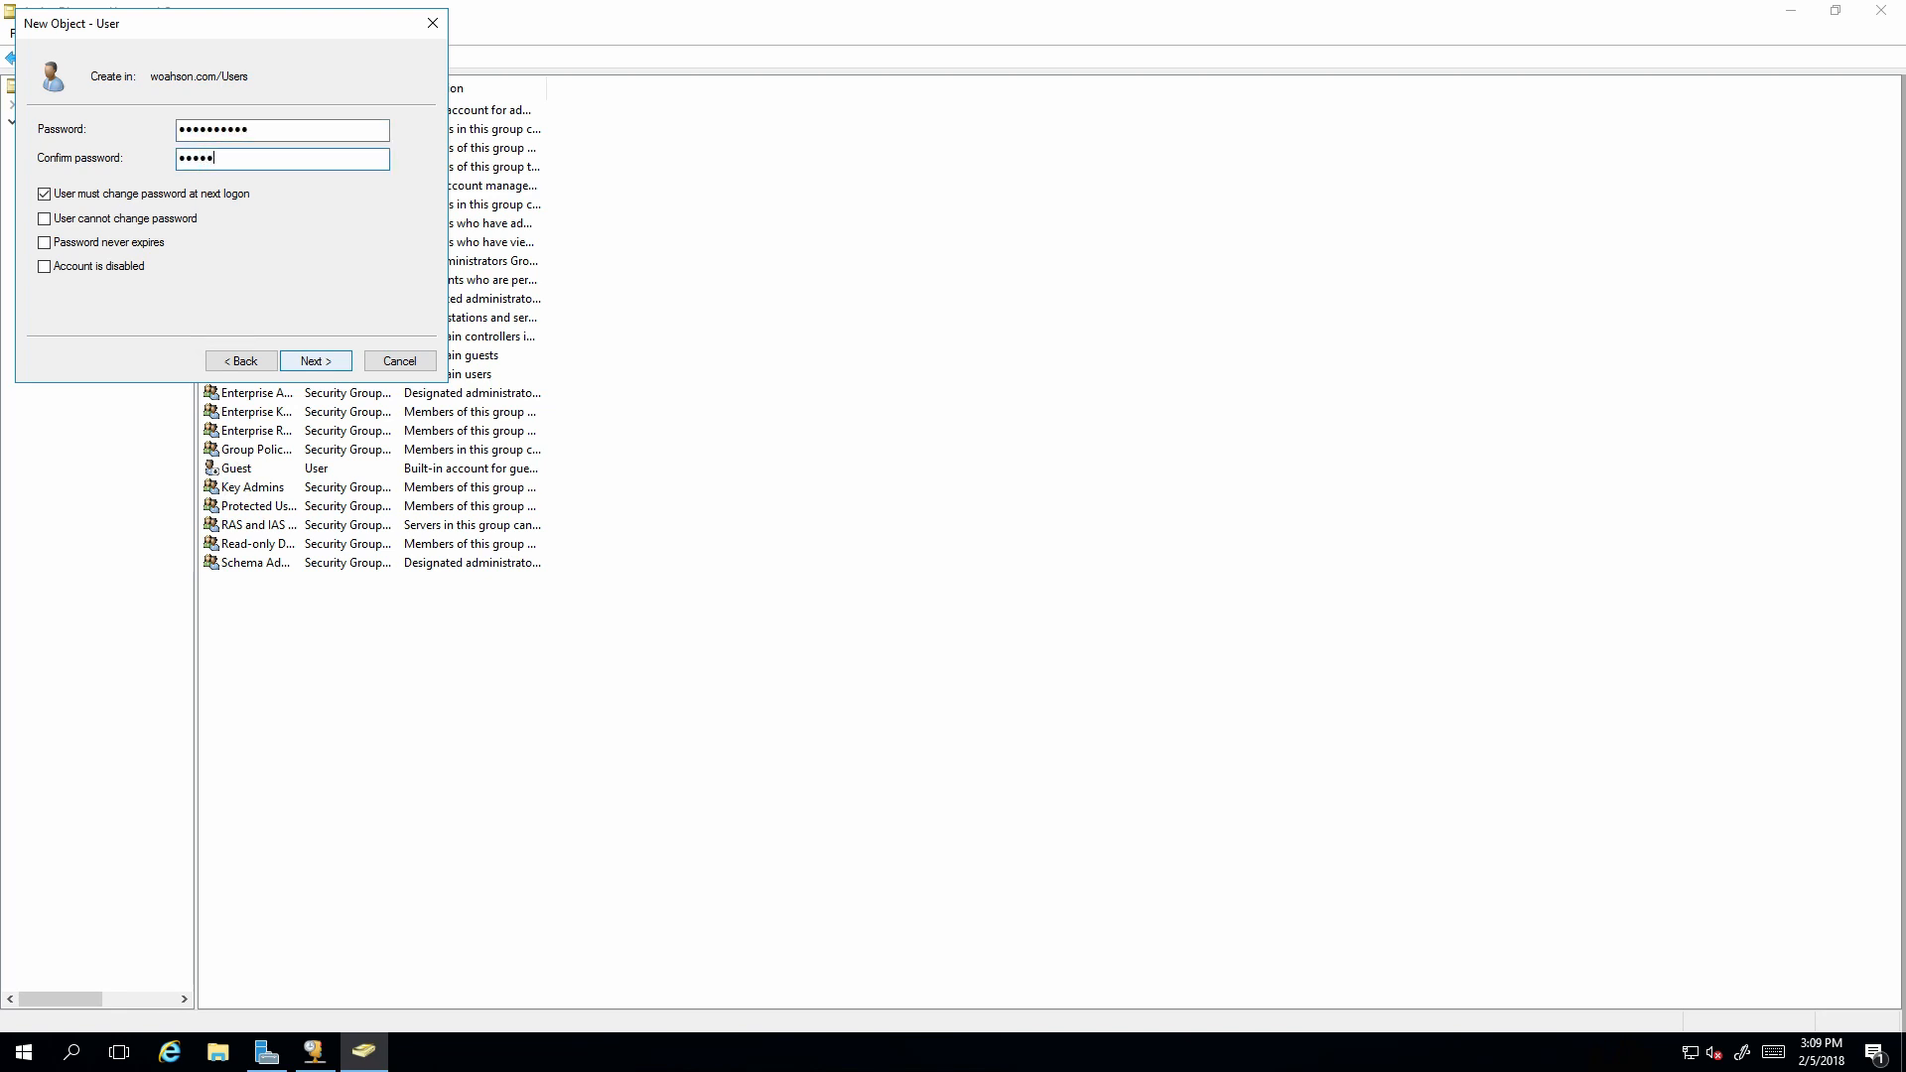
pyautogui.press('Tab')
pyautogui.press('space')
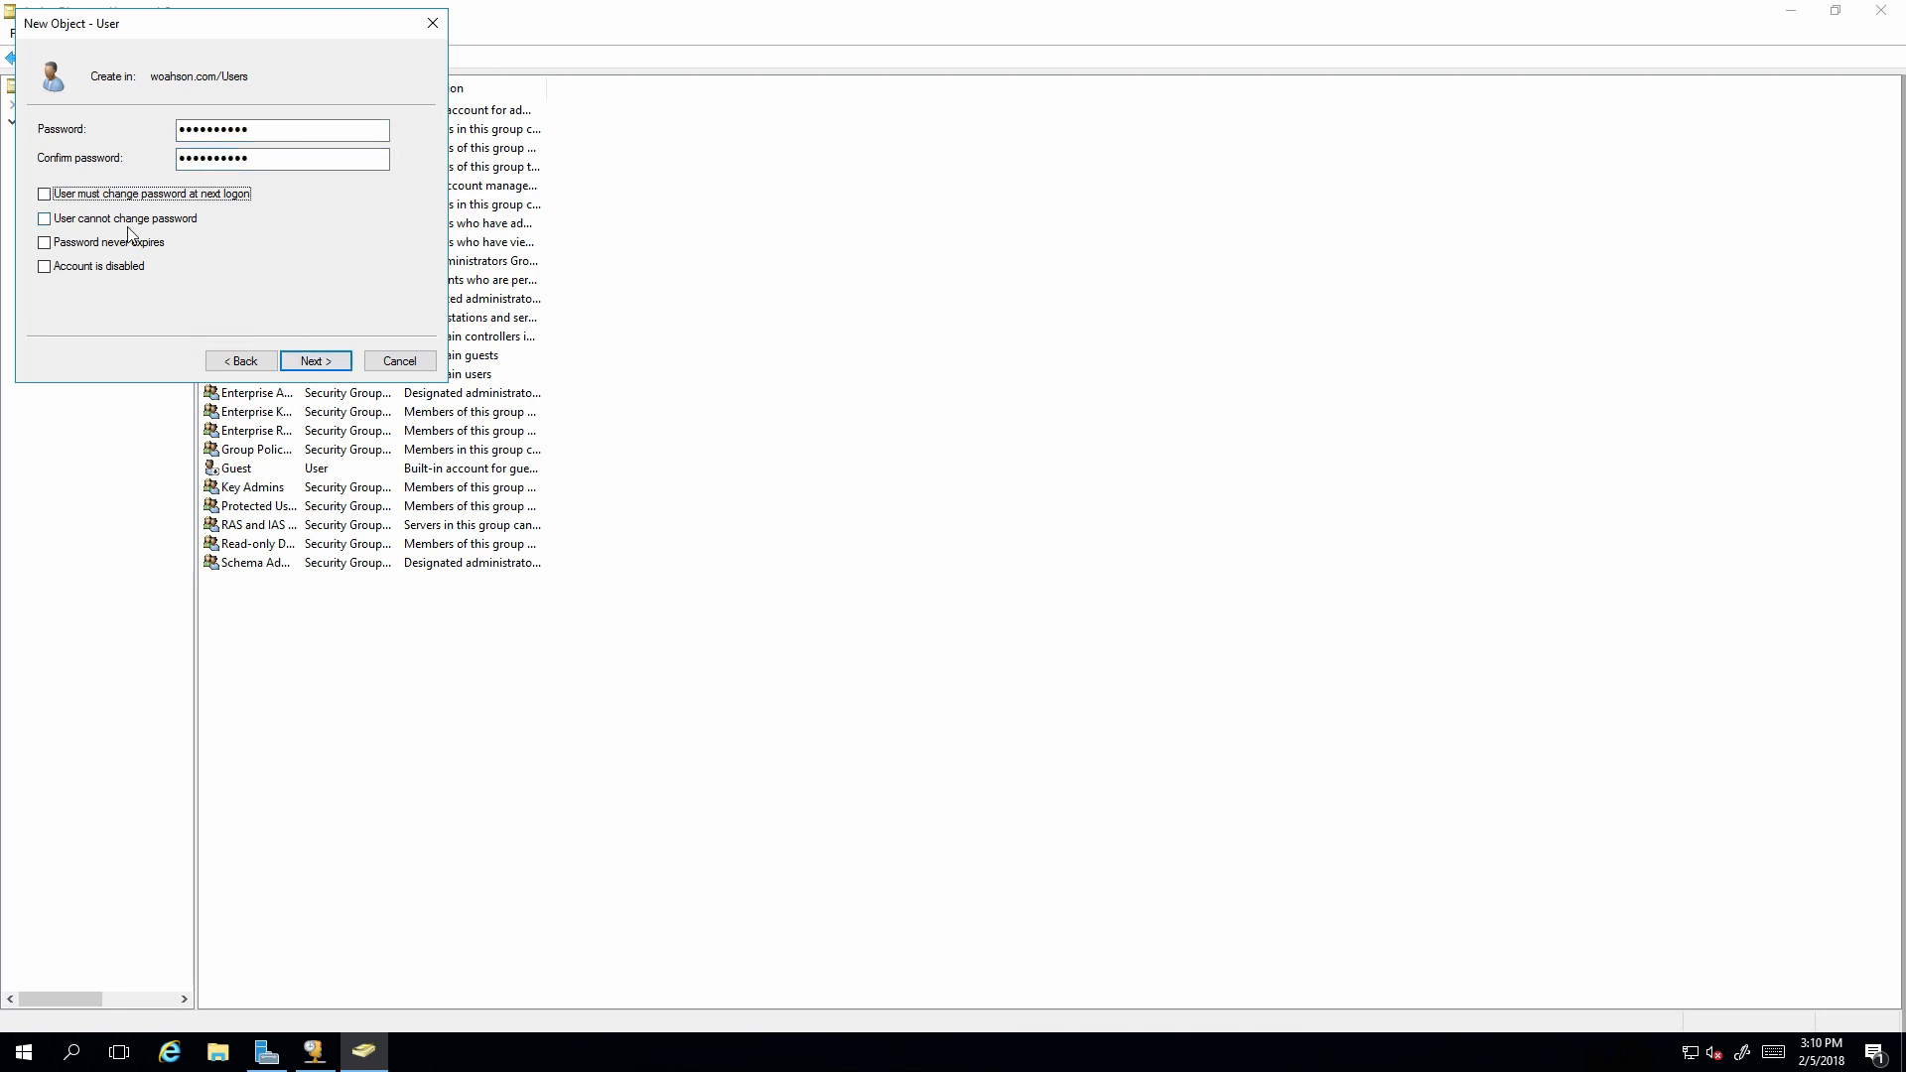
pyautogui.press('Tab')
pyautogui.press('Tab')
pyautogui.click(127, 226)
pyautogui.click(125, 244)
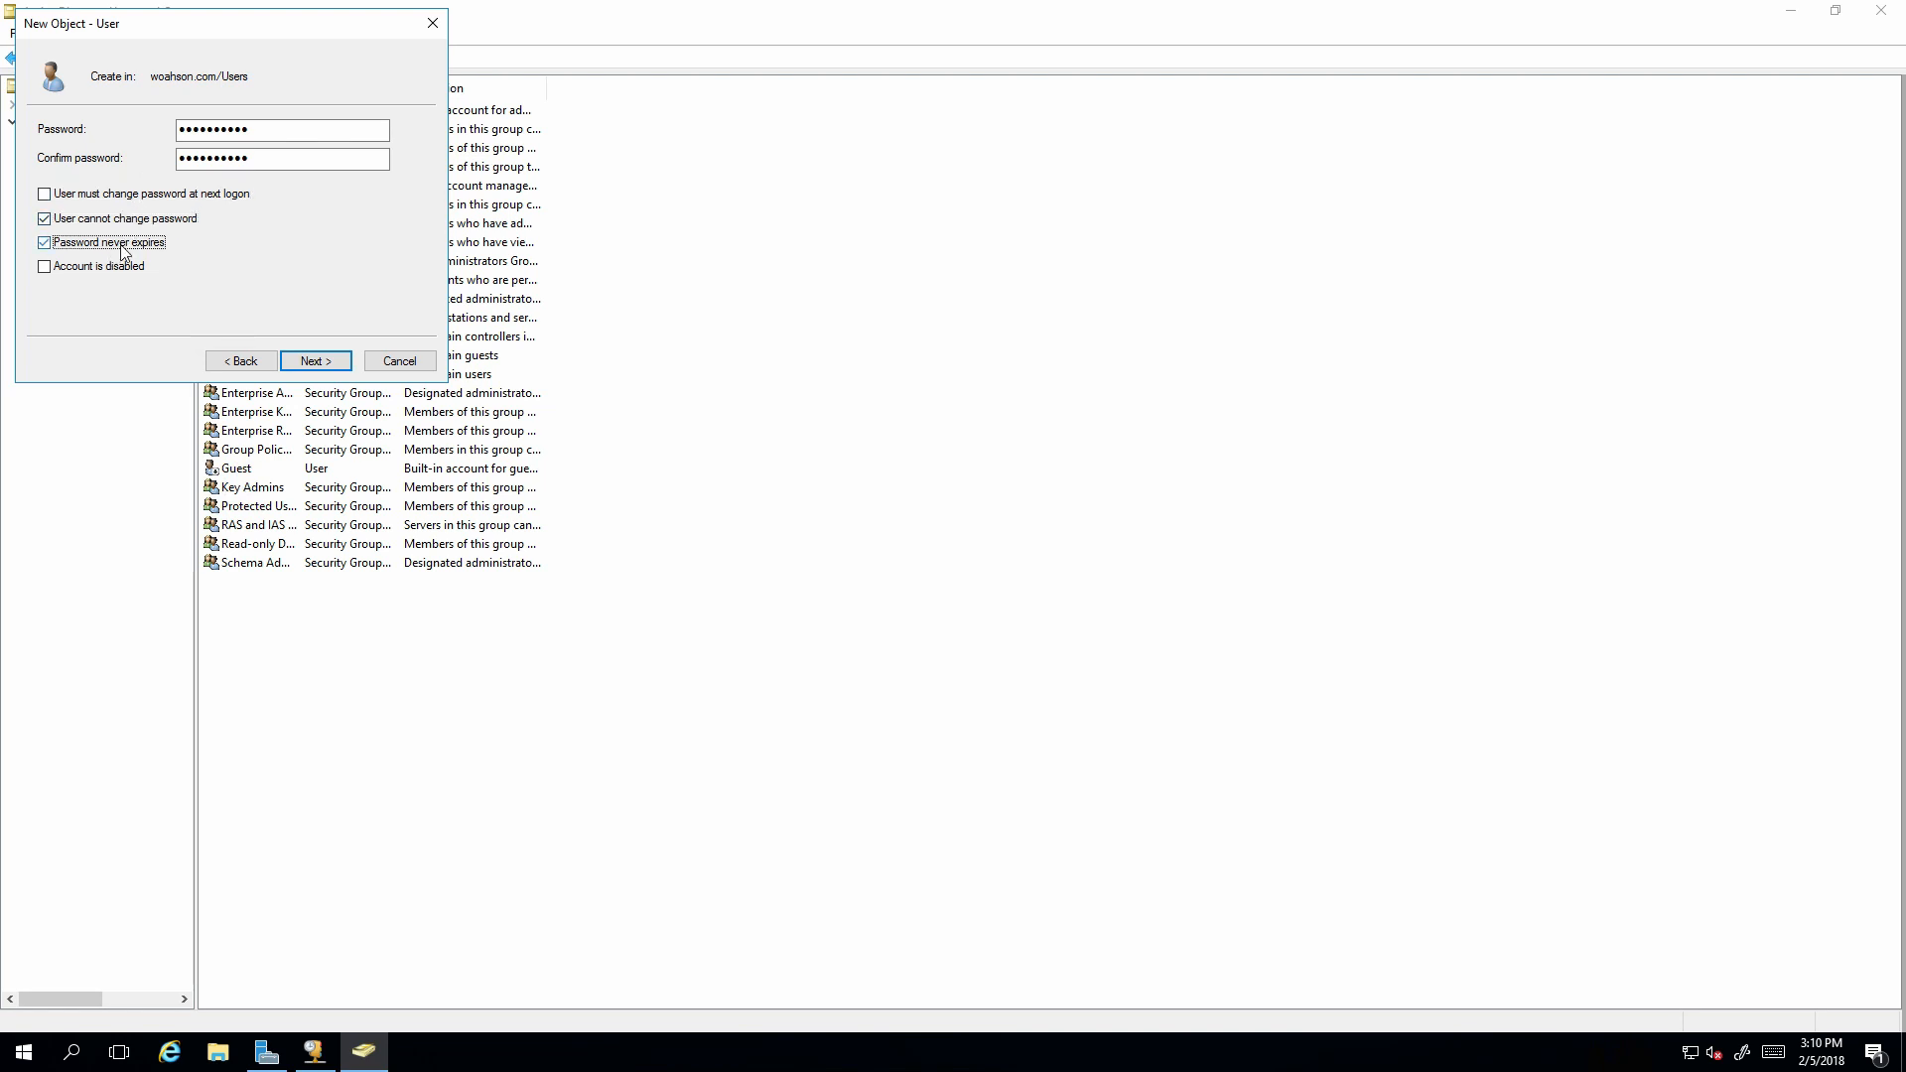
pyautogui.click(341, 363)
pyautogui.click(342, 363)
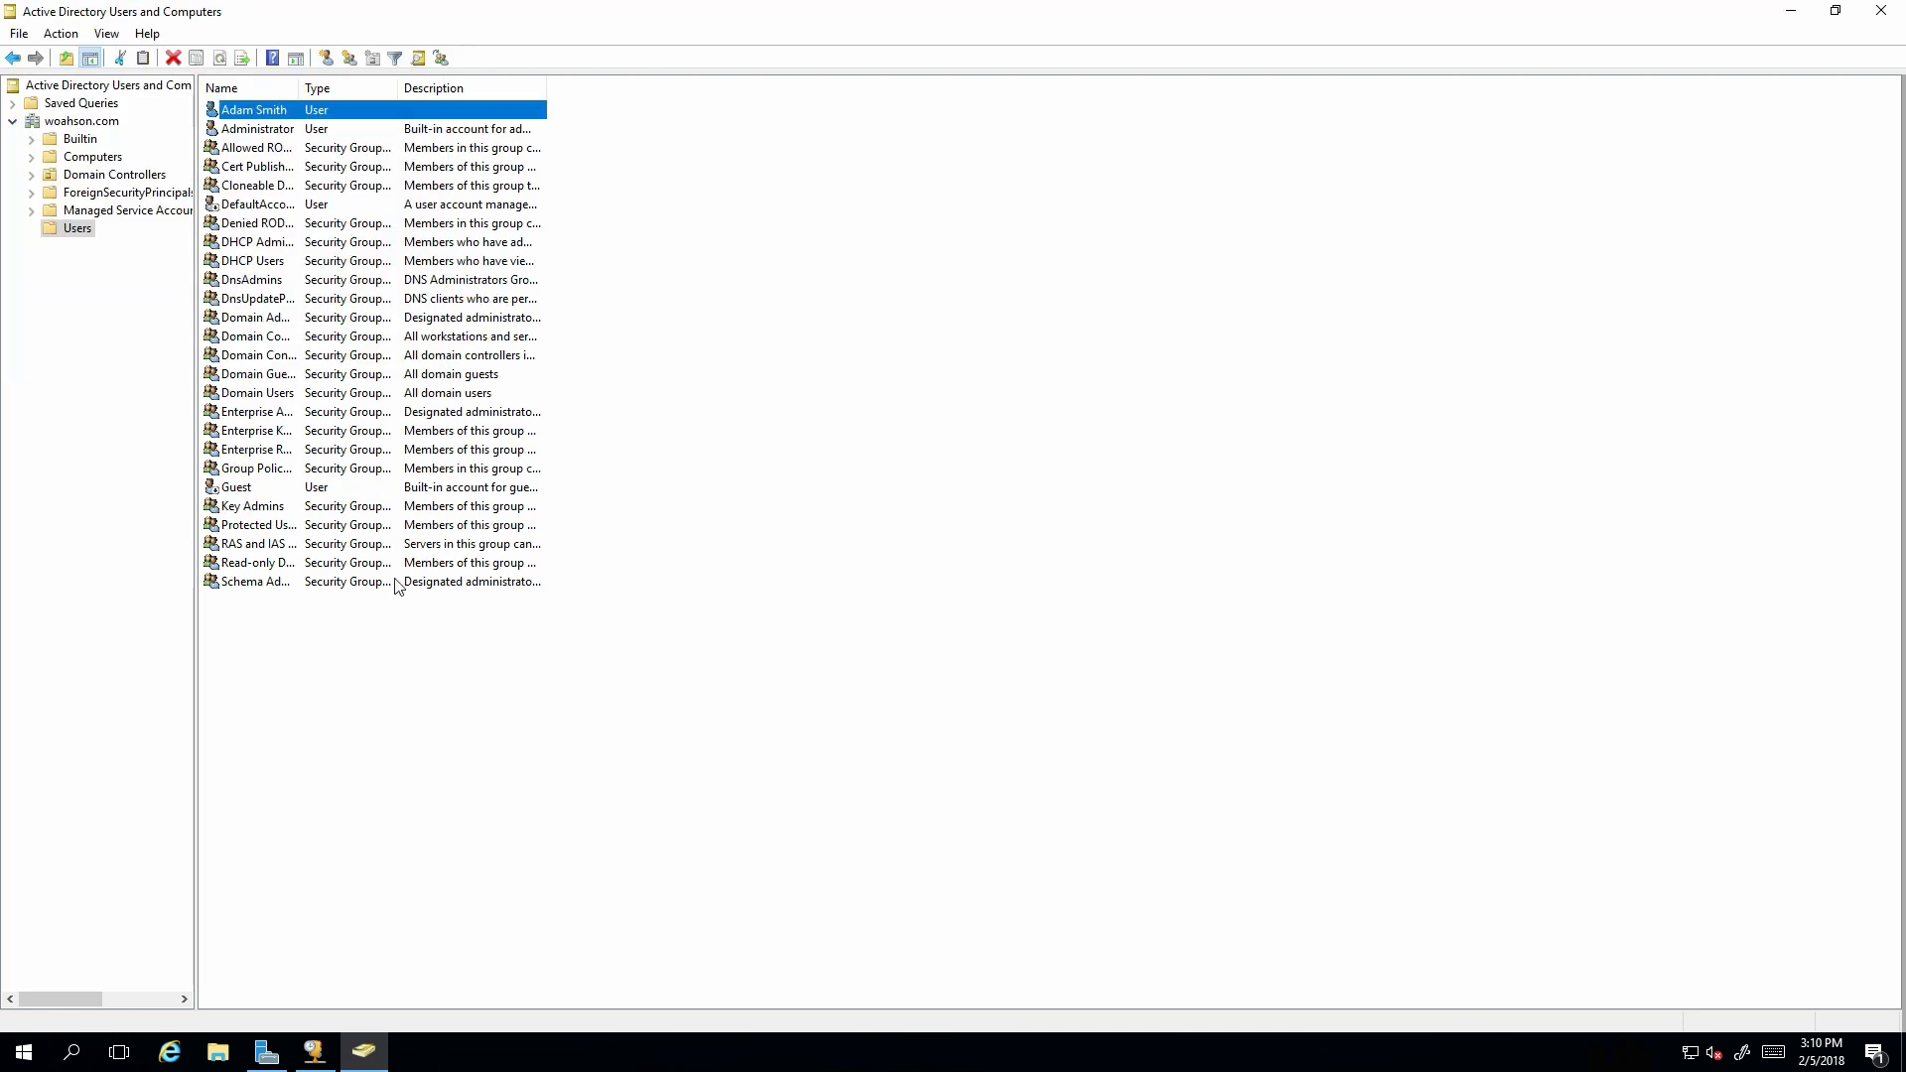
# Start a second new user, entering the first name and logon name.
pyautogui.rightClick(421, 713)
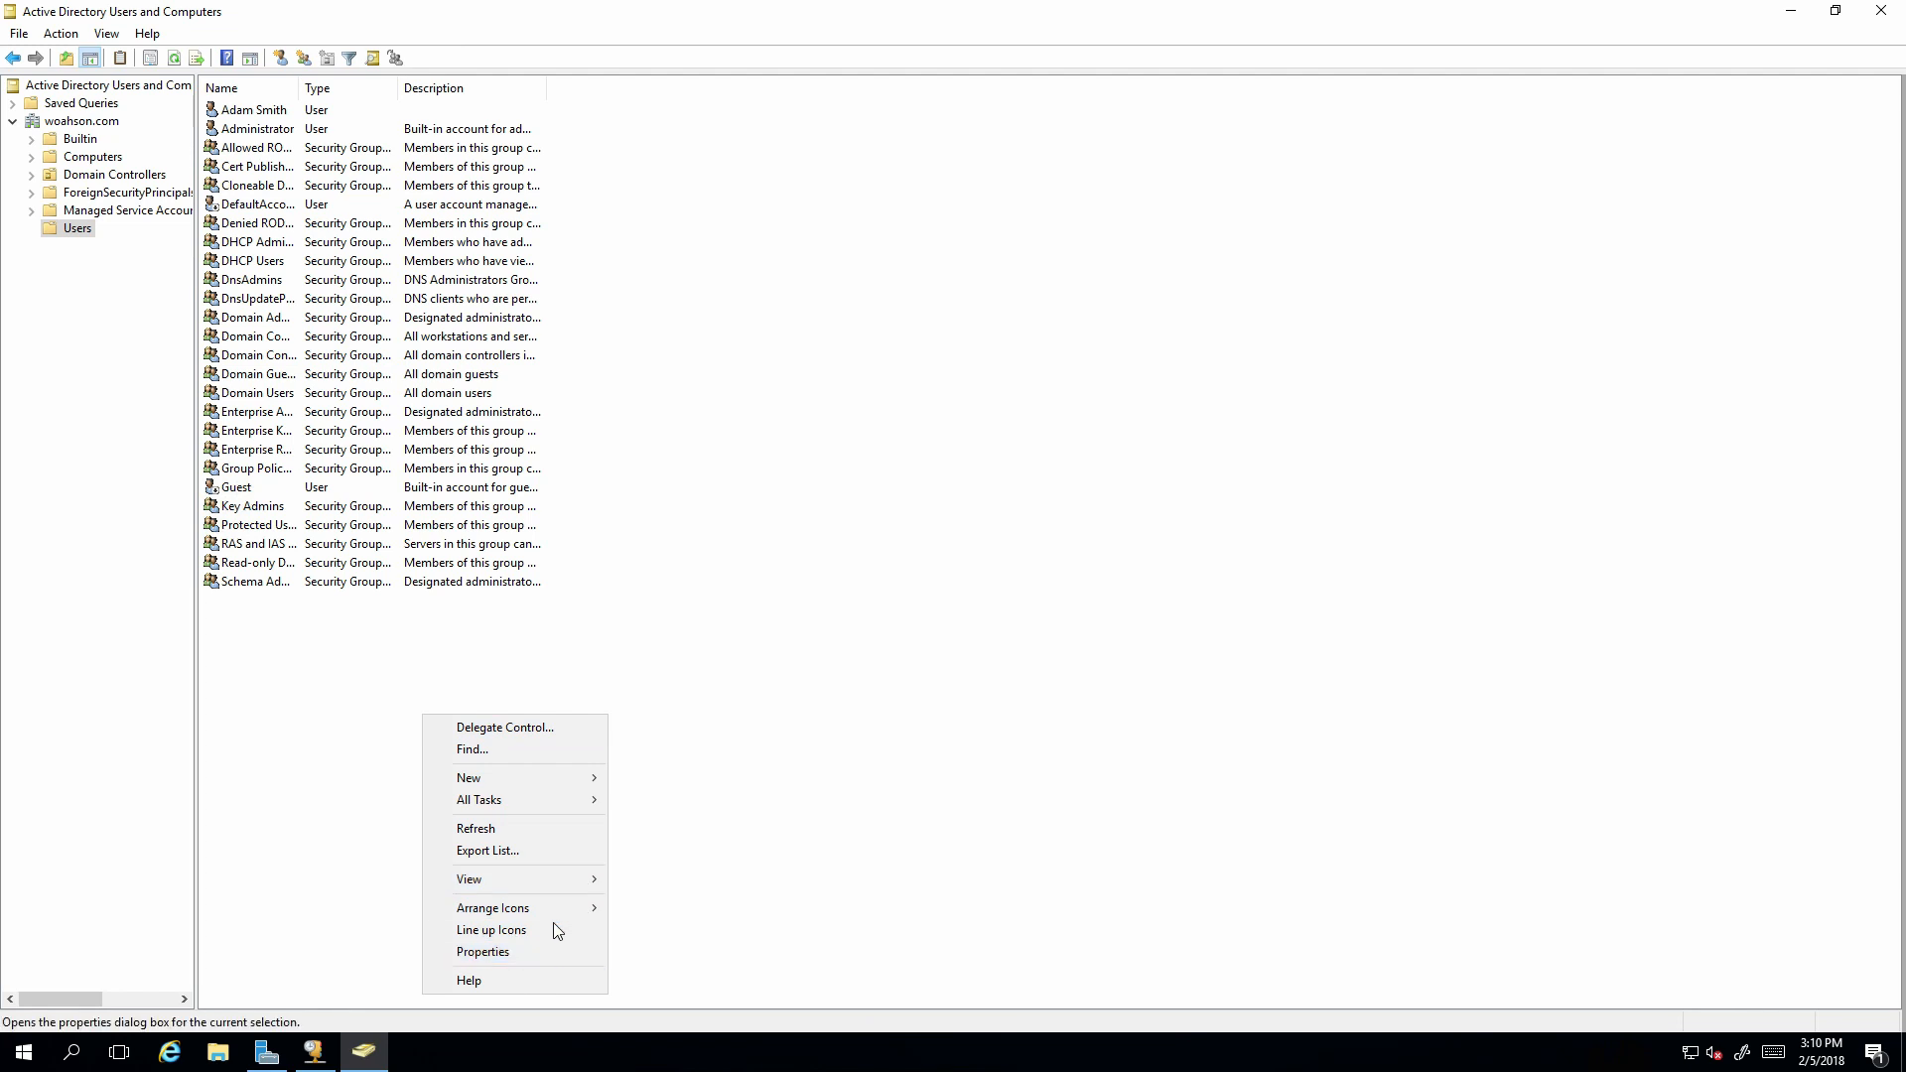
pyautogui.moveTo(526, 782)
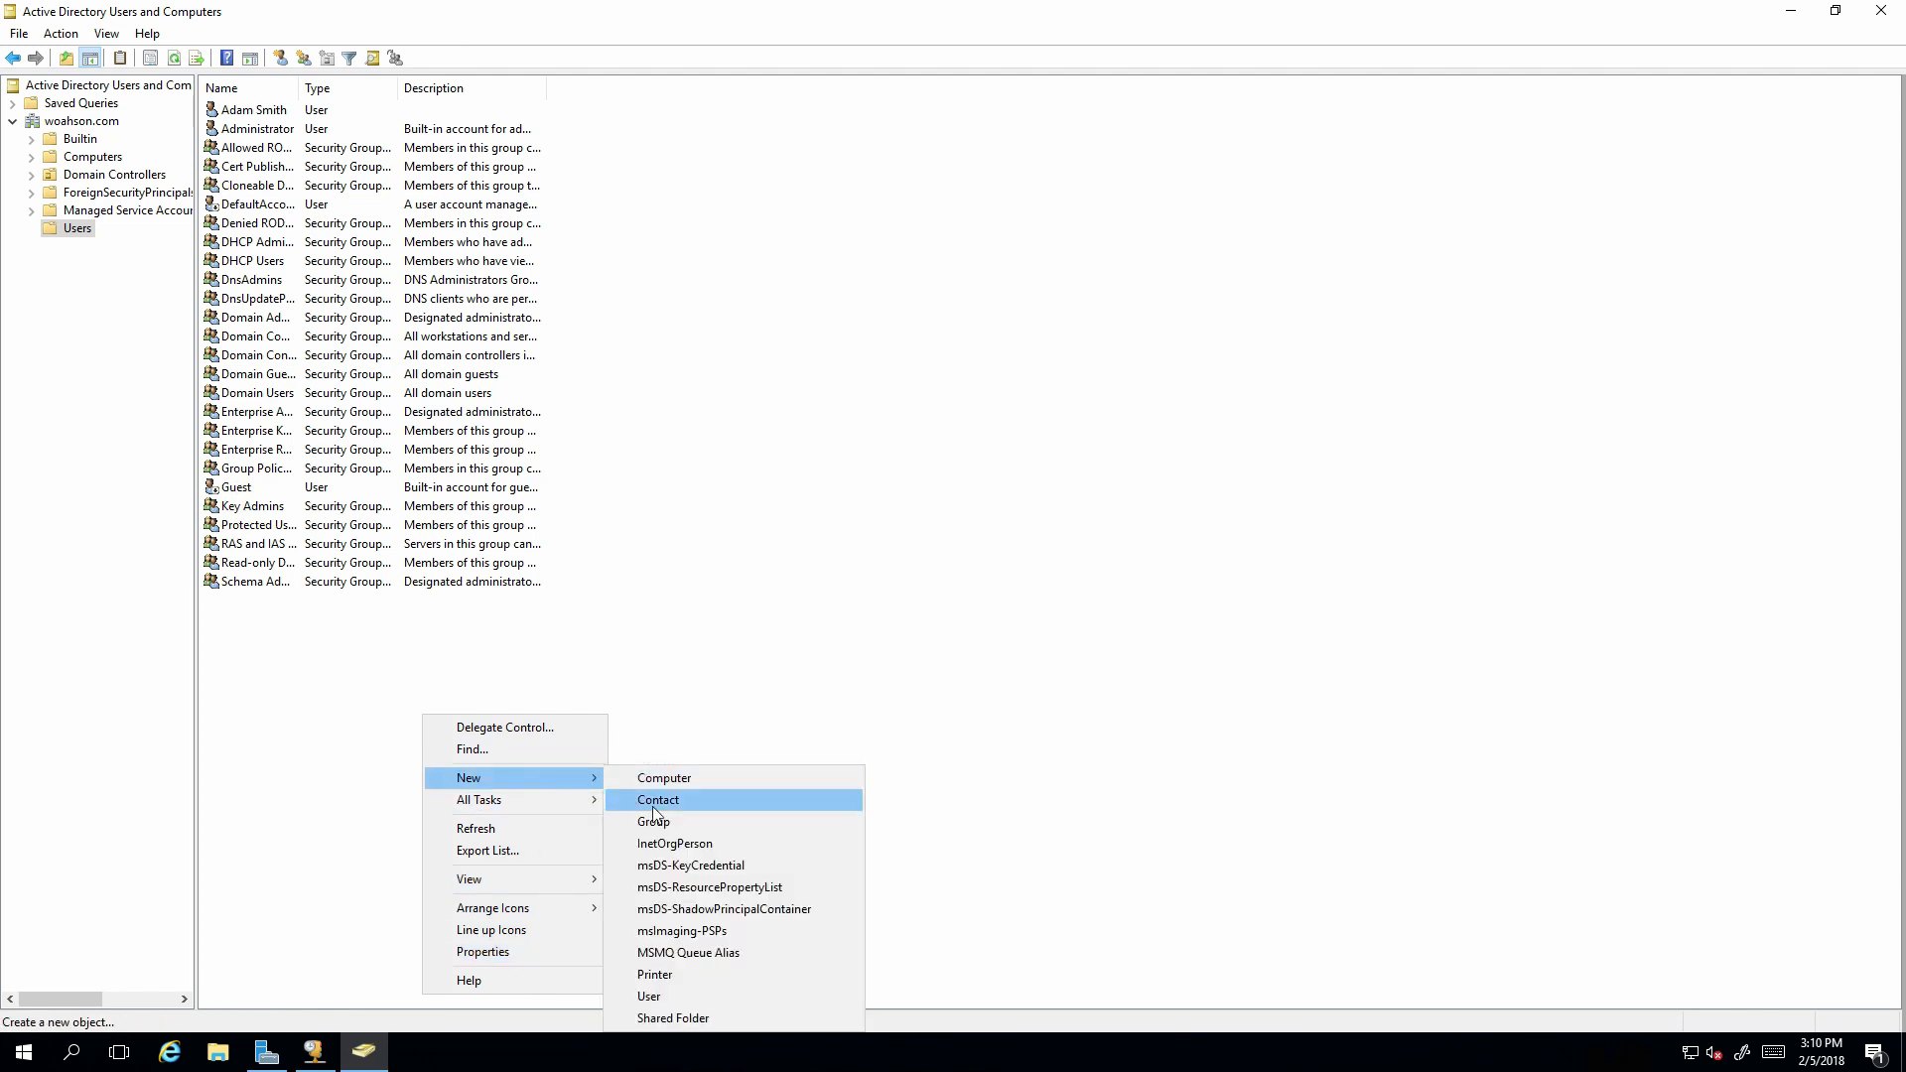
pyautogui.click(688, 995)
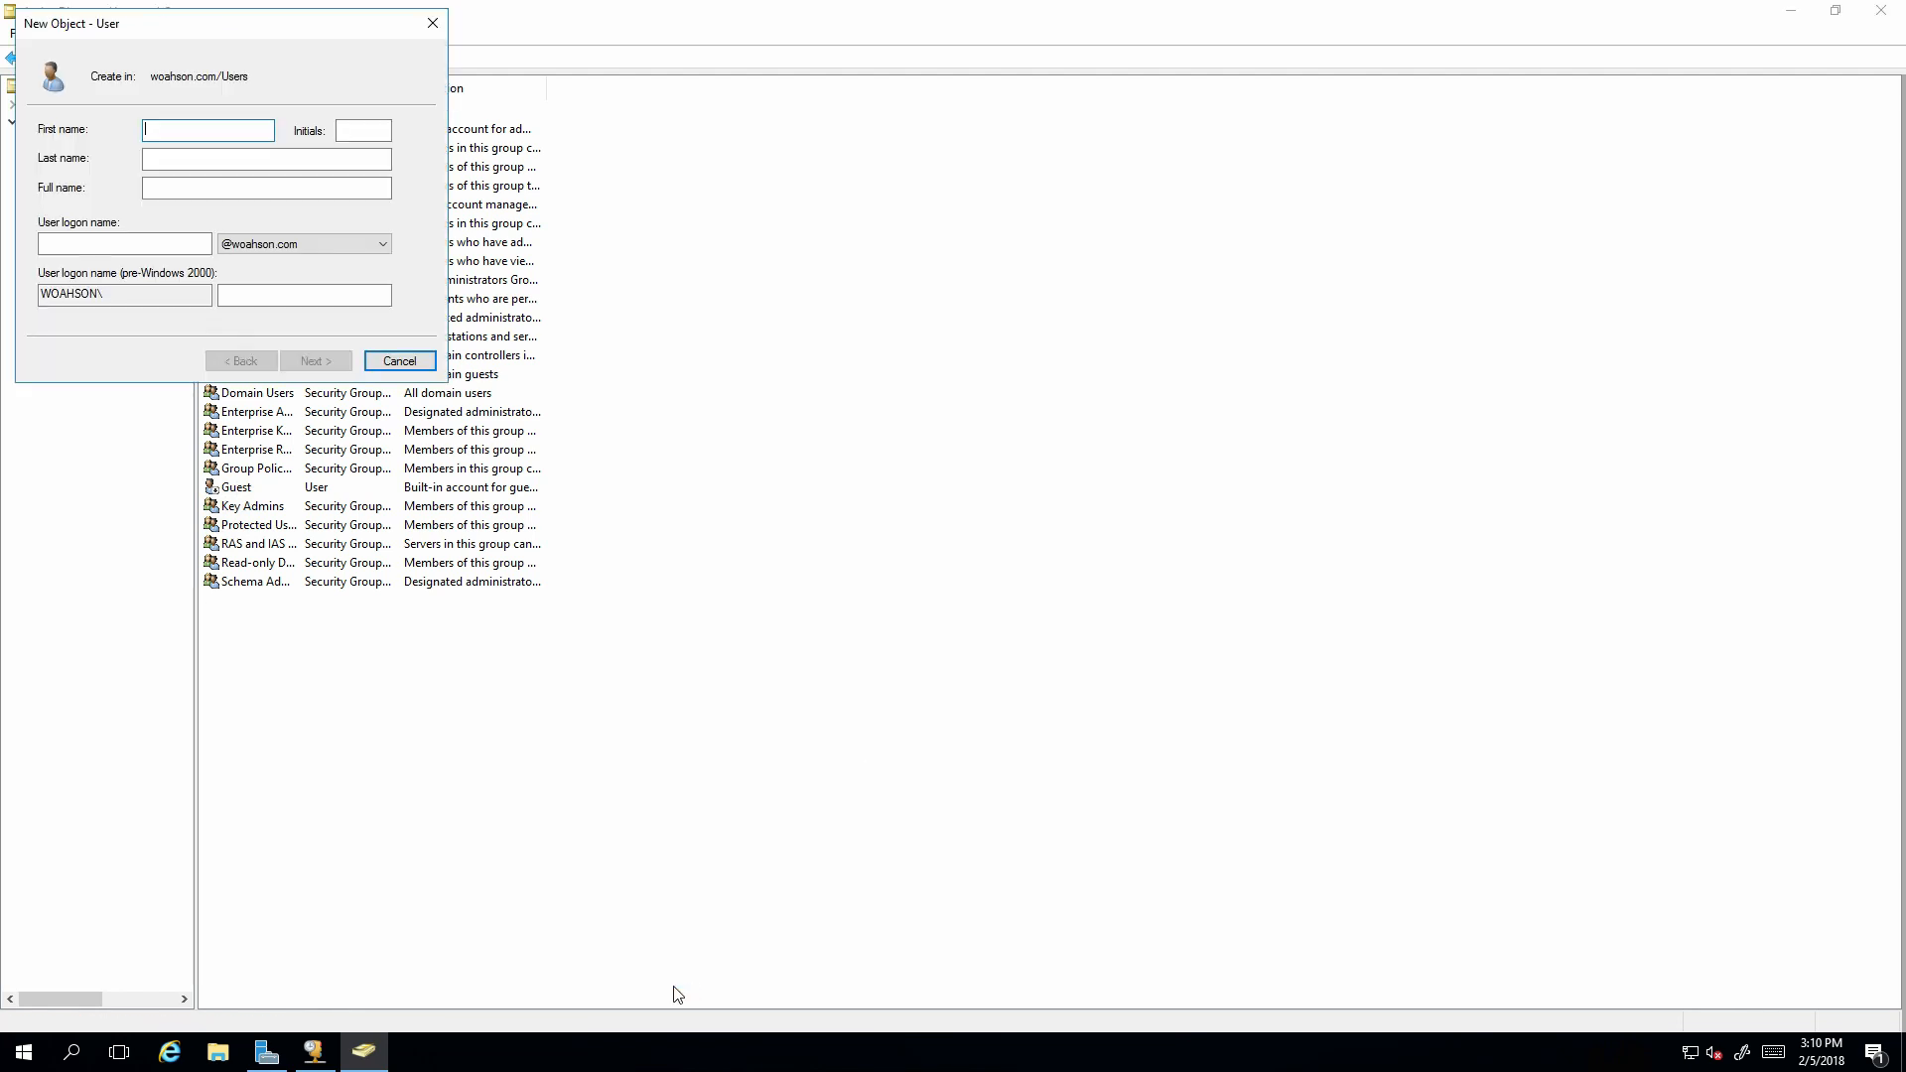
pyautogui.write('woahson')
pyautogui.press('Tab')
pyautogui.press('Tab')
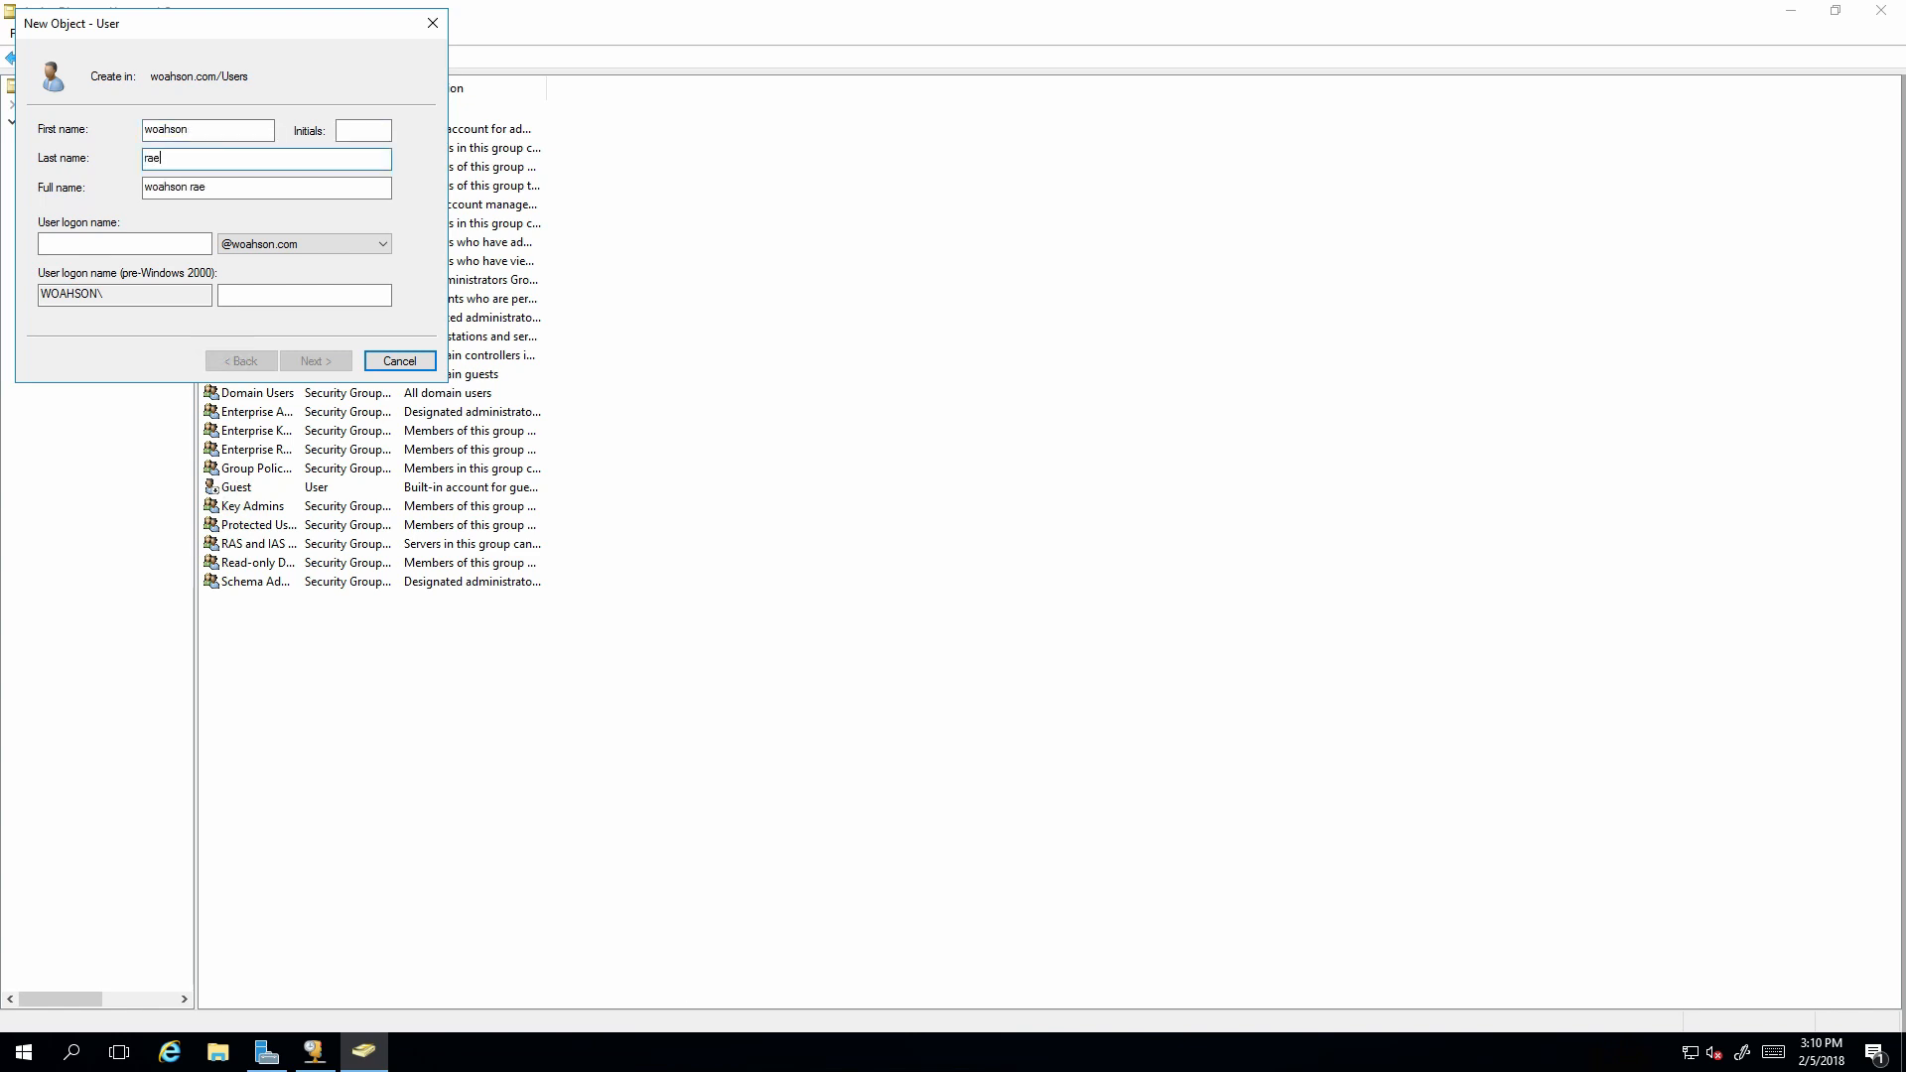
pyautogui.click(131, 247)
pyautogui.write('woahson')
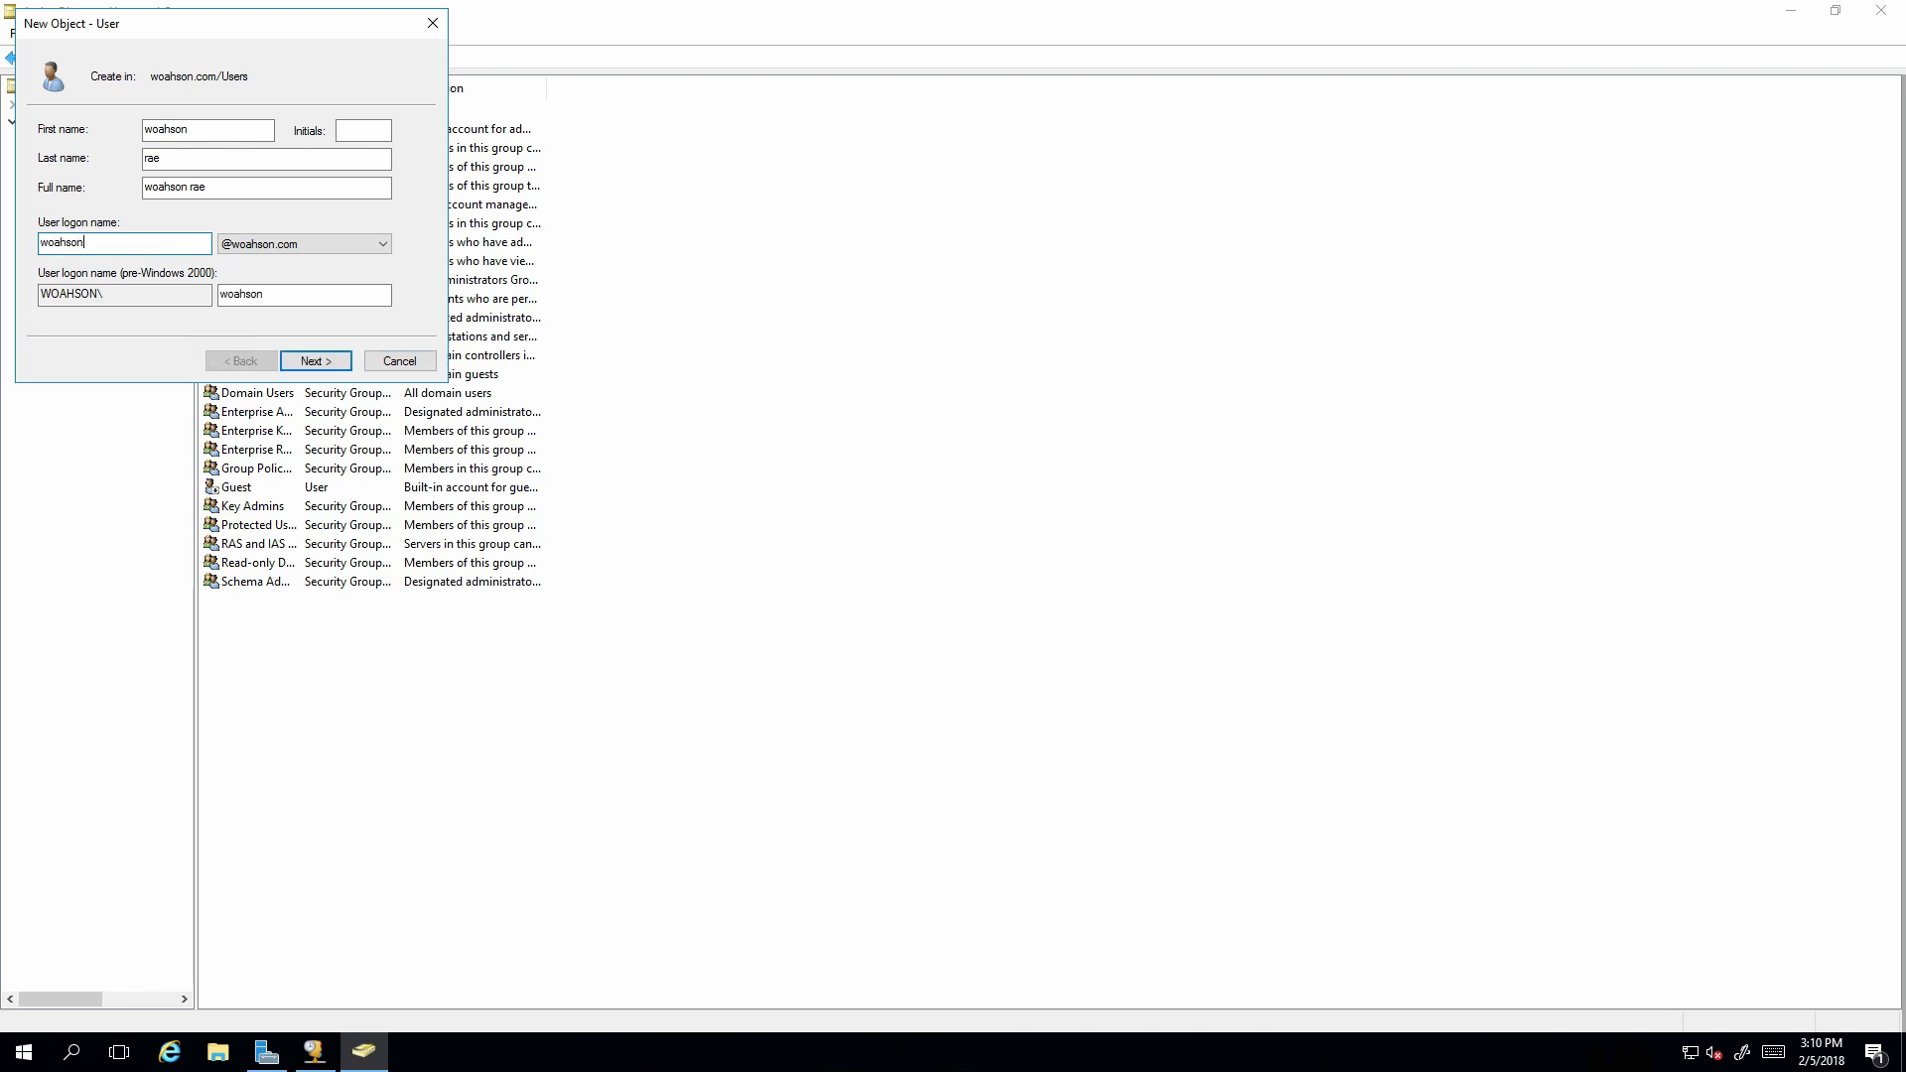
pyautogui.press('Return')
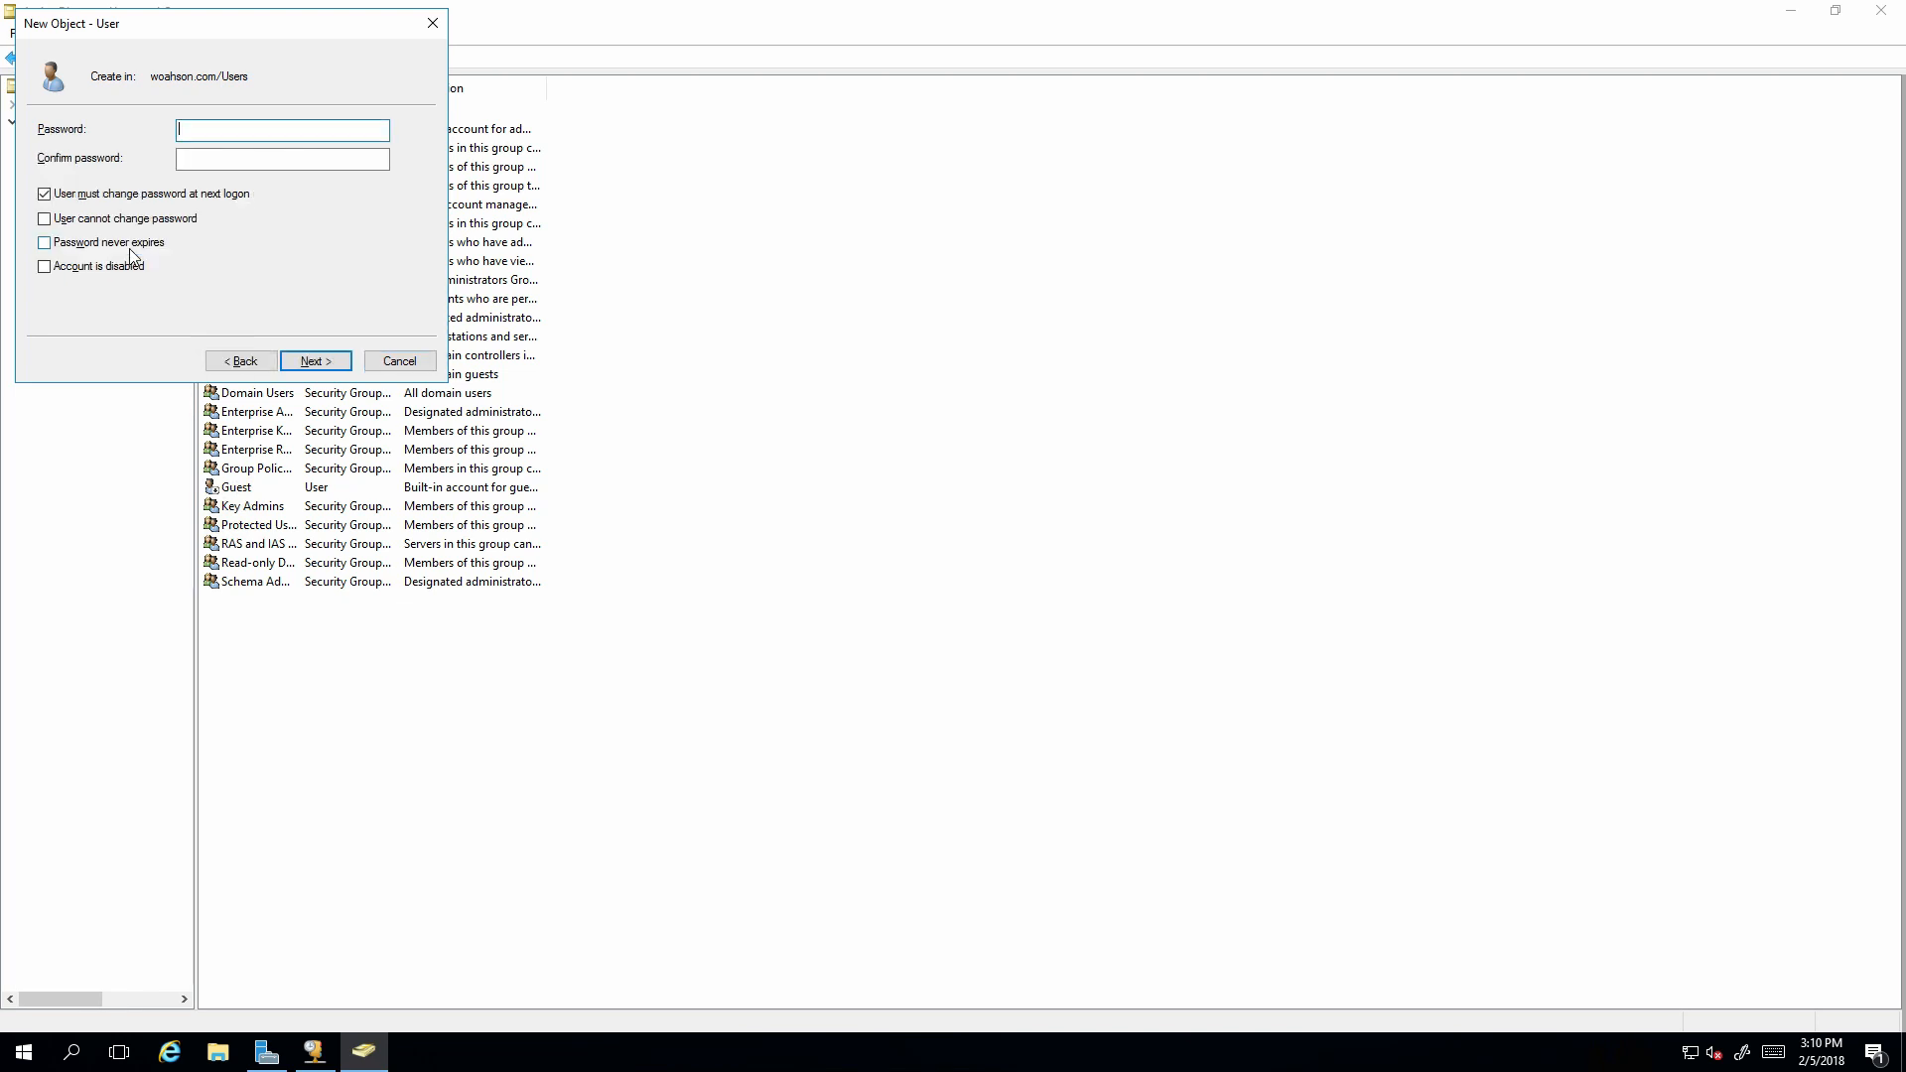
# Enter the password twice with no forced change, user cannot change it, never expires.
pyautogui.write('••••••••••')
pyautogui.hotkey('ctrl', 'a')
pyautogui.write('••••••••••')
pyautogui.press('Tab')
pyautogui.write('••••••••••')
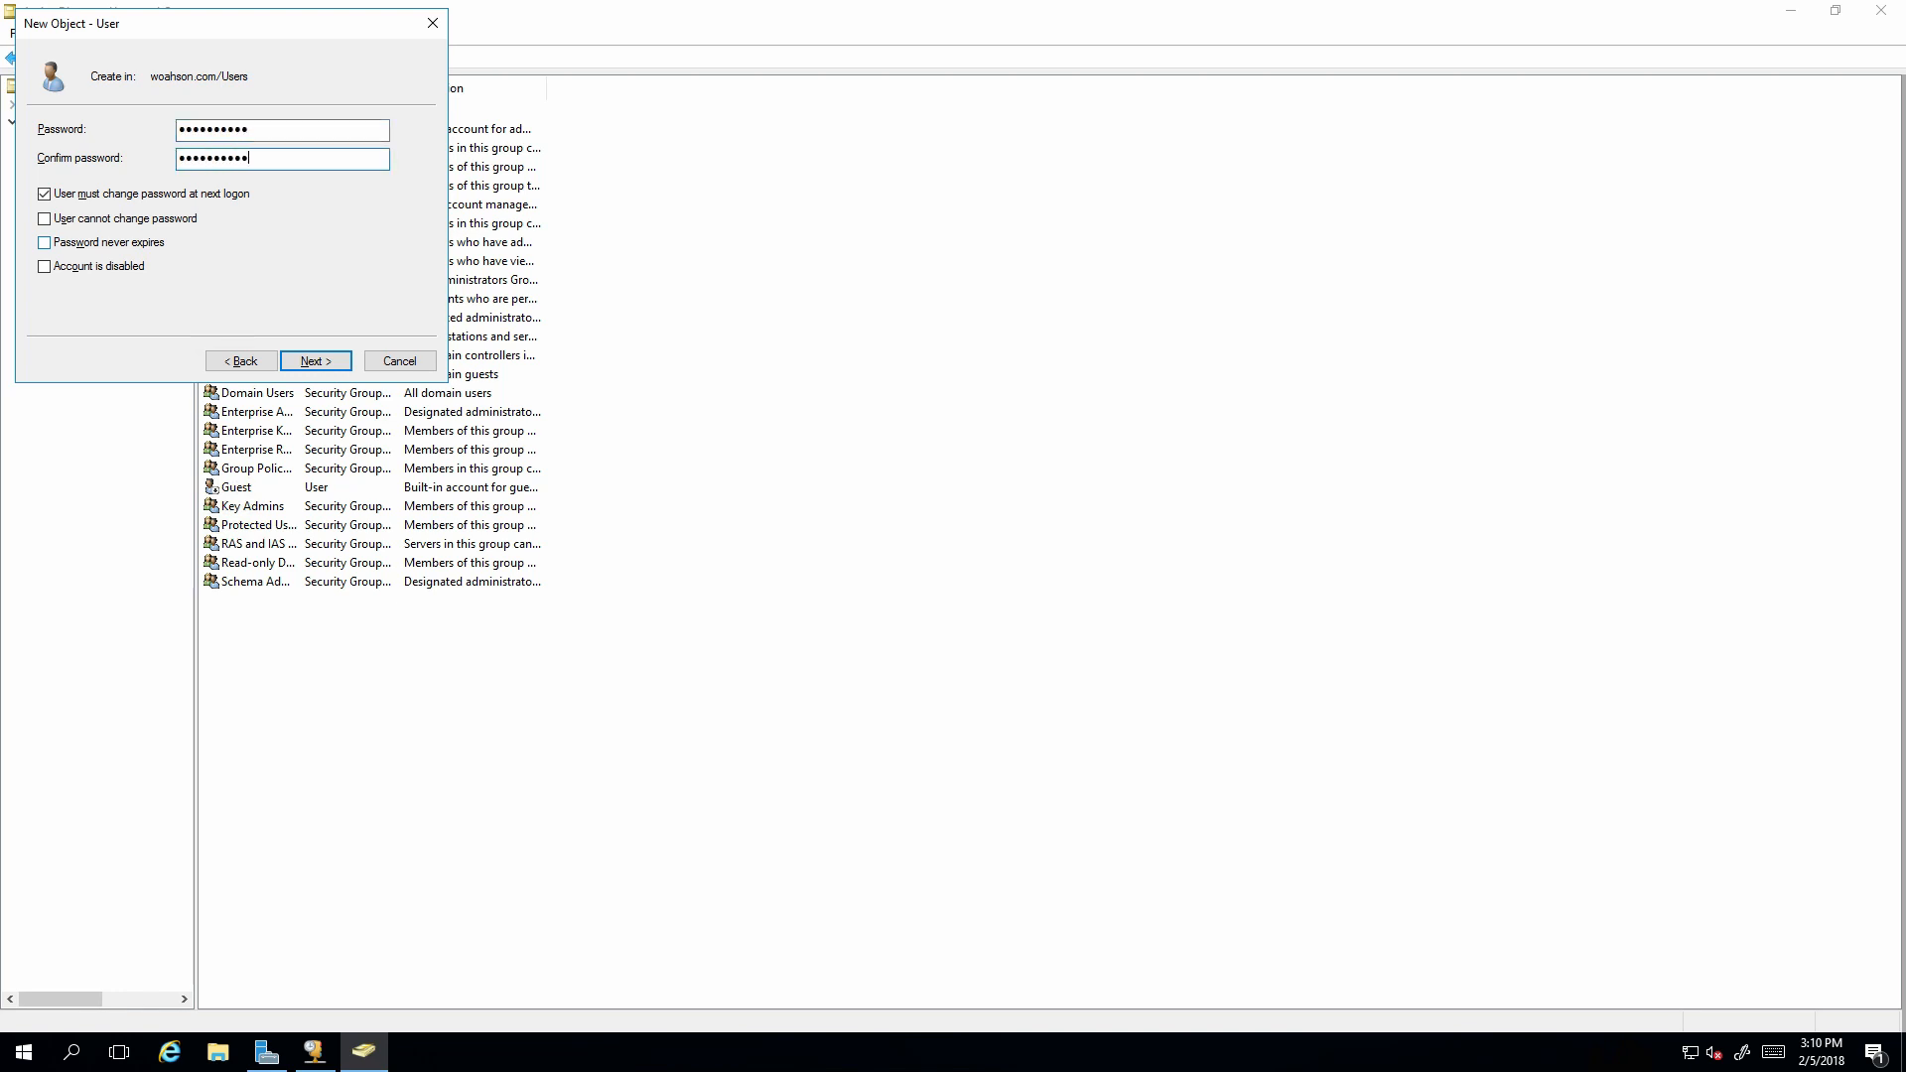
pyautogui.press('Tab')
pyautogui.press('space')
pyautogui.press('Tab')
pyautogui.press('space')
pyautogui.press('Tab')
pyautogui.press('space')
# Fix the password mismatch by retyping both passwords and finish creating the user.
pyautogui.click(319, 358)
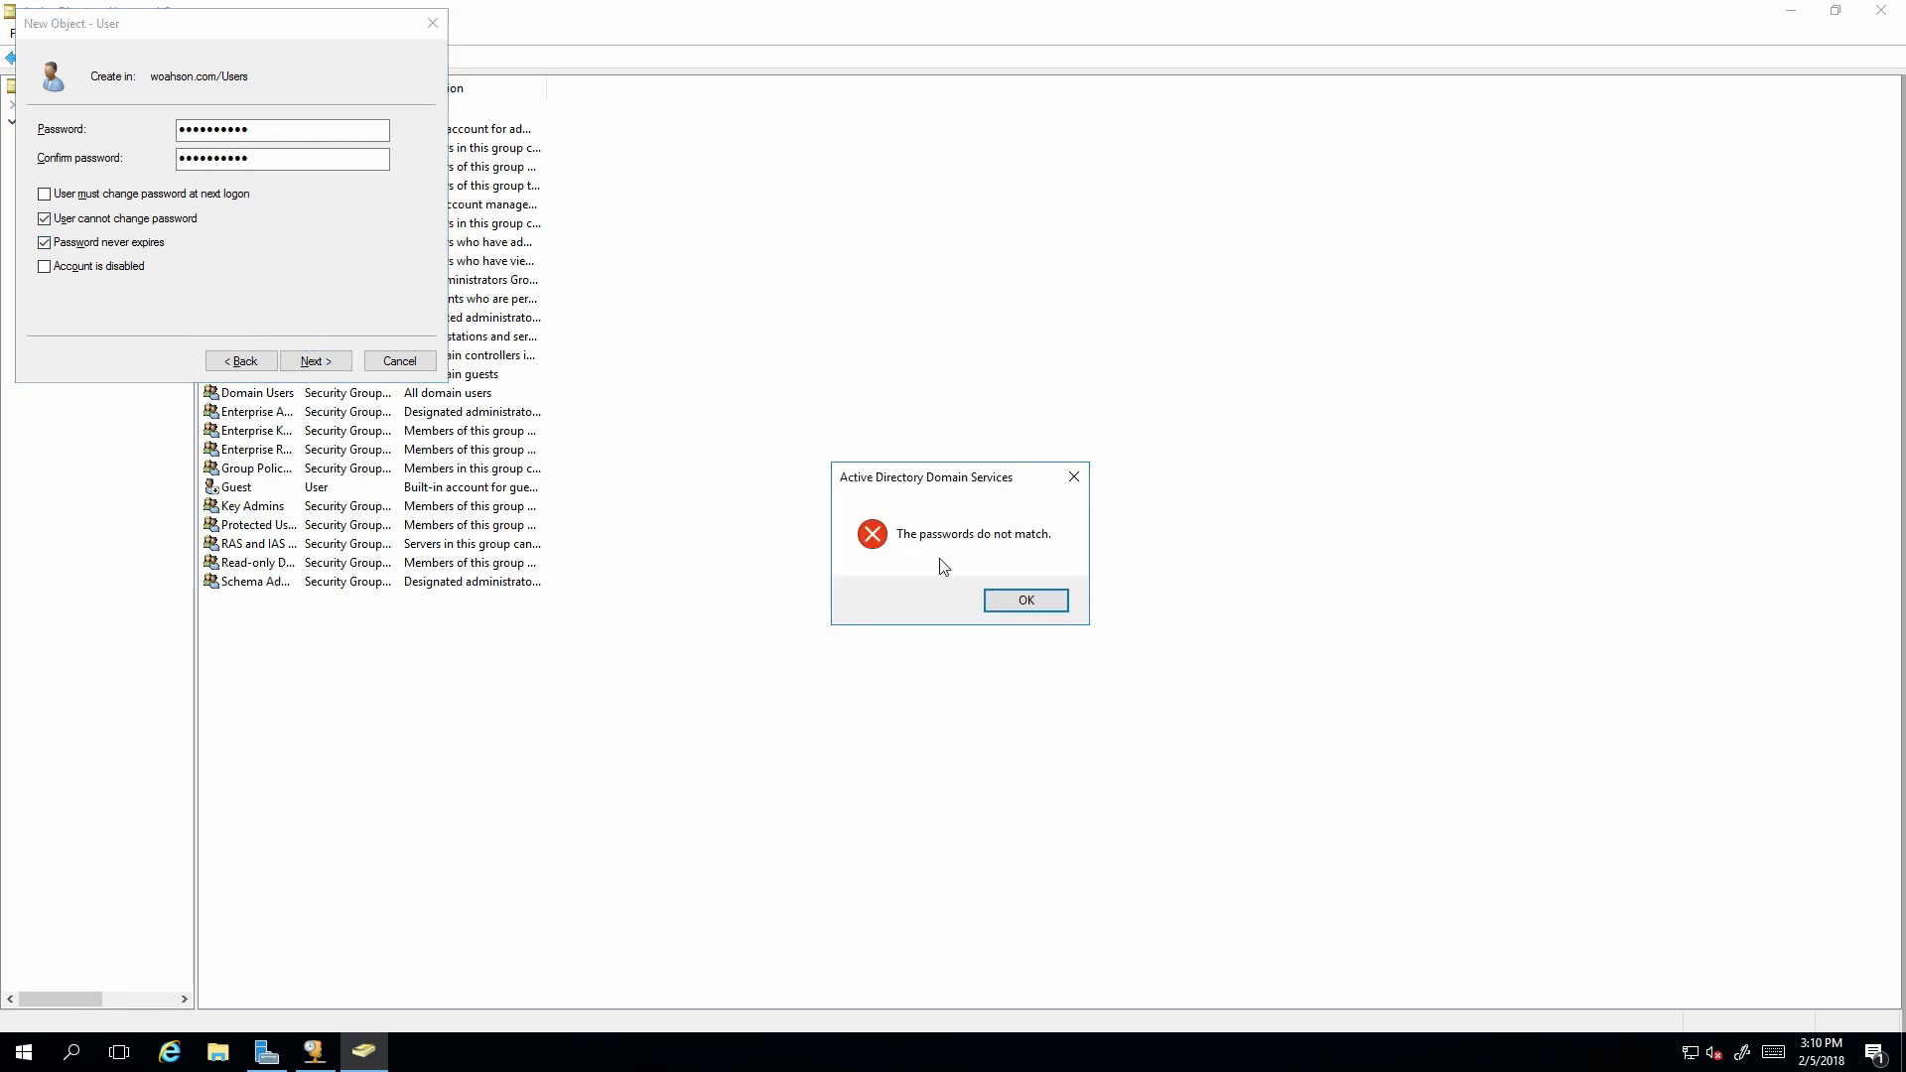
pyautogui.click(1028, 600)
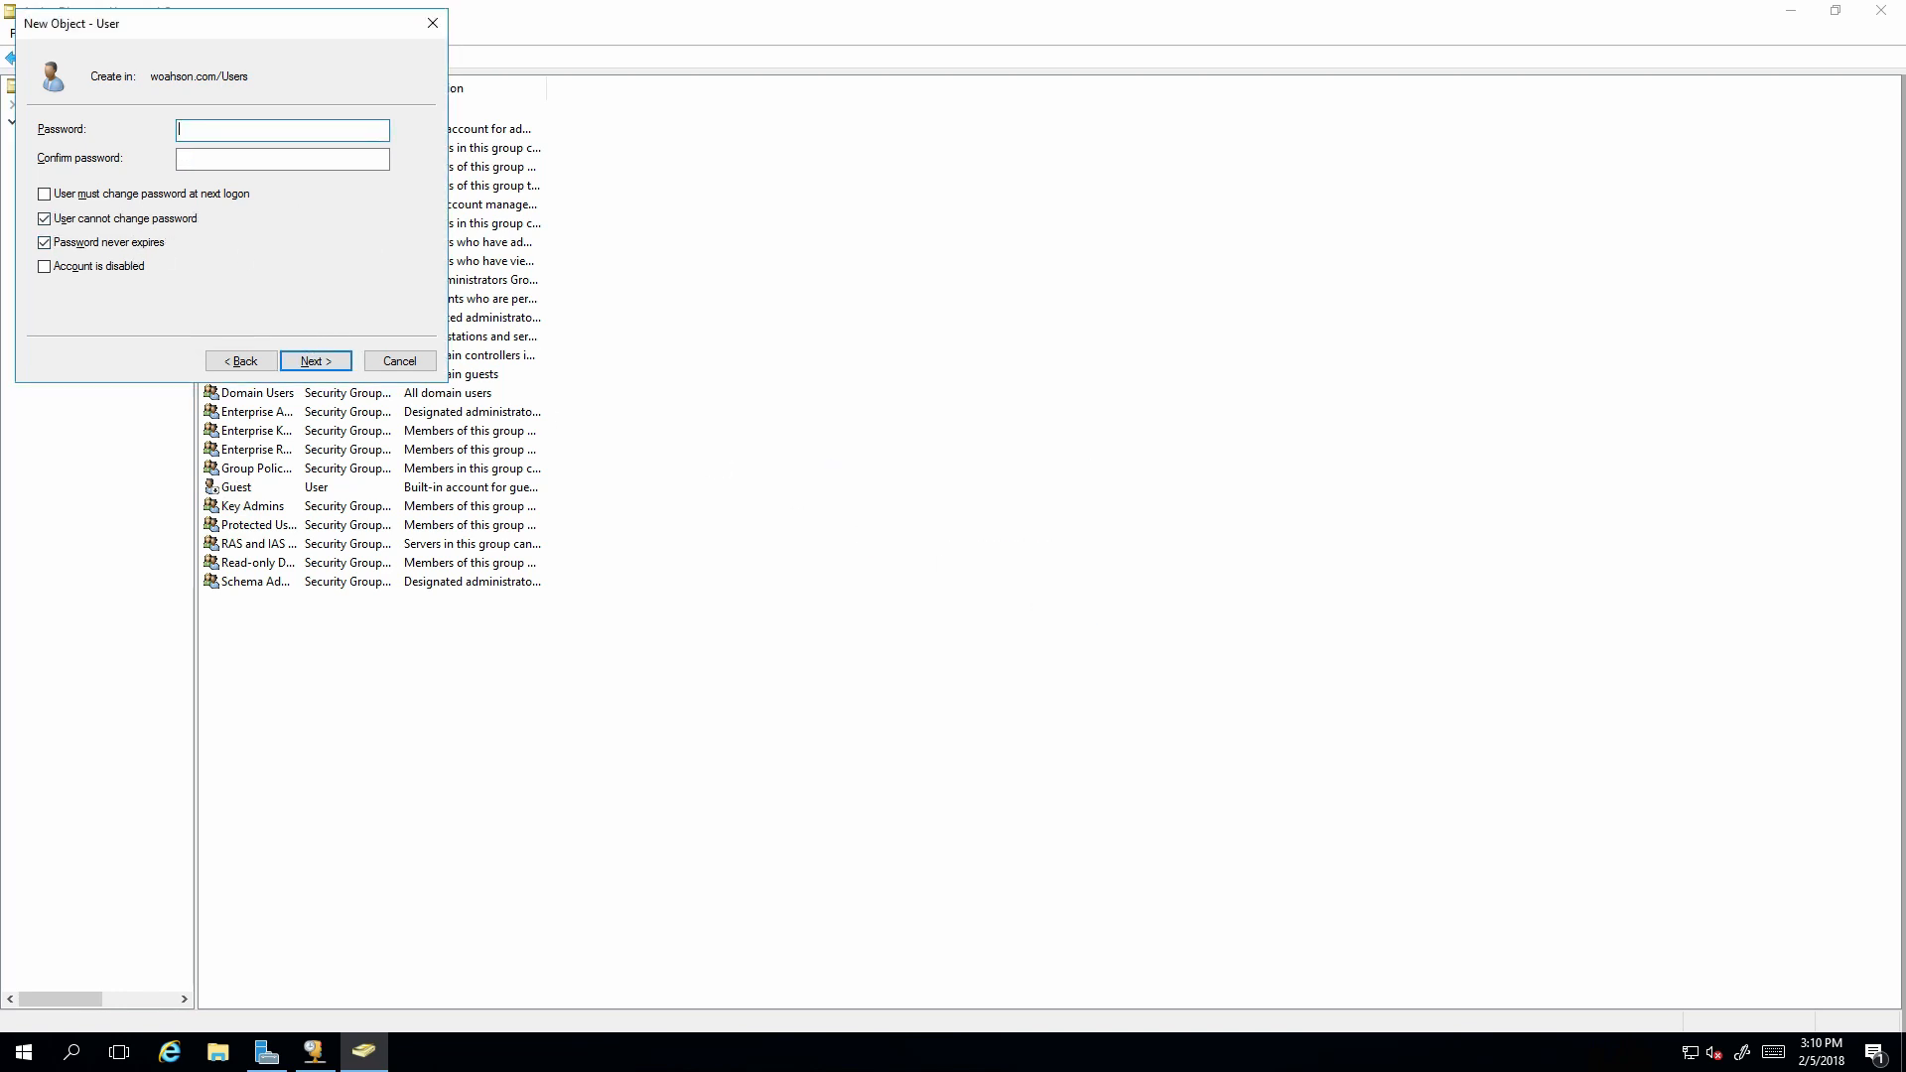
pyautogui.write('••••••••••')
pyautogui.press('Tab')
pyautogui.write('••••••••••')
pyautogui.press('Return')
pyautogui.press('Return')
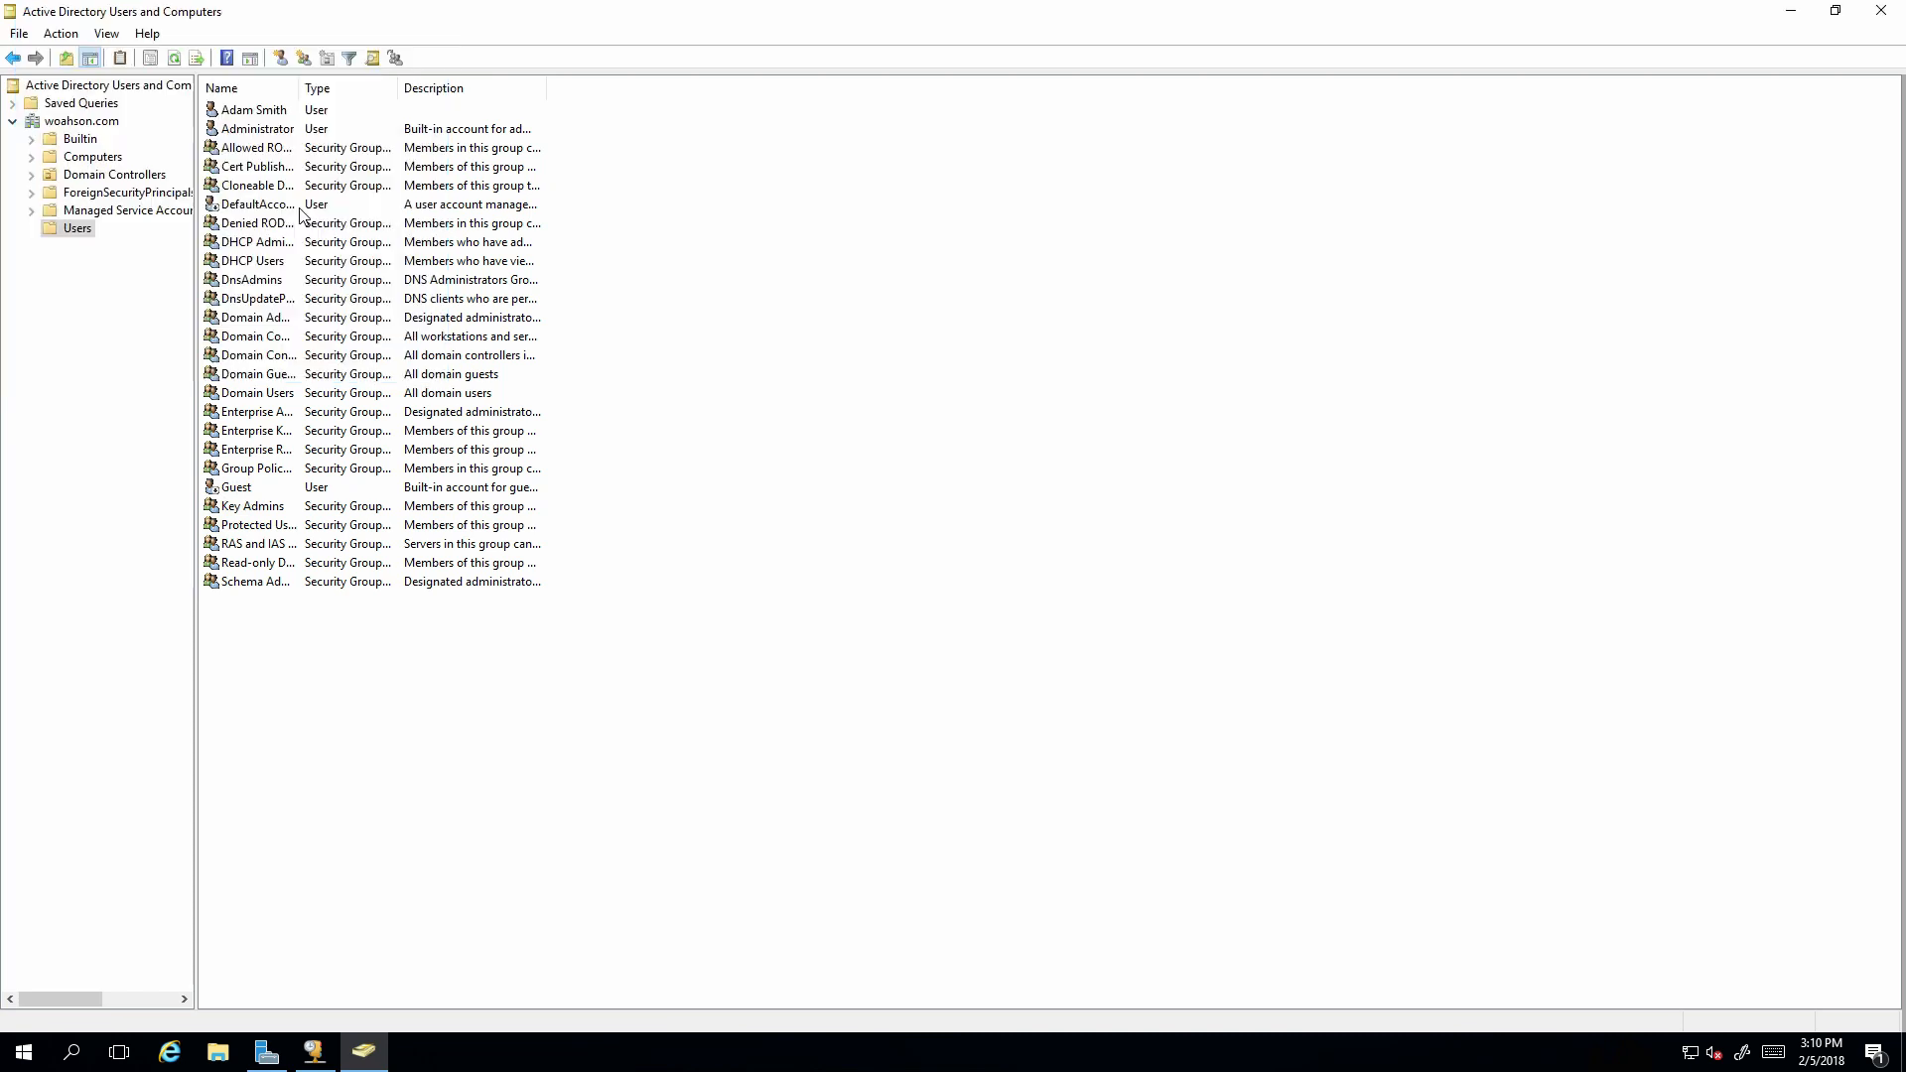
# Add the top user in the Users list to the Domain Admins group and apply the change.
pyautogui.rightClick(266, 105)
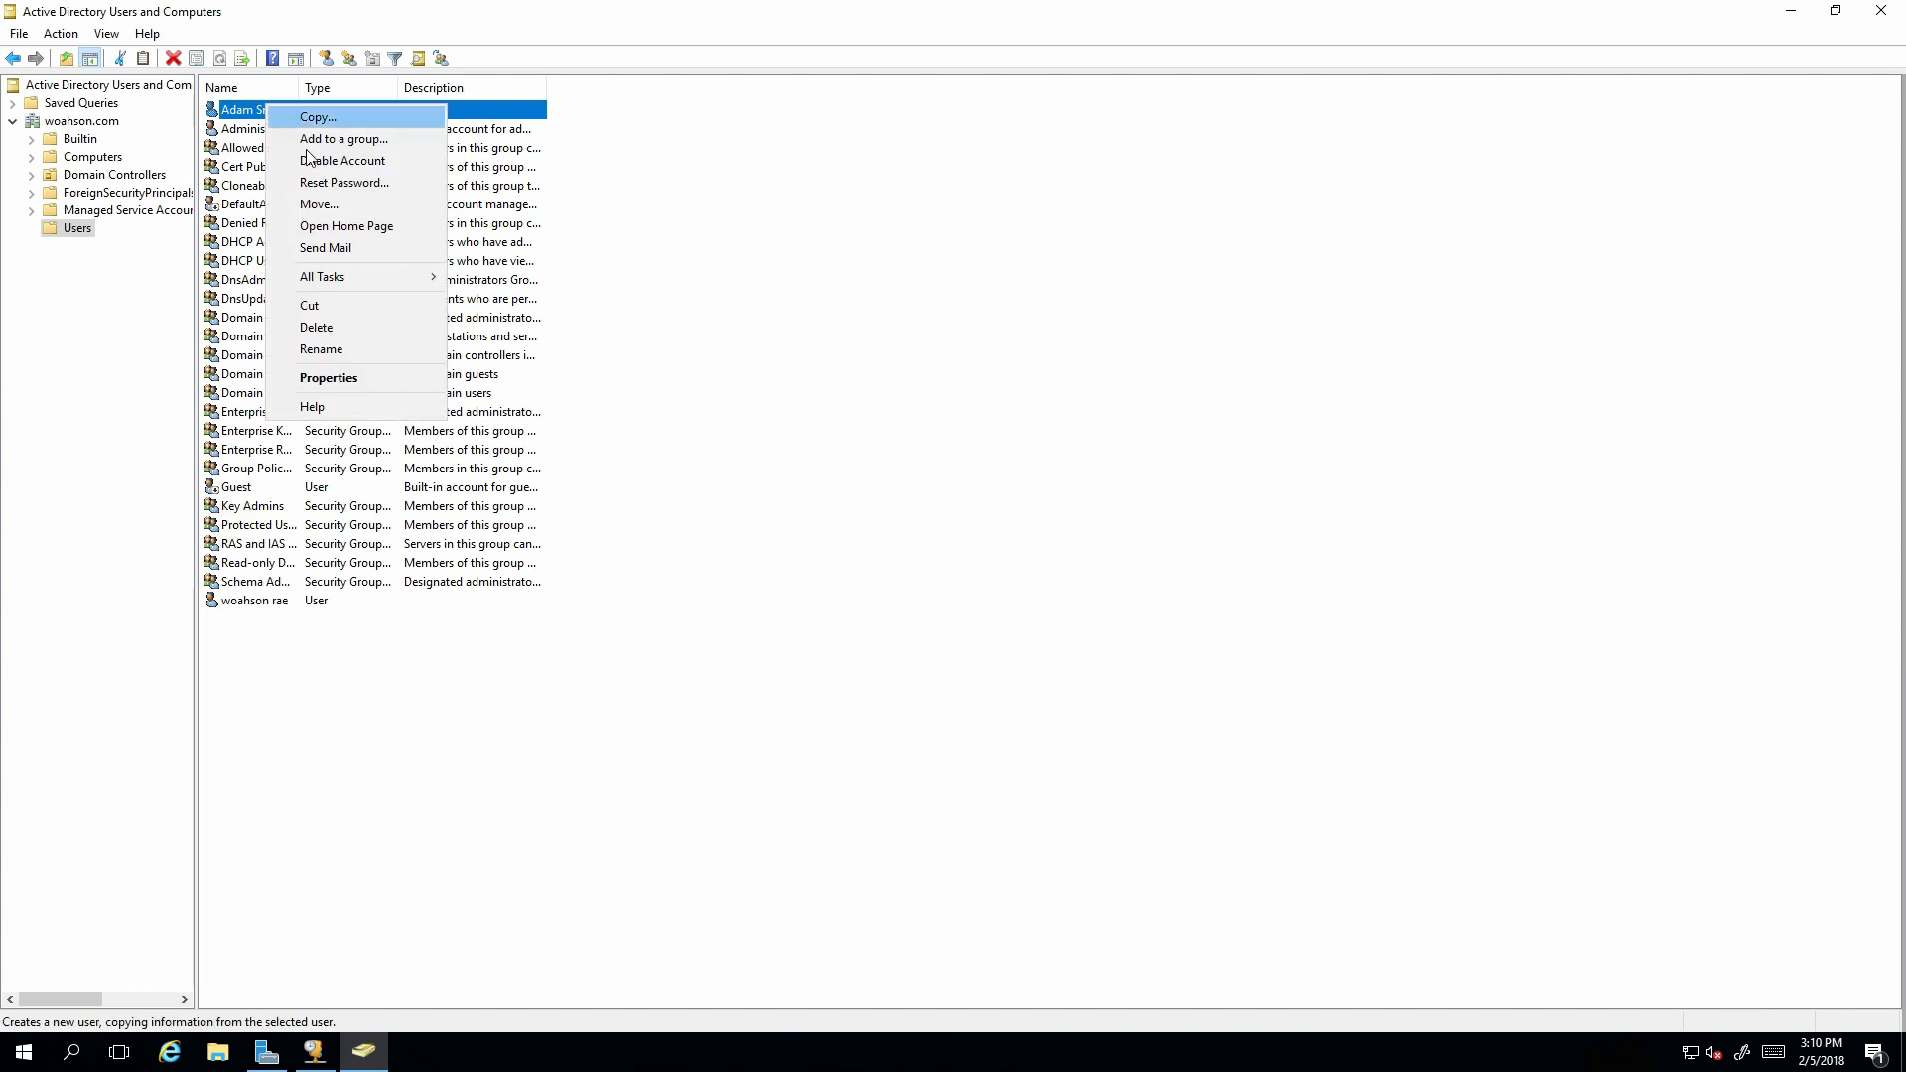
pyautogui.click(324, 378)
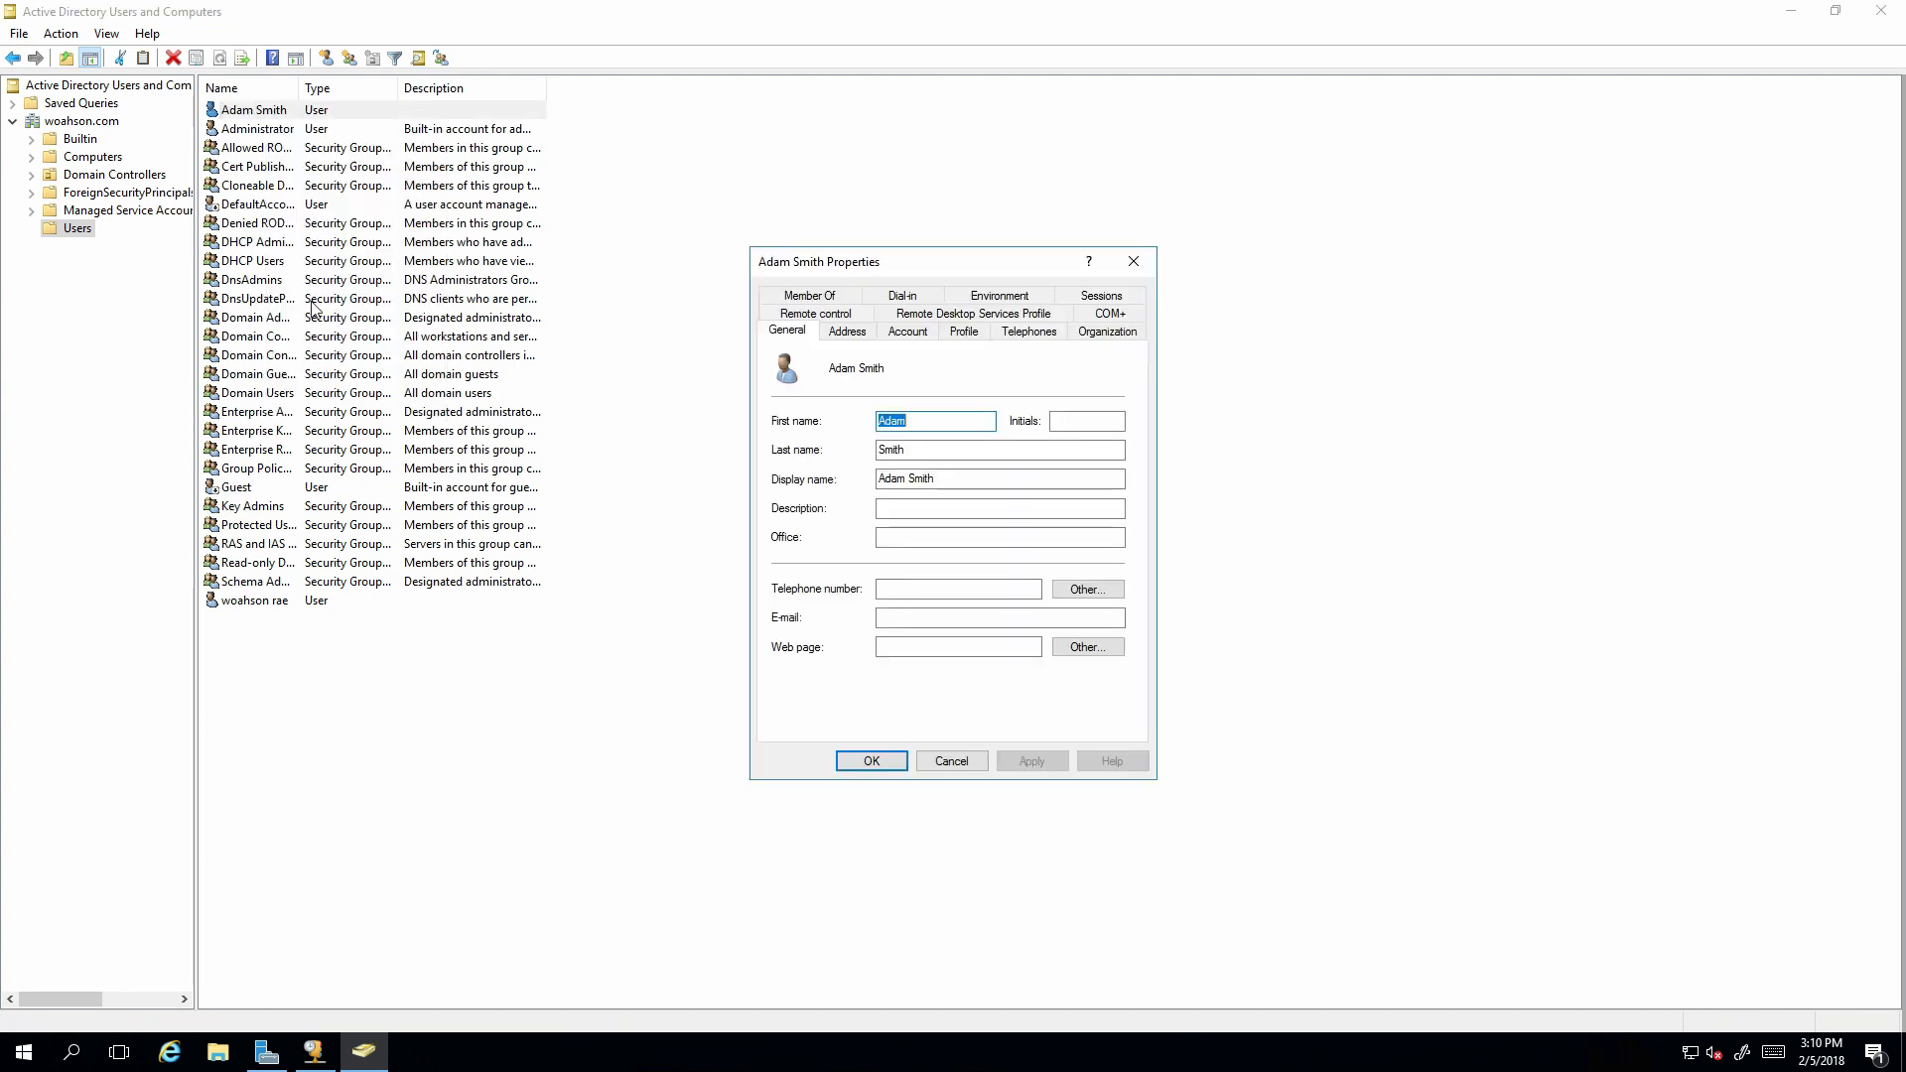
pyautogui.click(834, 296)
pyautogui.click(807, 571)
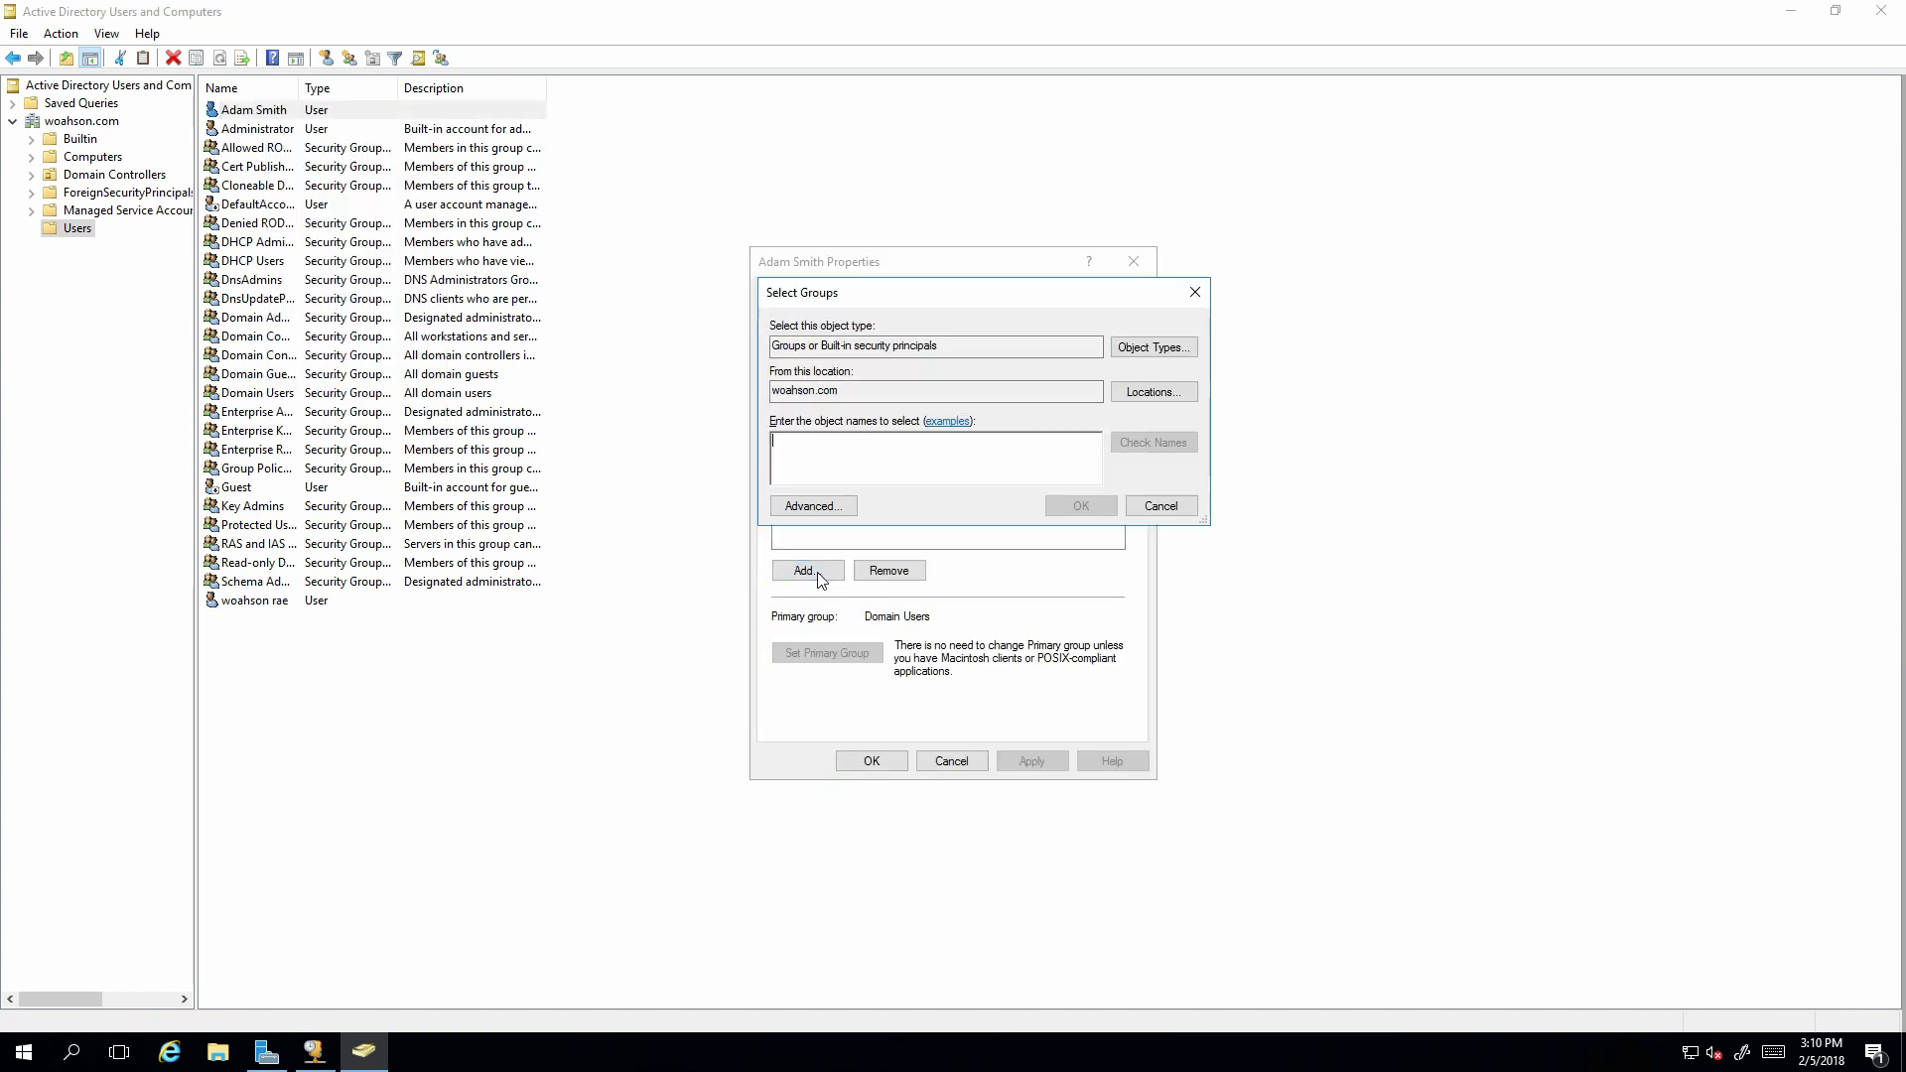
pyautogui.write('domain admin')
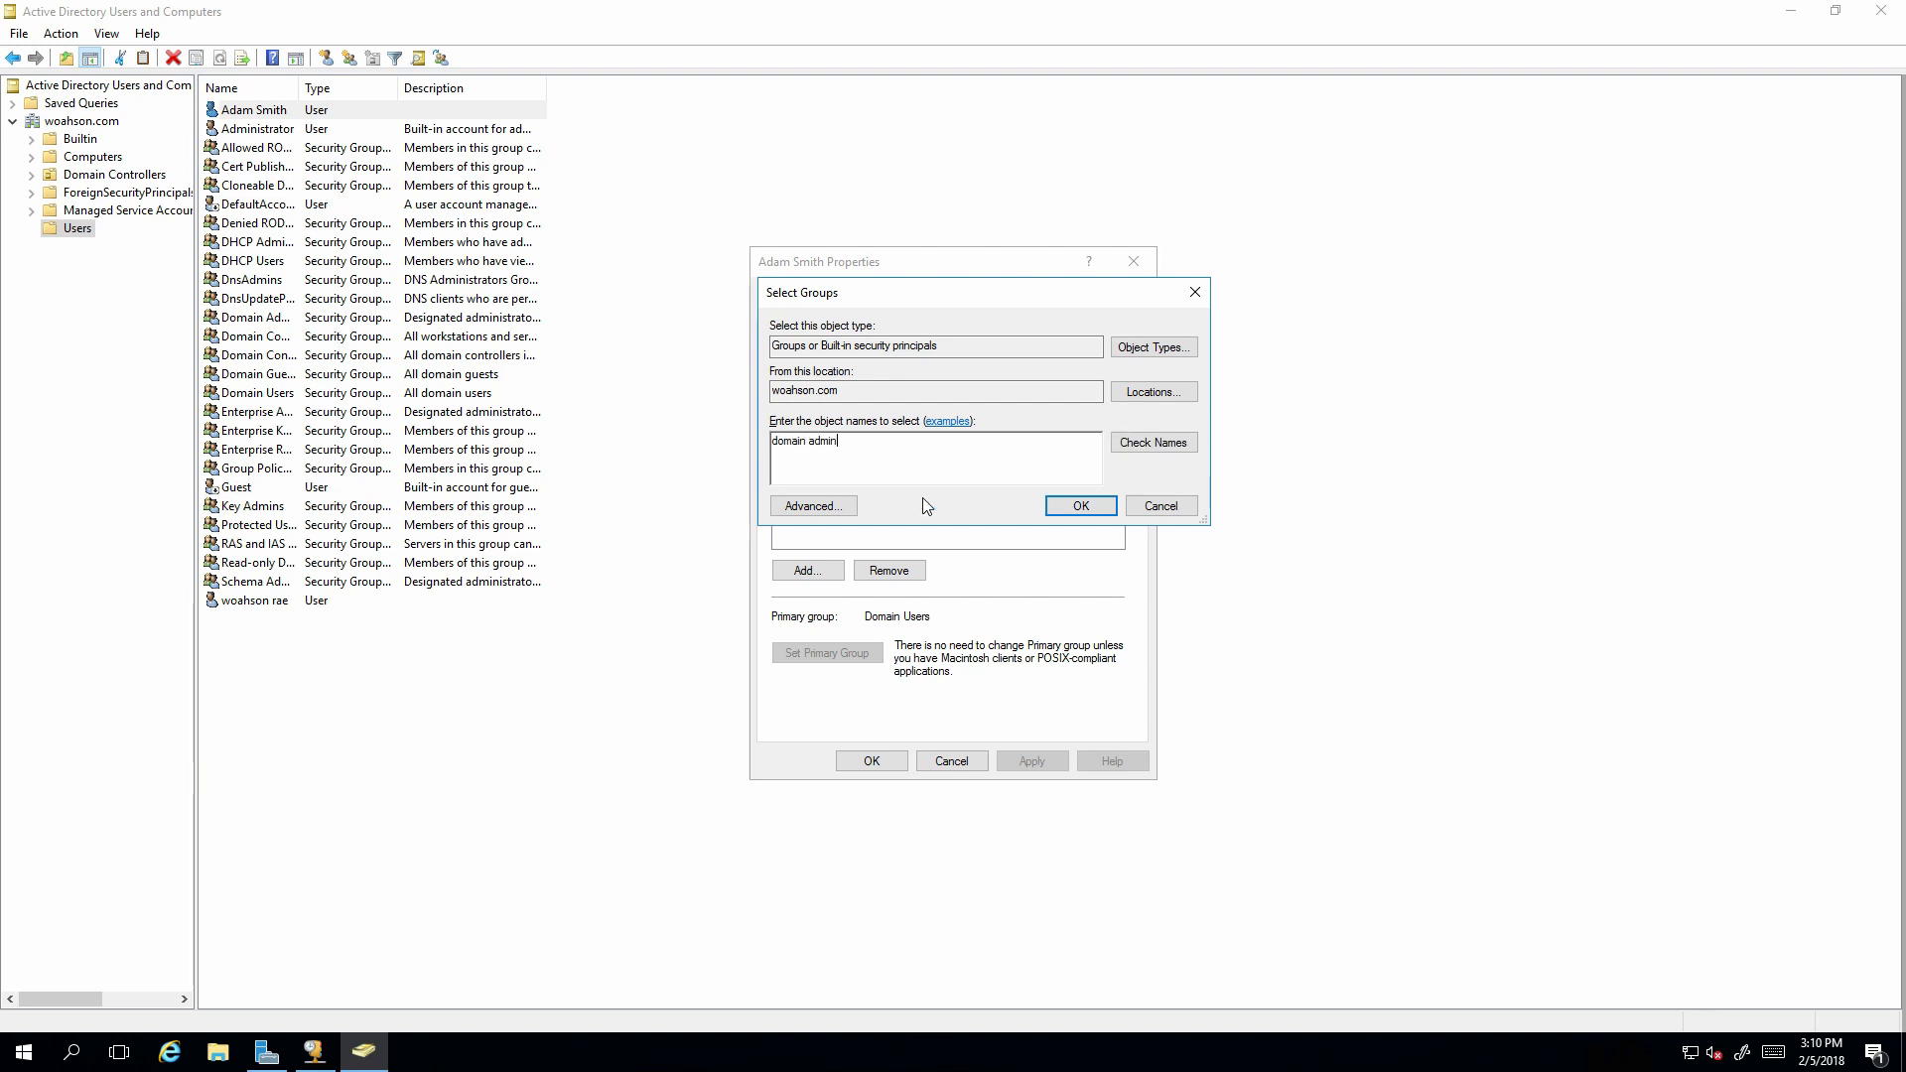
pyautogui.click(1166, 449)
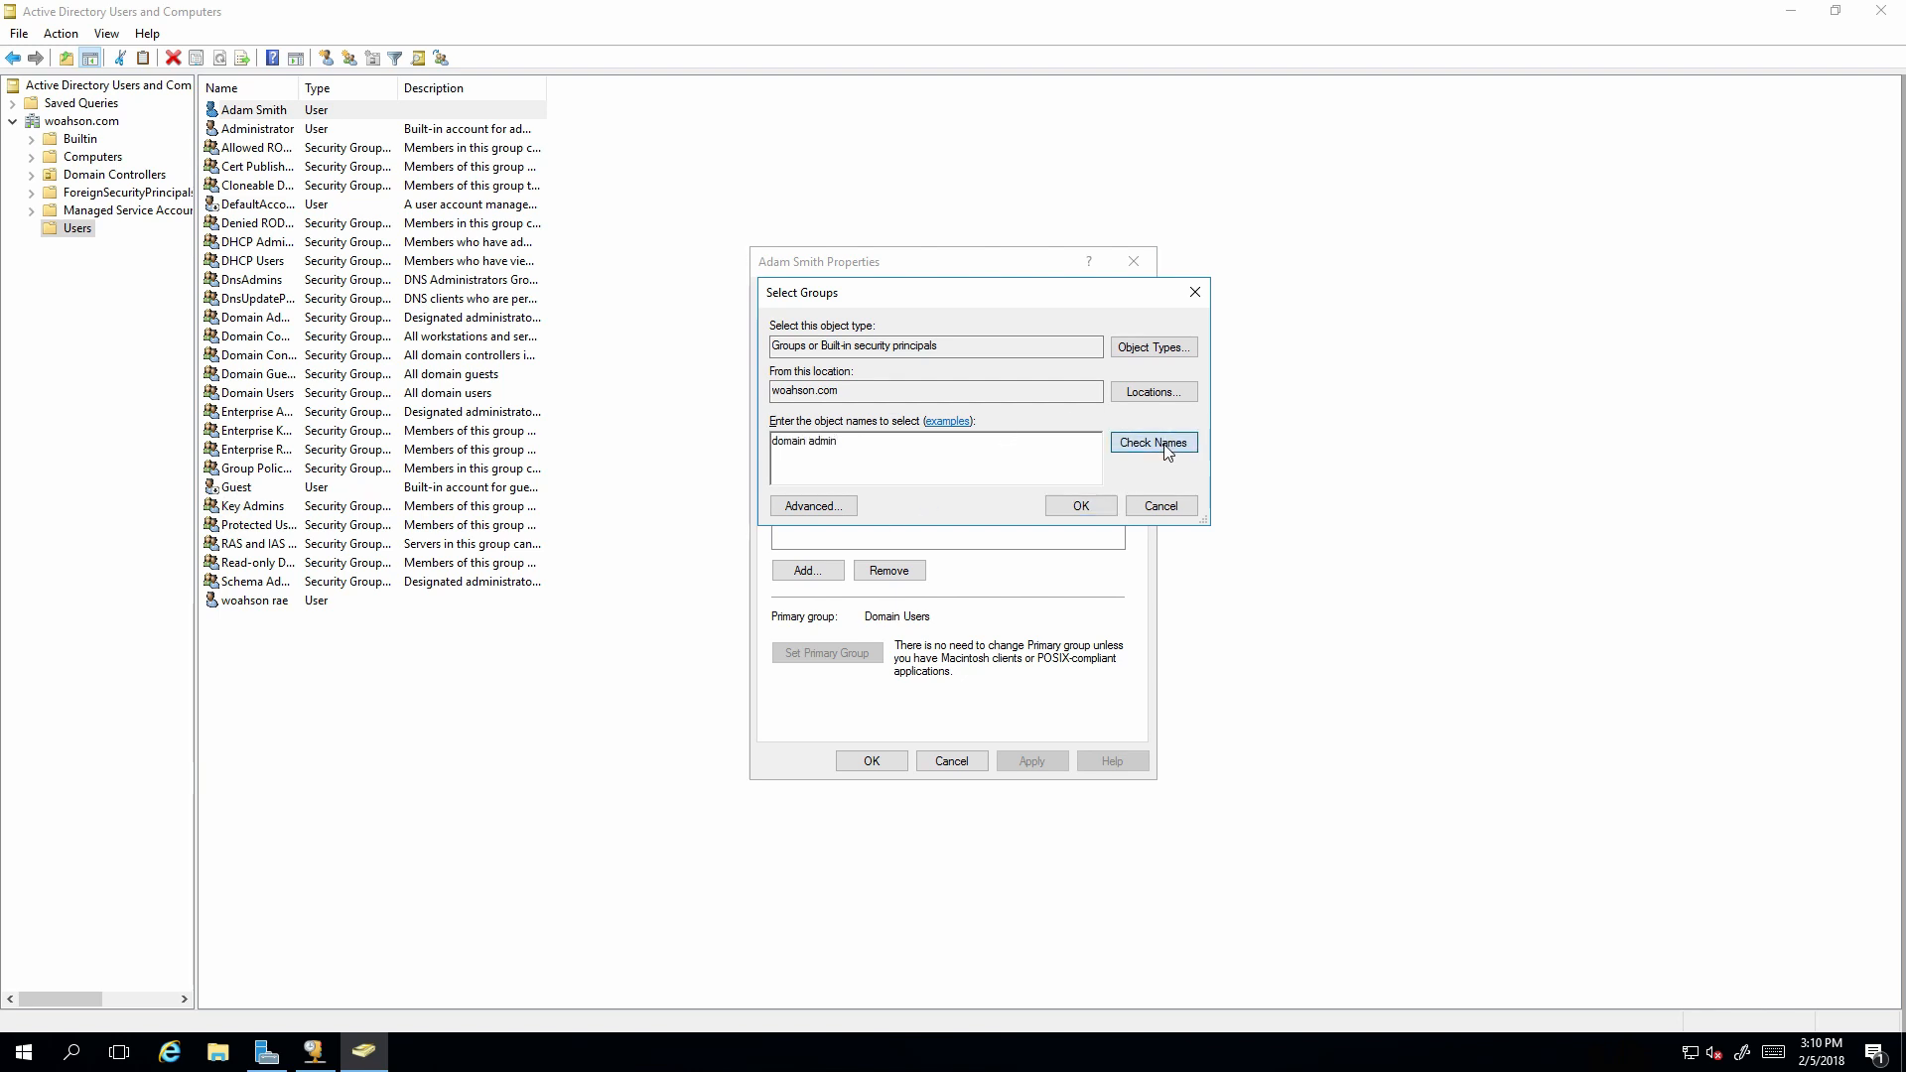
pyautogui.click(1076, 506)
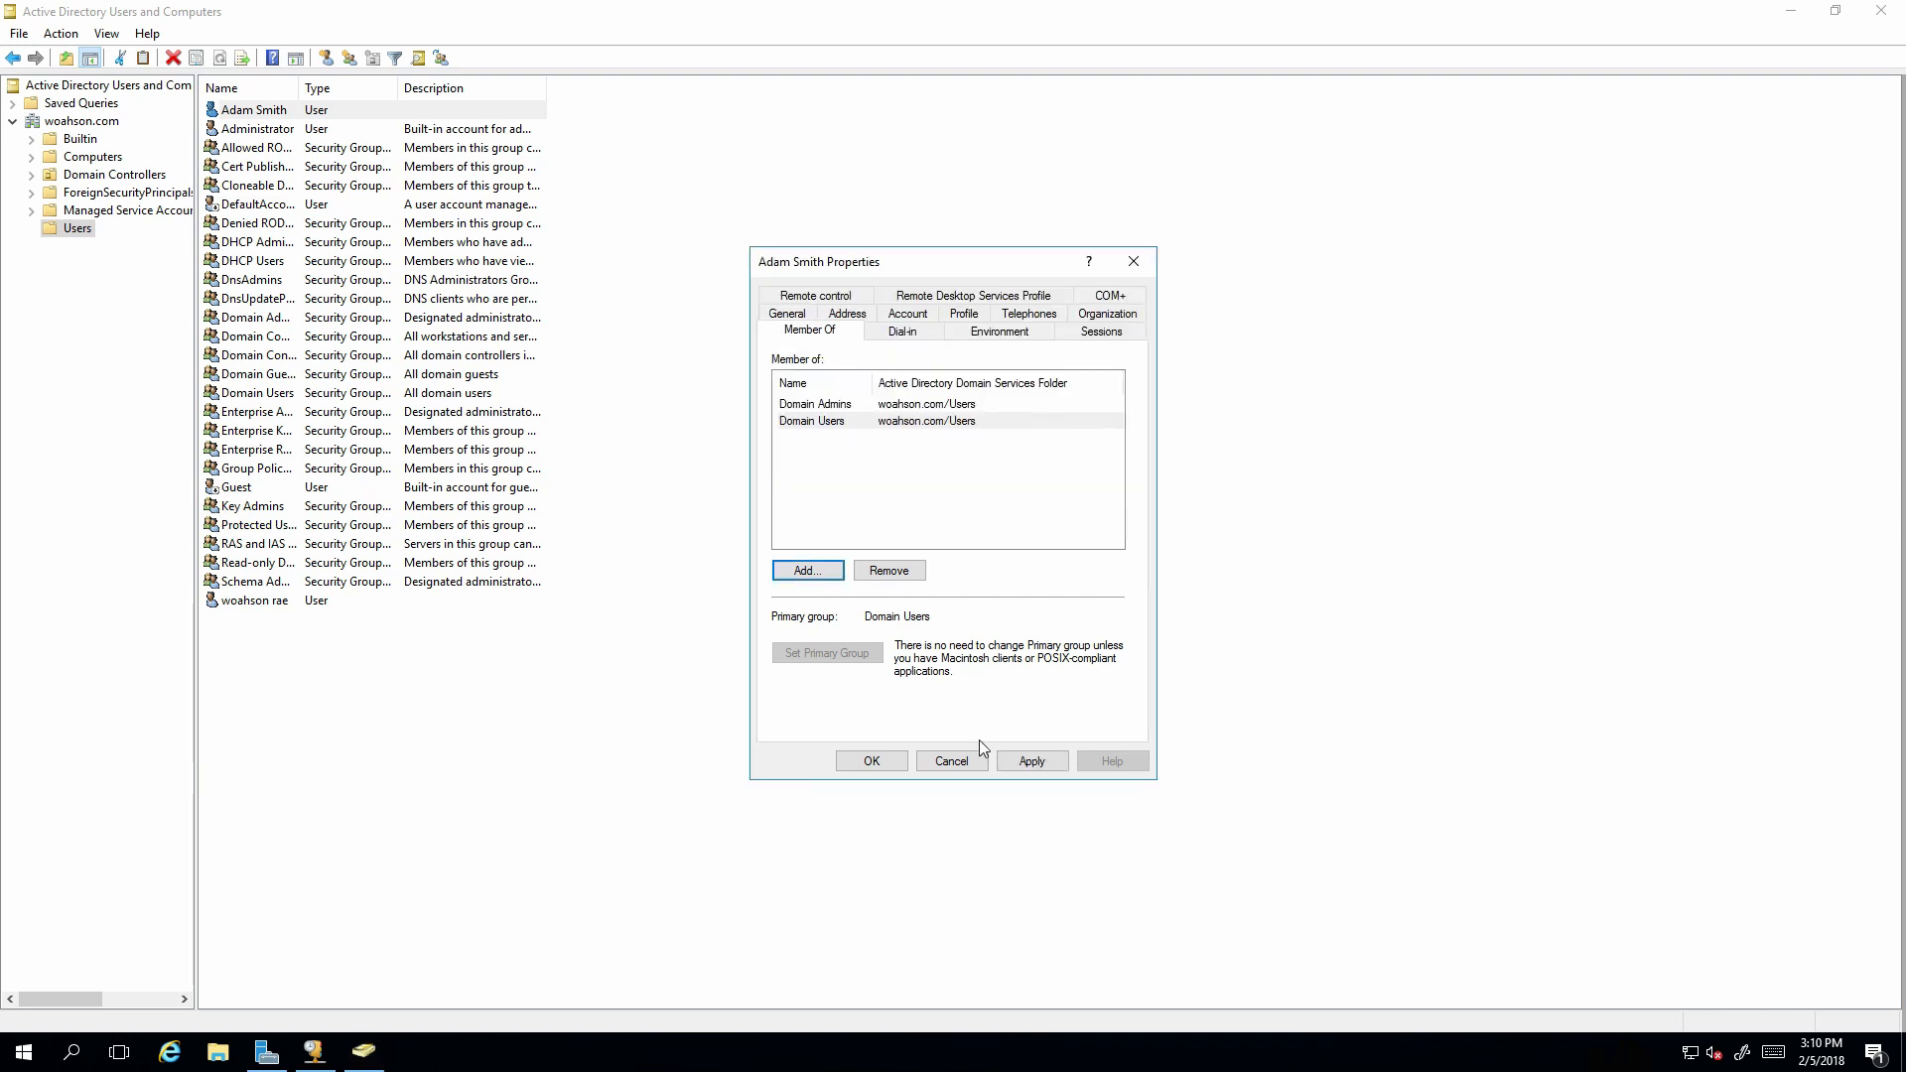
pyautogui.click(1005, 760)
pyautogui.click(871, 760)
pyautogui.rightClick(277, 599)
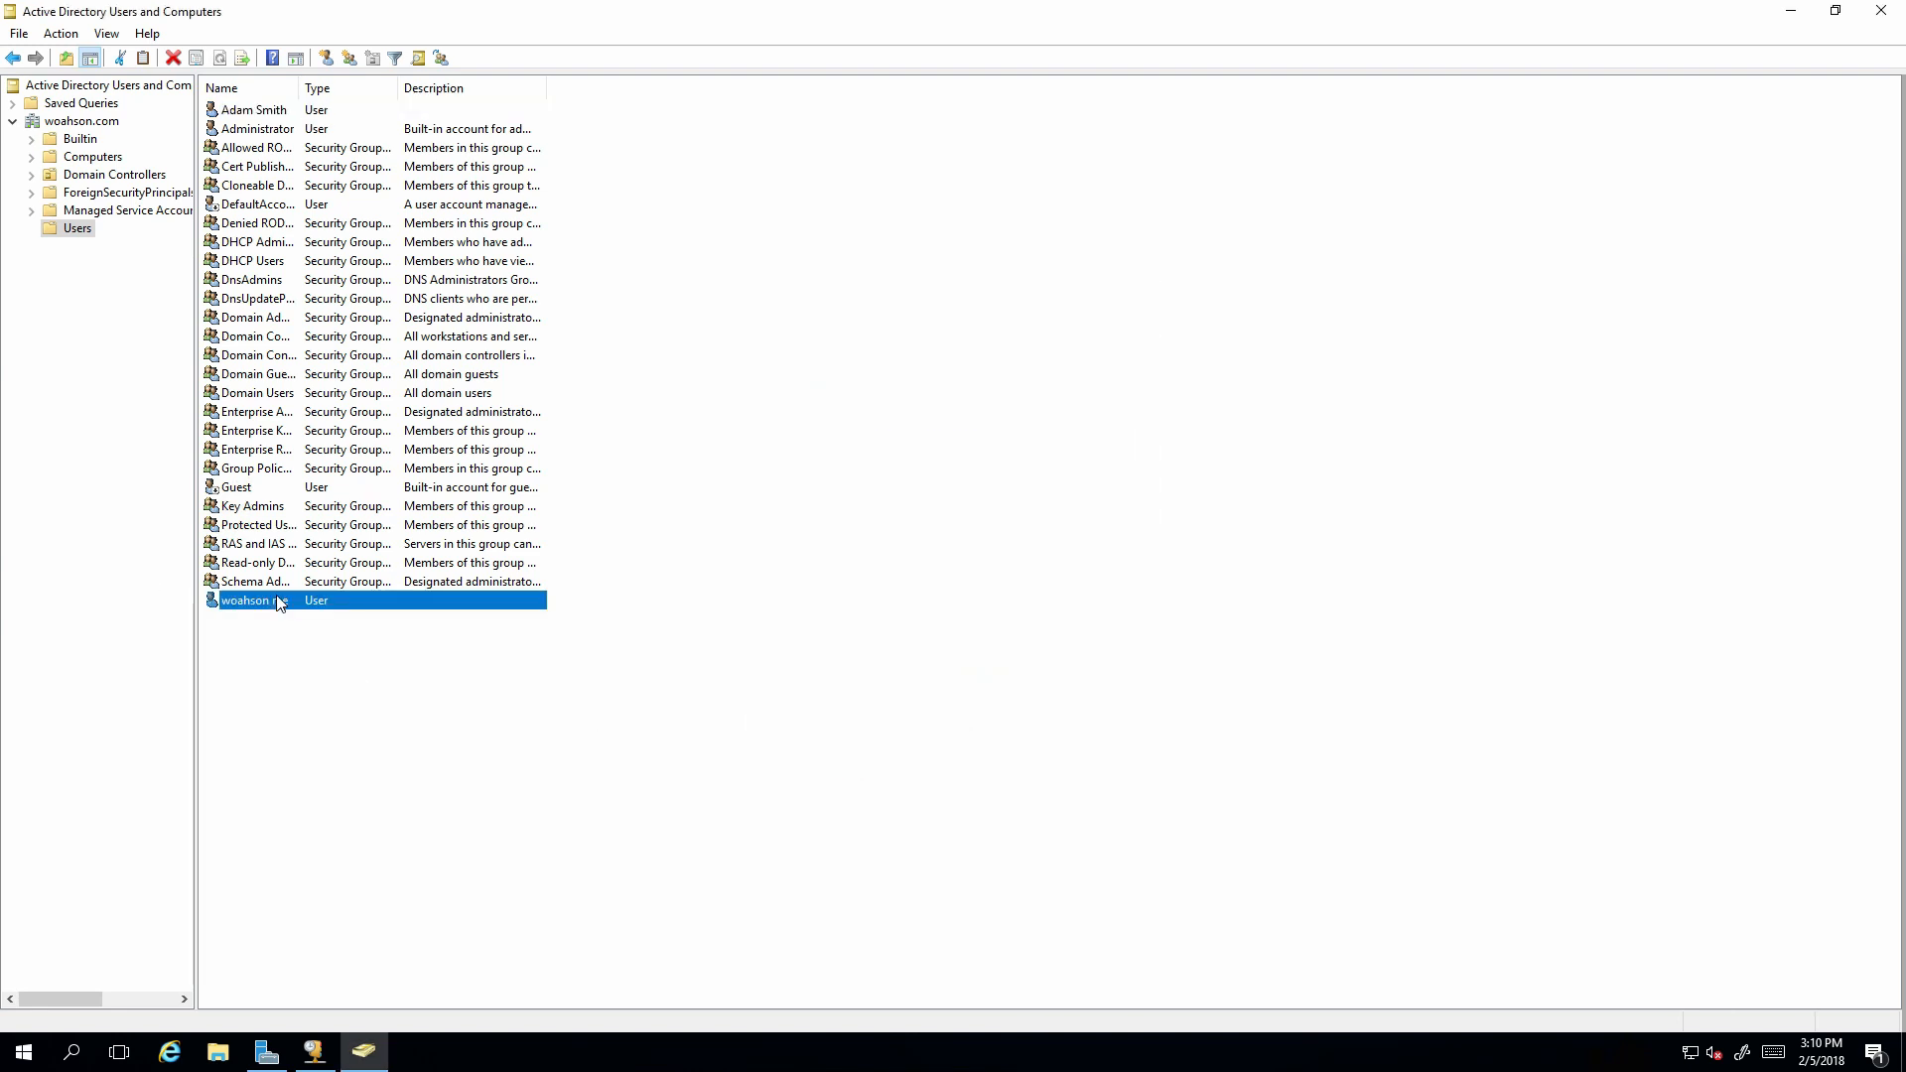
# Make the bottom user a member of Enterprise Admins and Domain Admins, then minimize the console.
pyautogui.click(335, 869)
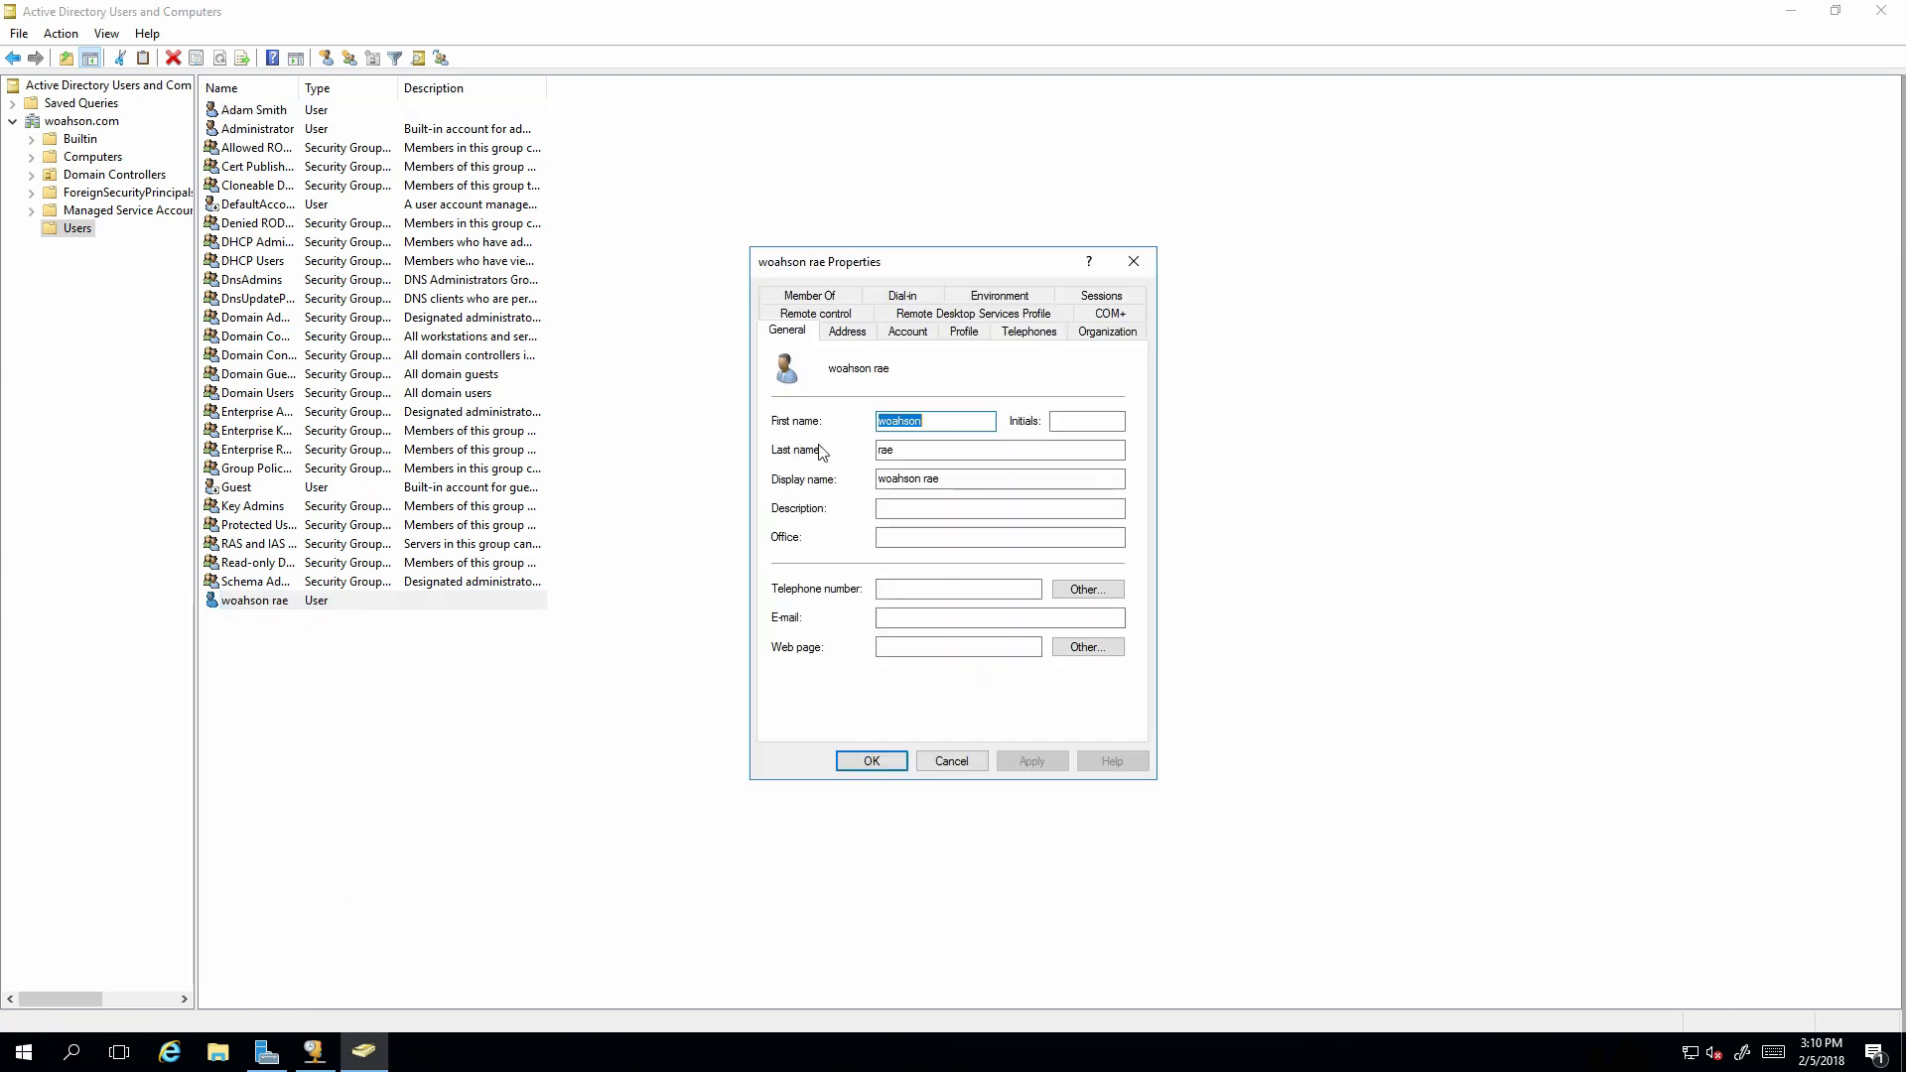
pyautogui.click(814, 296)
pyautogui.click(802, 574)
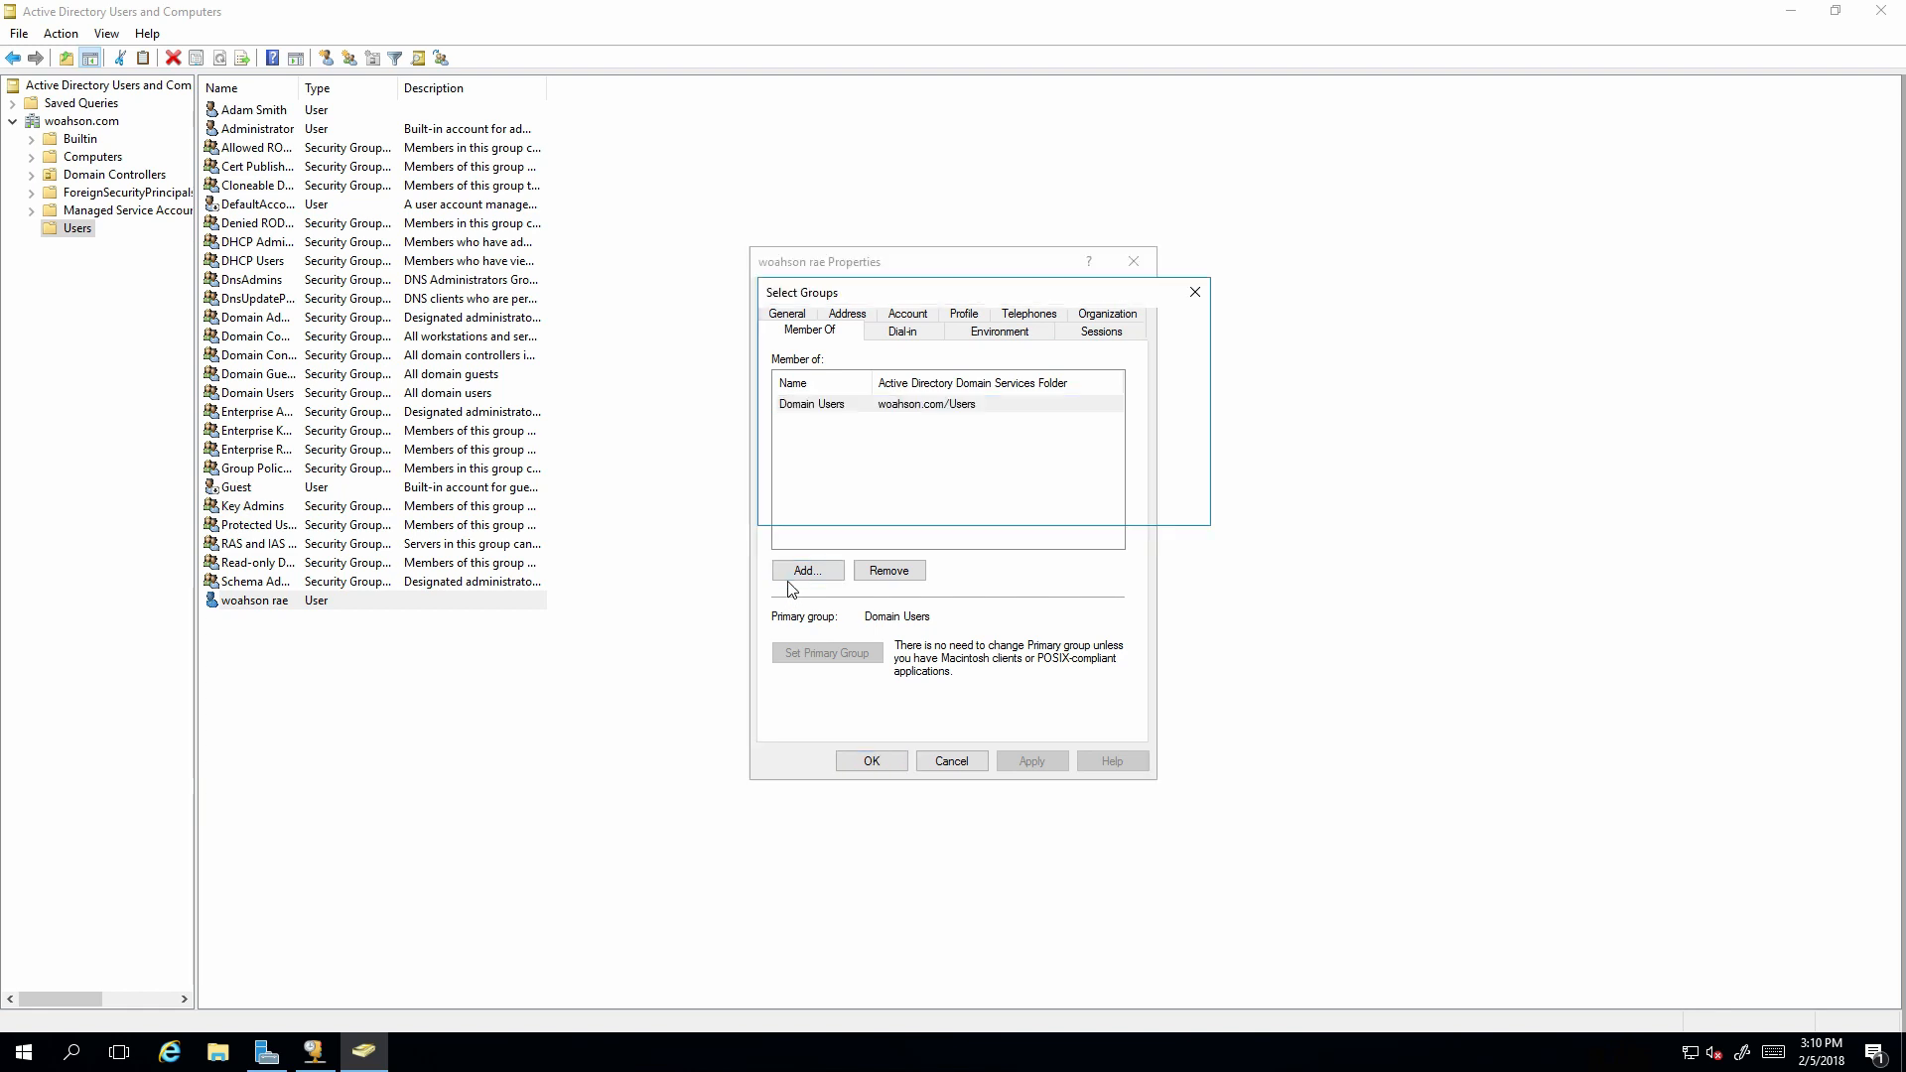
pyautogui.write('ente')
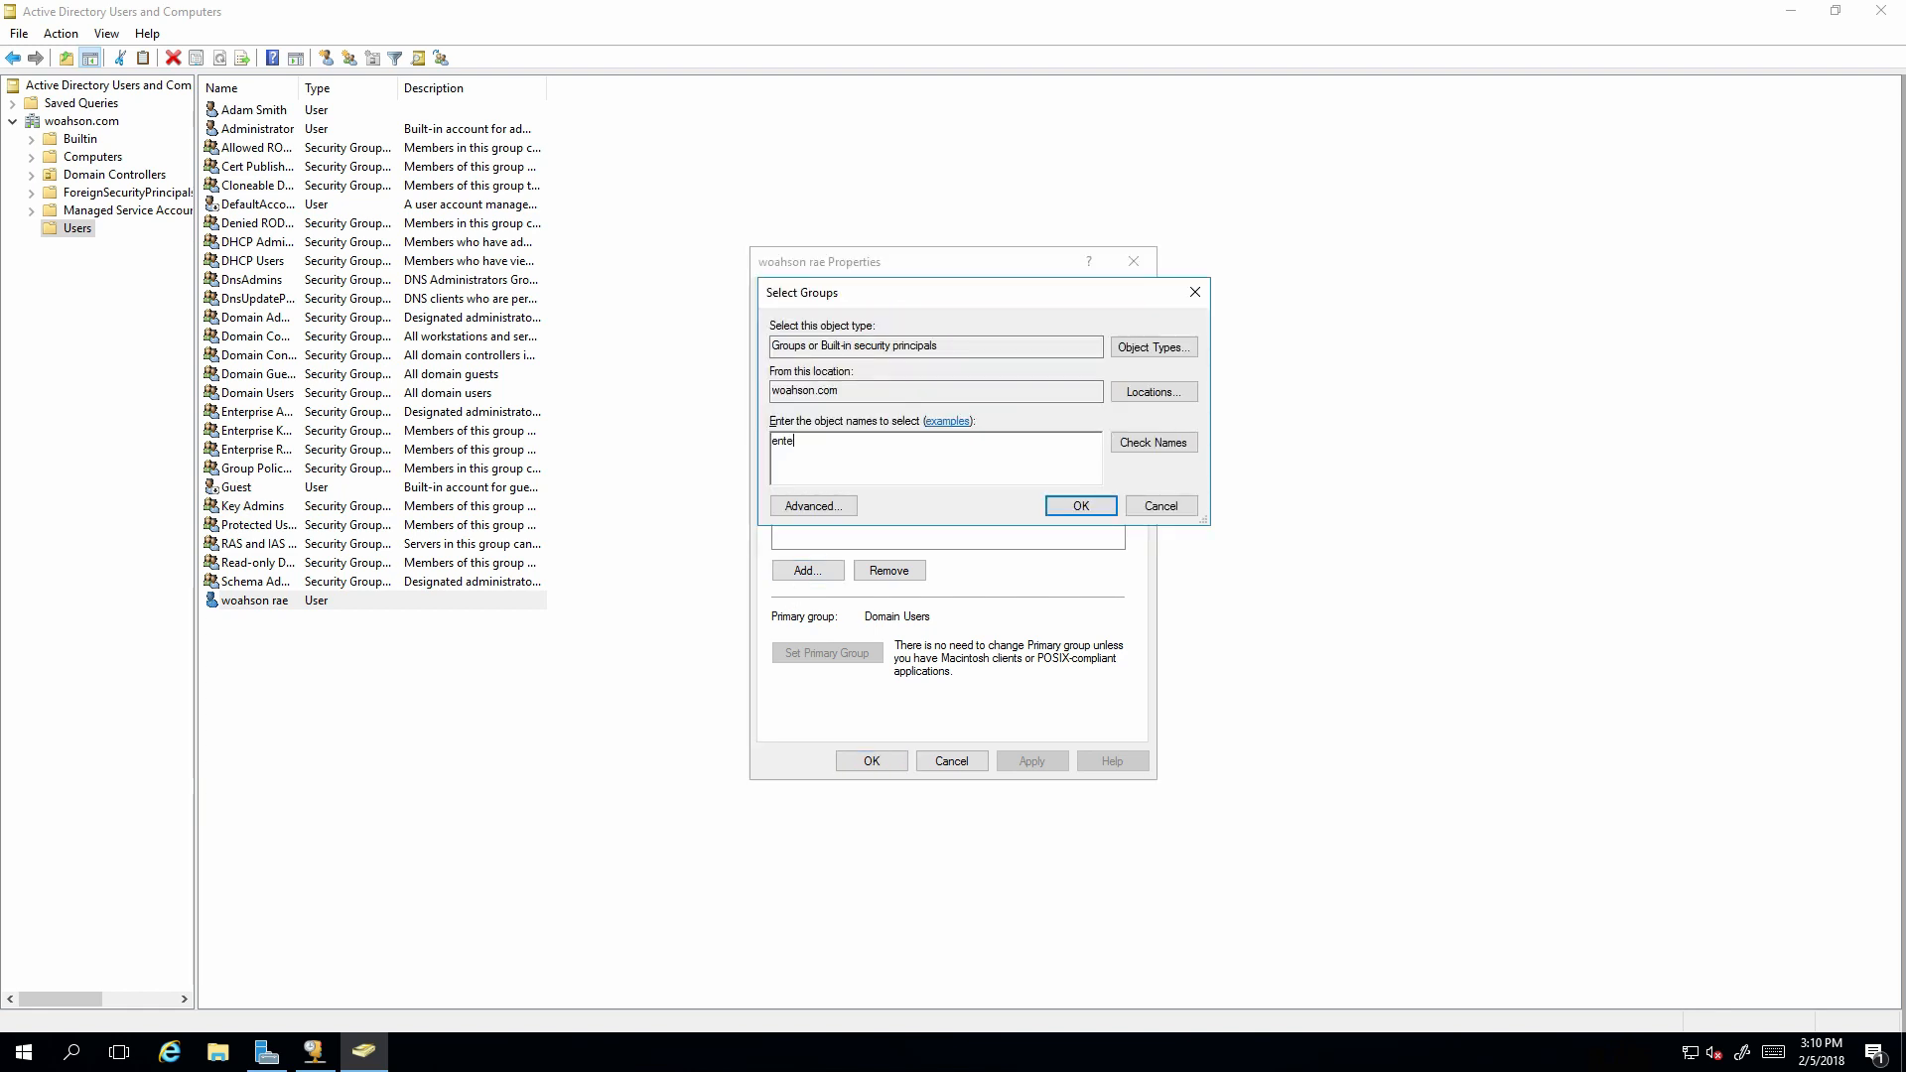
pyautogui.write('rprise adm')
pyautogui.click(1169, 447)
pyautogui.write(';domain admin')
pyautogui.click(1145, 449)
pyautogui.click(1078, 506)
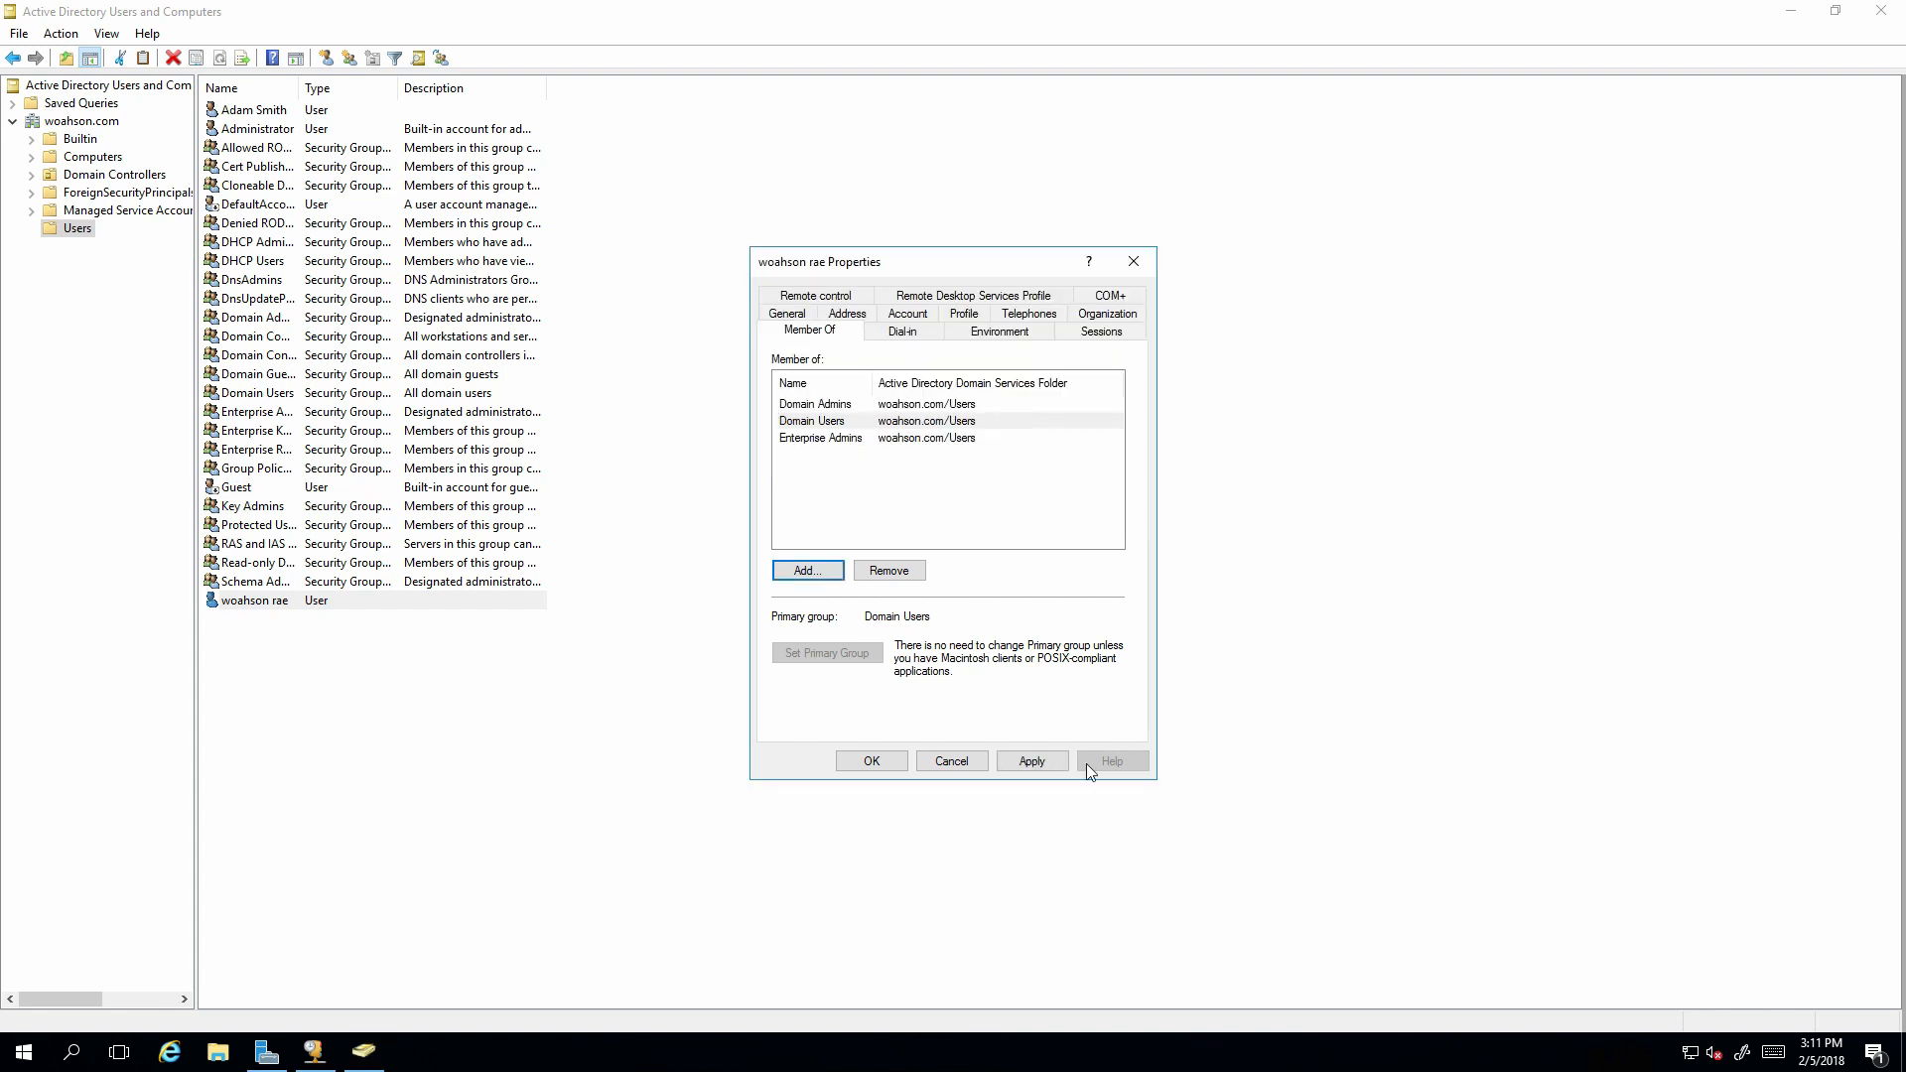
pyautogui.click(1032, 762)
pyautogui.click(870, 762)
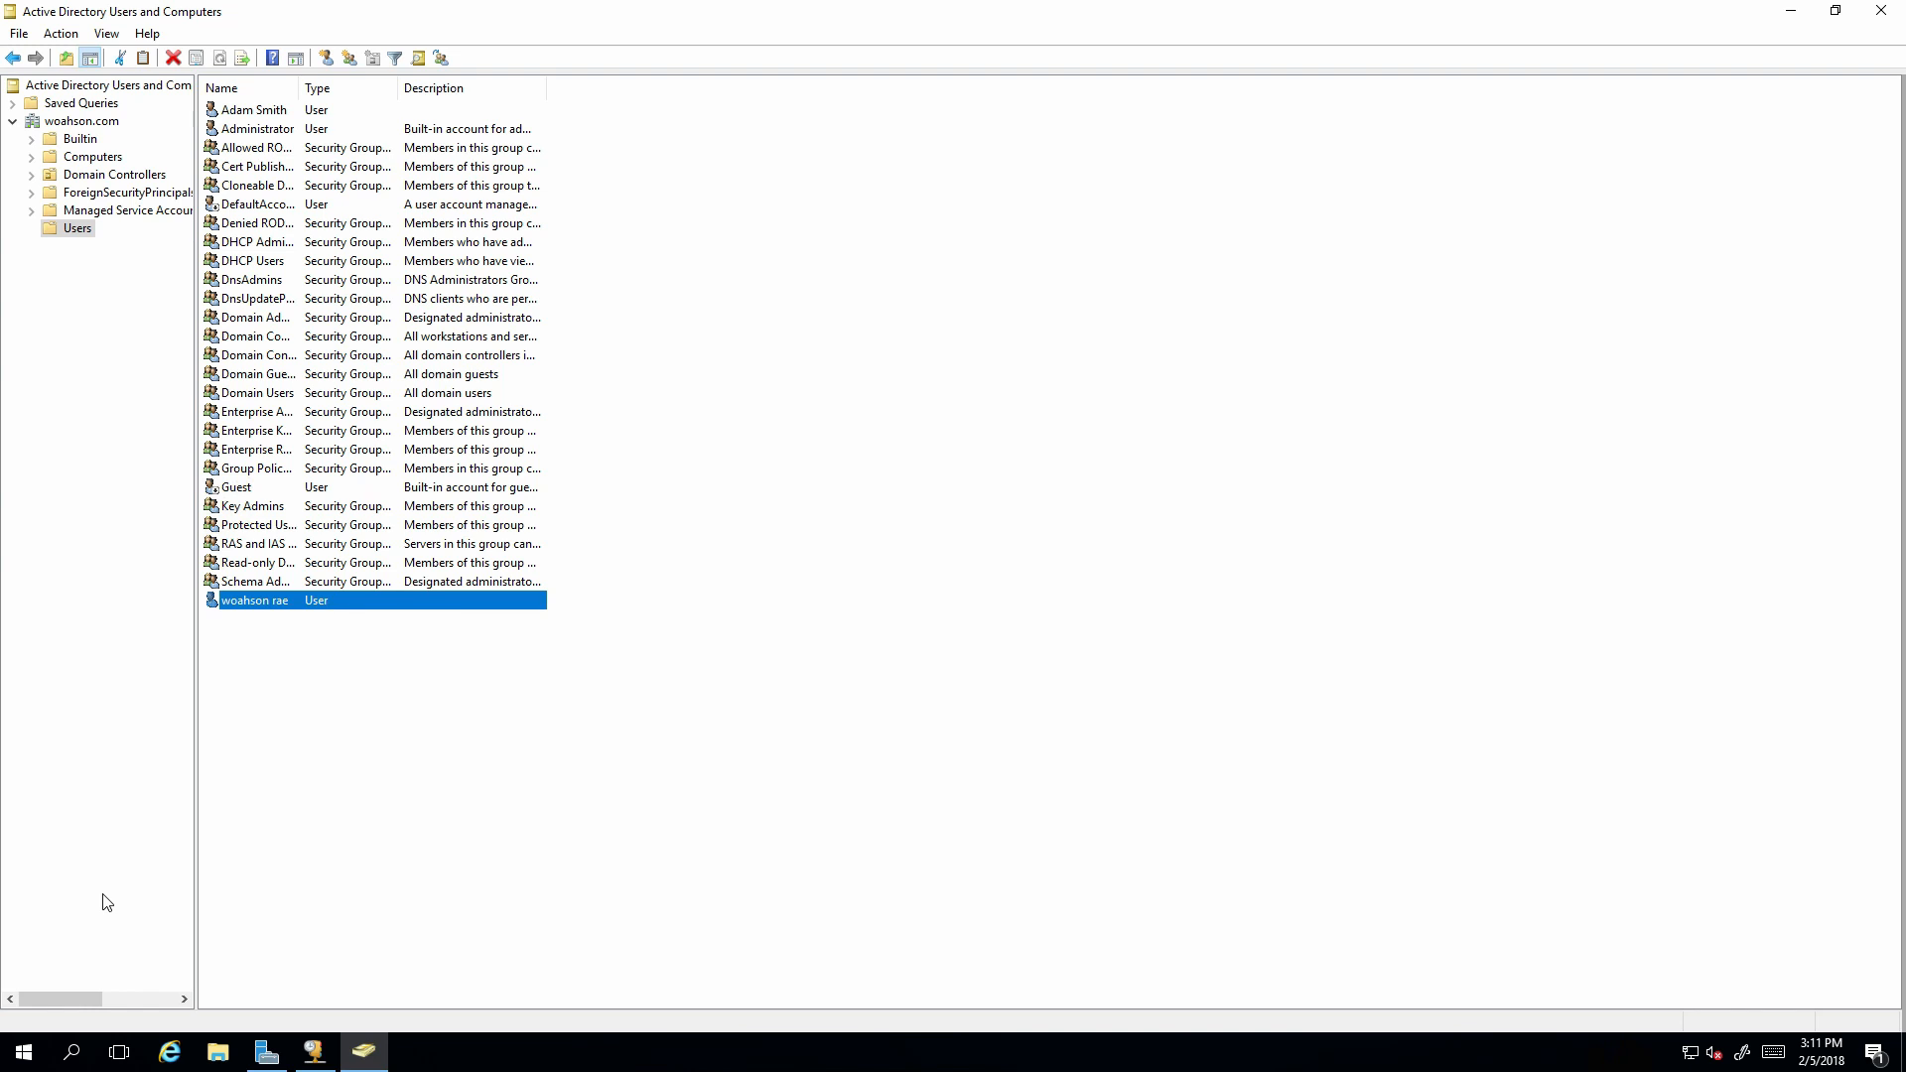
pyautogui.click(363, 1051)
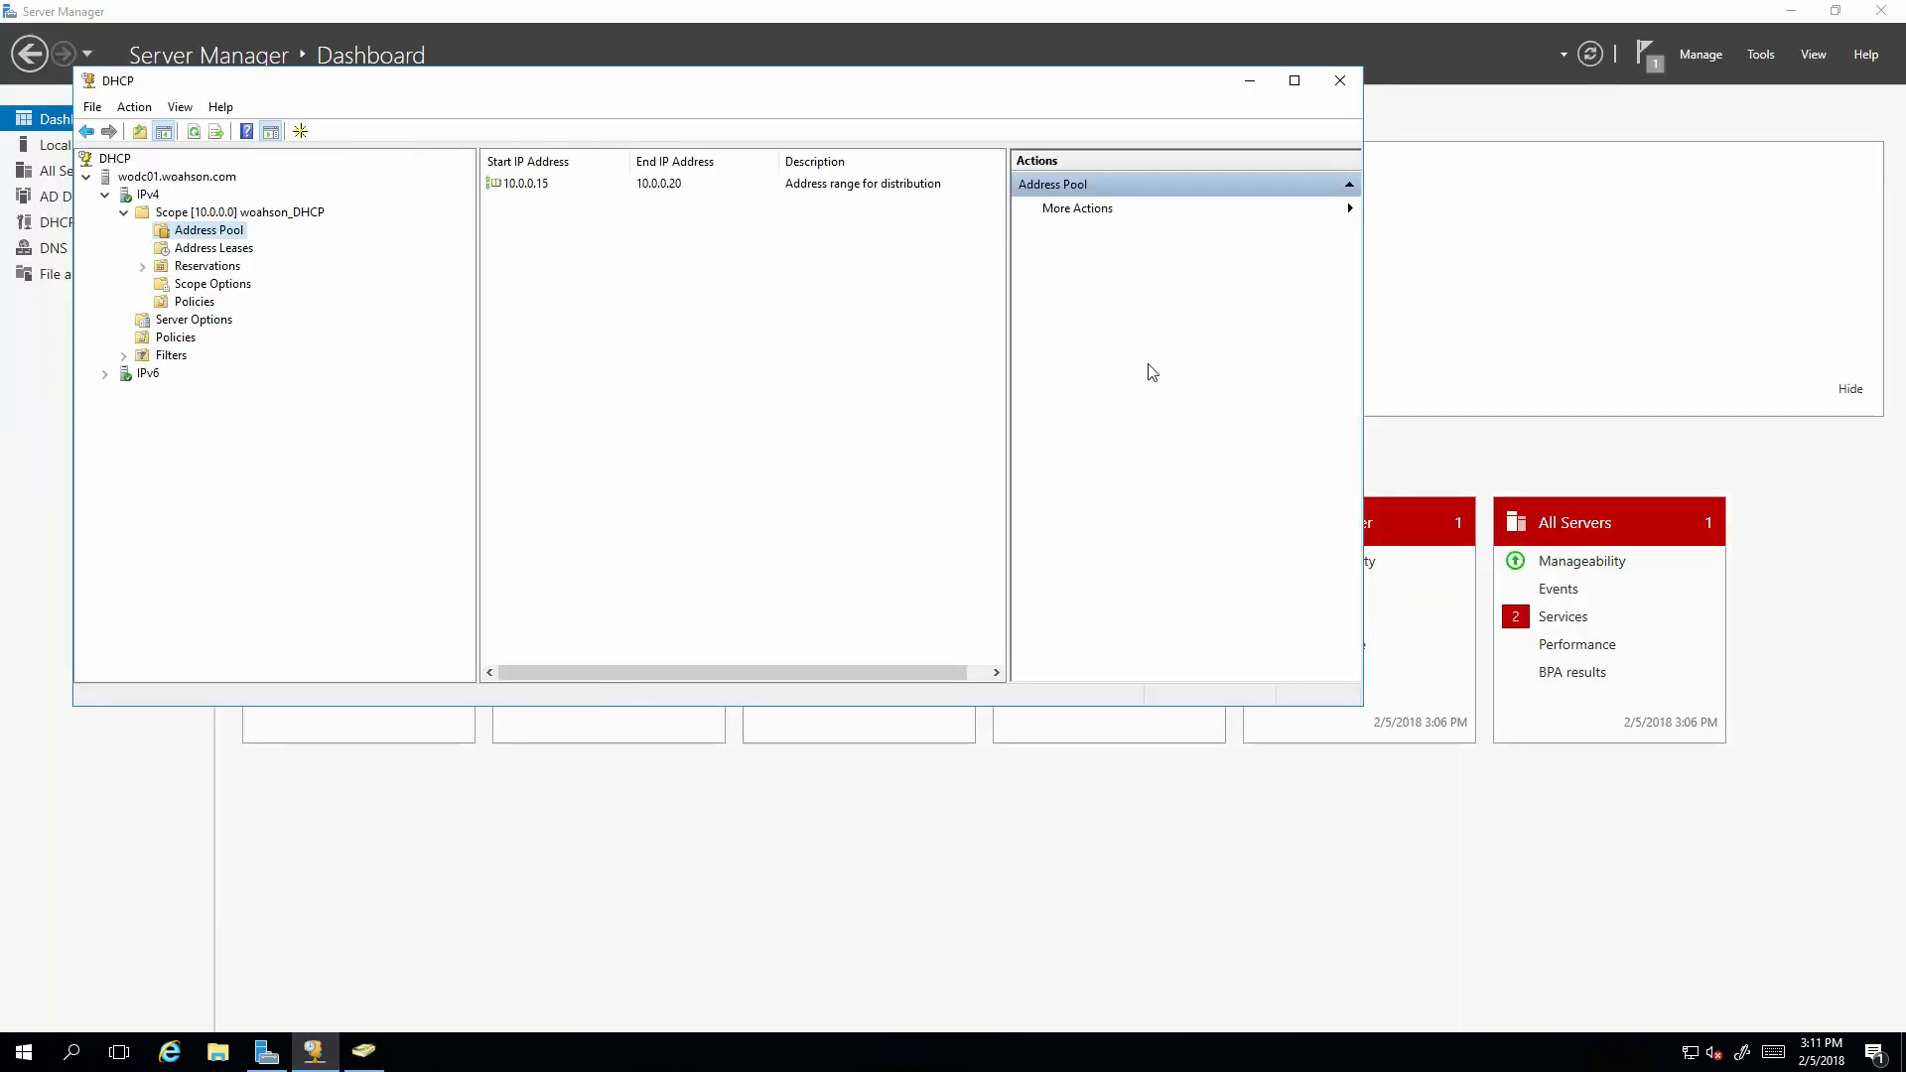